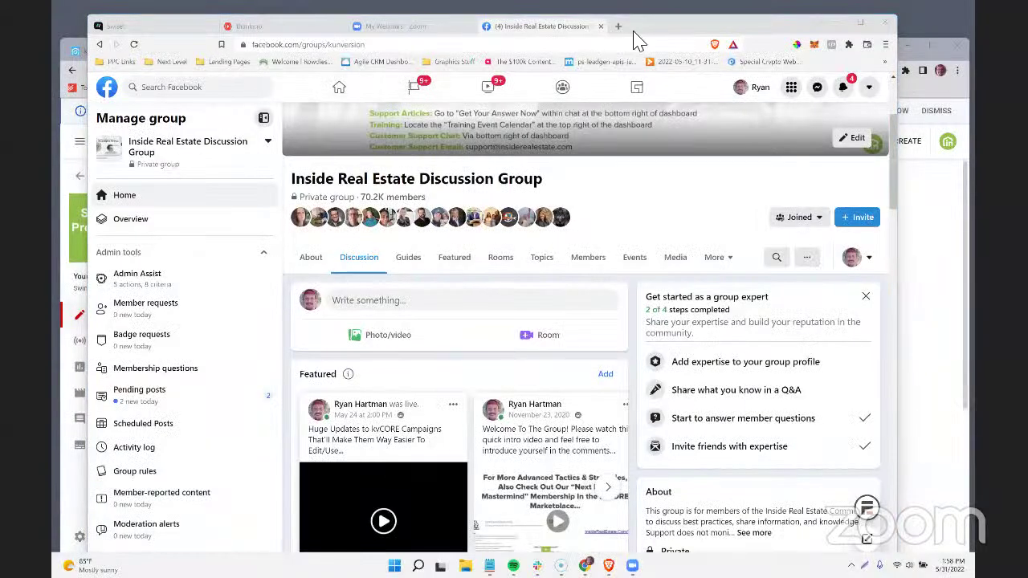
Step: Scroll to the live-session post, highlight its first paragraph, and minimize the Facebook group window
drag(655, 34, 646, 33)
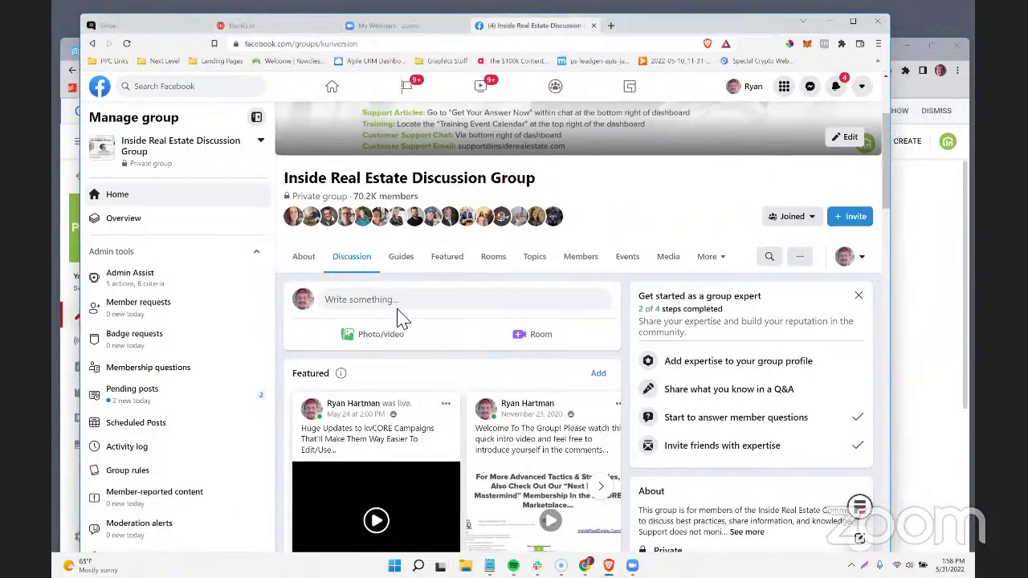
scroll(401, 316, down, 5)
scroll(384, 312, down, 2)
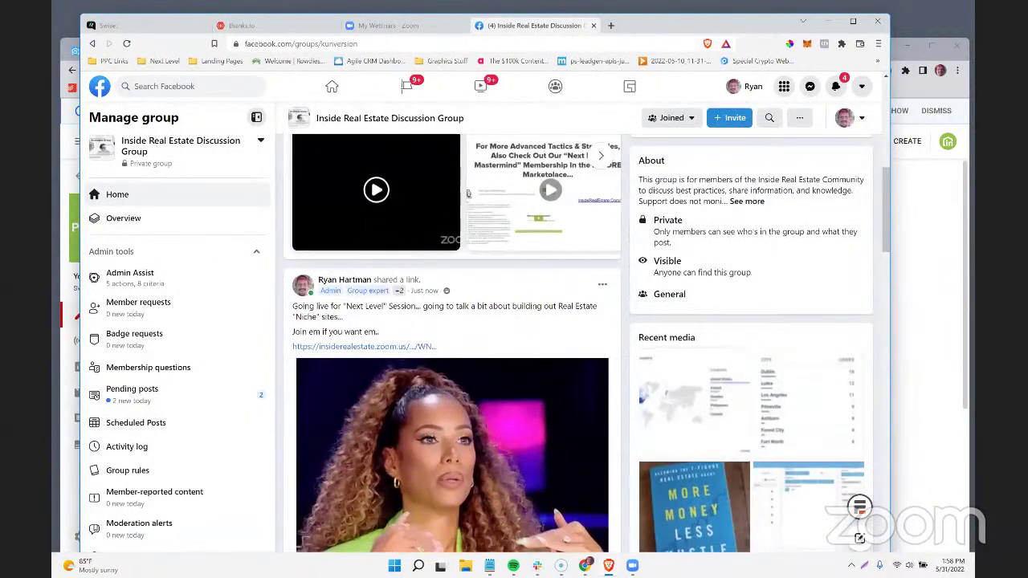
drag(296, 202, 378, 224)
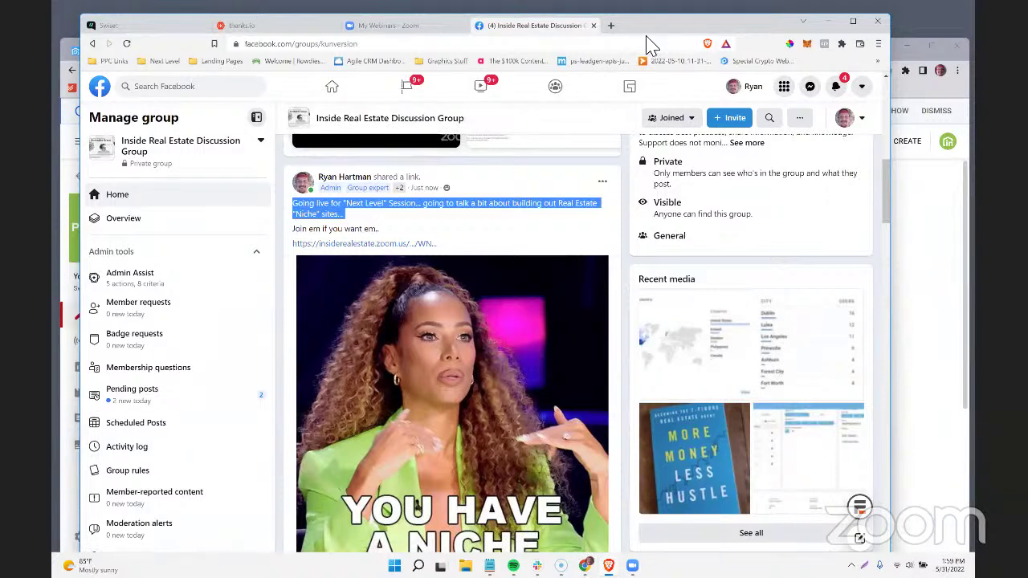
click(805, 22)
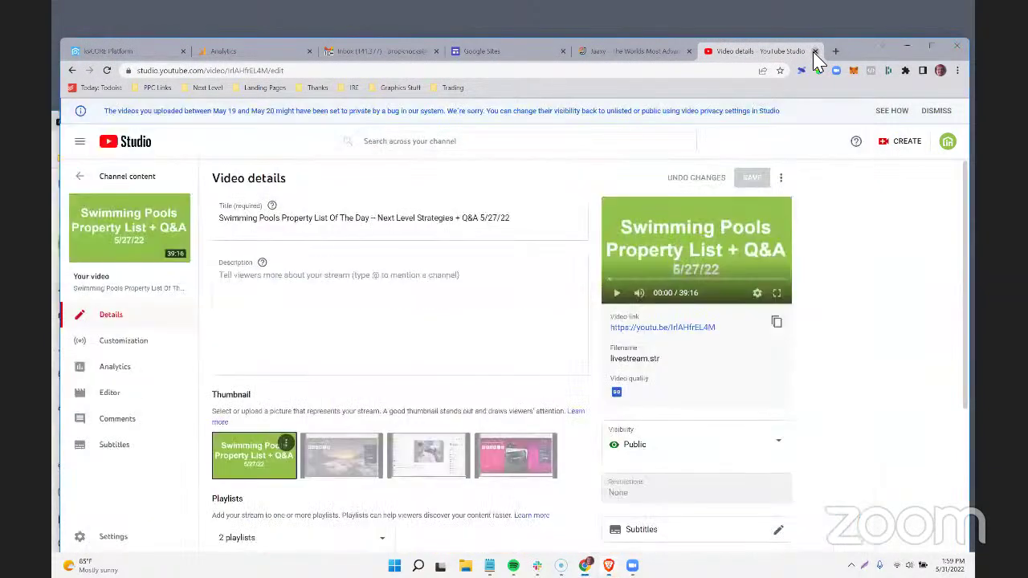
Step: Close the YouTube Studio video page and maximize Jaaxy's 'st petersburg fl condos' results
click(815, 52)
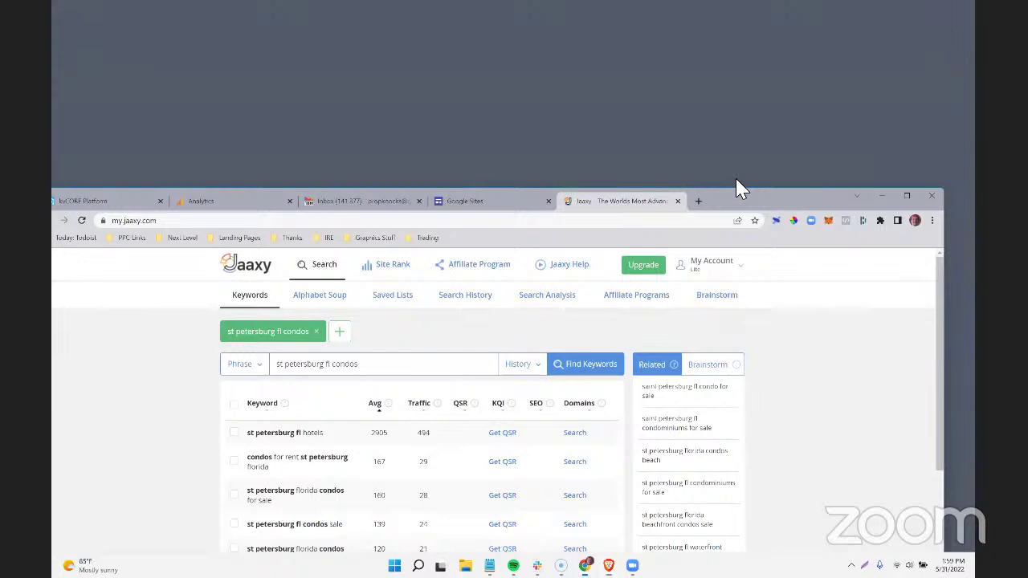
drag(741, 188, 723, 29)
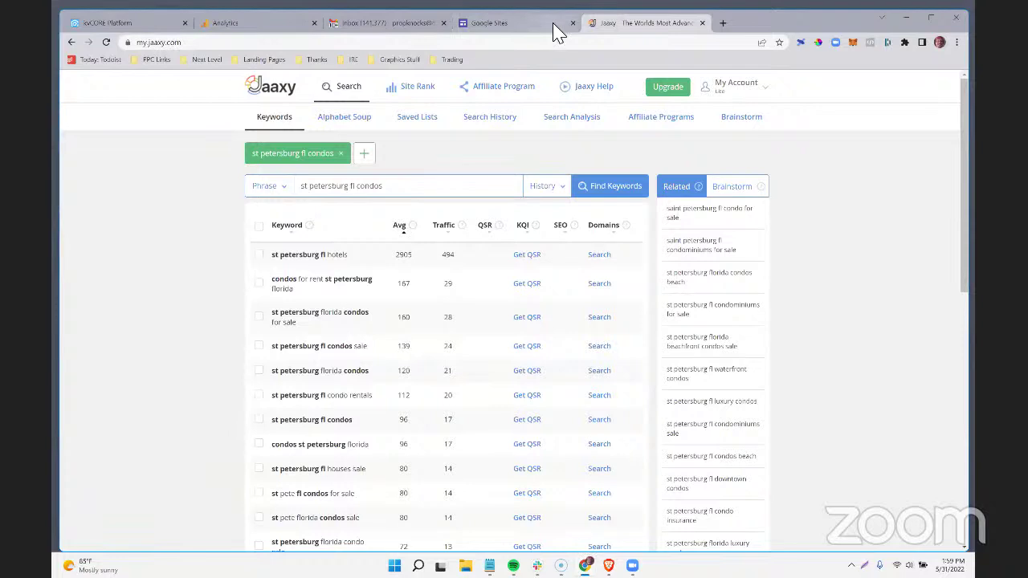
Step: Load wealthyaffiliate.com in a new Chrome tab
click(724, 22)
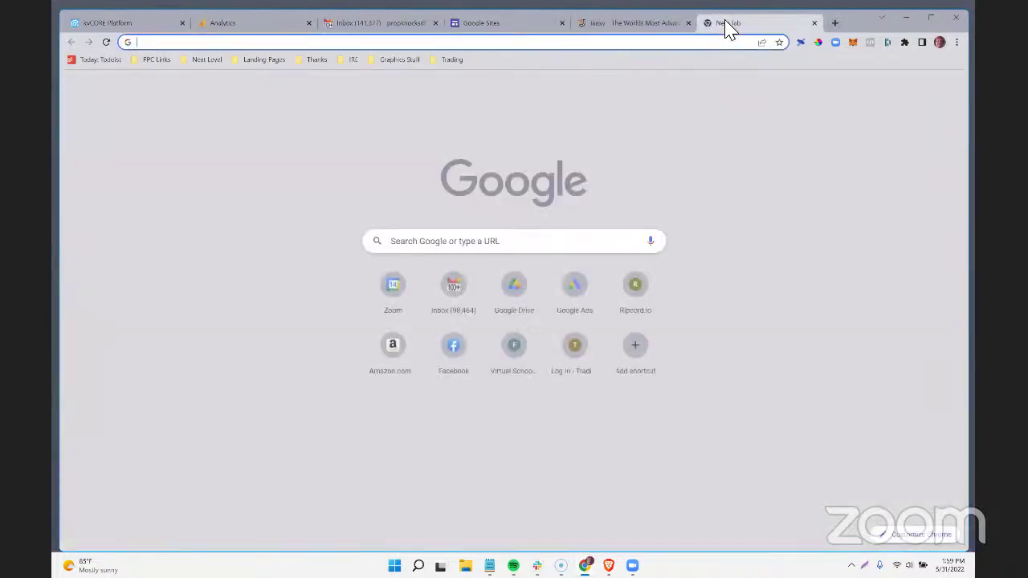
text(wealthyaf)
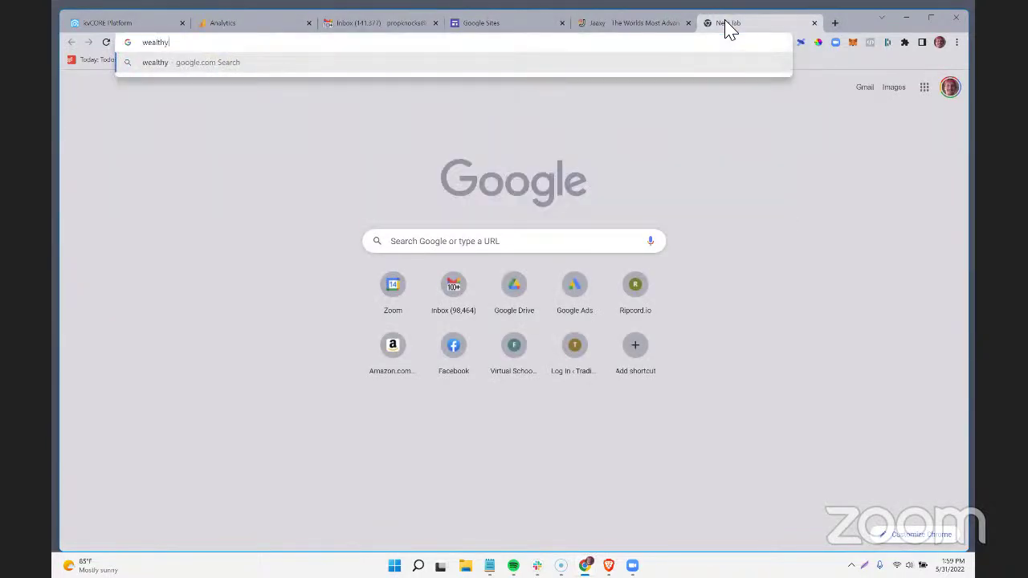
text(filiate.com)
key(Return)
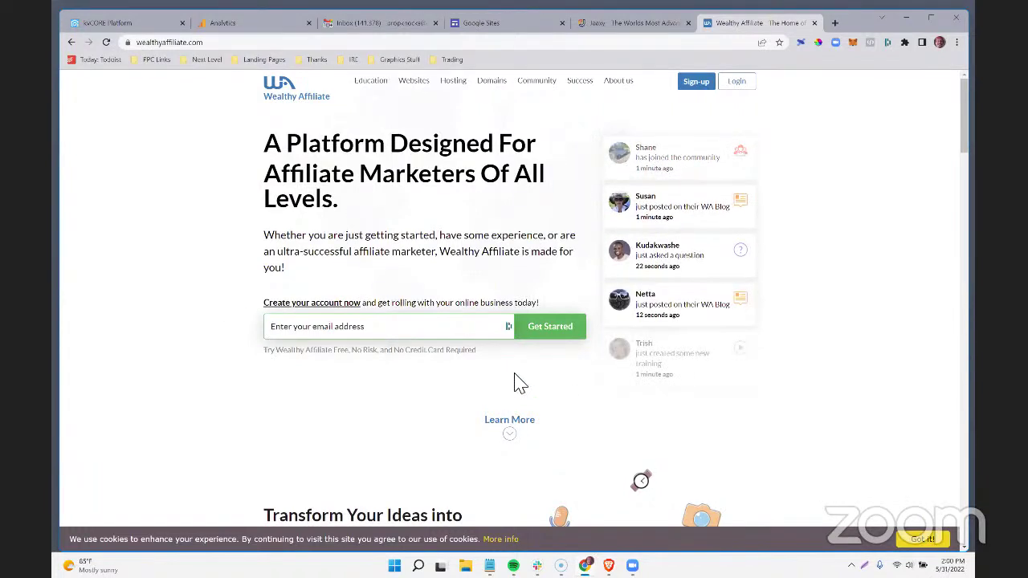
Step: Browse down and back up the Wealthy Affiliate homepage, then return to the Jaaxy results
scroll(607, 312, down, 1)
scroll(607, 312, down, 12)
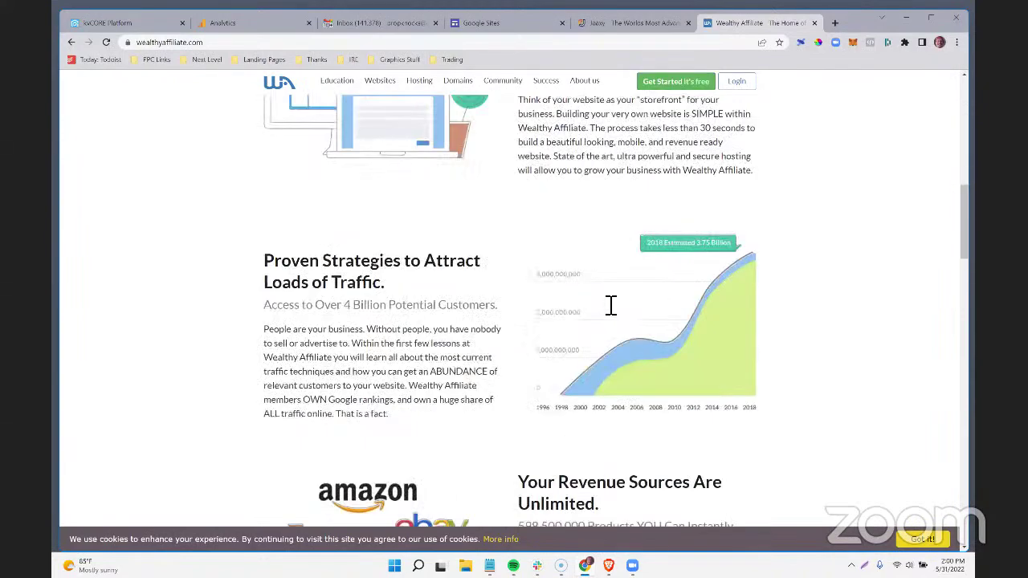
scroll(608, 307, up, 13)
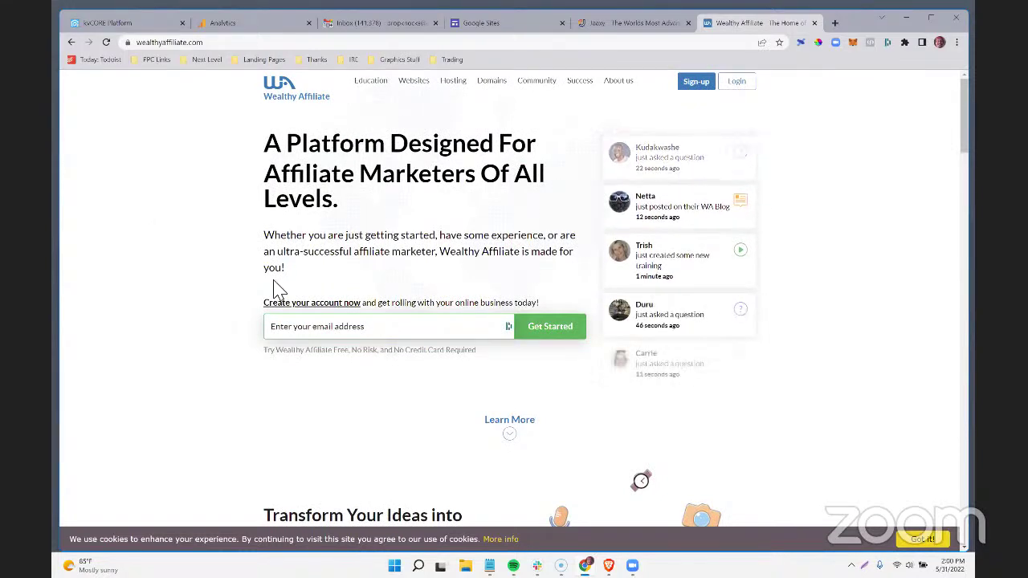
scroll(299, 310, down, 3)
scroll(302, 311, up, 2)
scroll(301, 310, up, 2)
click(618, 27)
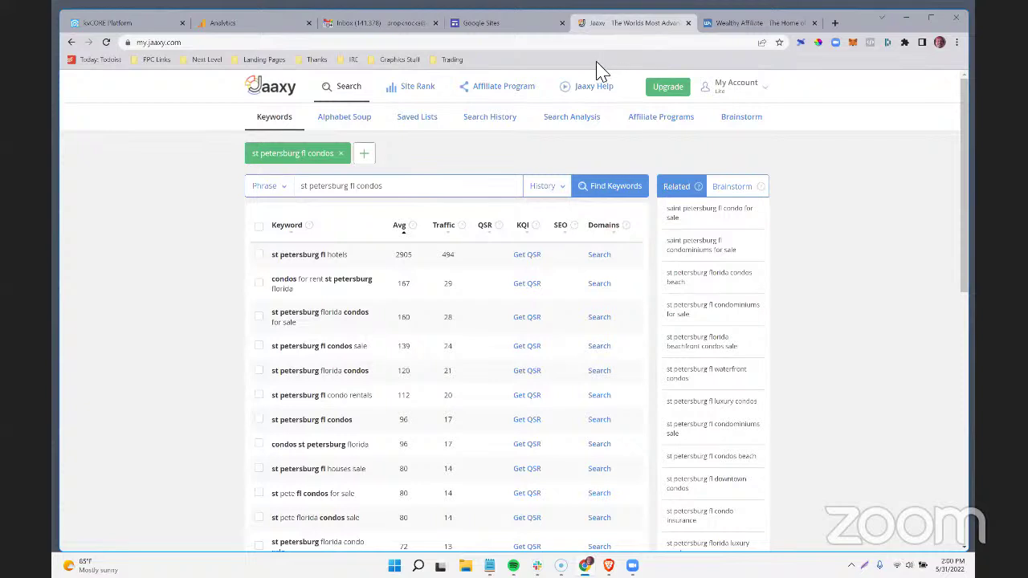
click(191, 41)
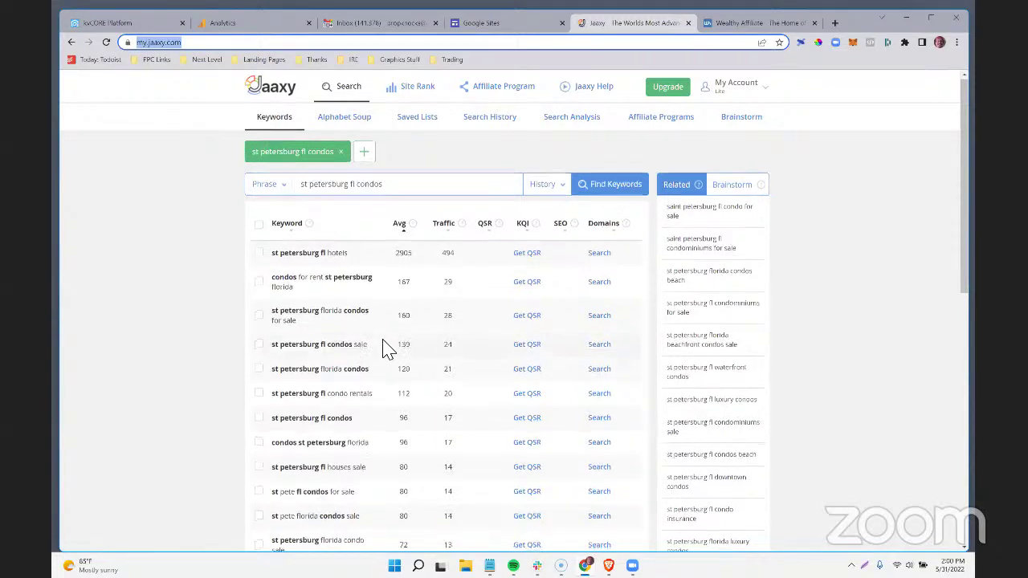
scroll(386, 349, down, 2)
scroll(385, 348, up, 2)
scroll(386, 348, down, 1)
scroll(385, 348, up, 1)
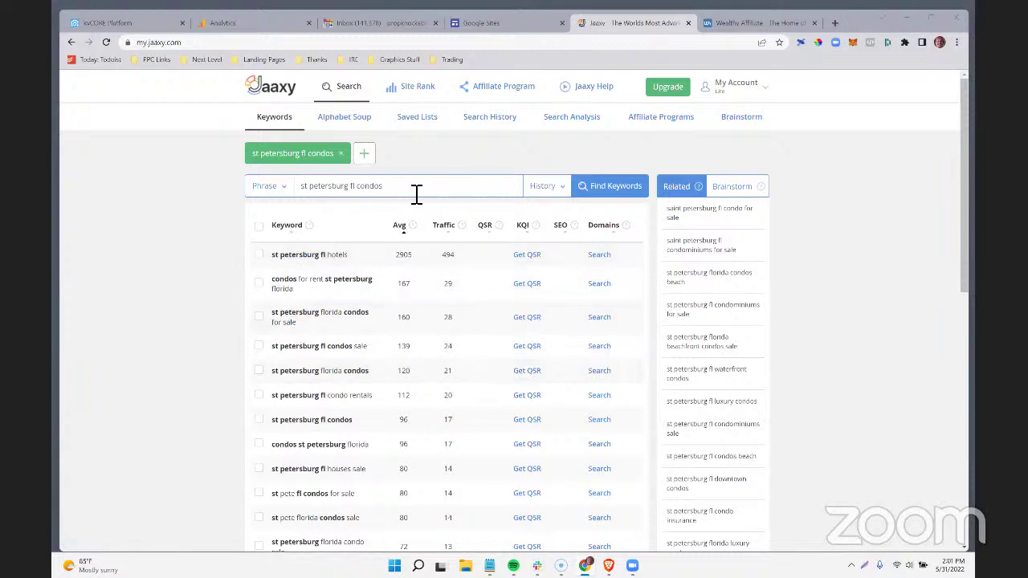
drag(415, 189, 268, 192)
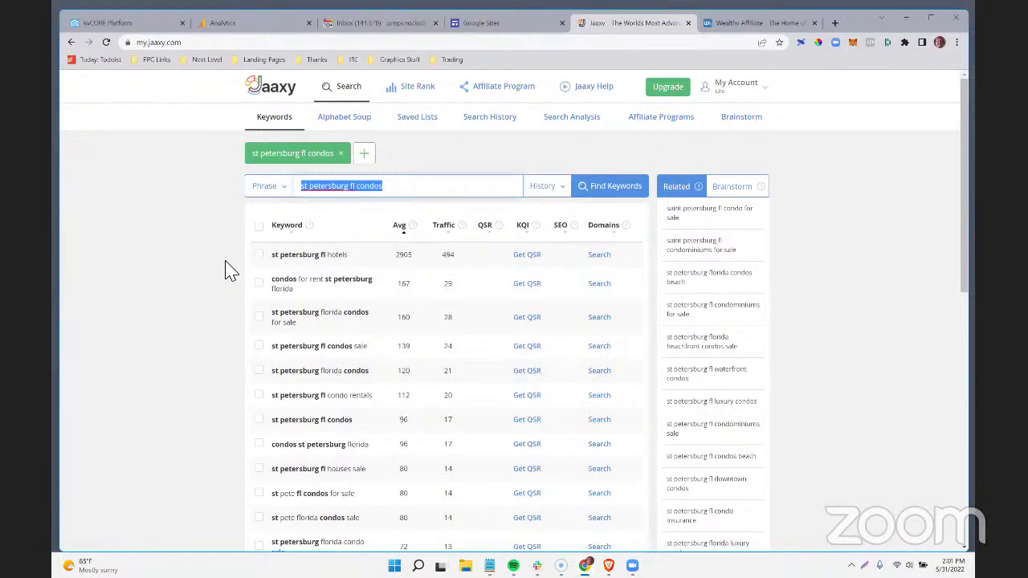
Step: Search 'st petersburg fl home' and sort its results by average searches, highest first
click(408, 195)
double_click(386, 196)
text(home)
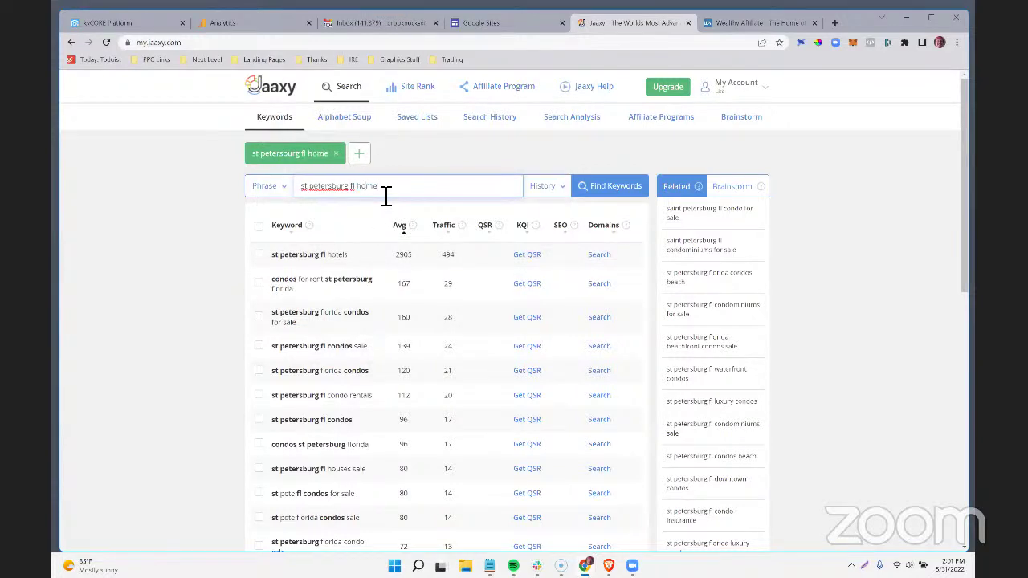
key(Return)
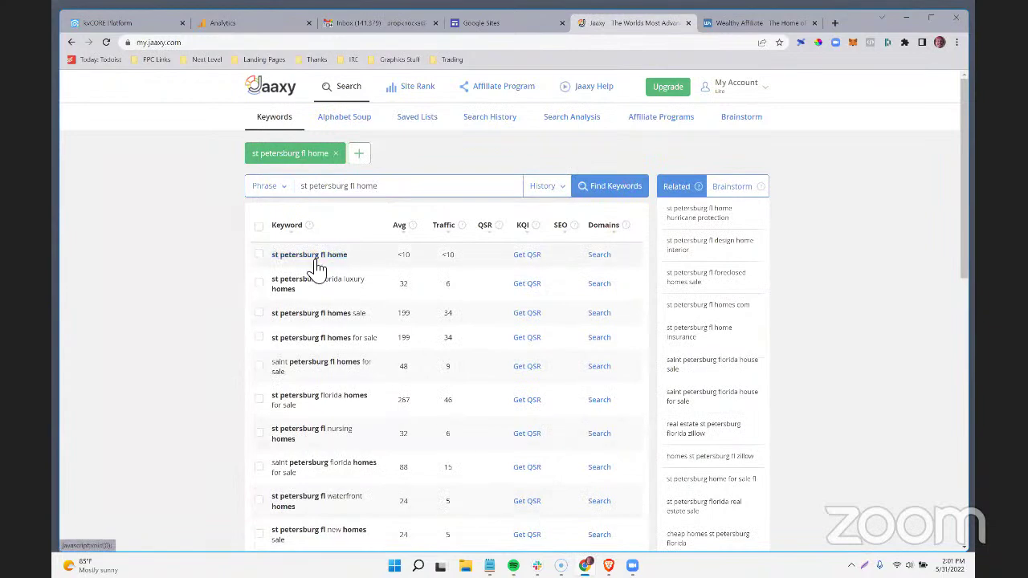
scroll(391, 321, down, 1)
scroll(383, 310, up, 1)
click(407, 223)
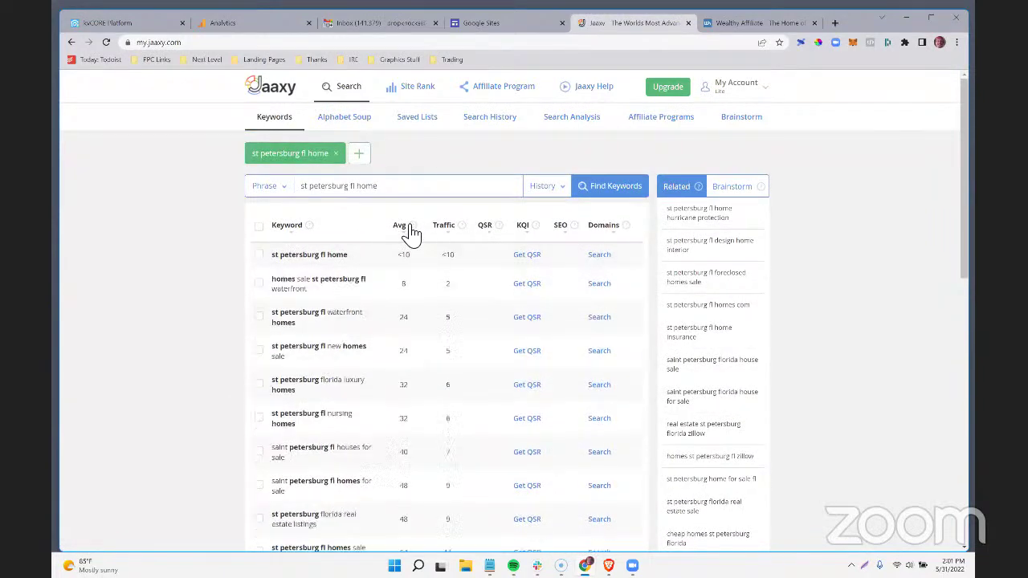
click(383, 230)
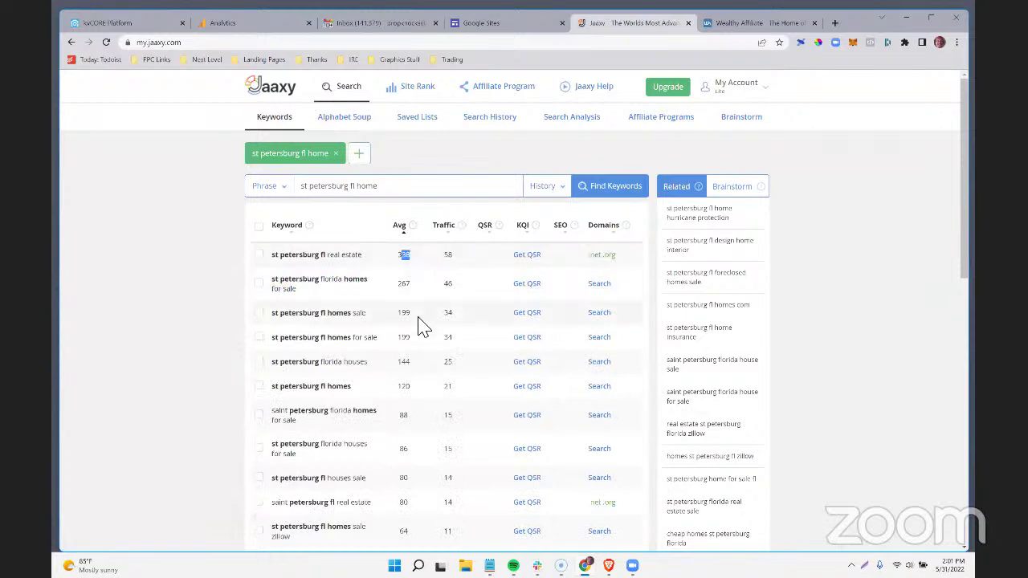
Step: Review the home results, then search 'st petersburg fl condos' instead
scroll(422, 323, down, 1)
scroll(422, 326, up, 1)
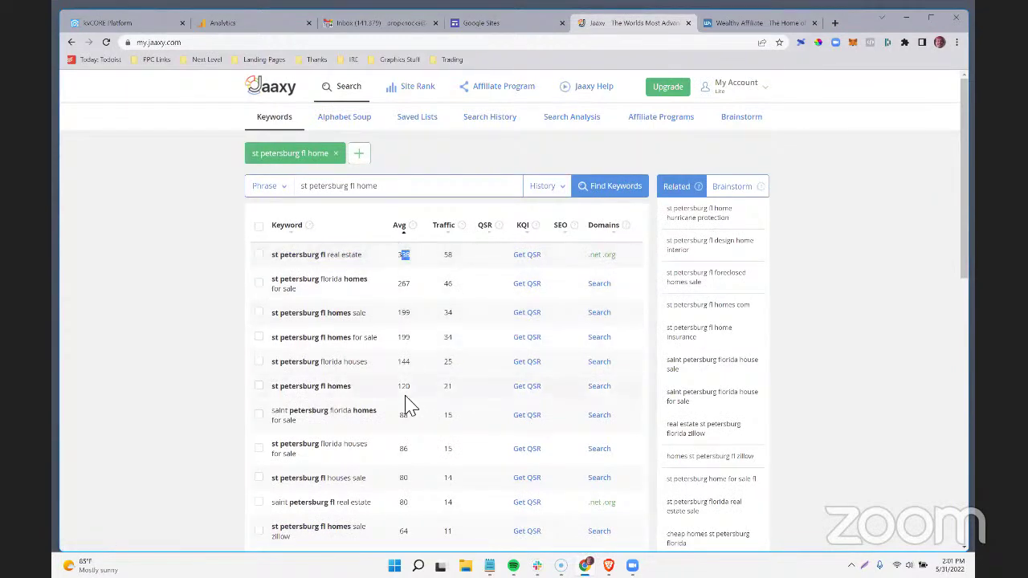
scroll(408, 341, down, 1)
scroll(408, 341, up, 1)
scroll(394, 395, down, 5)
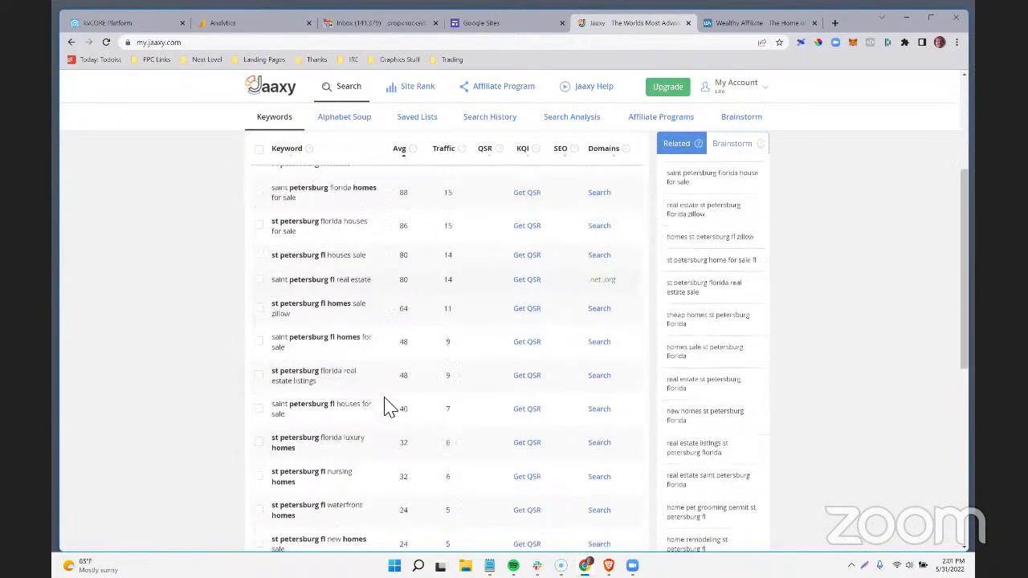
scroll(344, 356, up, 5)
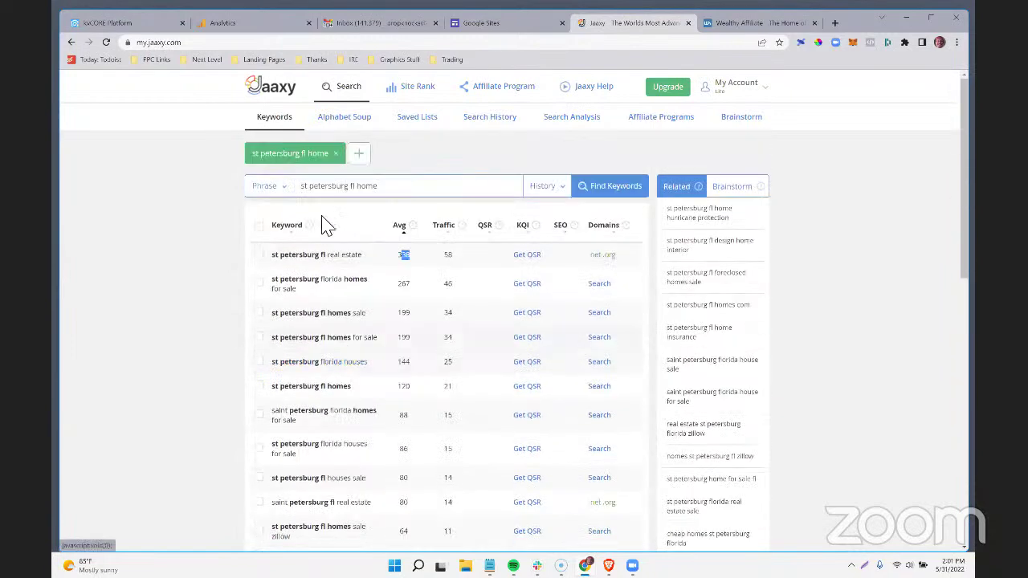
double_click(368, 197)
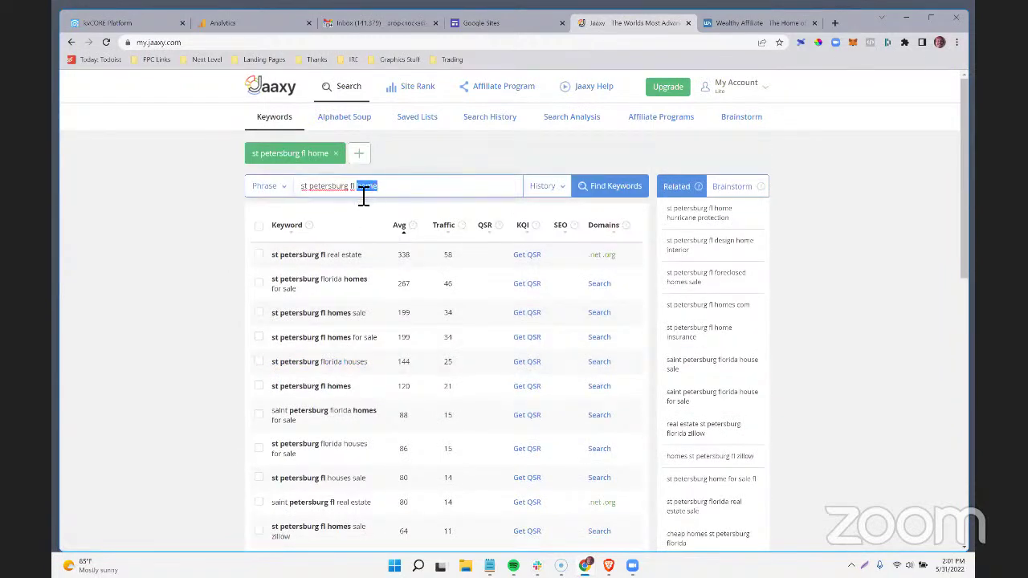
text(condos)
key(Return)
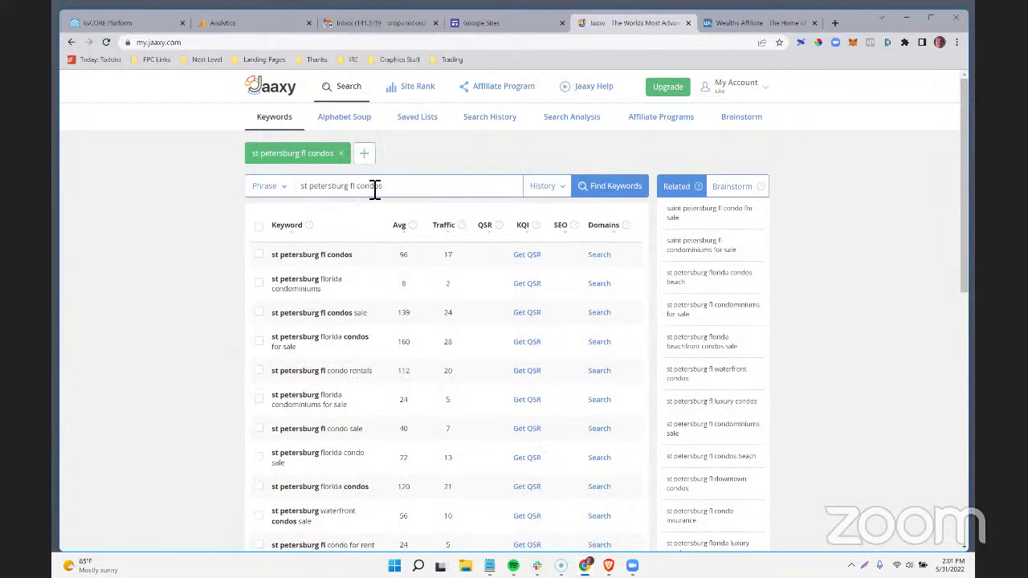
Step: Sort the condo keyword results by average searches, highest first
click(401, 227)
click(401, 228)
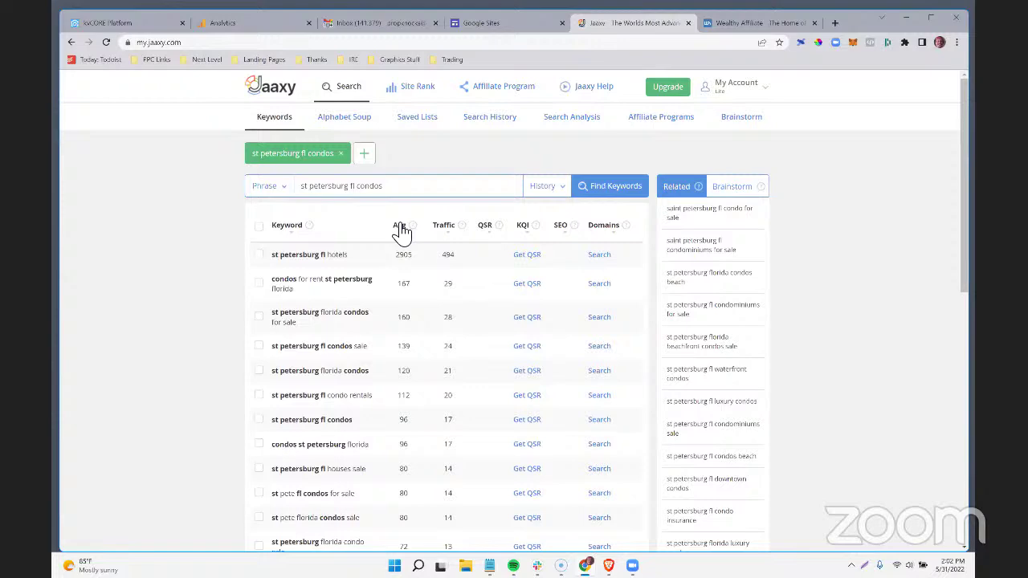
scroll(442, 329, down, 3)
scroll(443, 329, up, 3)
scroll(447, 329, down, 1)
scroll(447, 329, up, 1)
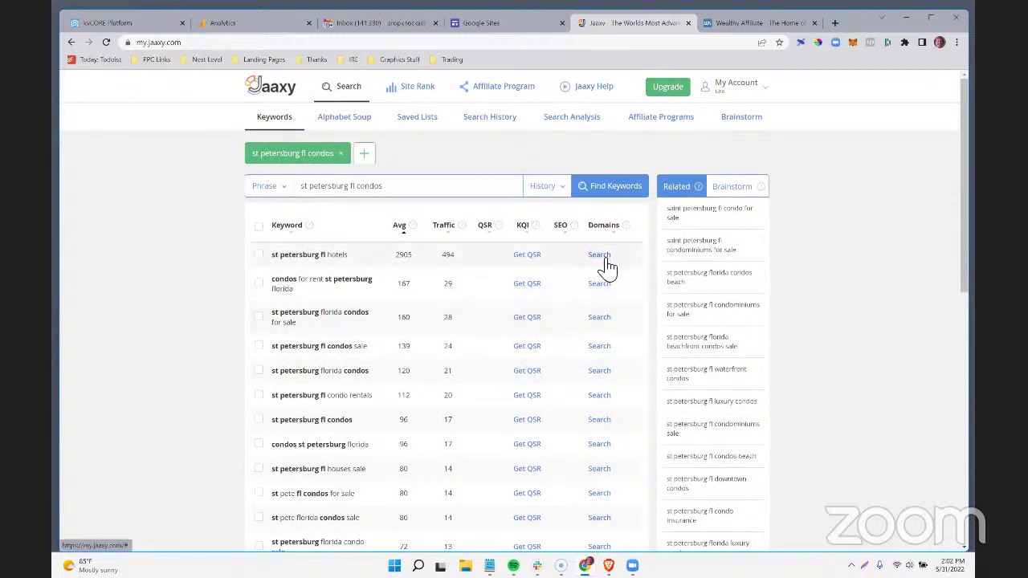
Step: Highlight the keyword 'st petersburg florida condos for sale' in the results list
drag(581, 264, 613, 259)
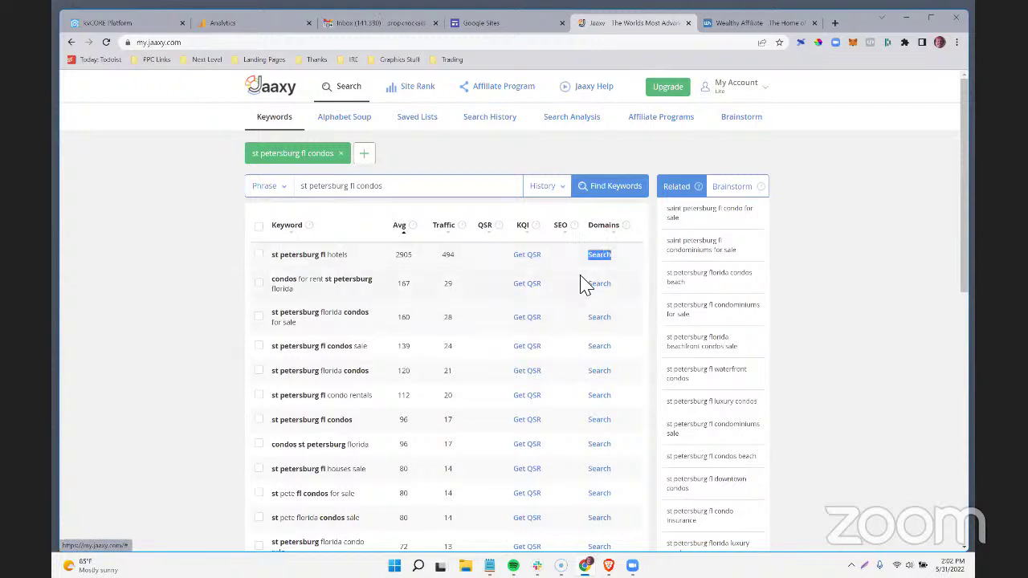
drag(586, 317, 619, 356)
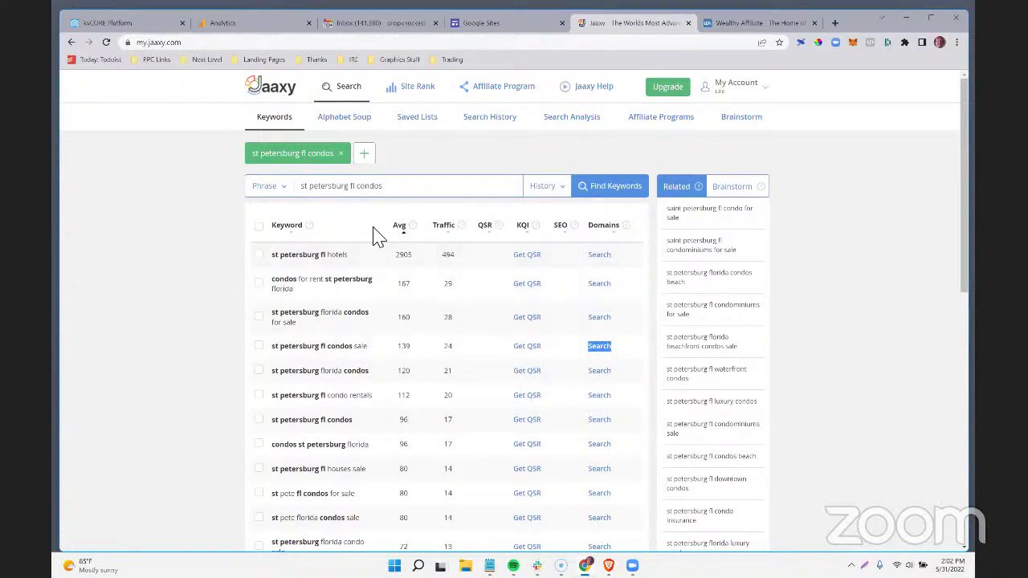
click(310, 302)
triple_click(294, 325)
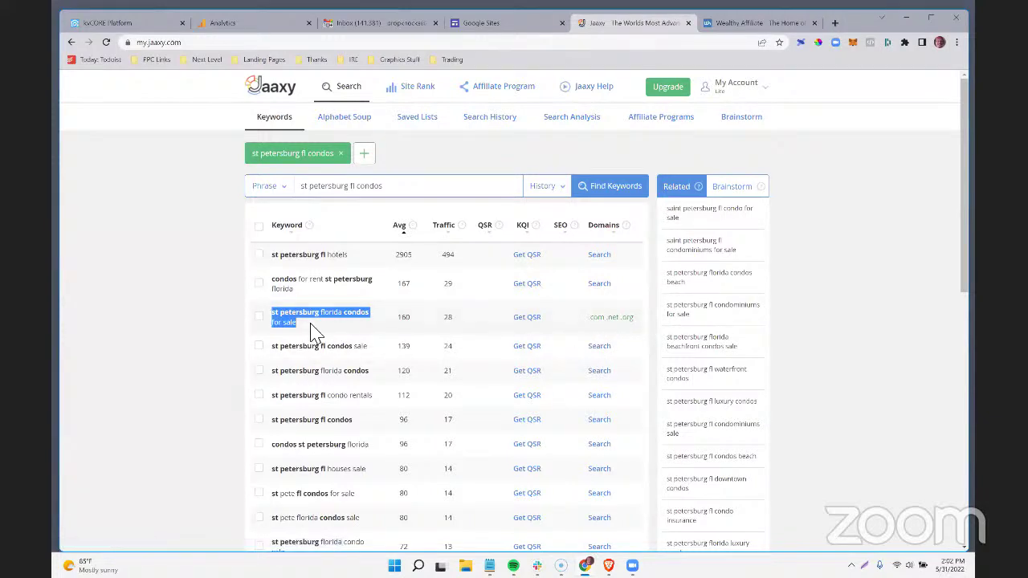
Step: Re-highlight the 'st petersburg florida condos for sale' keyword in the list
drag(301, 329, 275, 313)
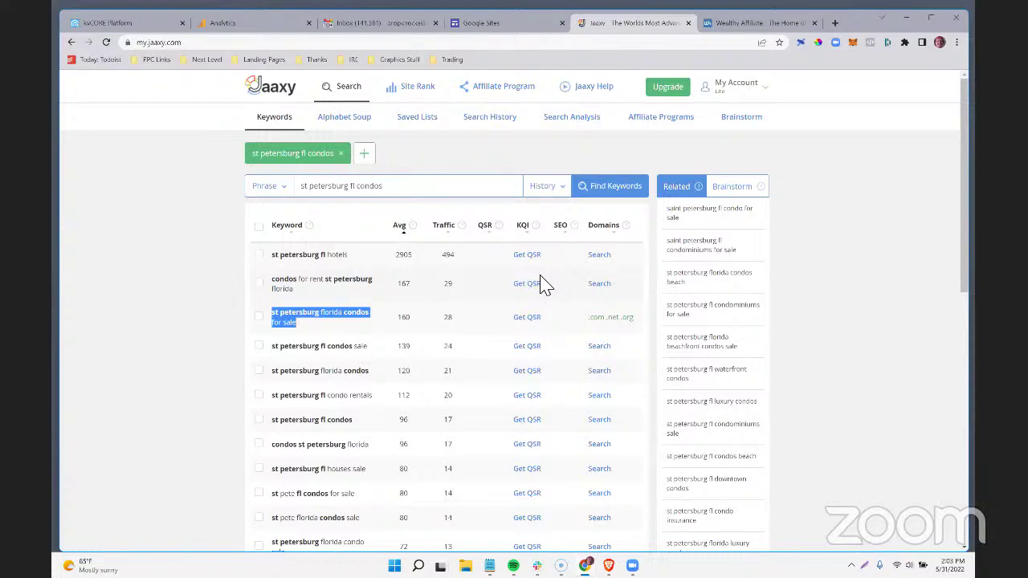
click(214, 362)
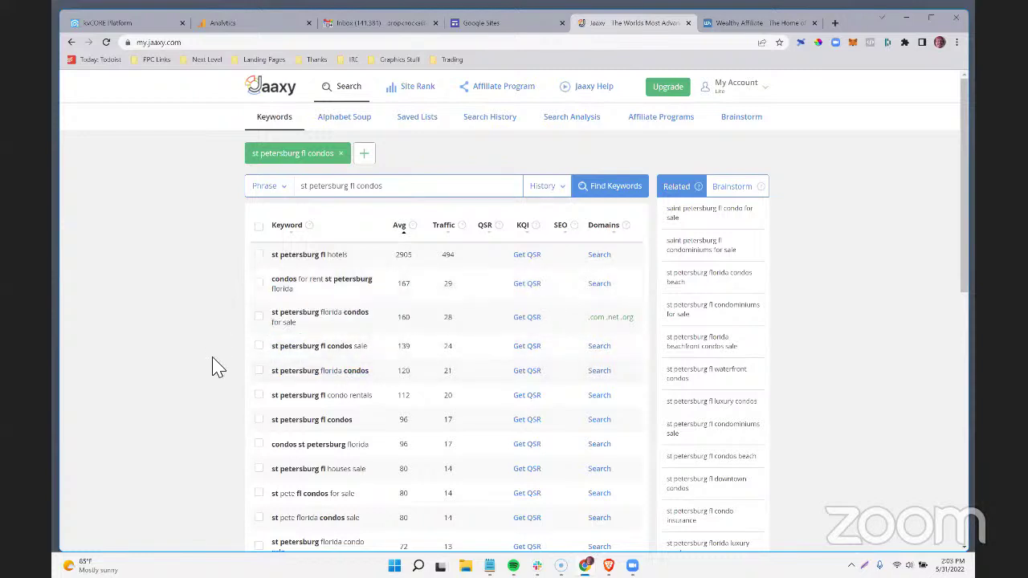
drag(313, 329, 277, 314)
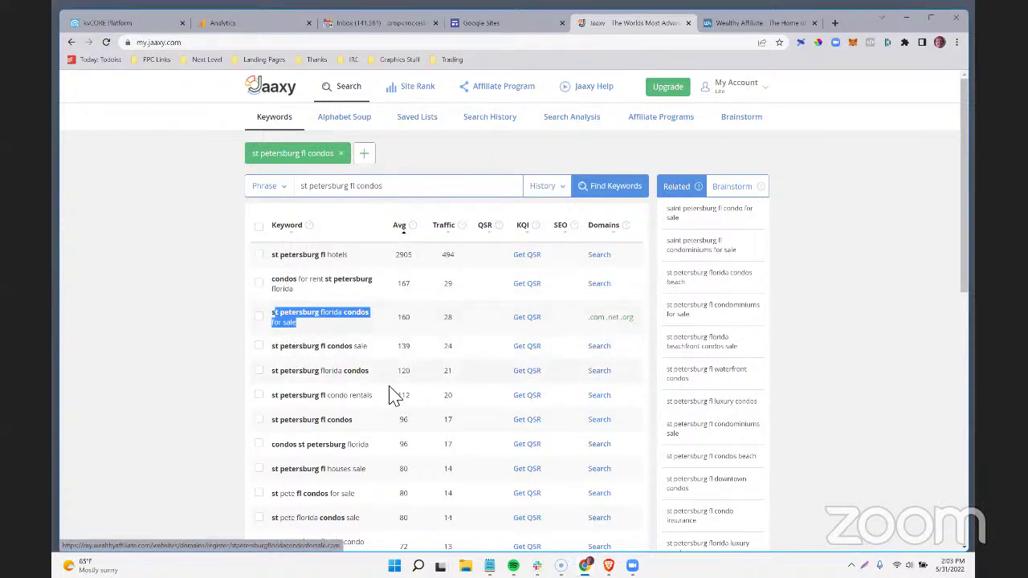
Step: Check domain availability for 'st petersburg florida condos' and review the .com, .net, .org results
click(599, 373)
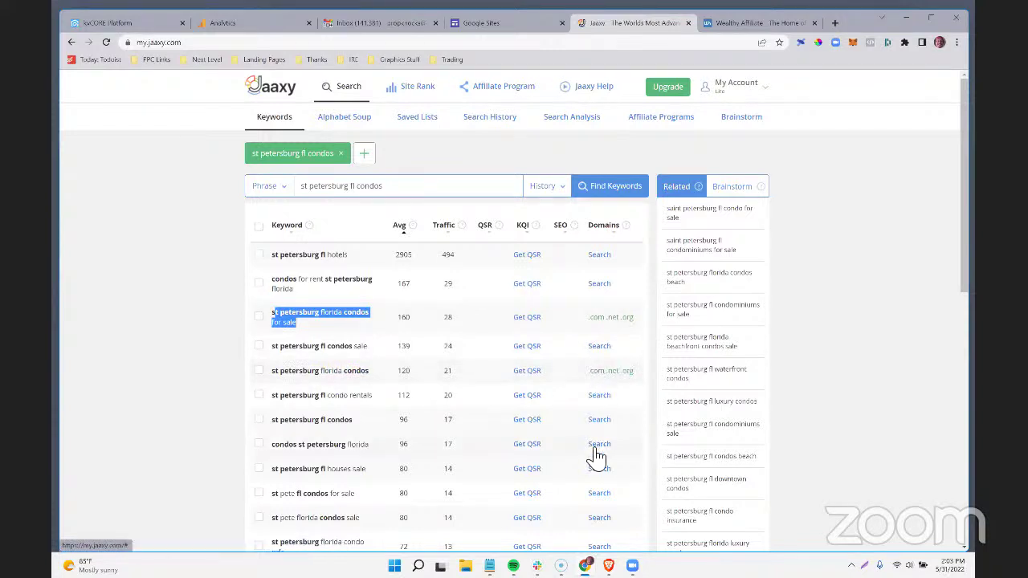
scroll(591, 462, down, 1)
scroll(590, 462, down, 1)
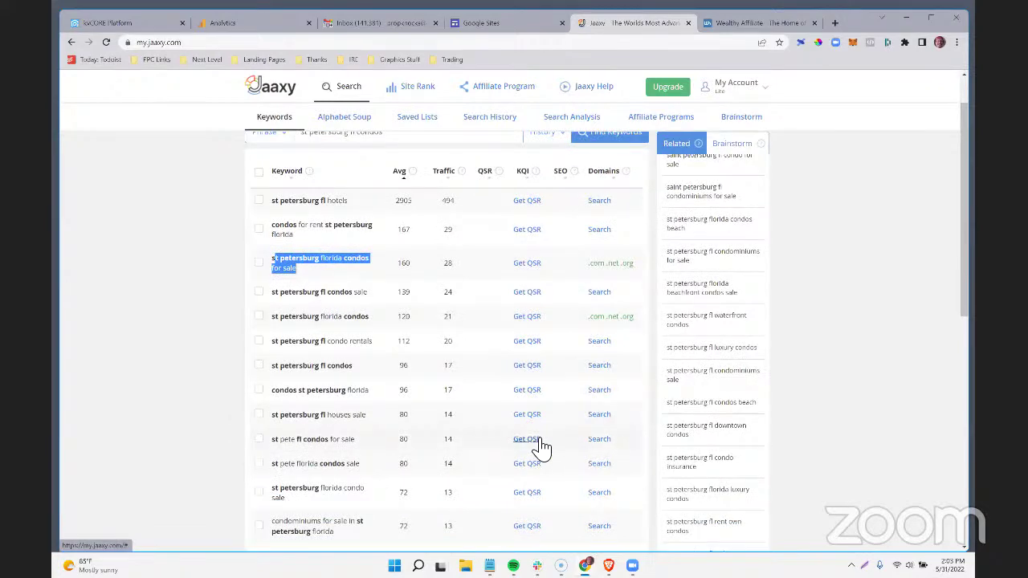
scroll(531, 438, down, 2)
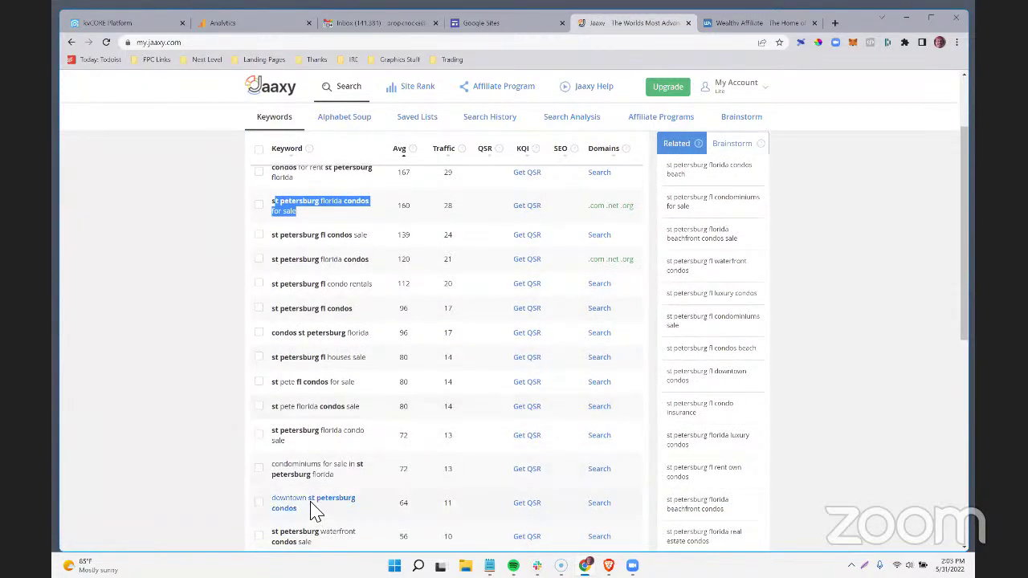
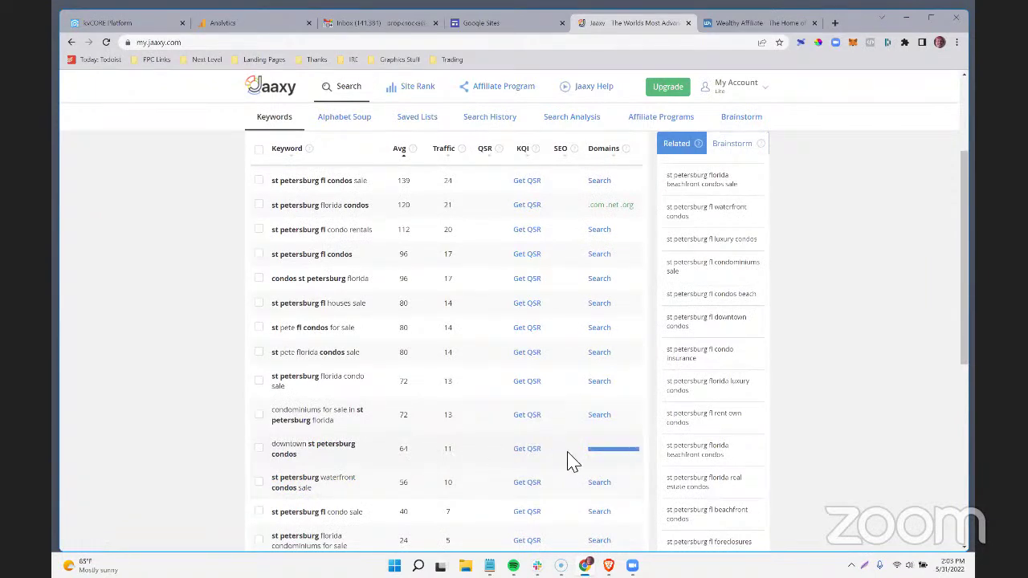
Step: Fetch QSR 100, KQI Great and SEO 92 for 'st petersburg florida condos for sale'
scroll(532, 474, down, 1)
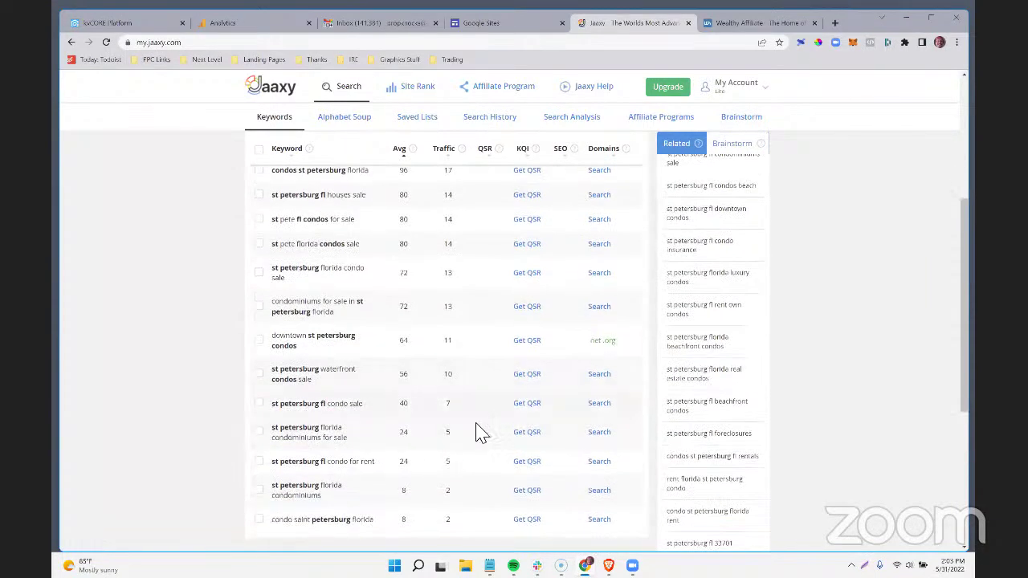
scroll(486, 437, up, 3)
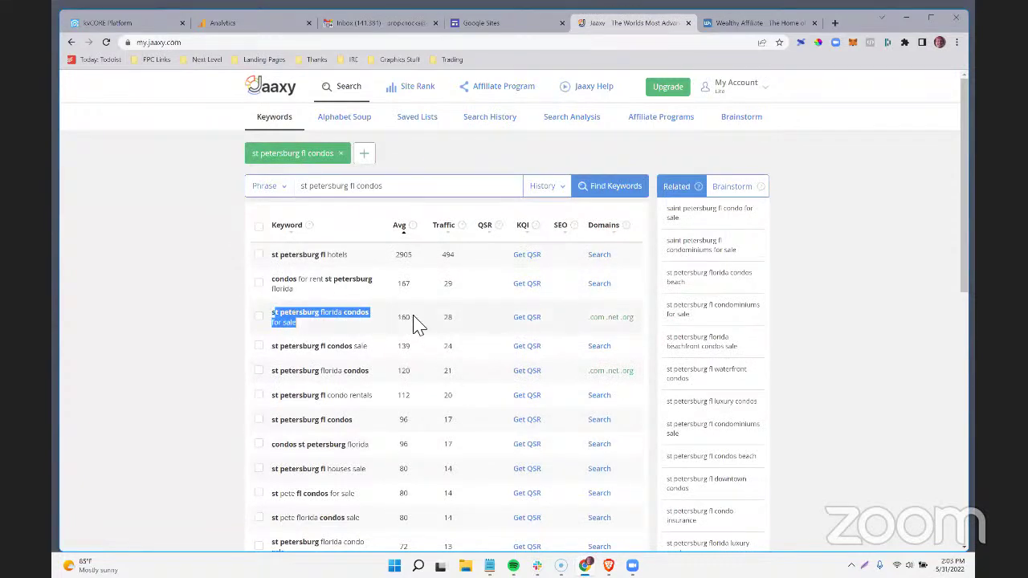
double_click(405, 318)
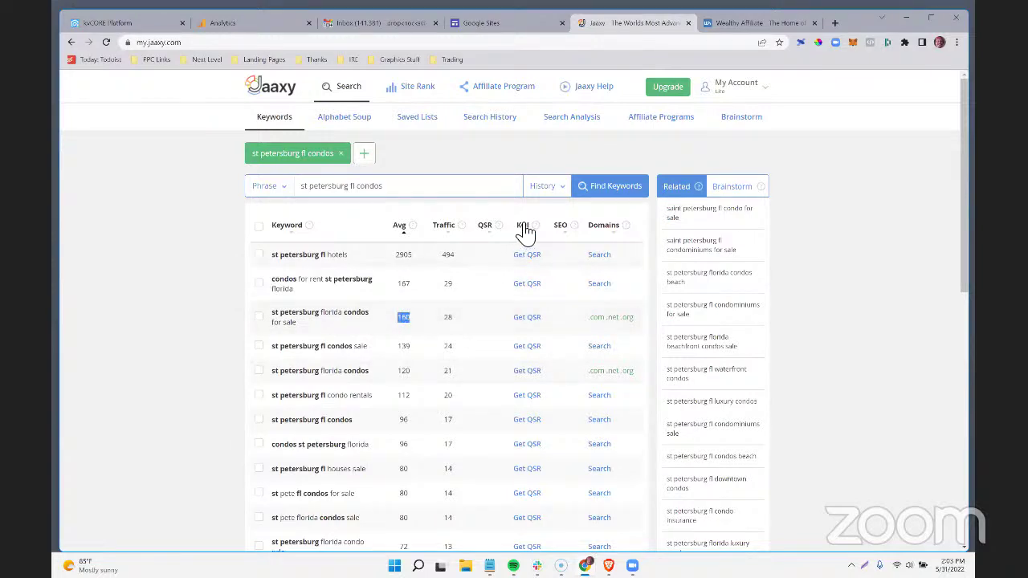
mouse_move(543, 232)
click(529, 324)
drag(291, 326, 273, 321)
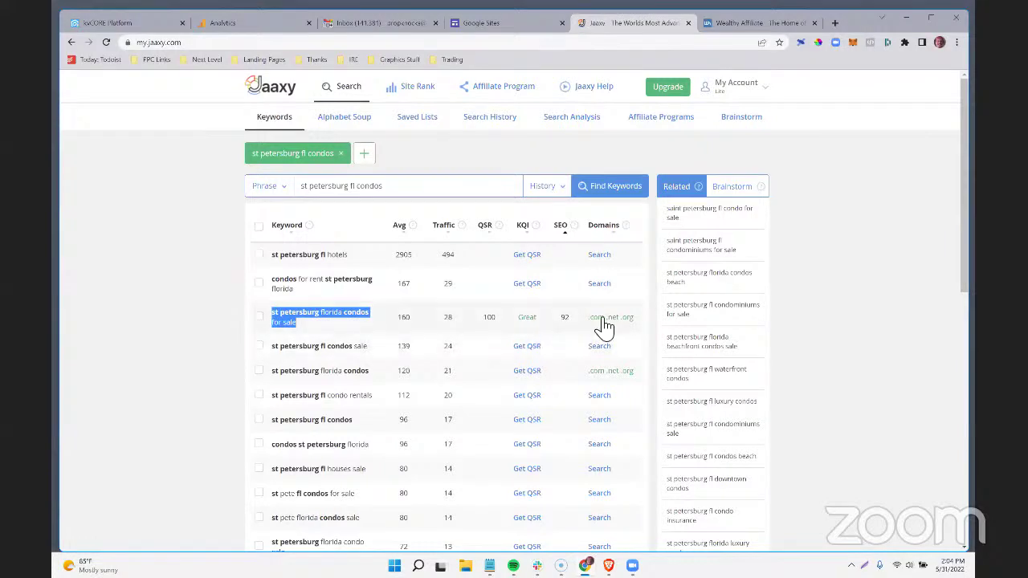
click(321, 328)
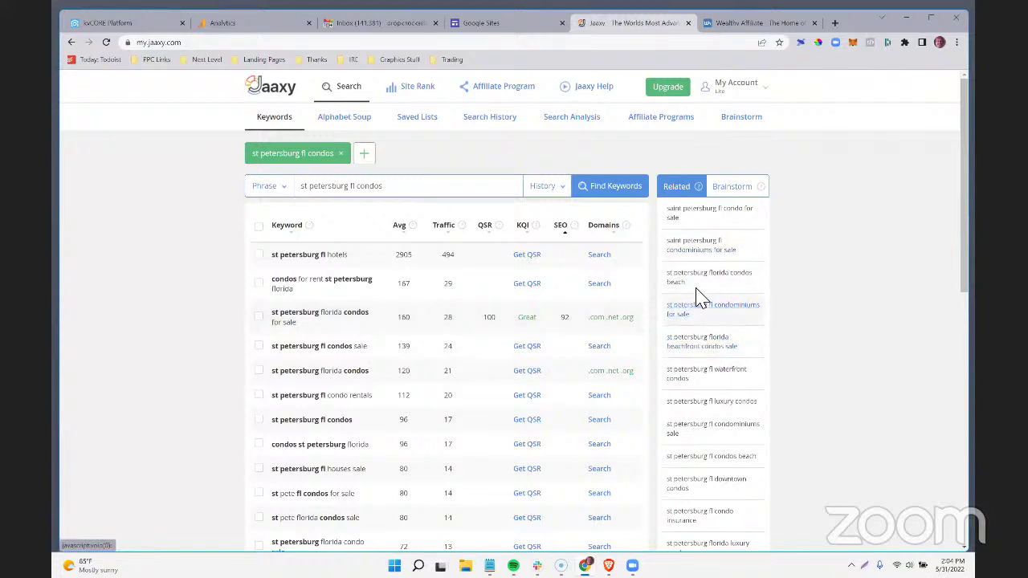
scroll(719, 378, down, 1)
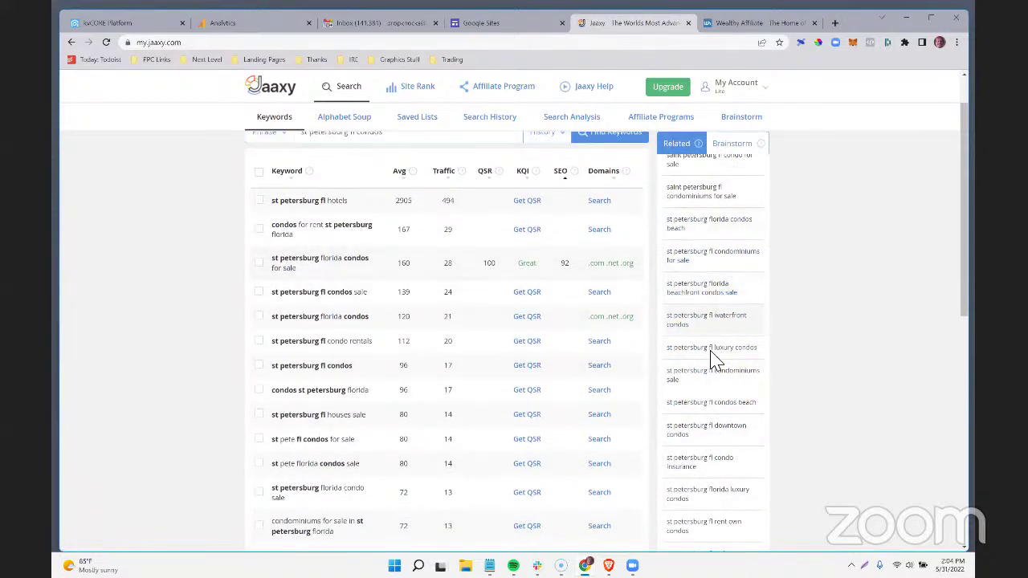
scroll(715, 386, down, 2)
scroll(712, 482, up, 1)
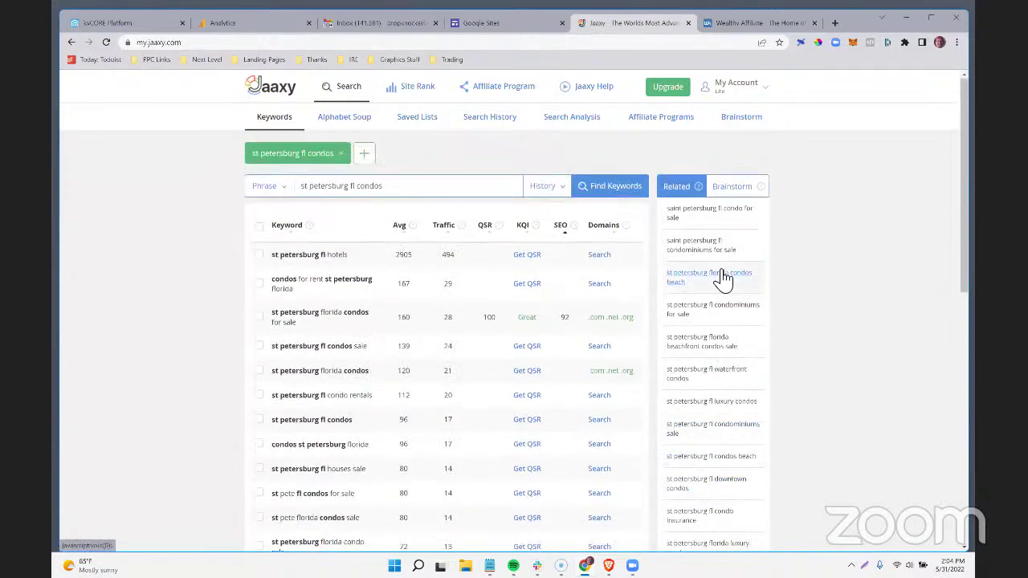
scroll(723, 275, down, 1)
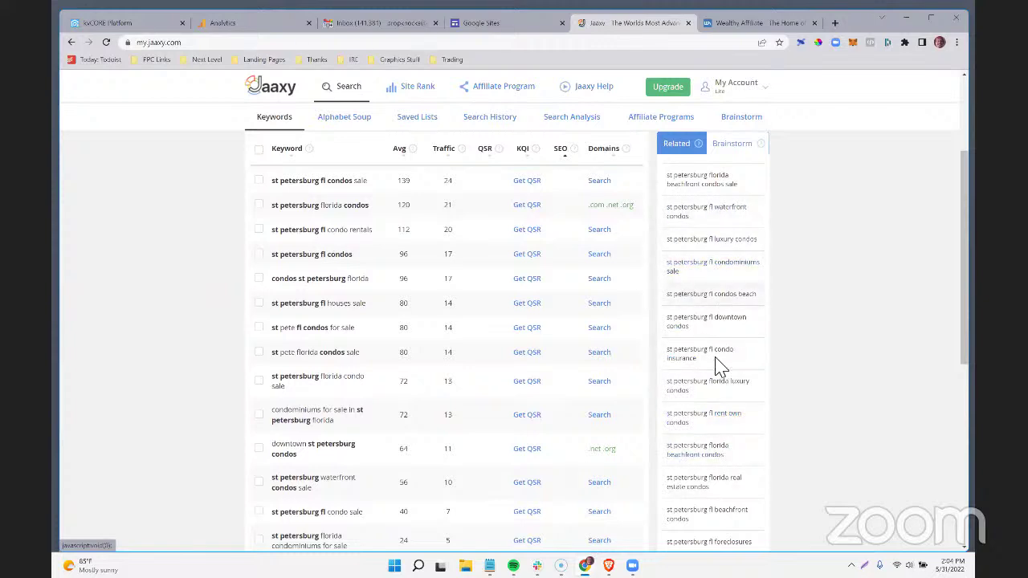
scroll(711, 325, up, 1)
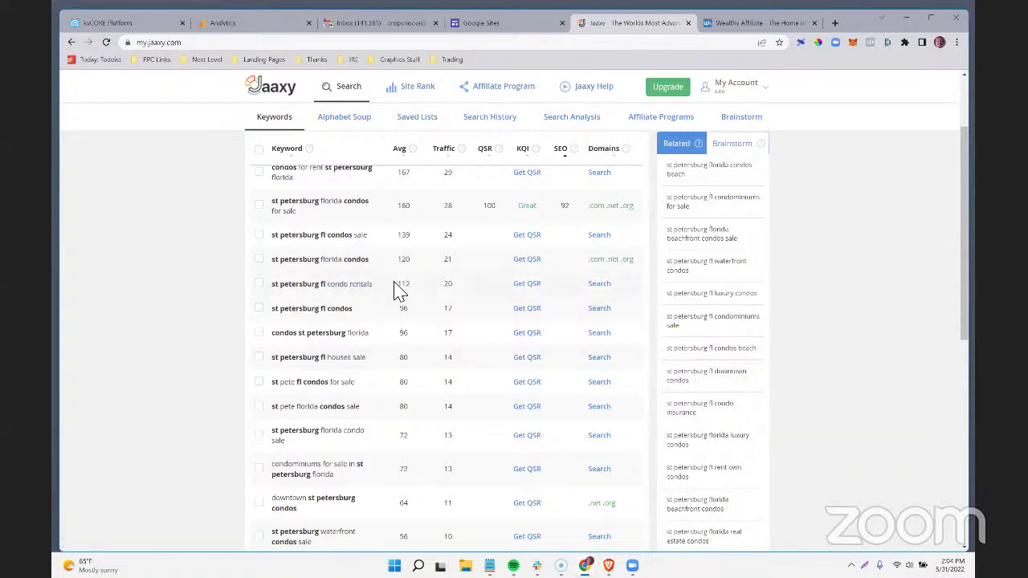
Step: Open Notepad and type the domain stpetersburgfloridacondosforsale.com on the first line
key(super)
text(note)
key(Return)
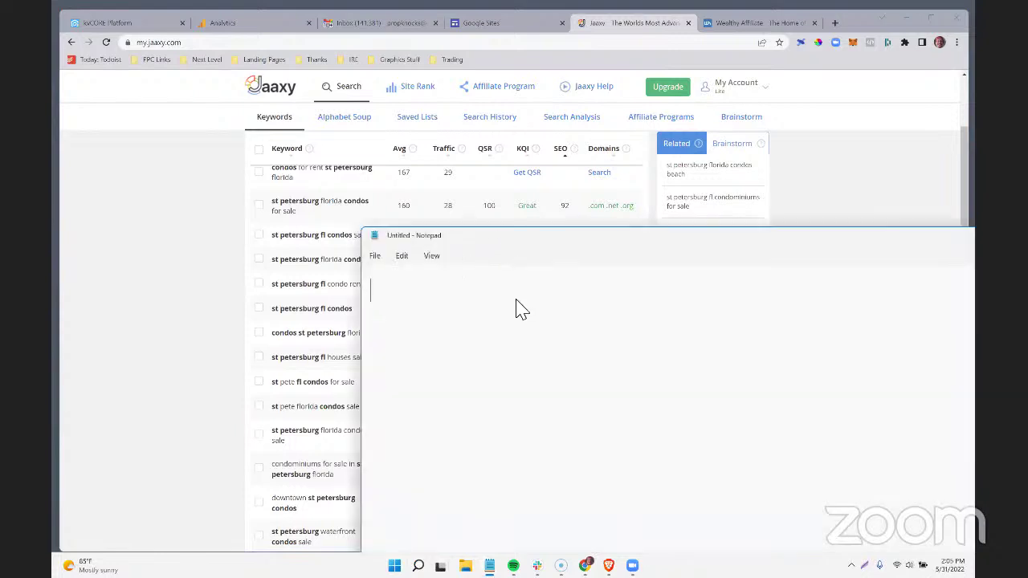
text(stpet)
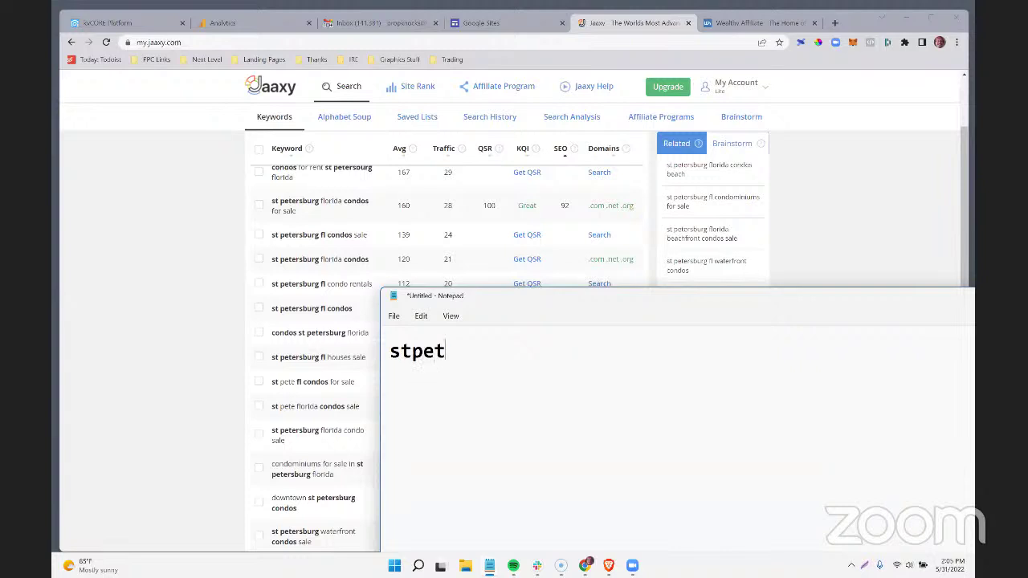
text(ersburgfl)
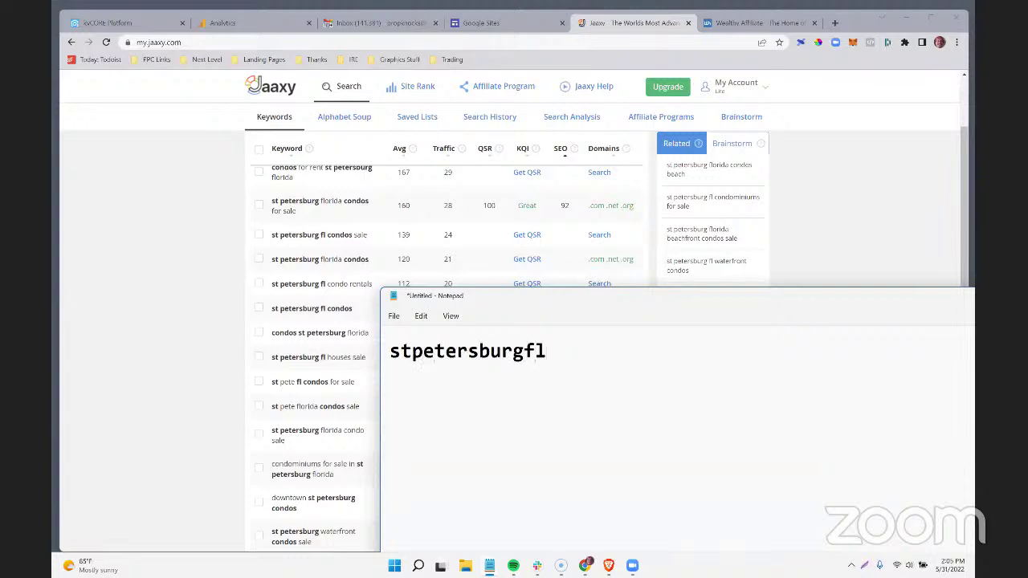
text(oridacondosforsale.com)
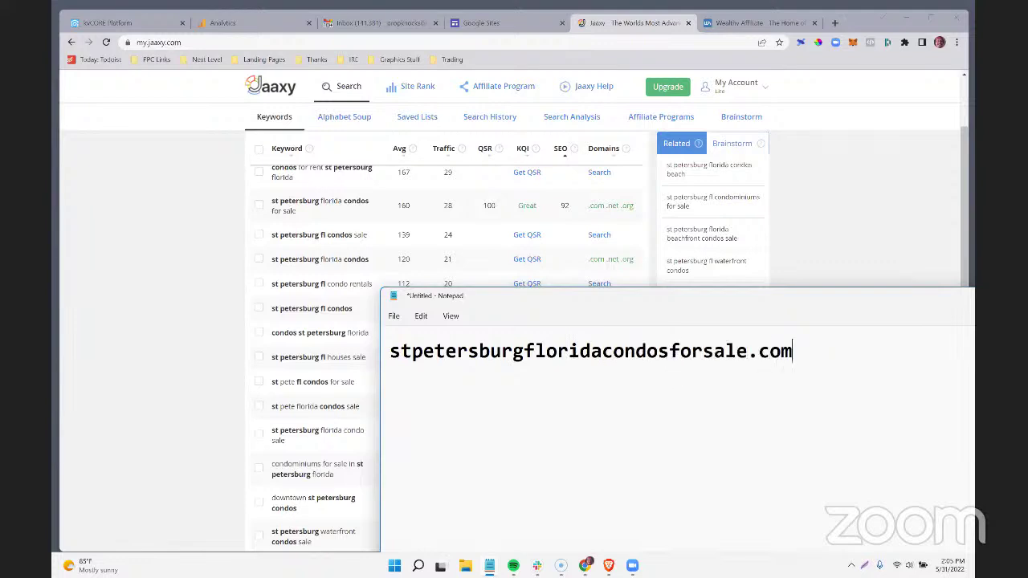
drag(585, 306, 457, 335)
key(Return)
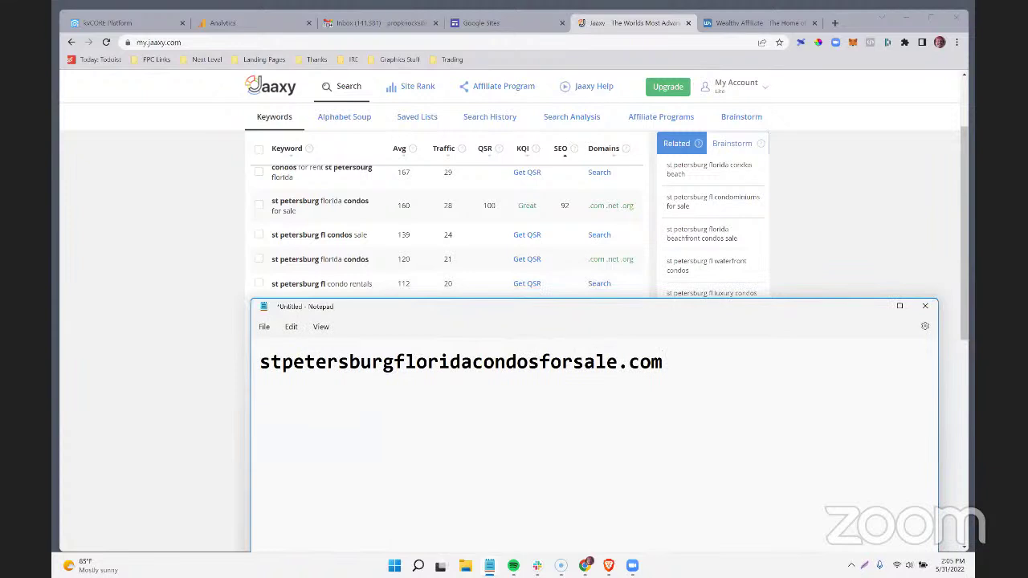
Step: Copy 'st petersburg florida beachfront condos sale' from Jaaxy into the note, then return to Jaaxy
drag(758, 240, 667, 236)
key(ctrl+c)
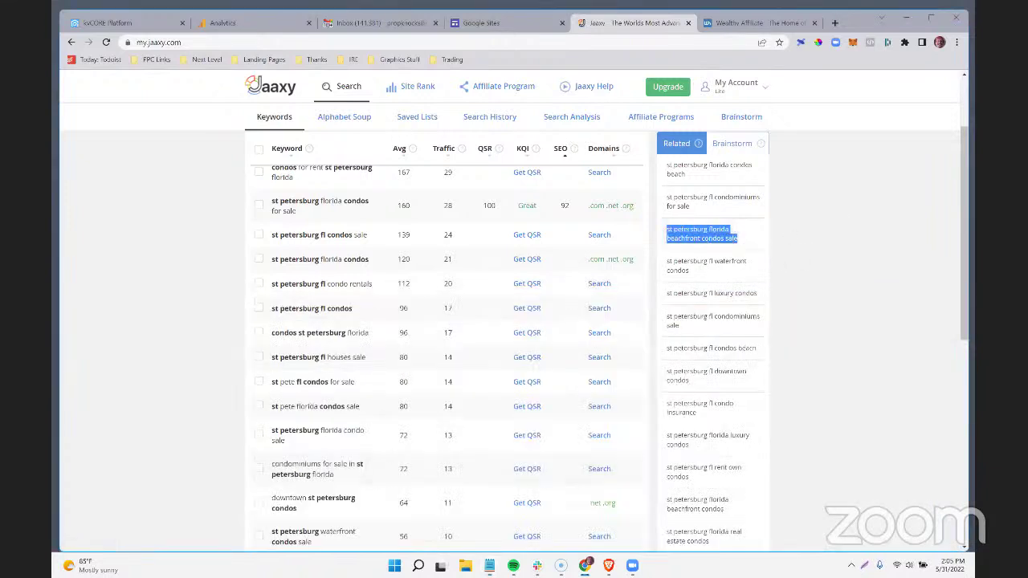
click(490, 565)
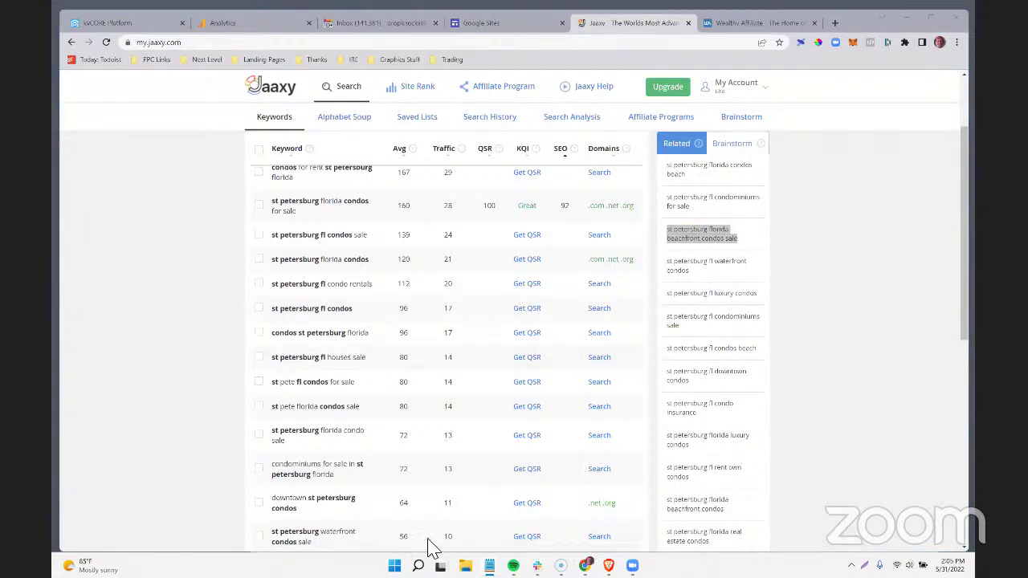
click(489, 566)
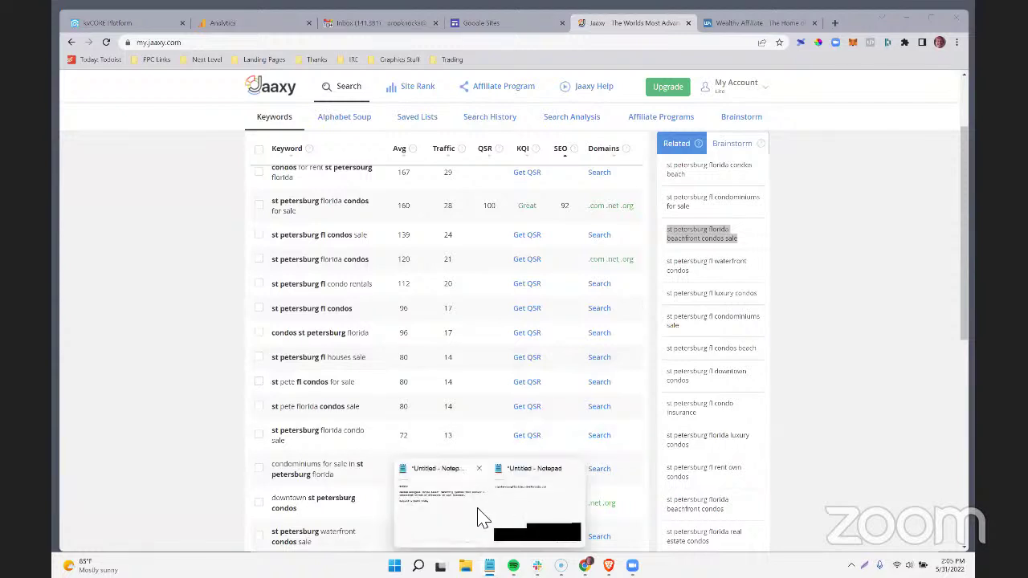
click(518, 516)
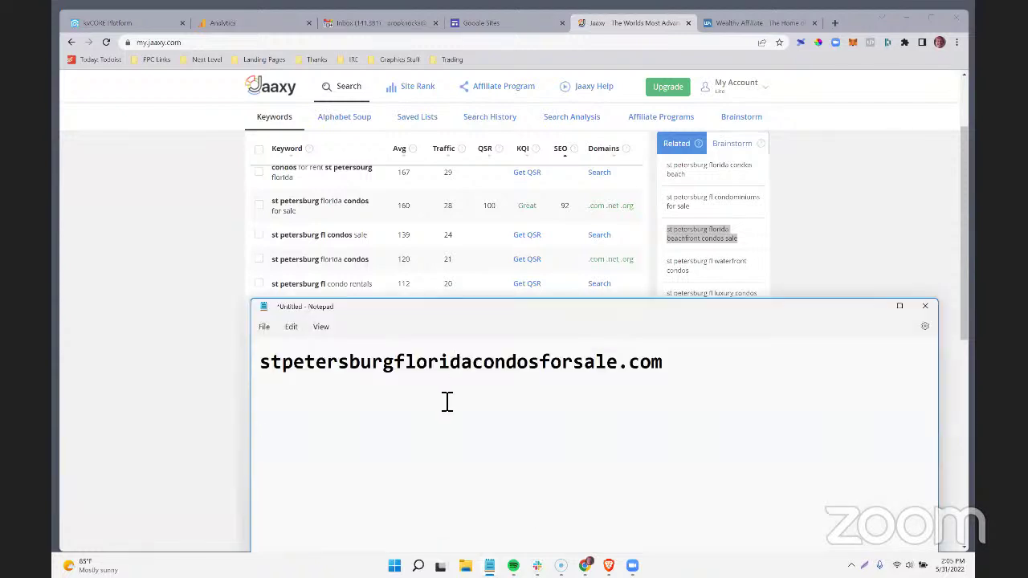
key(ctrl+v)
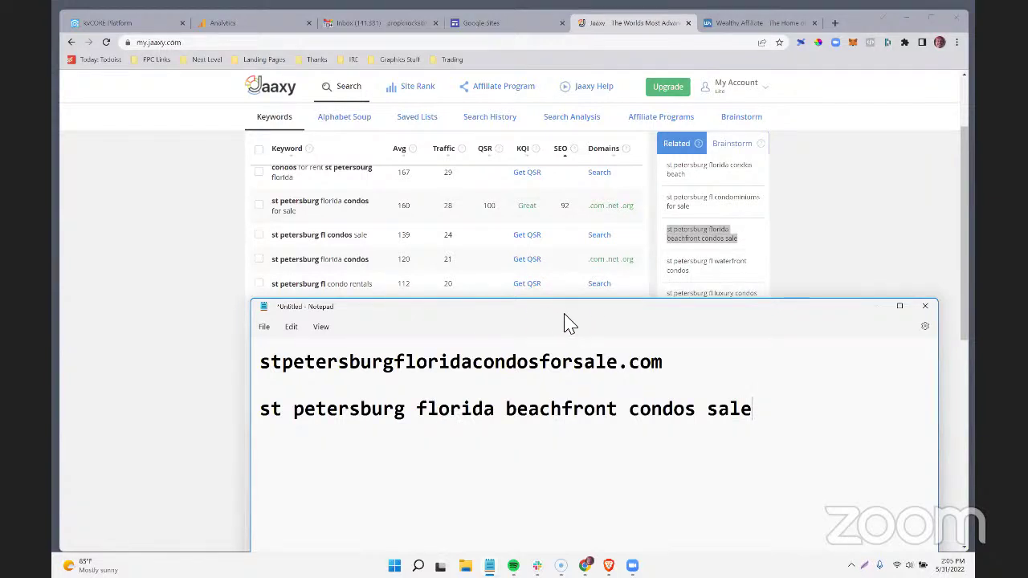
key(alt+Tab)
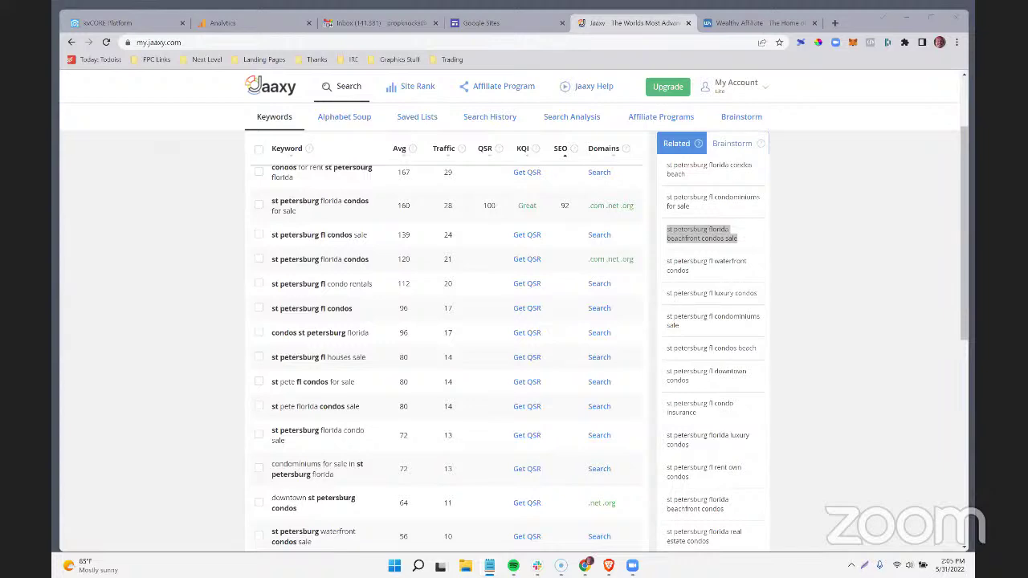
scroll(753, 402, down, 5)
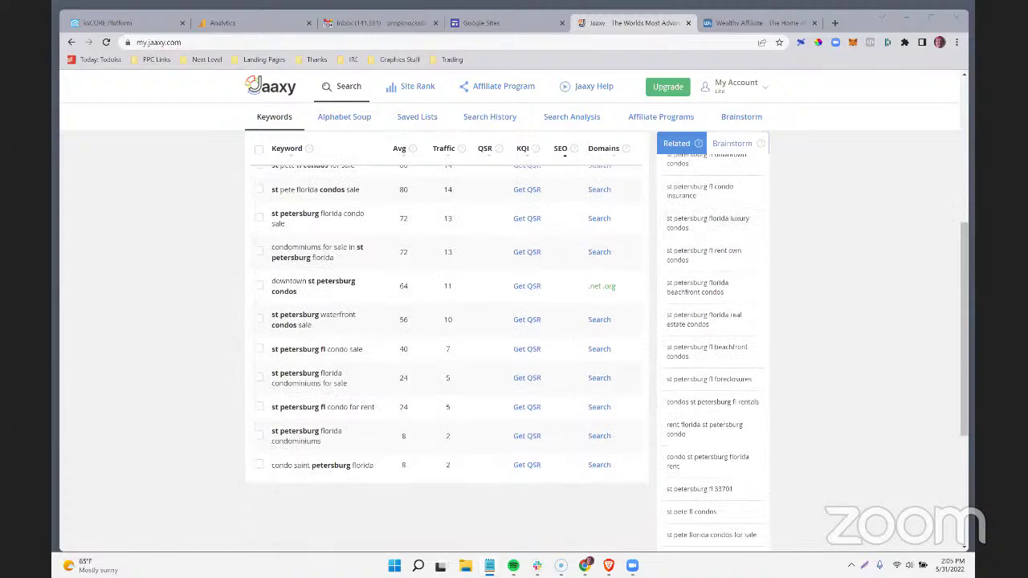
scroll(675, 392, down, 5)
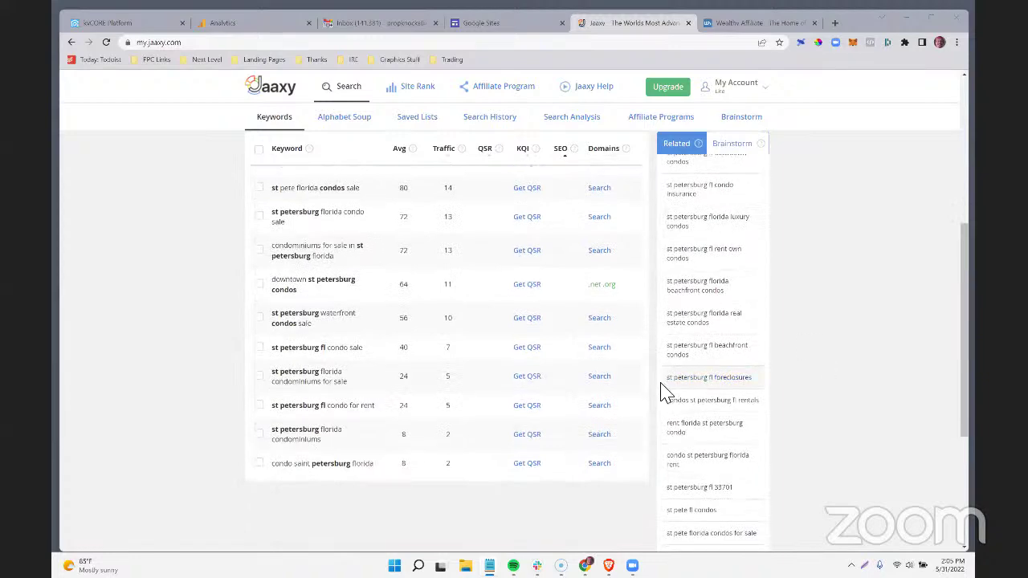
scroll(696, 397, up, 10)
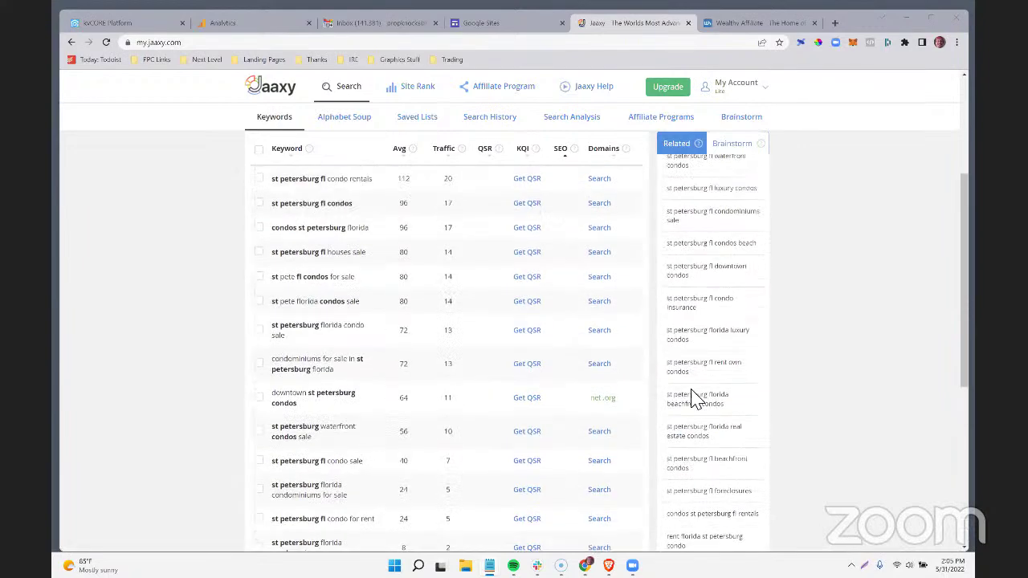
scroll(695, 398, up, 2)
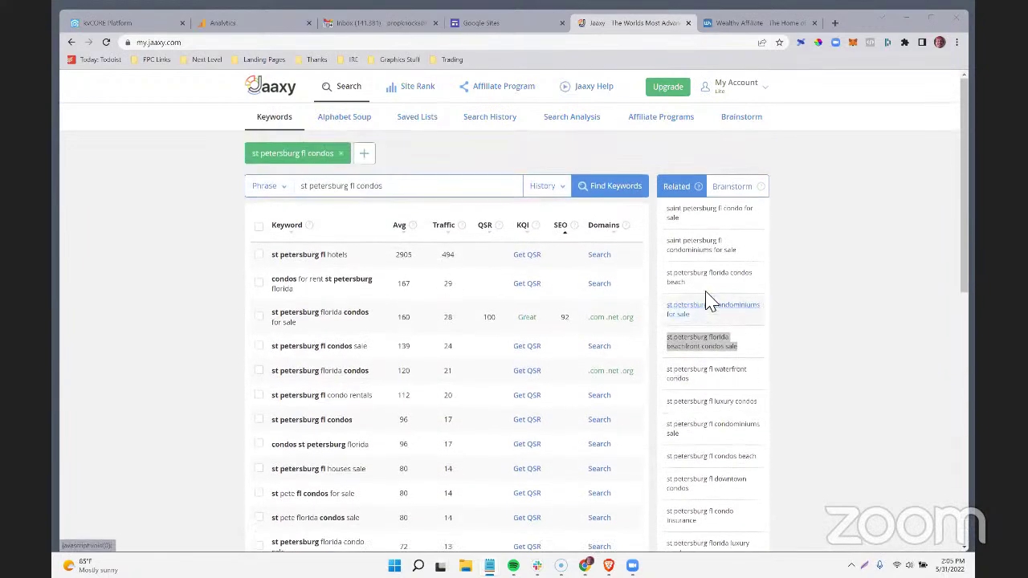
click(735, 190)
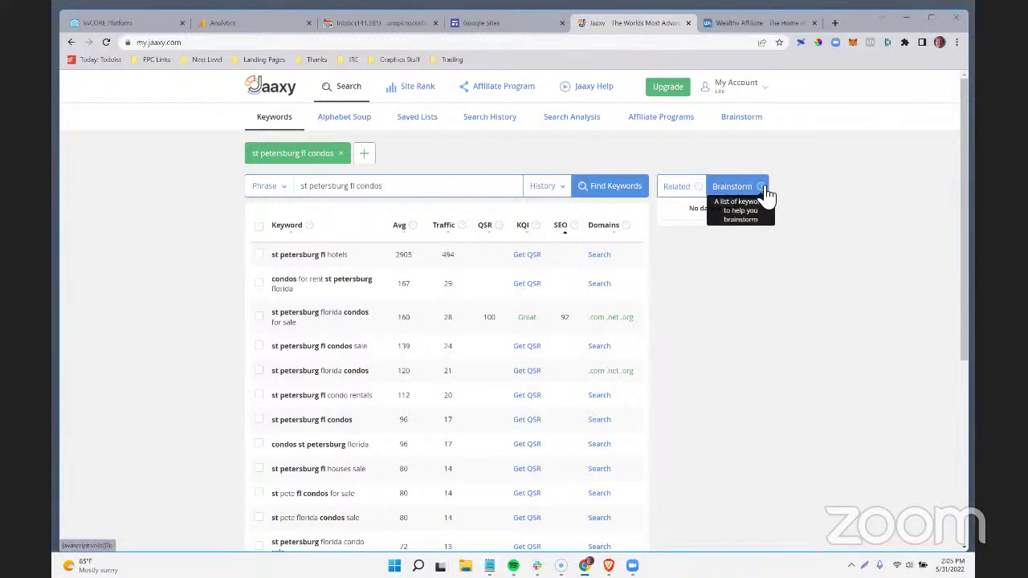
click(691, 189)
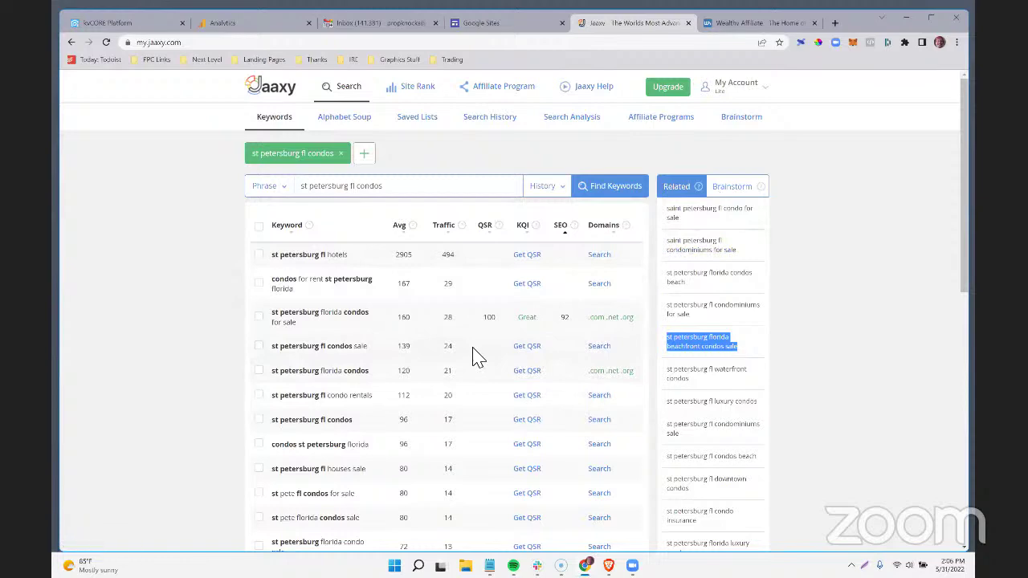
scroll(394, 325, down, 5)
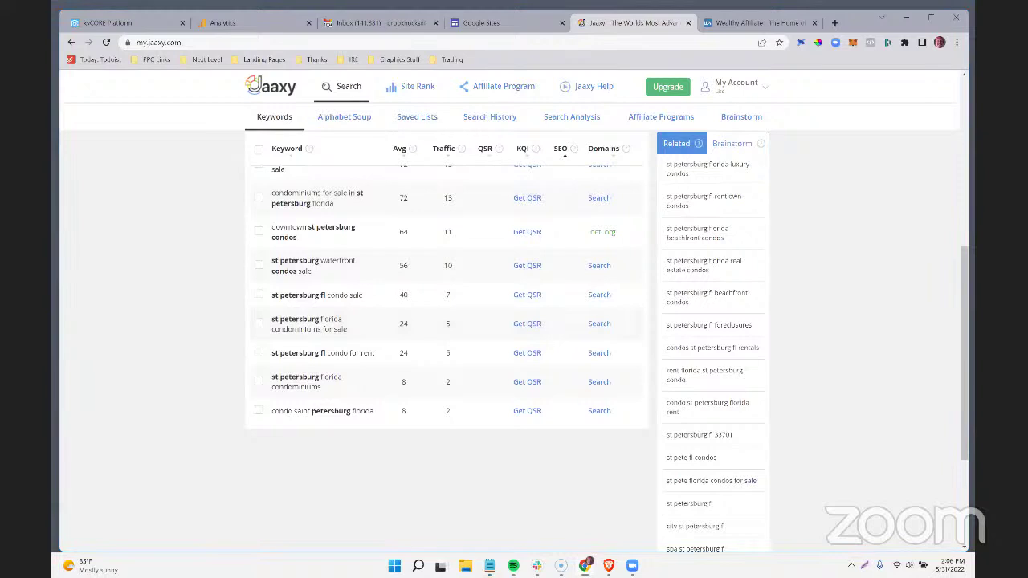
Step: Bring the condo keyword note forward and add an empty line below the list
key(alt+Tab)
click(415, 283)
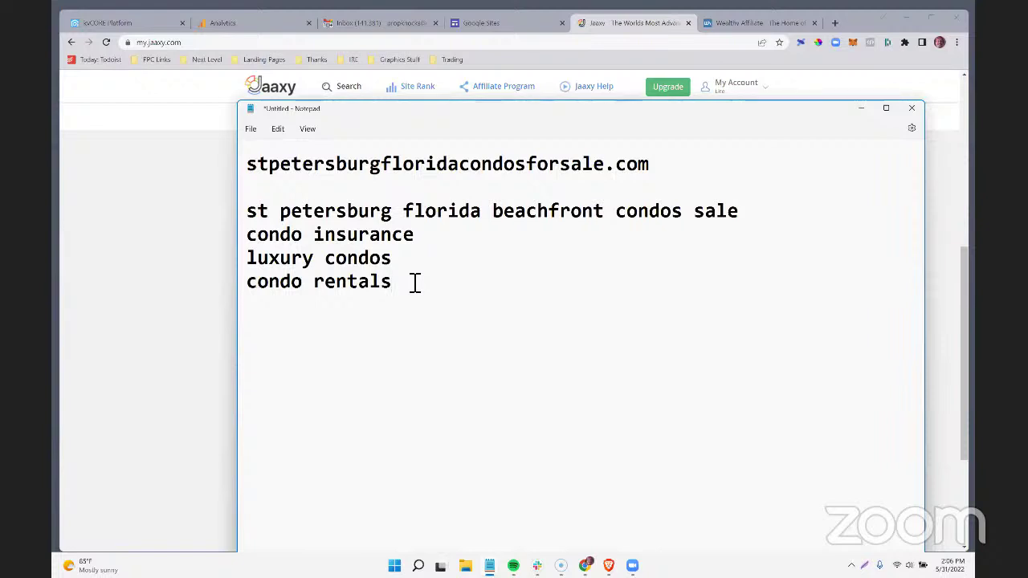
drag(248, 234, 441, 237)
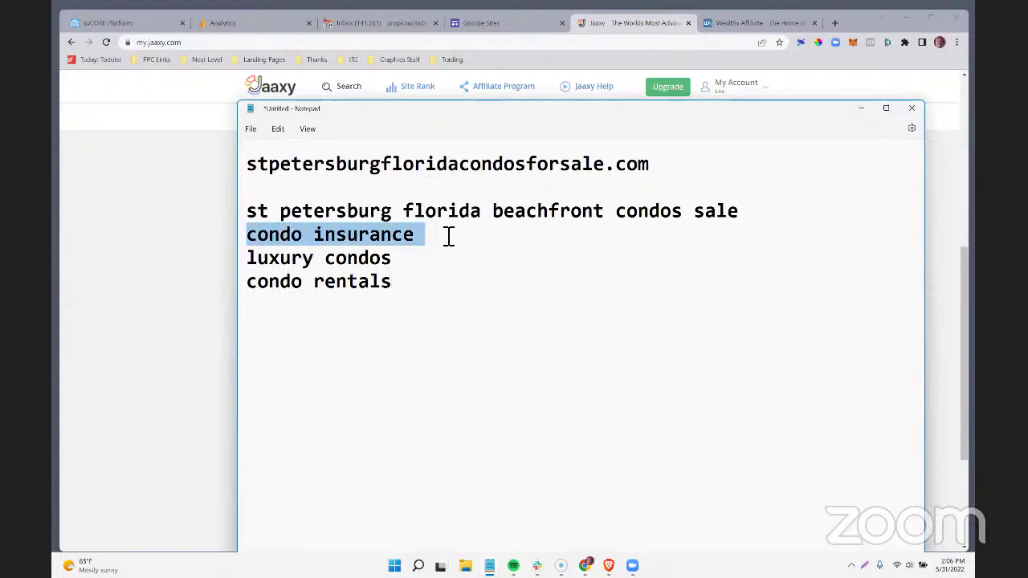
click(468, 224)
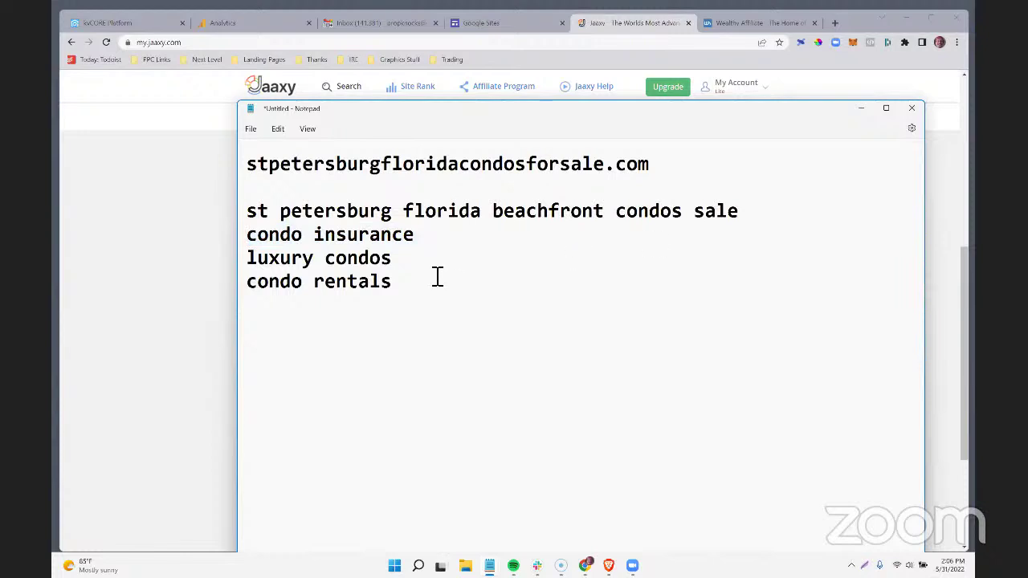
drag(408, 273, 324, 287)
drag(404, 292, 303, 295)
click(404, 293)
key(Return)
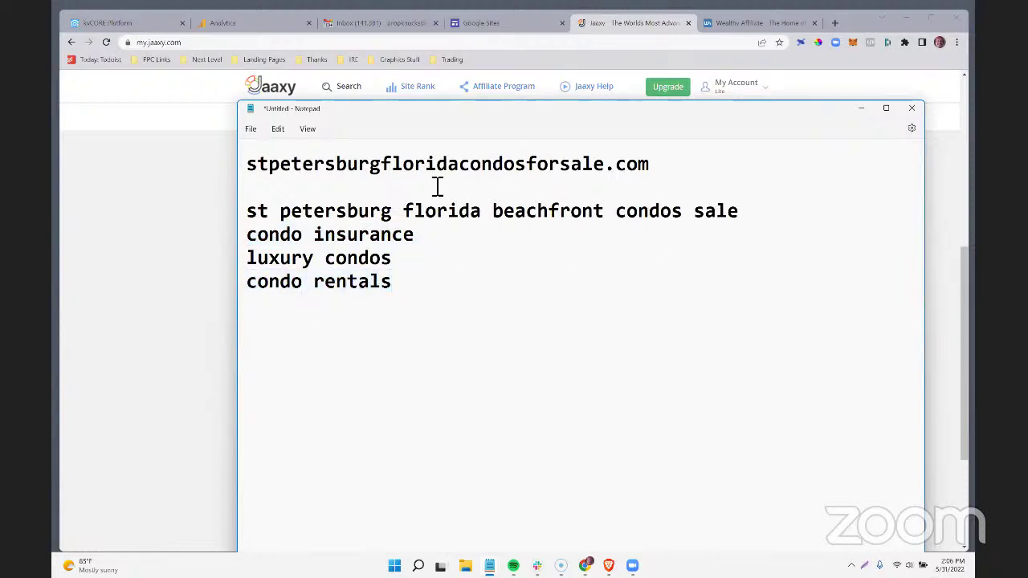
Step: Delete 'st petersburg florida' so the first line reads 'beachfront condos sale', then return to Jaaxy
drag(489, 215, 250, 212)
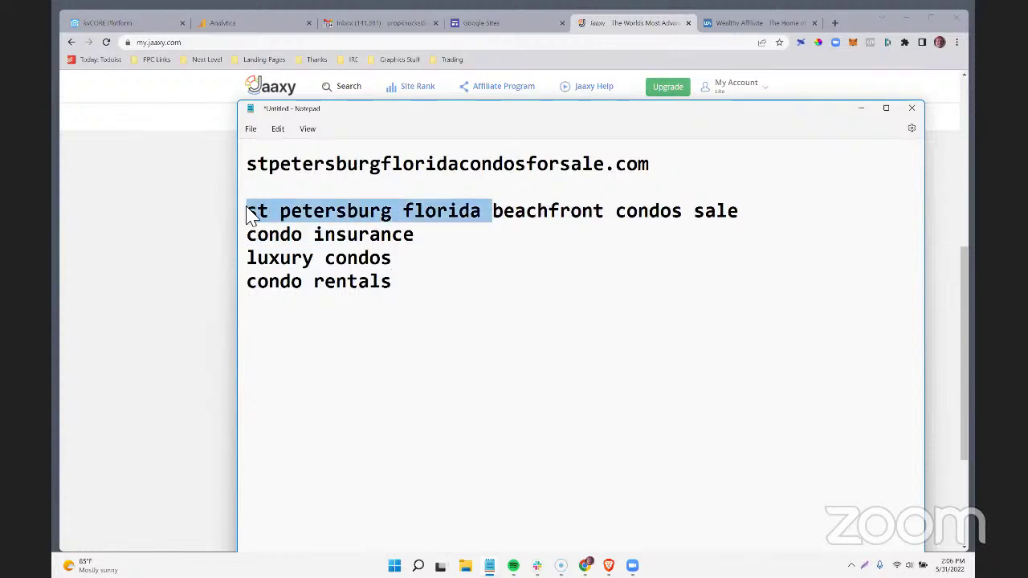
key(BackSpace)
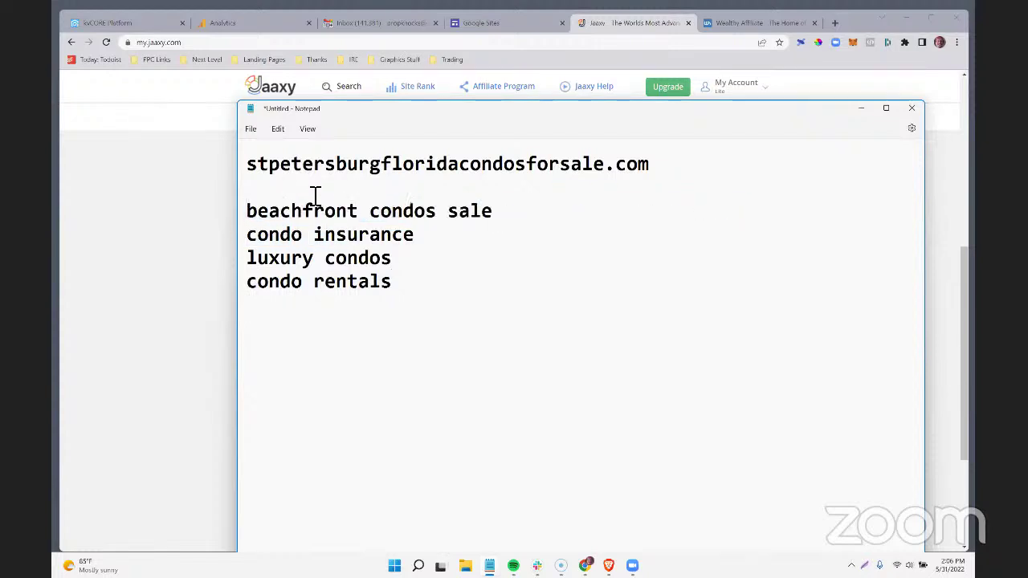
drag(397, 282, 248, 223)
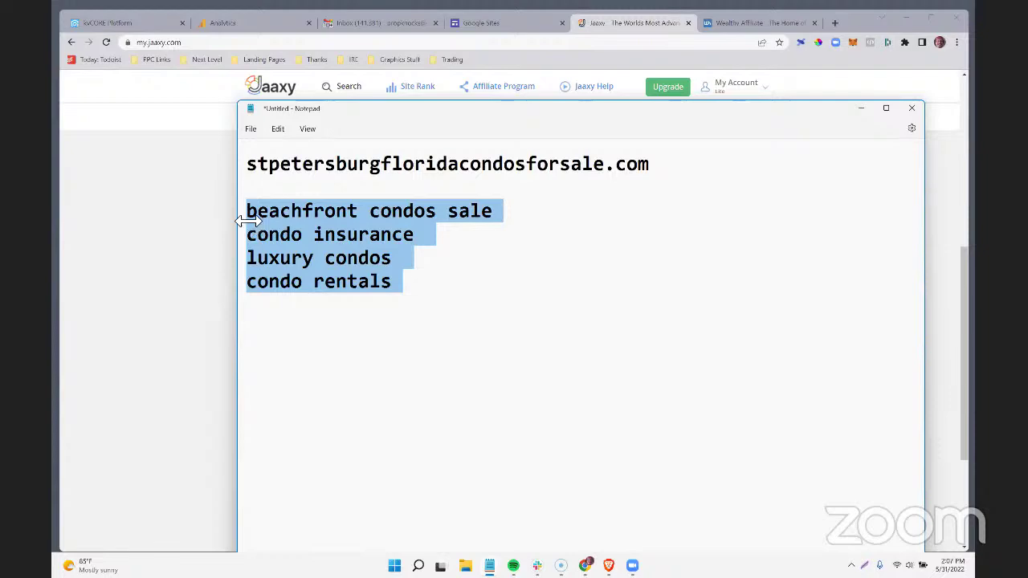
click(145, 315)
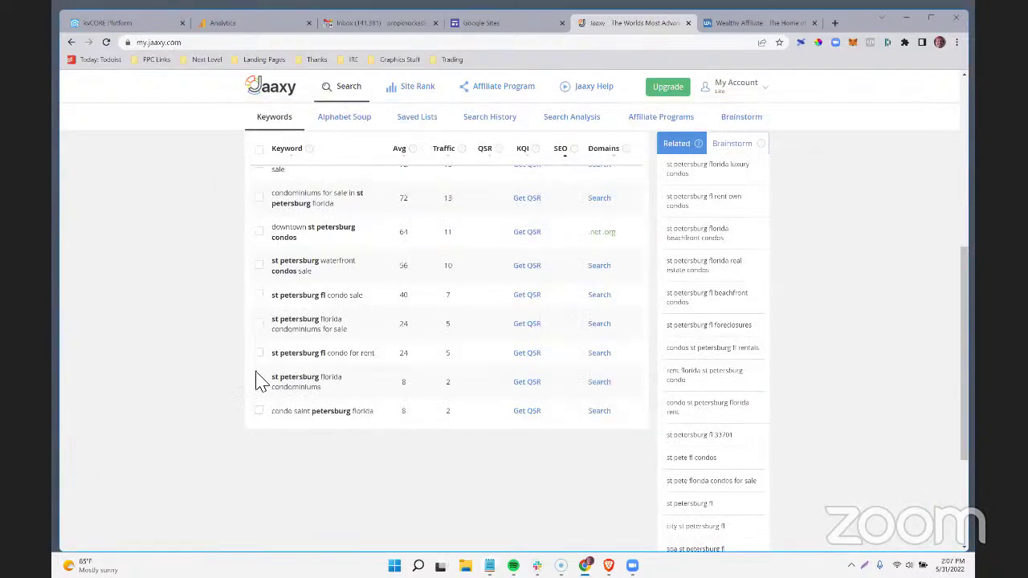
Step: Replace the Jaaxy search phrase with 'tampa new homes for sale' and run it, showing 153 average searches
scroll(261, 379, up, 5)
drag(393, 193, 298, 196)
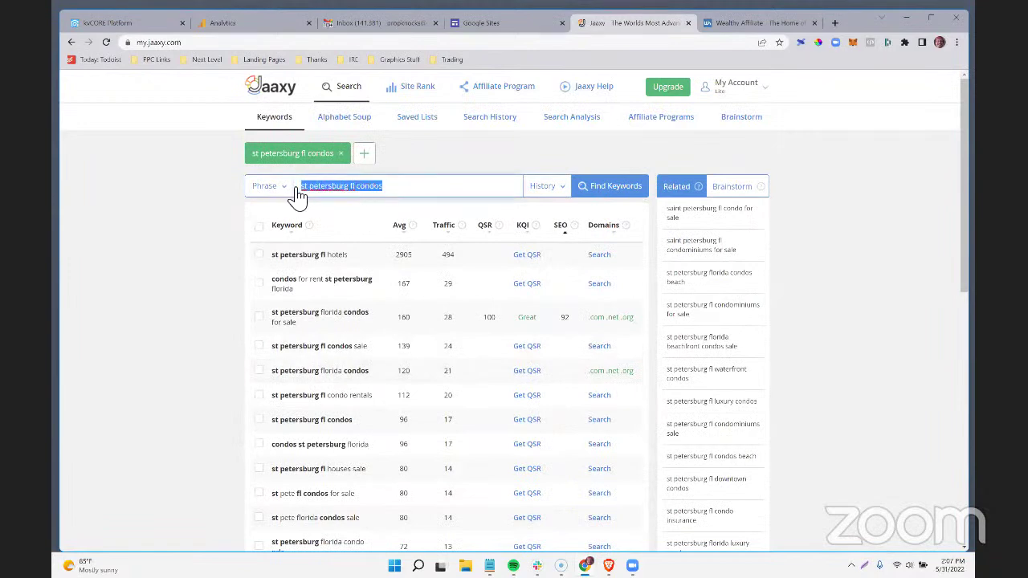
text(tampa new homes for sale)
key(Return)
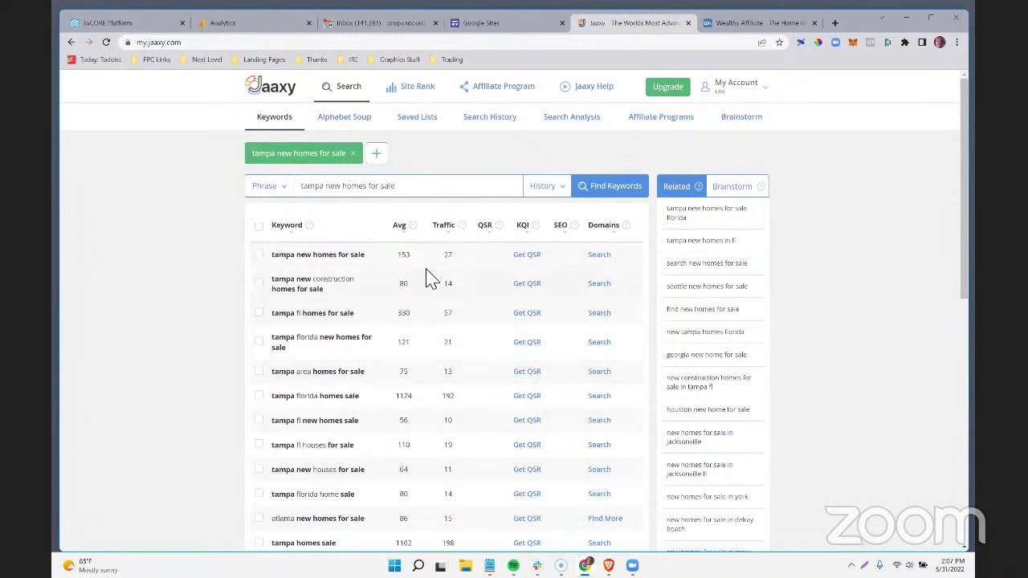
Step: Sort the Tampa keywords by the Avg column, topped by 'brand new homes for sale' at 1233
click(407, 231)
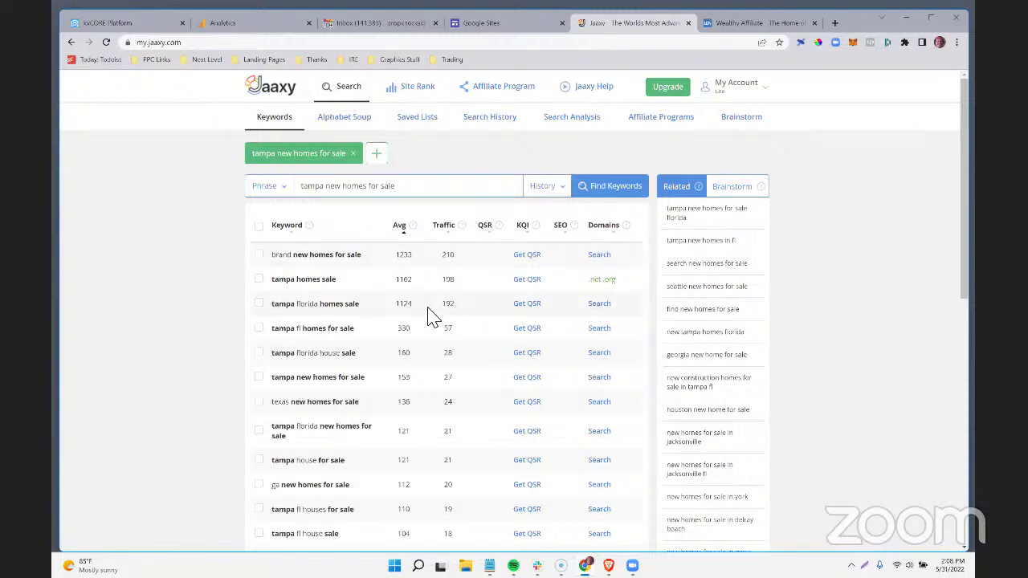
Step: Replace the search phrase with 'st pete fl condos' and run the keyword search
drag(406, 186, 251, 197)
text(st)
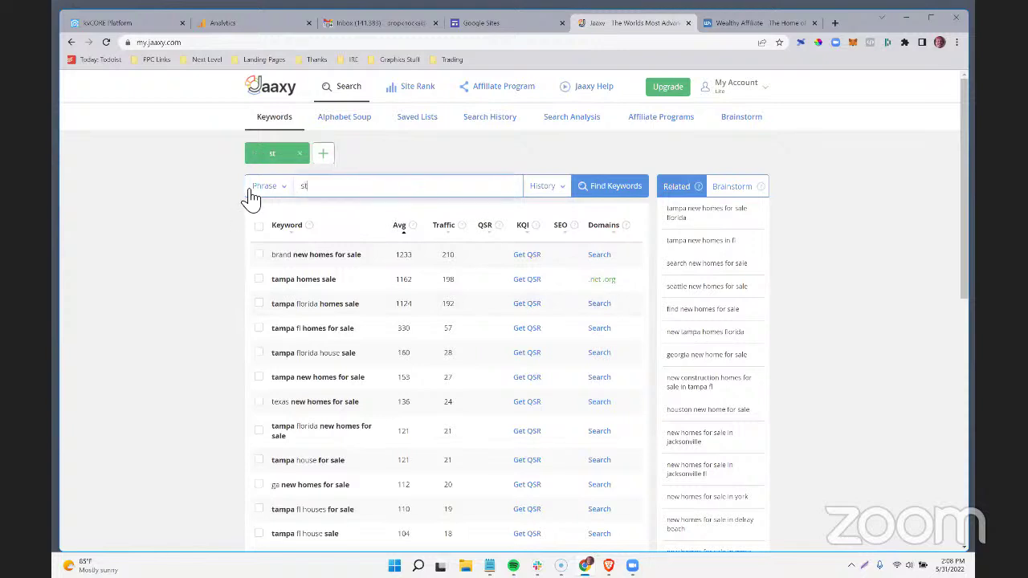
text( pete florida)
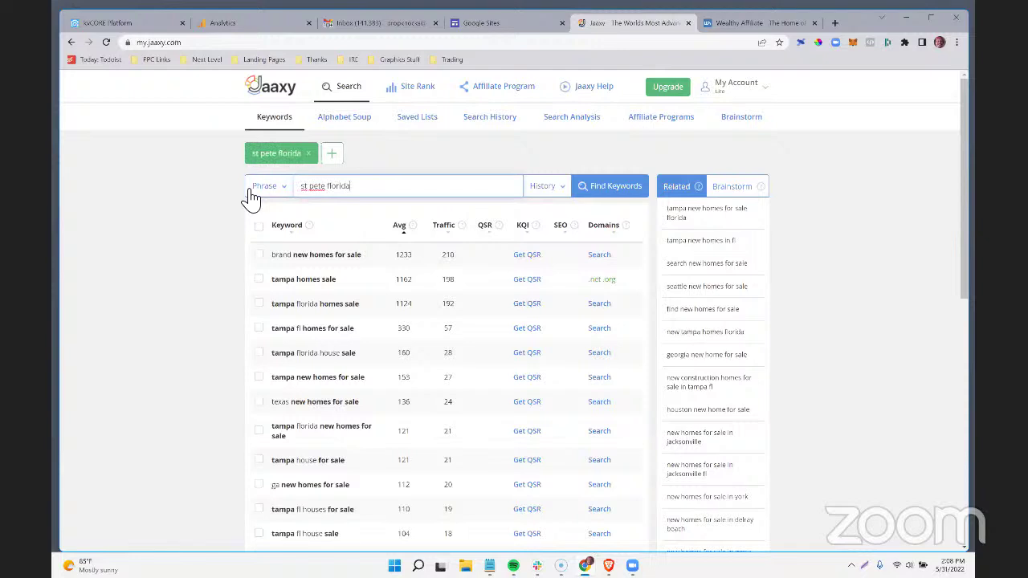
key(BackSpace)
key(BackSpace)
key(BackSpace)
key(BackSpace)
key(BackSpace)
key(BackSpace)
key(BackSpace)
key(BackSpace)
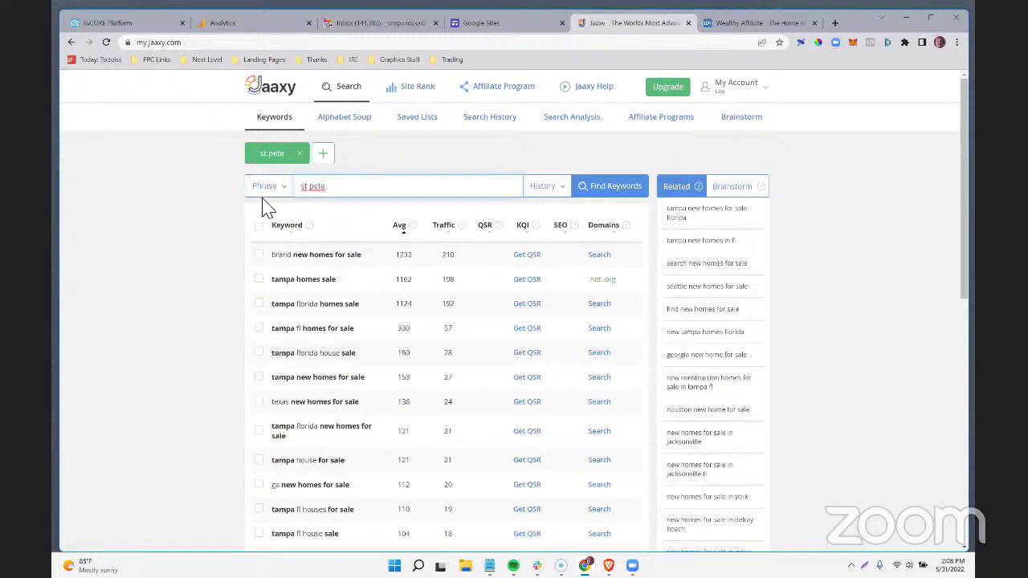
text(ondo)
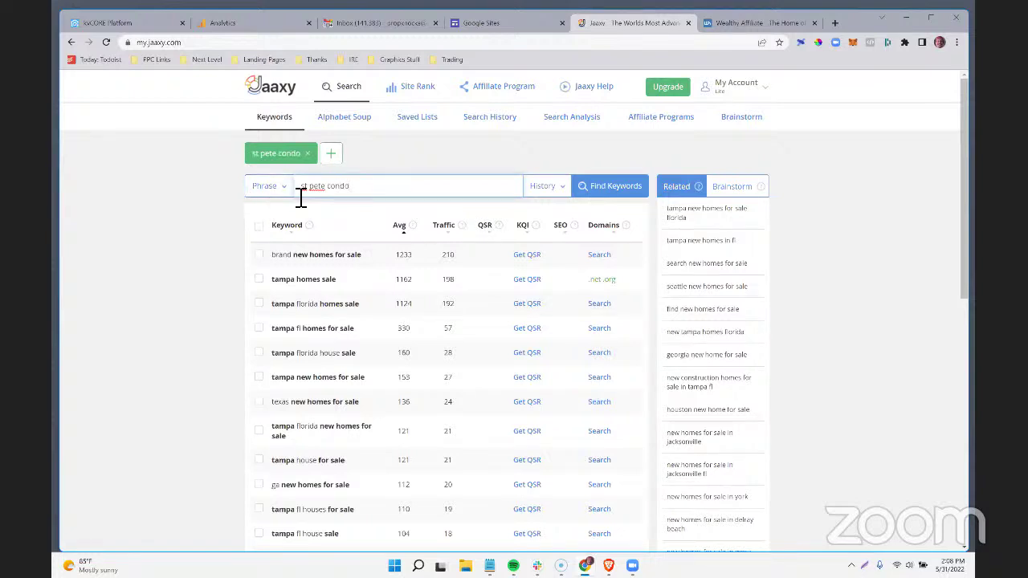
key(BackSpace)
key(BackSpace)
key(BackSpace)
key(BackSpace)
key(BackSpace)
key(BackSpace)
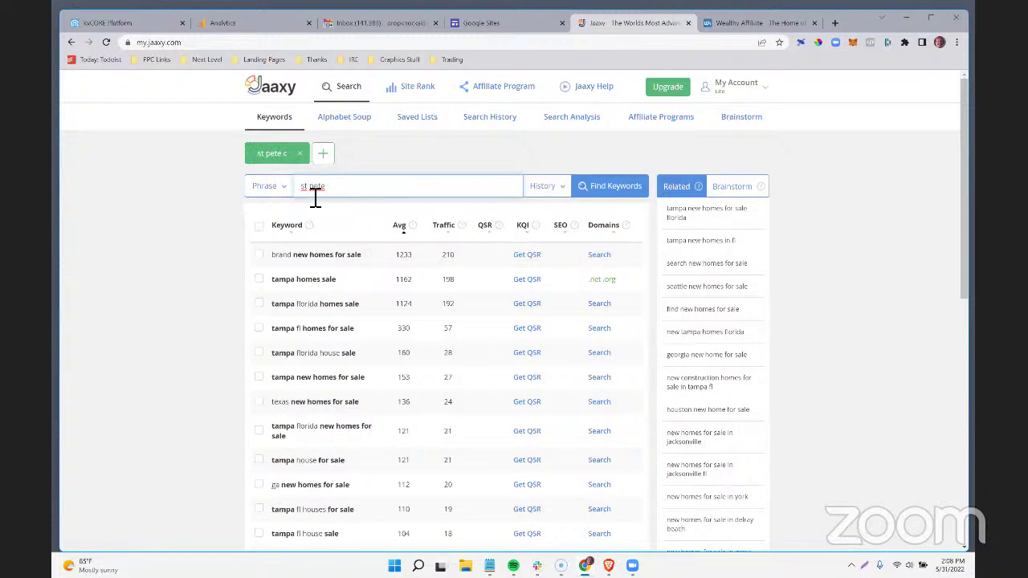
text(r)
key(BackSpace)
text(fl condos)
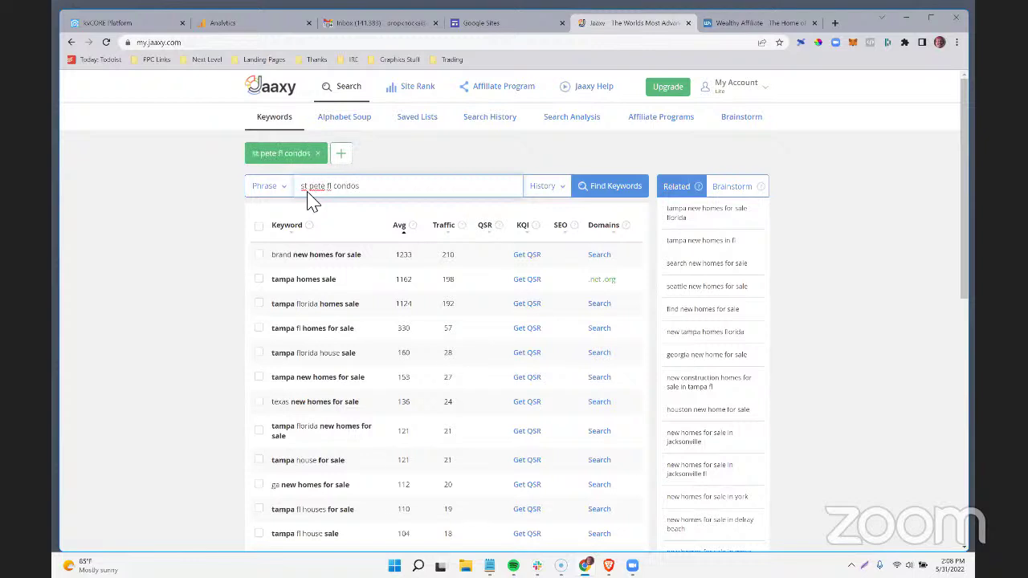
key(Return)
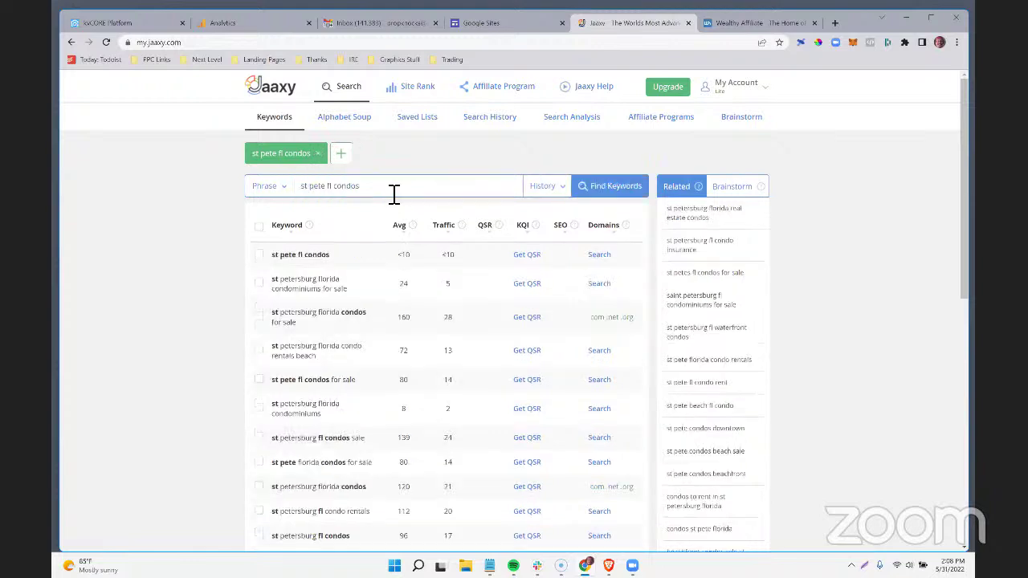
Step: Sort the St Pete condo keywords by Avg searches, highest first, topped at 903
click(404, 228)
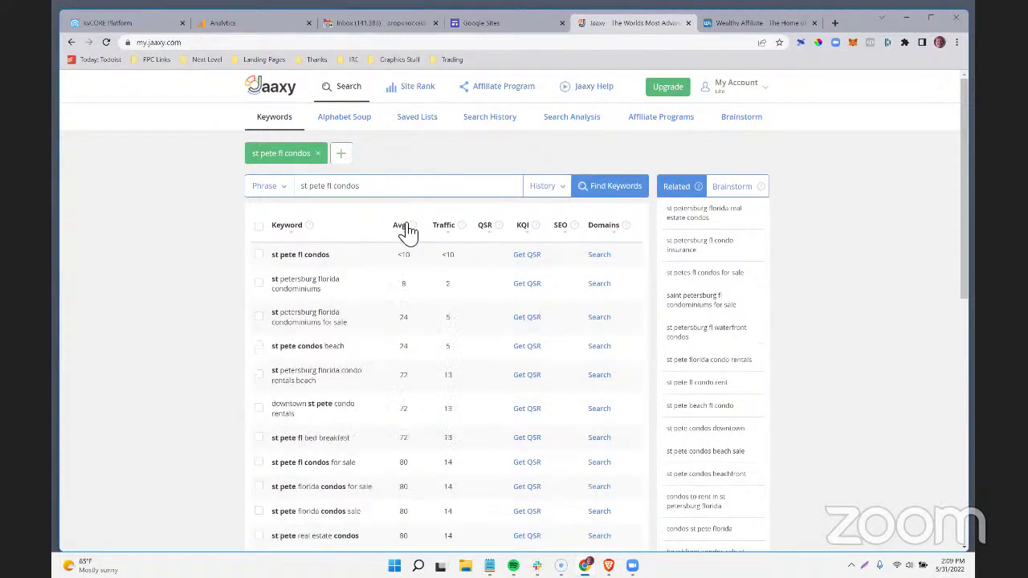
click(404, 227)
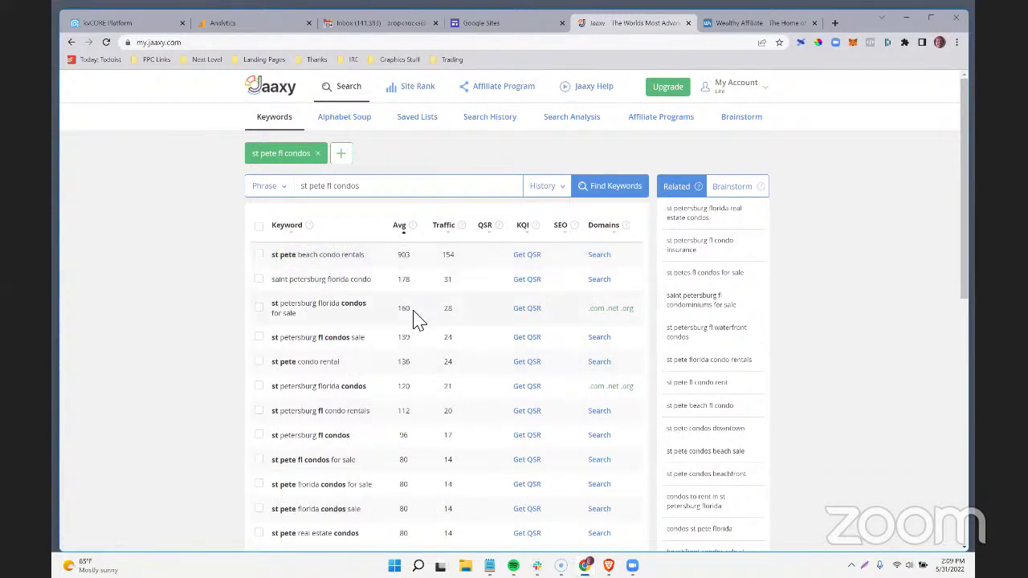
triple_click(327, 320)
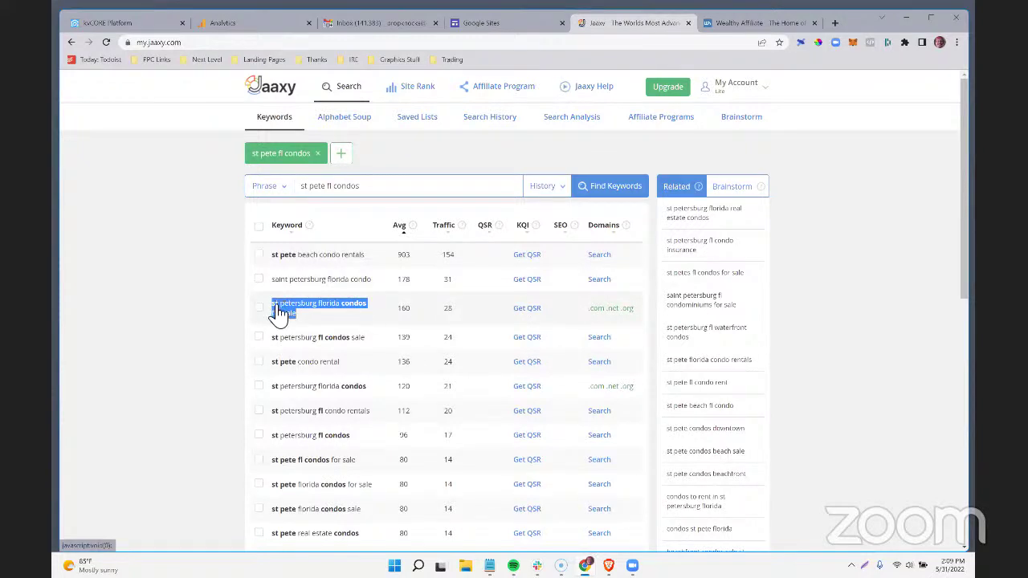
click(313, 321)
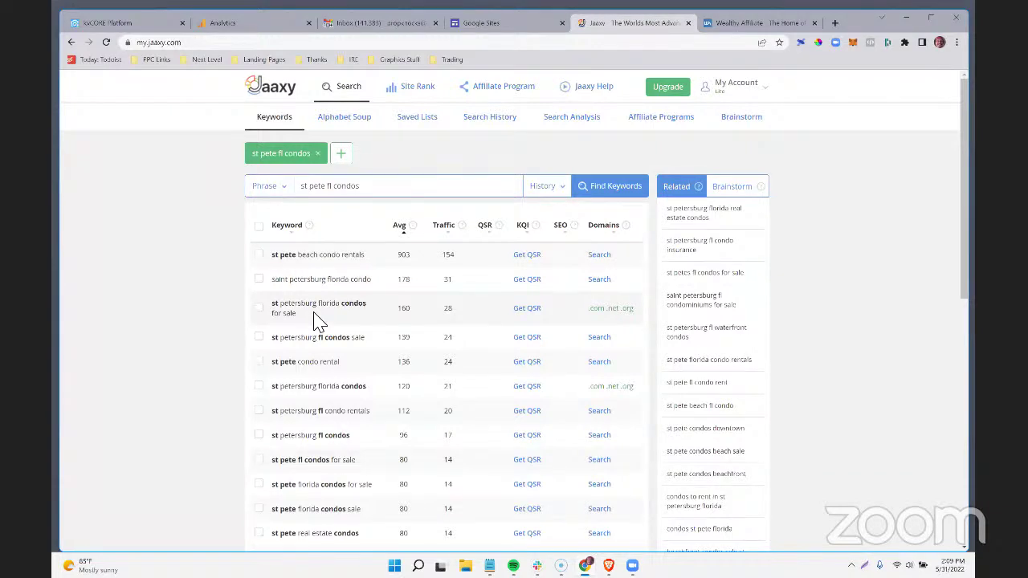
Step: Open wix.com in a new browser tab
click(835, 22)
text(wix.com)
key(Return)
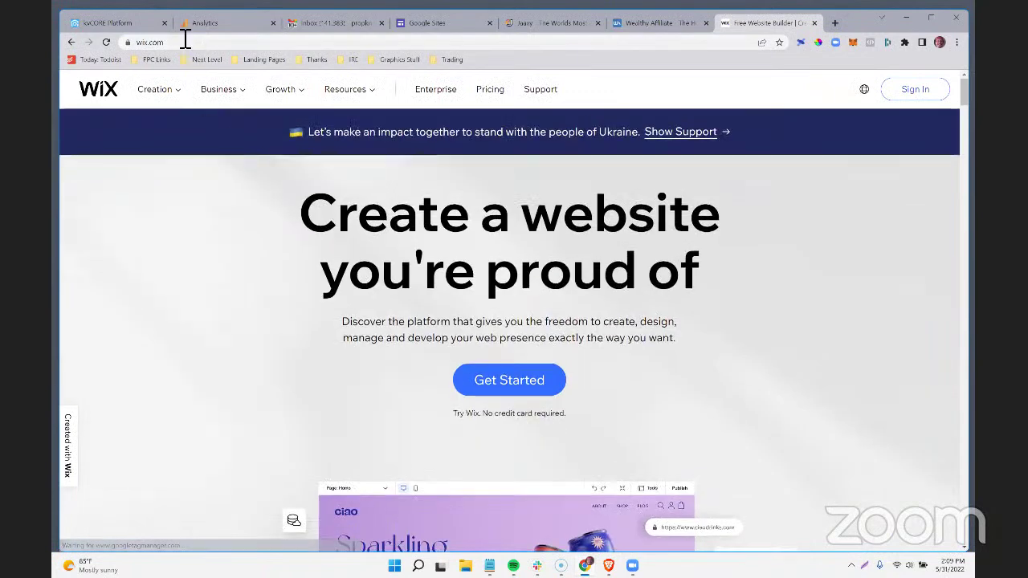
Step: Search Google for 'wordpress' from the address bar and select the query in the search box
click(130, 42)
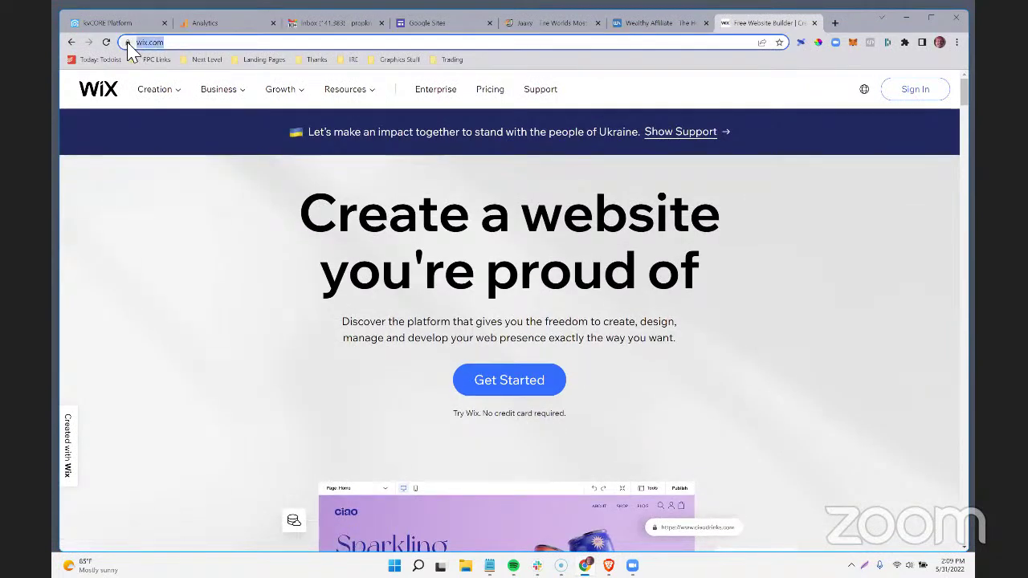
text(wordpress)
key(Return)
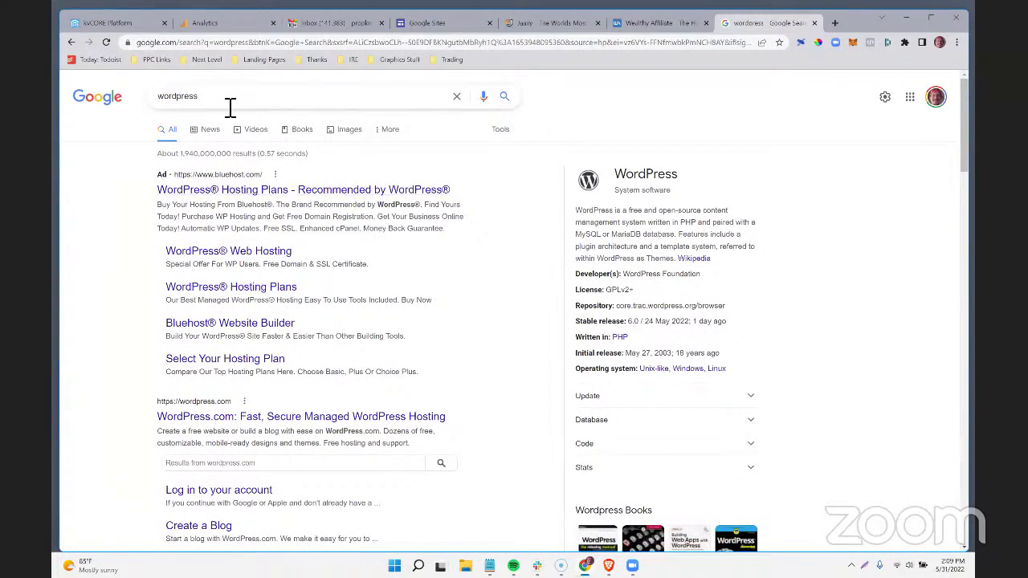
double_click(159, 98)
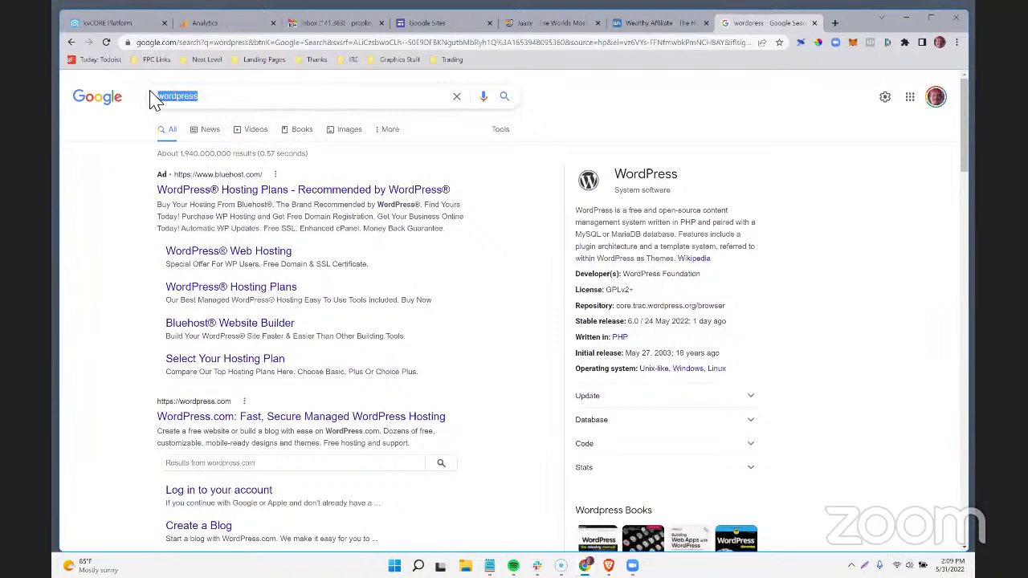
click(197, 101)
drag(201, 103, 135, 102)
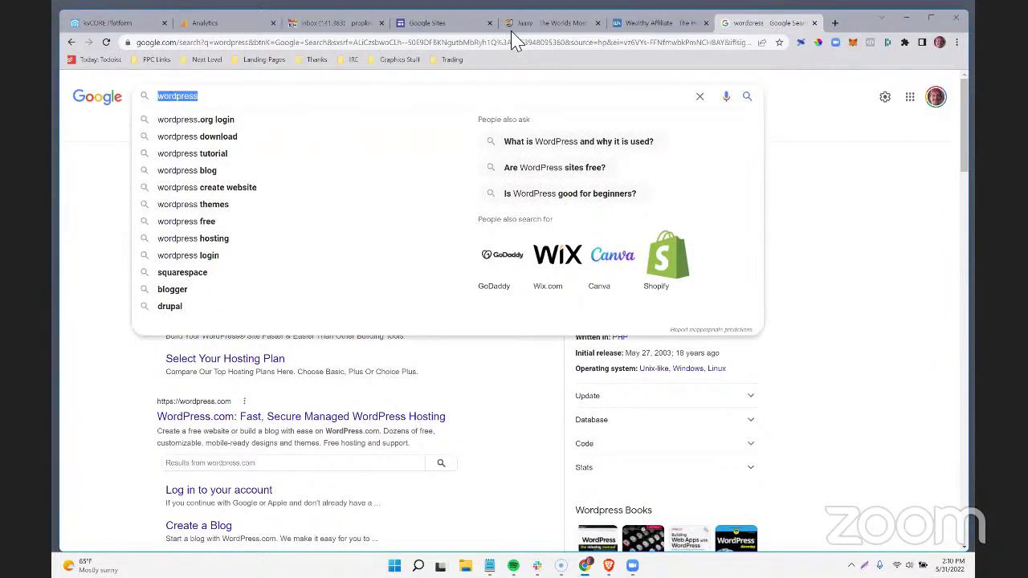
Step: Reload sites.google.com in the Google Sites tab and choose the Blank template
click(432, 24)
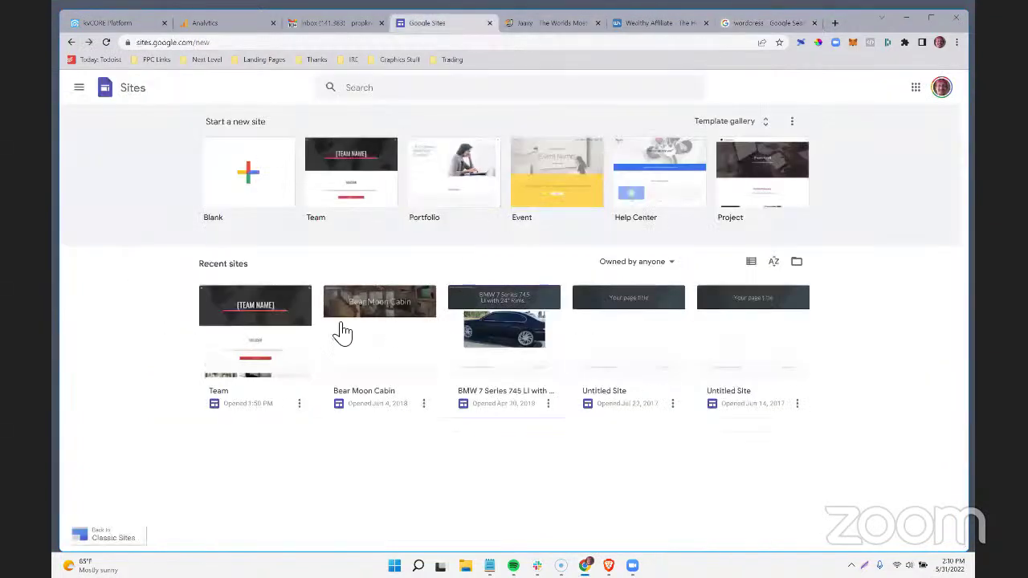
click(185, 43)
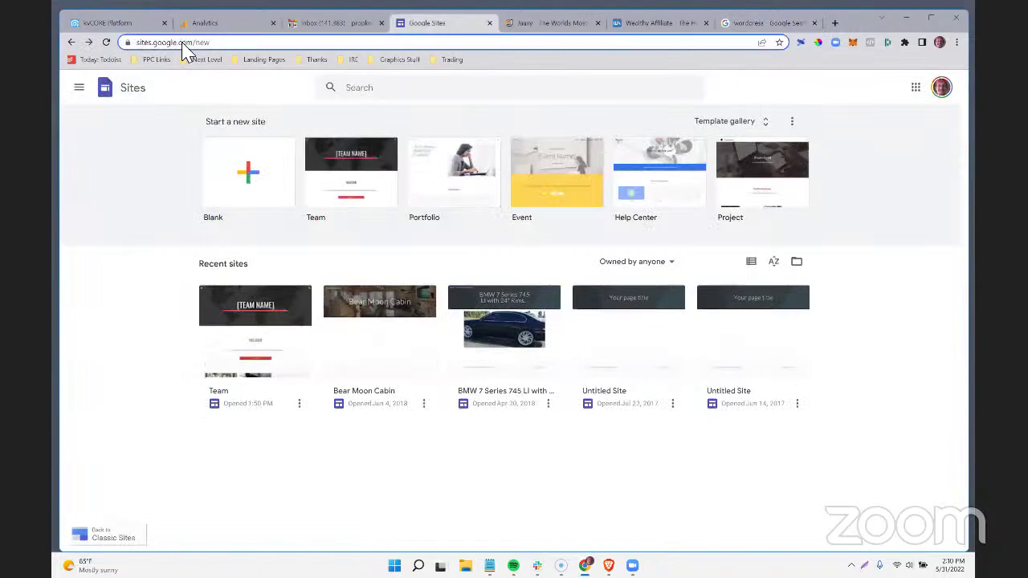
drag(234, 43, 142, 41)
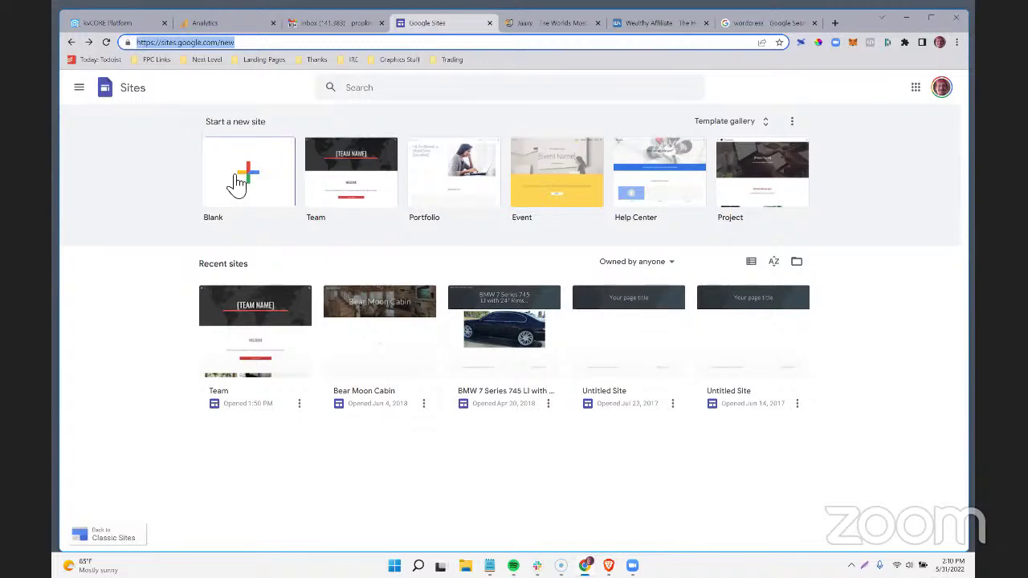
text(sites)
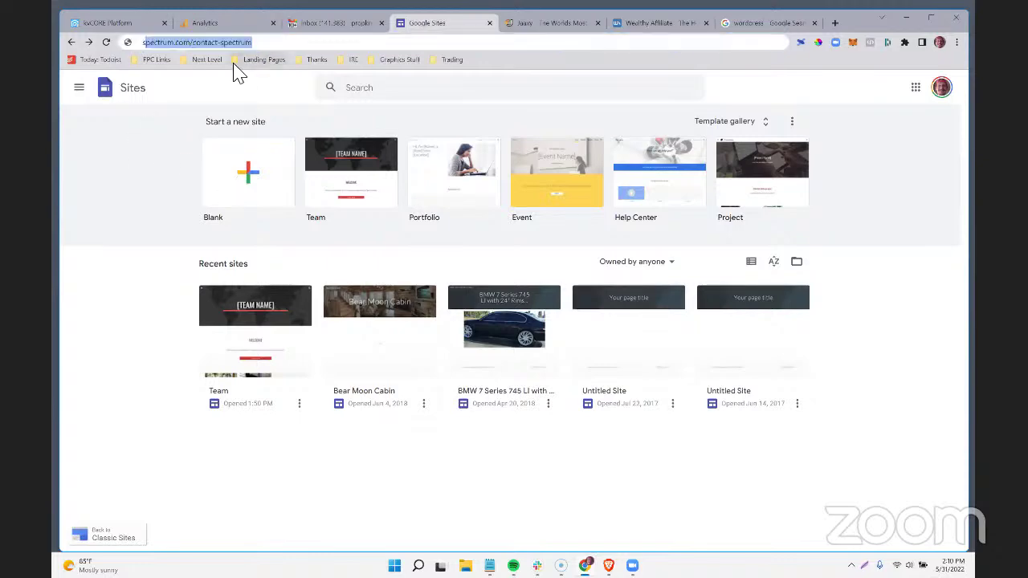
text(.goog)
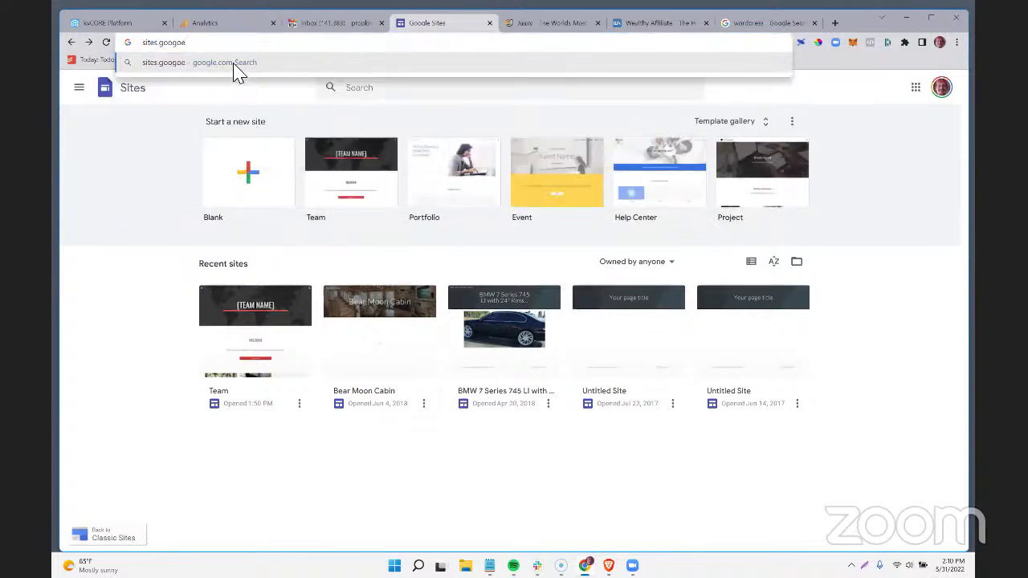
text(le)
key(Return)
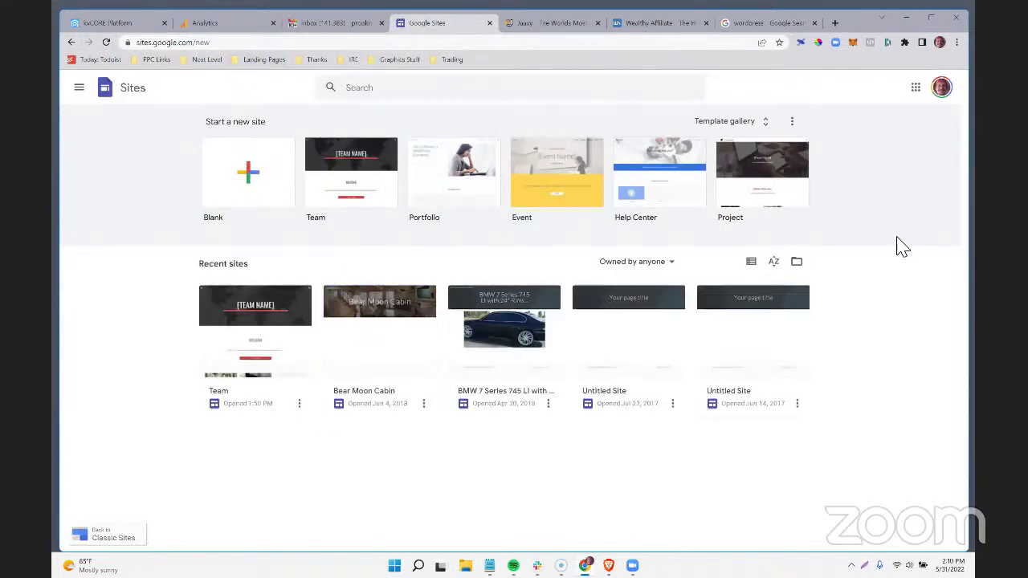
click(246, 201)
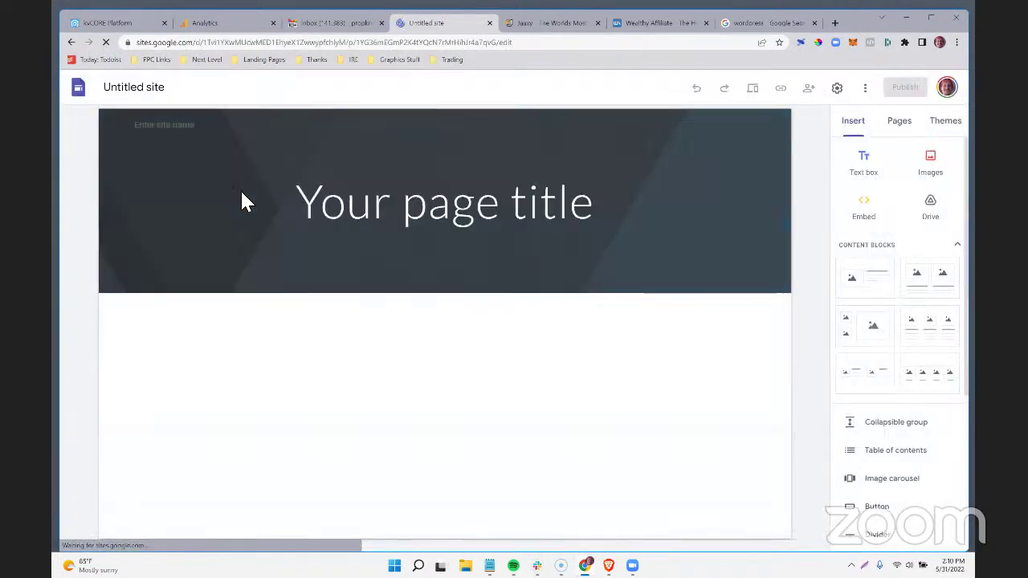
Step: Copy 'st petersburg florida condos for sale' from Jaaxy and paste it as the site name
click(245, 200)
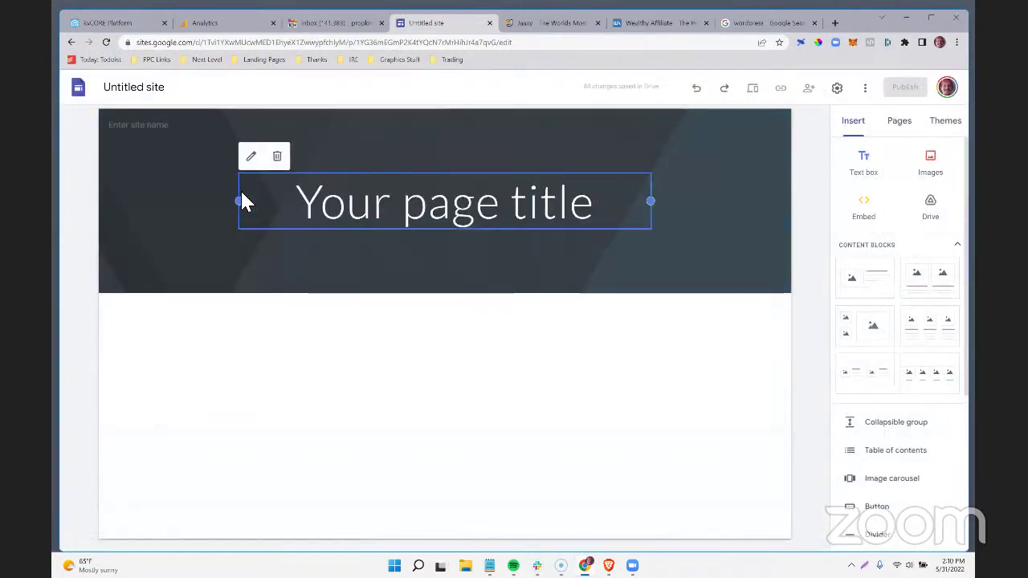
click(153, 88)
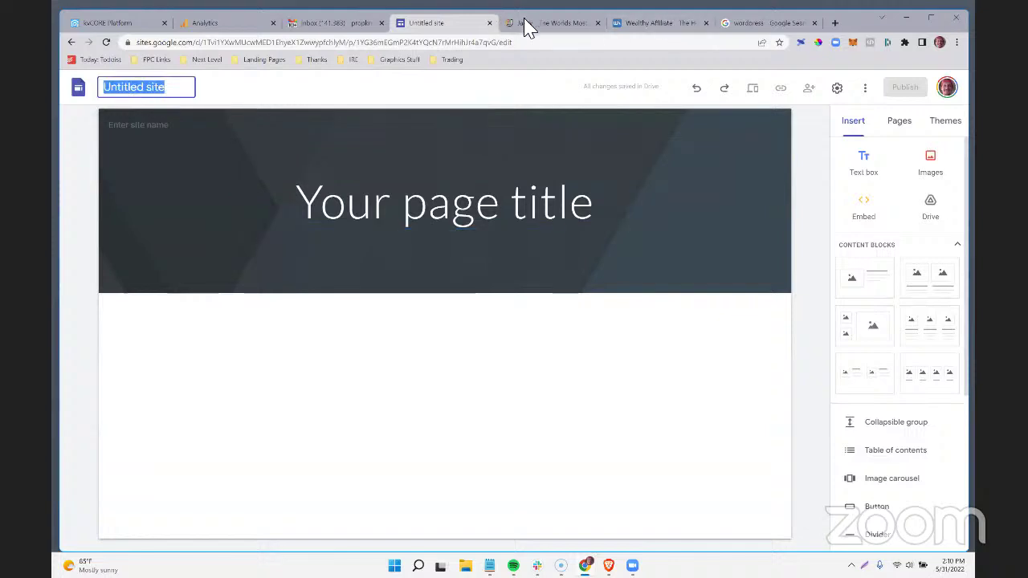
click(519, 25)
triple_click(274, 309)
key(ctrl+c)
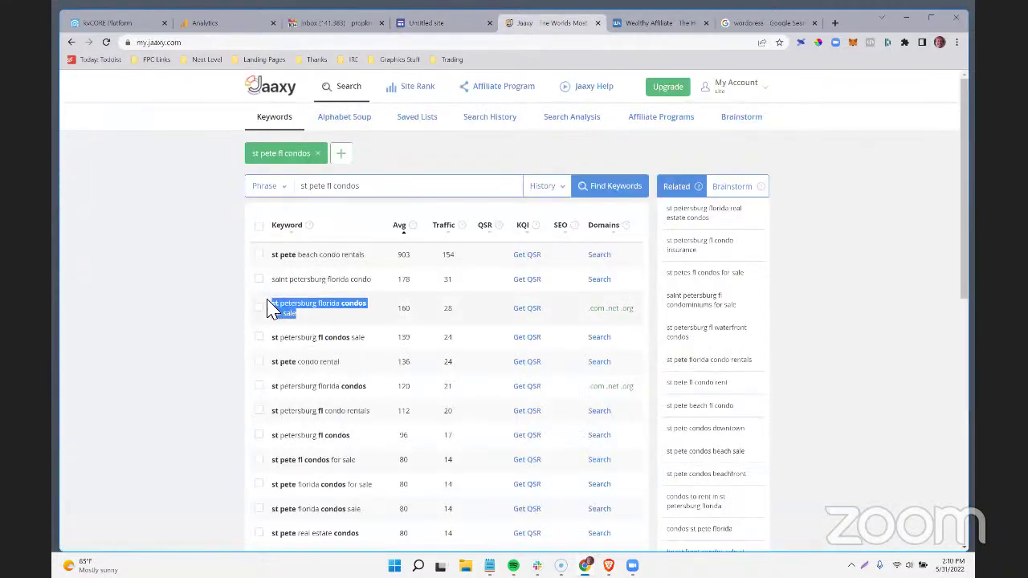
click(430, 22)
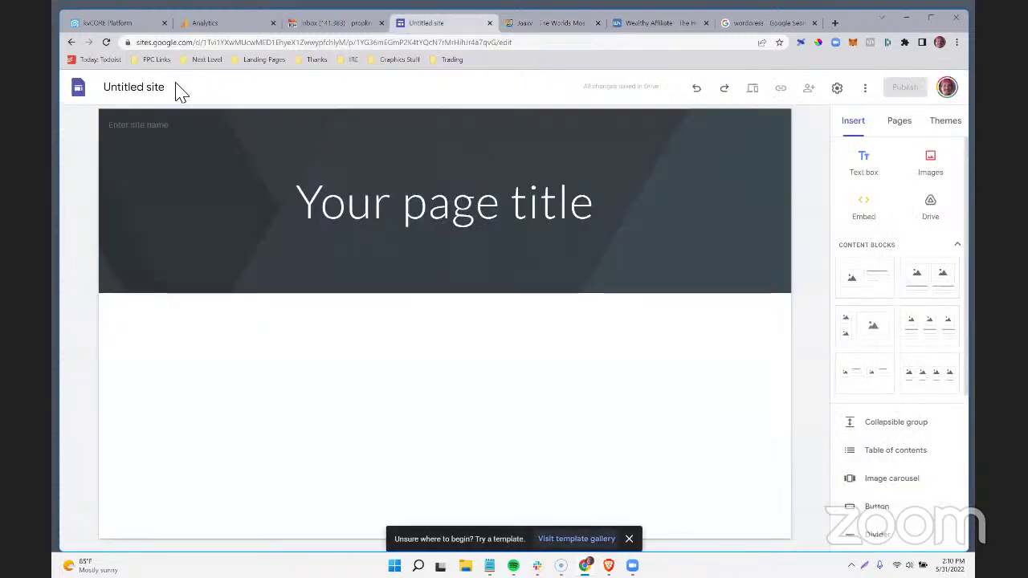
click(167, 92)
key(ctrl+v)
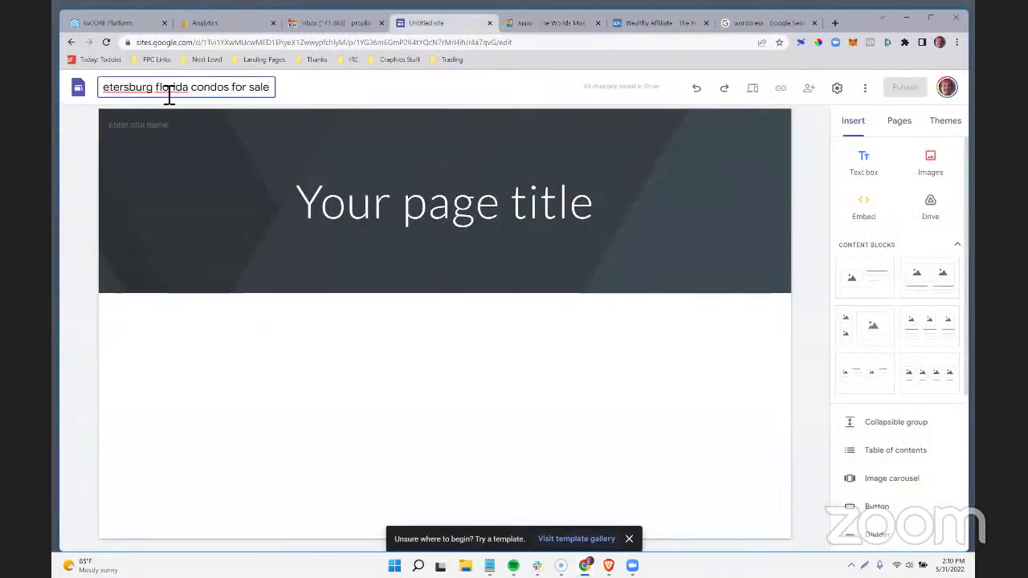
Step: Capitalise the site name to 'St Petersburg Florida Condos For Sale'
key(shift+Home)
click(121, 88)
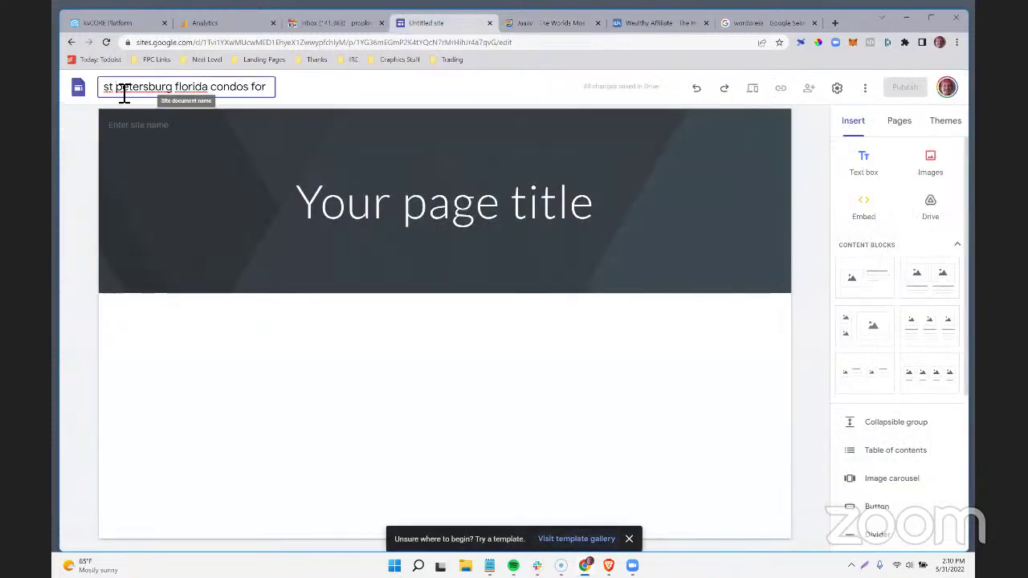
double_click(112, 91)
text(St)
key(Right)
key(Delete)
text(P)
key(ctrl+Right)
key(Delete)
text(F)
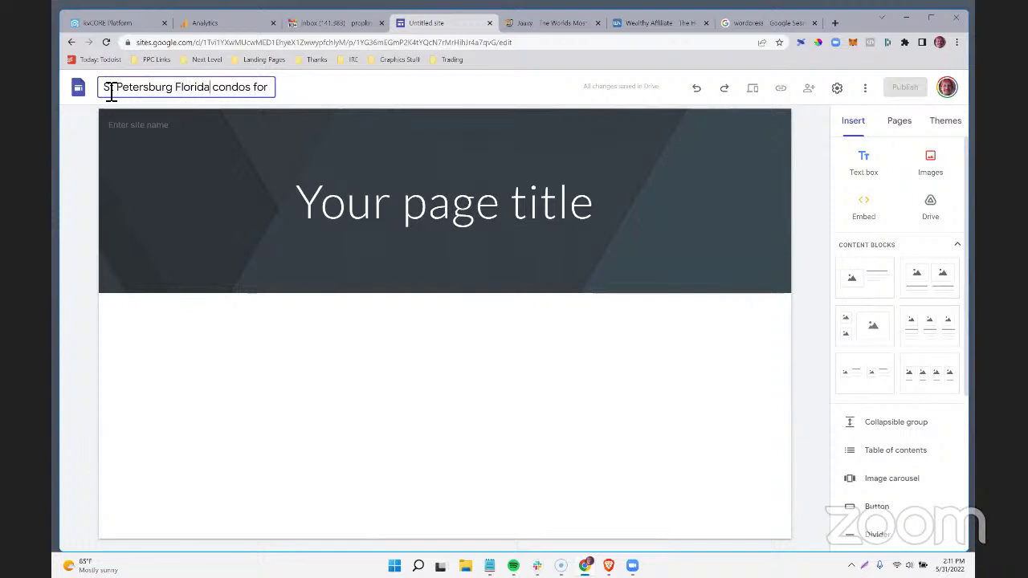
key(ctrl+Right)
key(Delete)
text(C)
text( sale)
key(ctrl+Left)
key(Delete)
text(S)
click(175, 293)
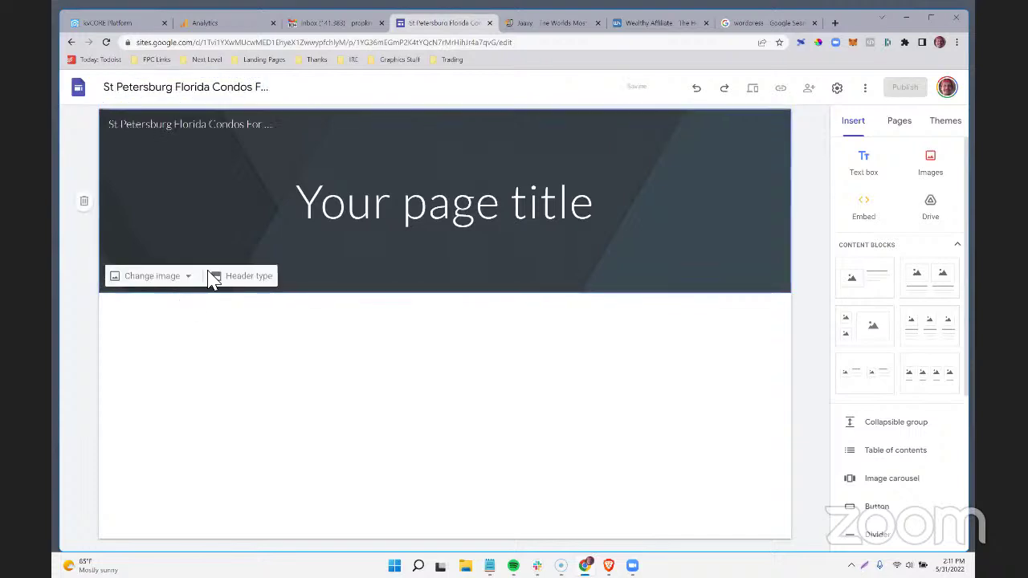
Step: Set the page title to 'St Pete FL Condos'
click(305, 223)
drag(296, 210, 604, 221)
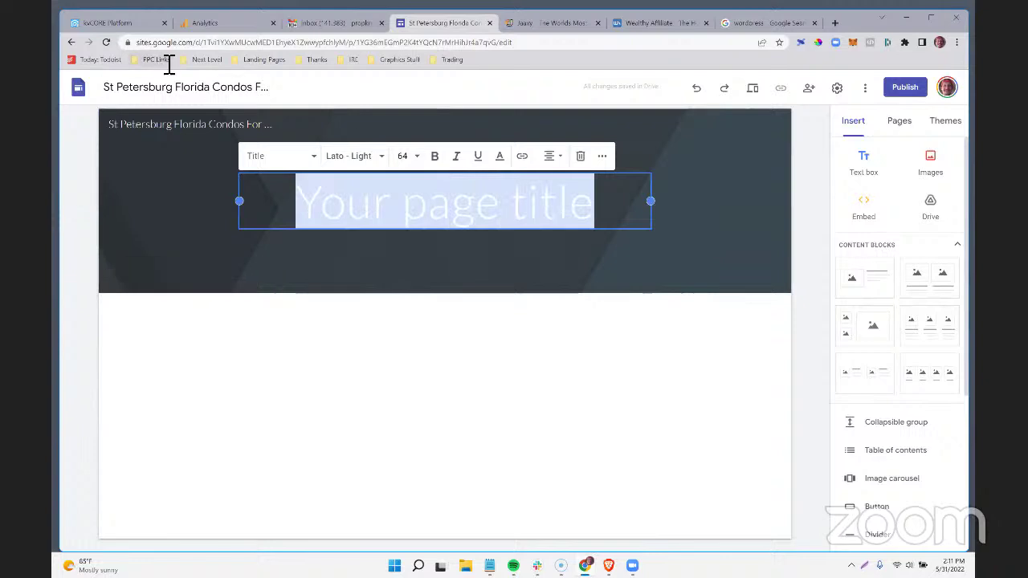
click(182, 90)
key(ctrl+c)
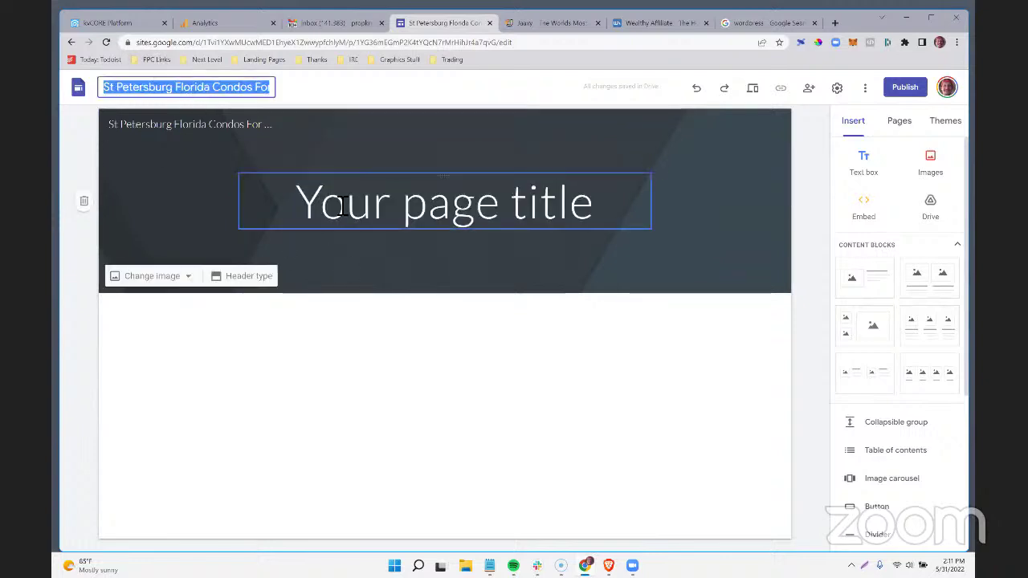
click(649, 223)
text(St Pe)
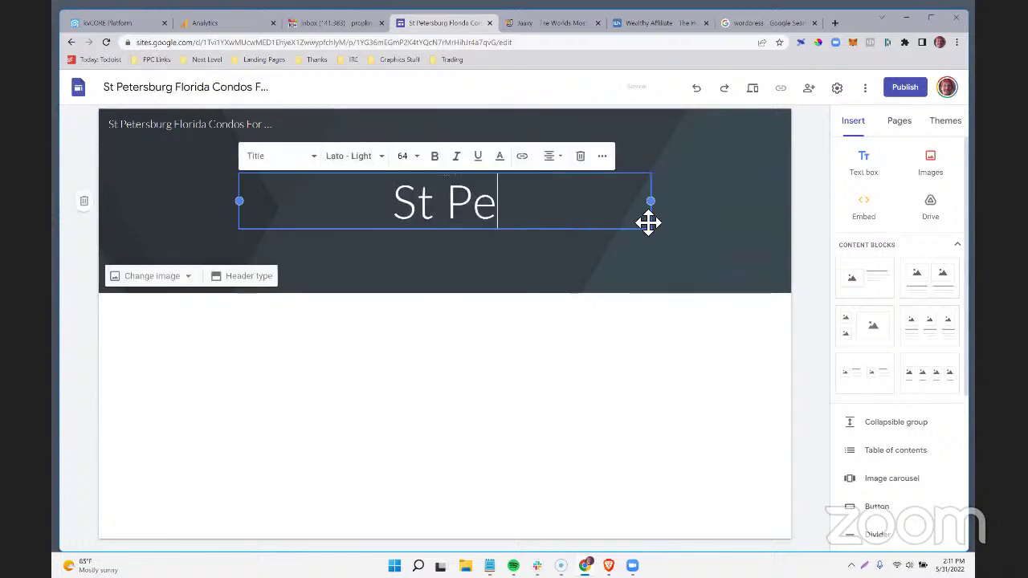
text(te FL Condos)
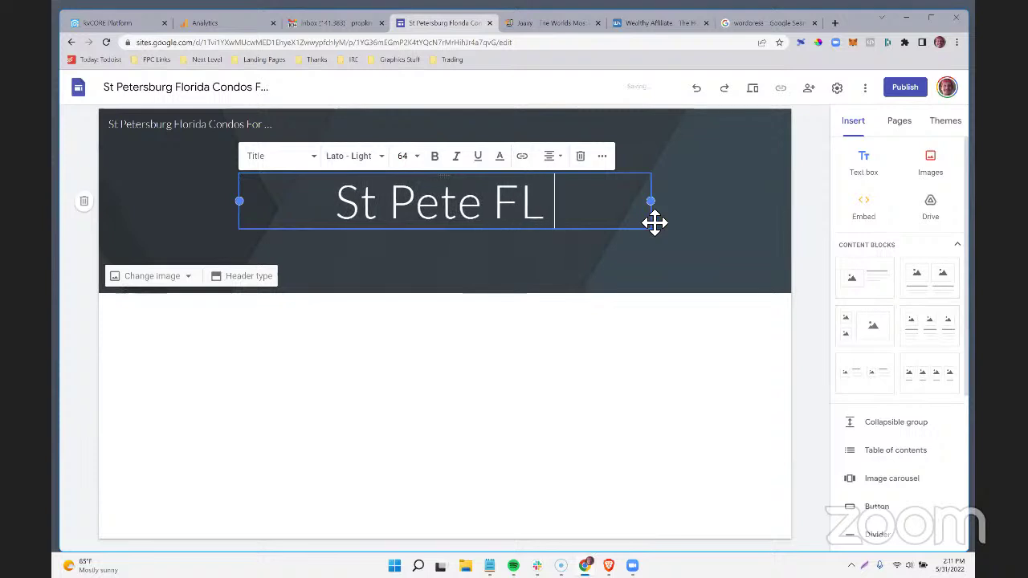
click(813, 364)
Step: In Settings, start custom domain setup and choose to buy a domain
click(838, 90)
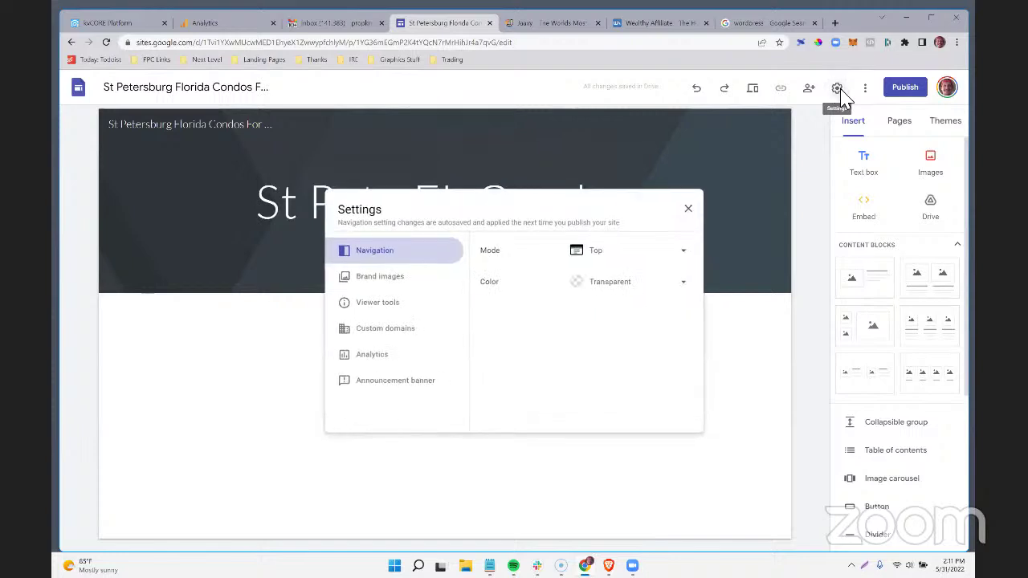
click(838, 90)
click(838, 90)
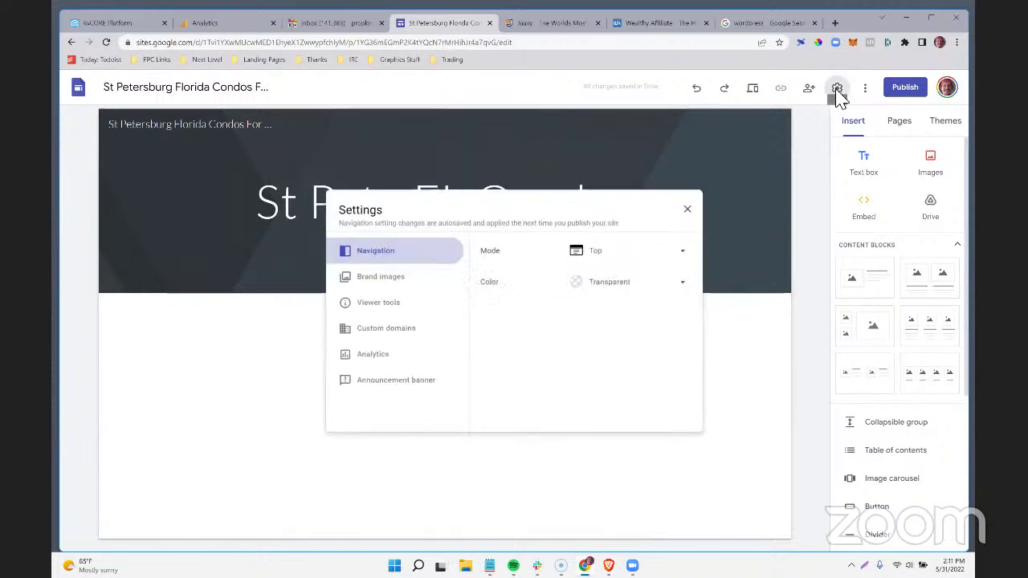
click(384, 338)
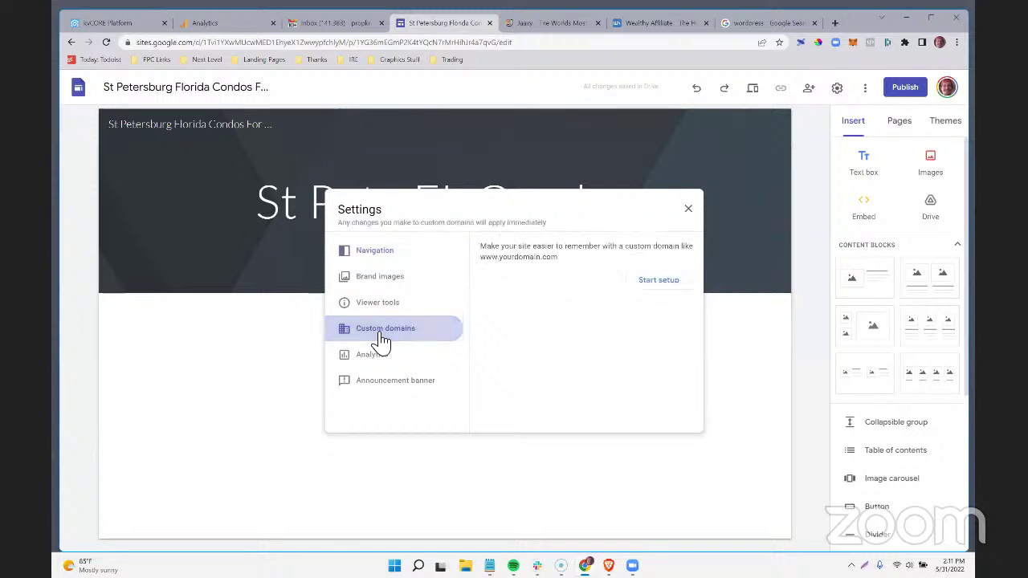
click(681, 286)
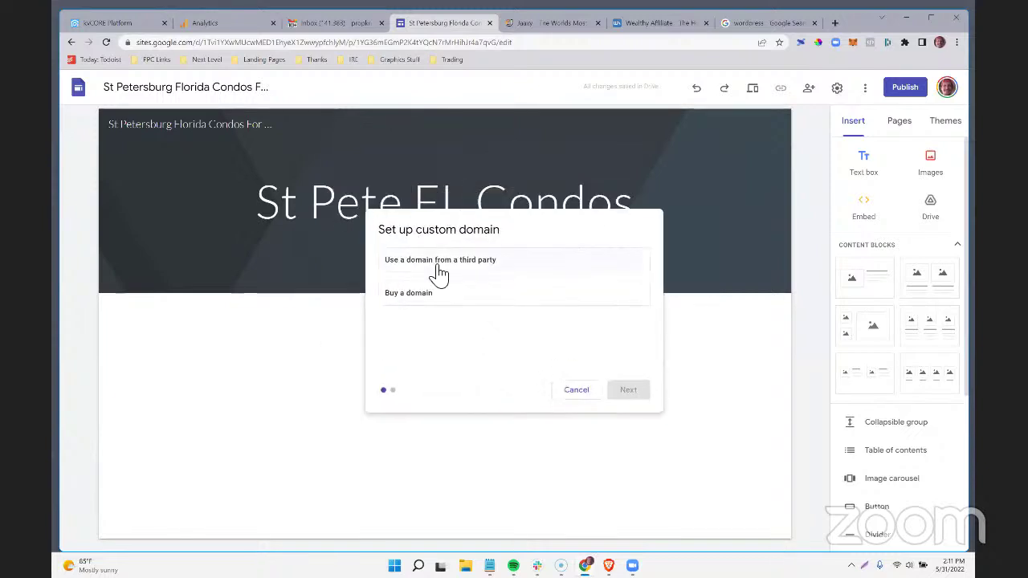
click(413, 299)
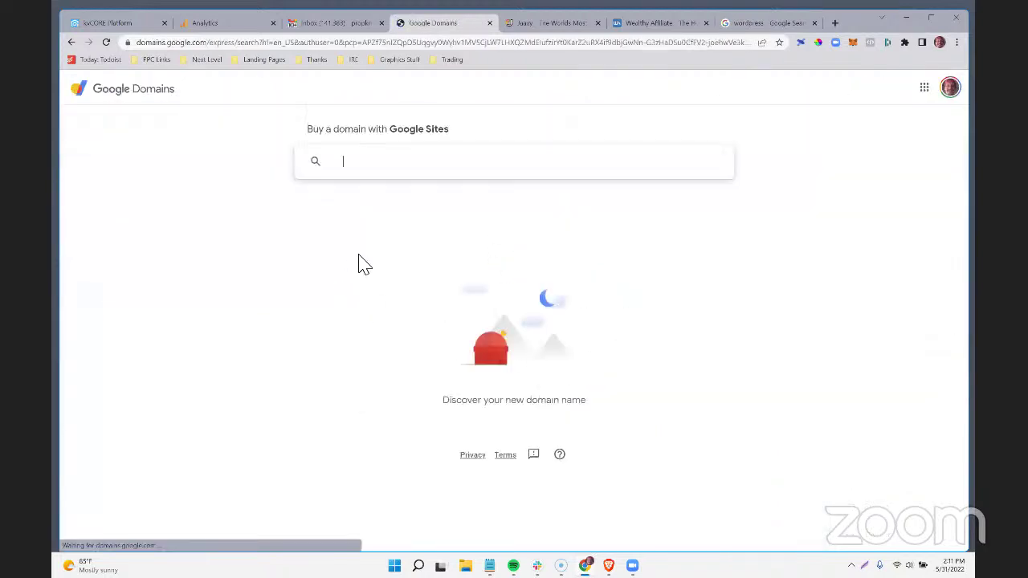
Step: Search Google Domains for stpetersburgfloridacondosforsale.com
key(ctrl+v)
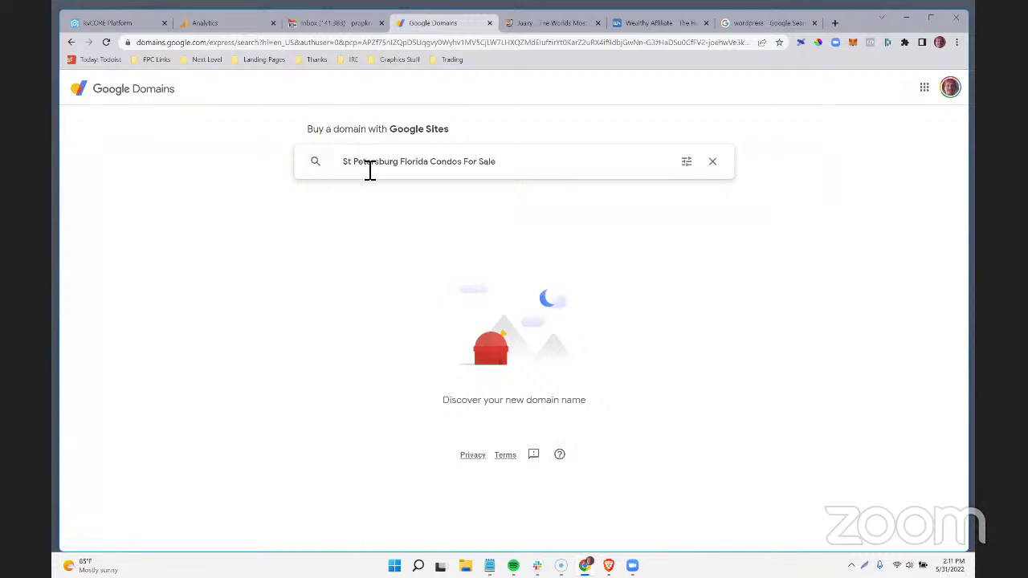
key(BackSpace)
key(BackSpace)
key(Delete)
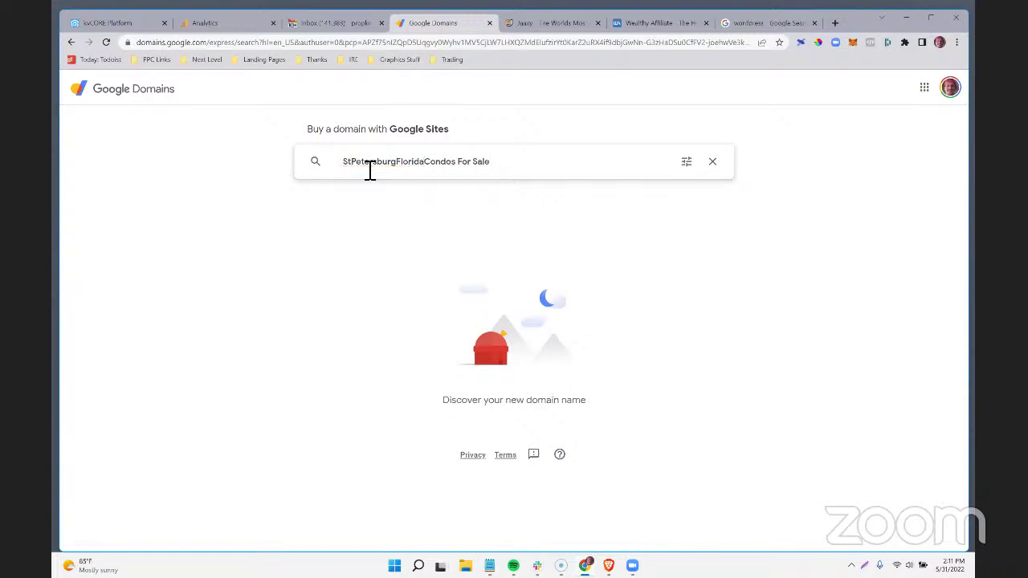
key(BackSpace)
key(BackSpace)
key(Return)
click(552, 167)
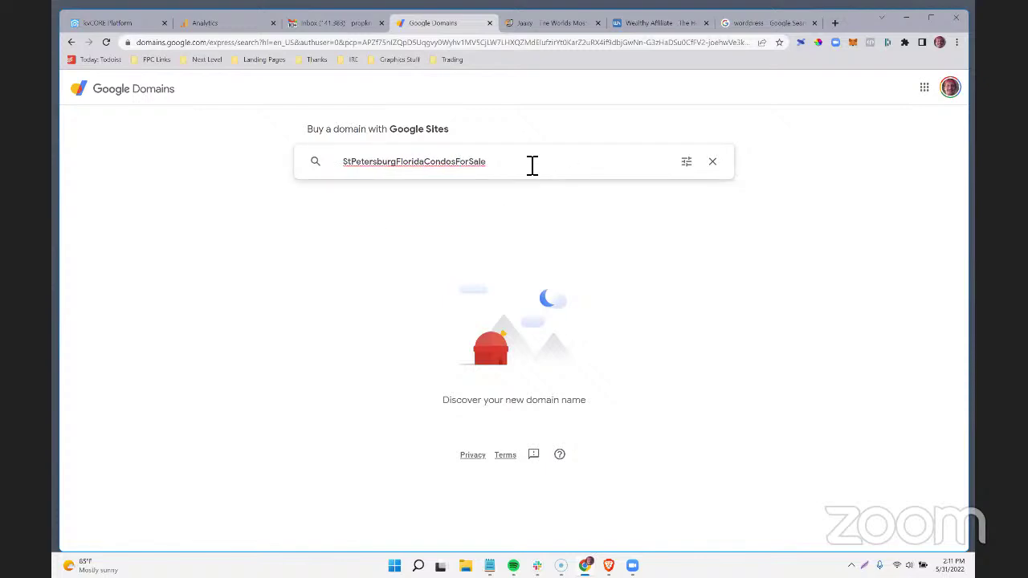
text(.com)
key(Return)
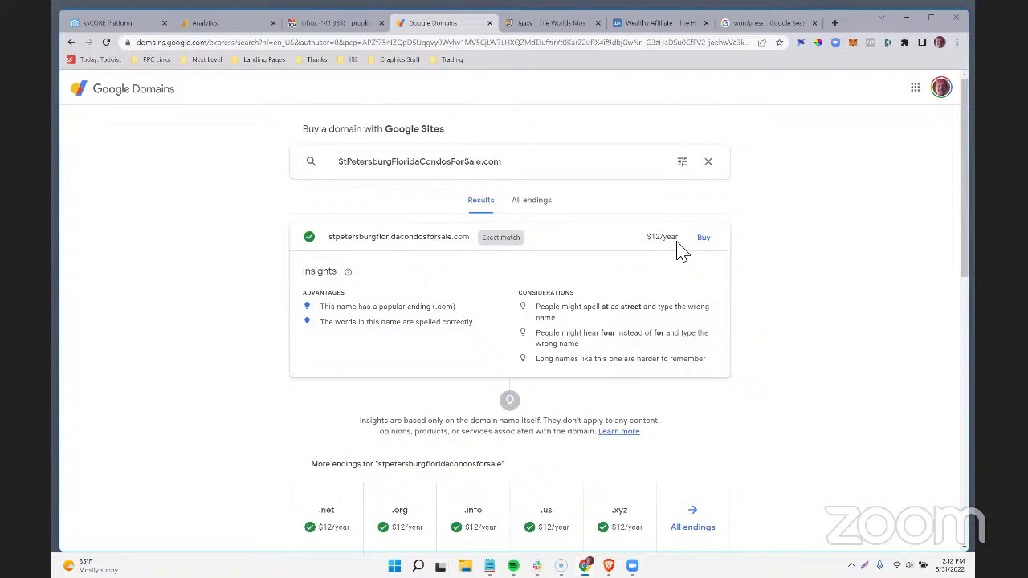
Step: Buy the exact-match stpetersburgfloridacondosforsale.com domain at $12 per year
scroll(538, 438, down, 1)
scroll(543, 441, up, 1)
scroll(603, 539, down, 3)
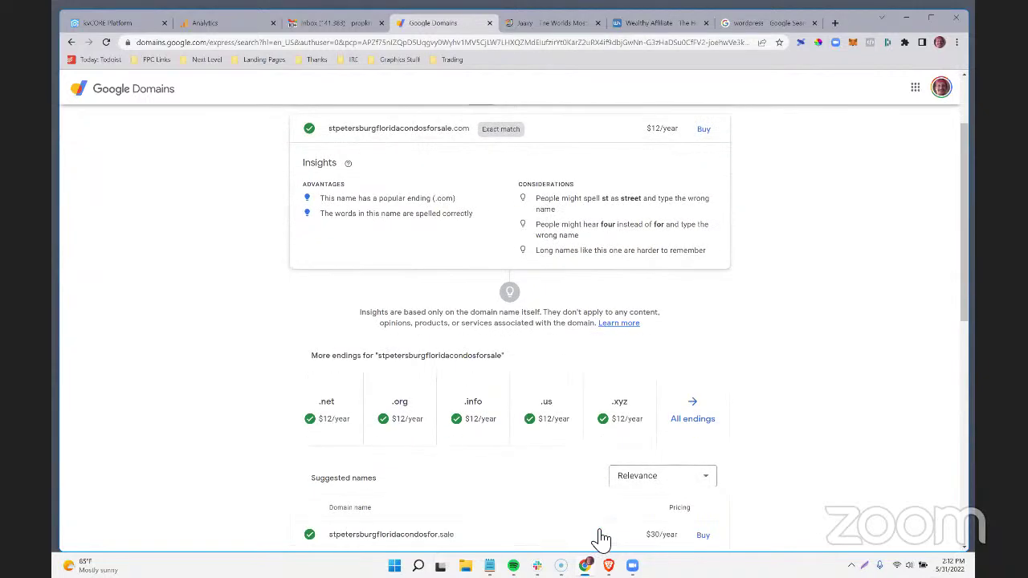
scroll(603, 539, down, 1)
scroll(578, 523, up, 4)
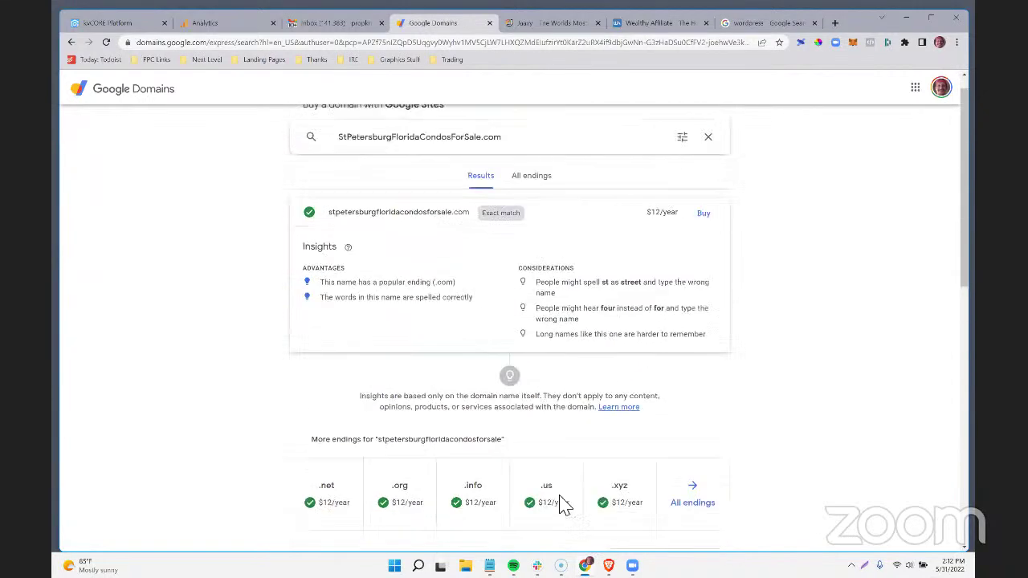
click(704, 239)
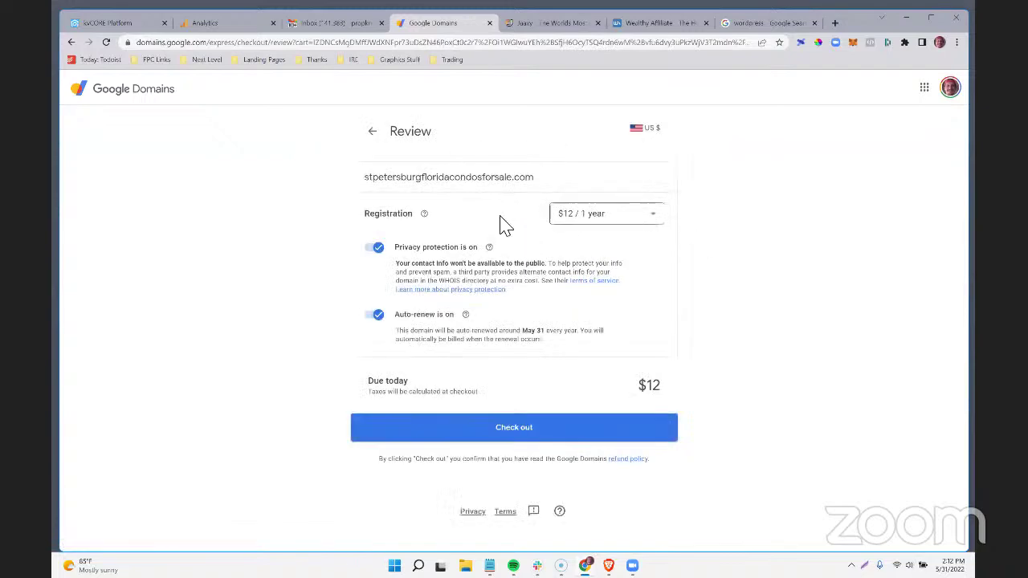
Step: Proceed to checkout and enter the registrant's contact name and organization
click(473, 434)
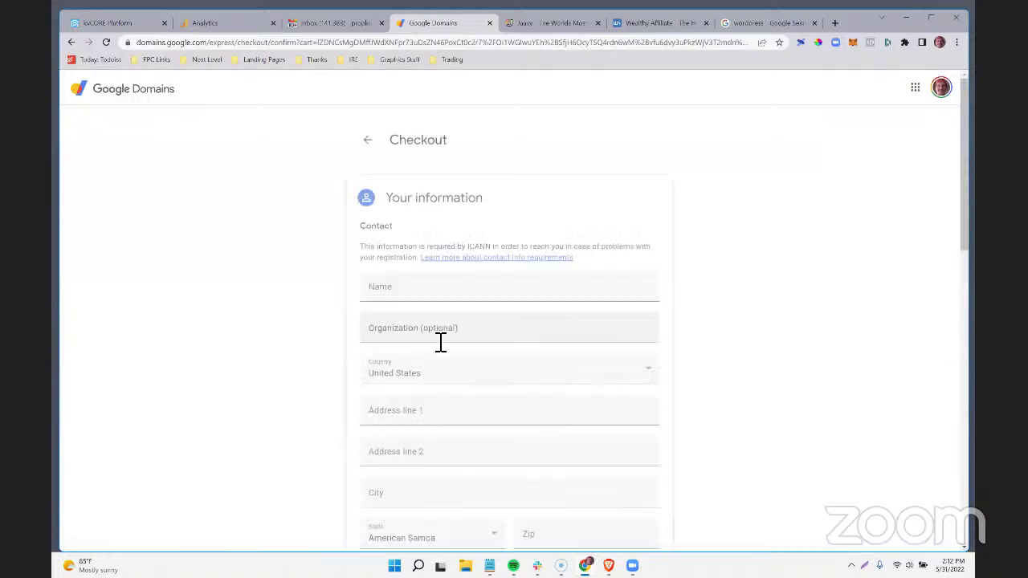
click(432, 288)
key(Tab)
text(Fo)
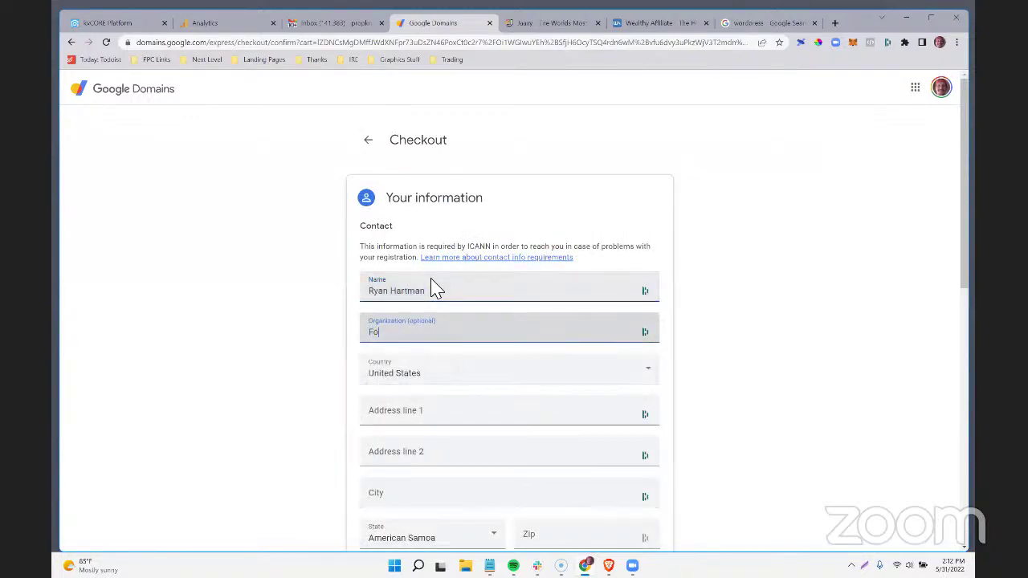
text(rever florida Real Estate)
scroll(426, 337, down, 2)
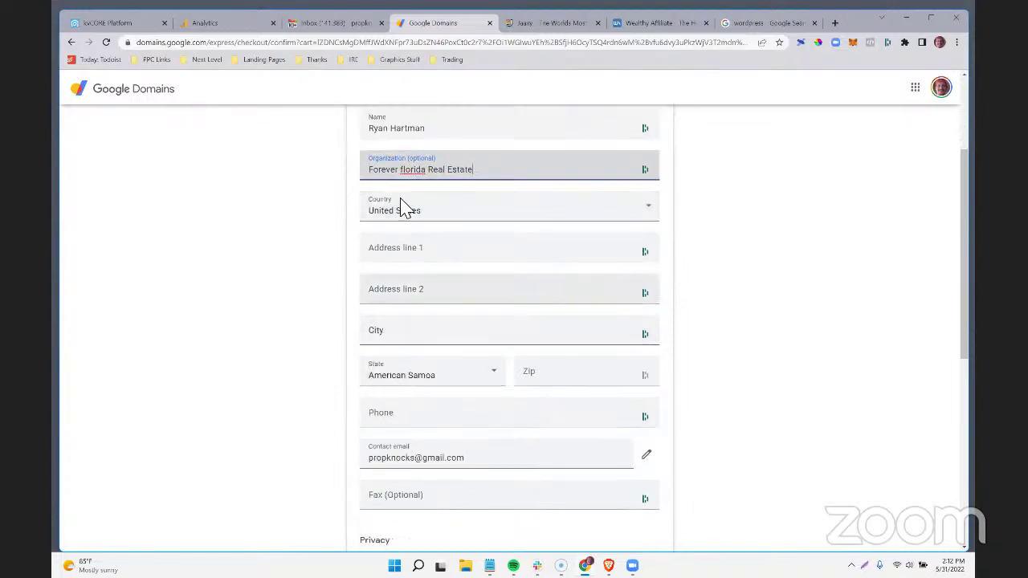
Step: Enter the registrant's street address, city, state (FL) and zip code
click(410, 247)
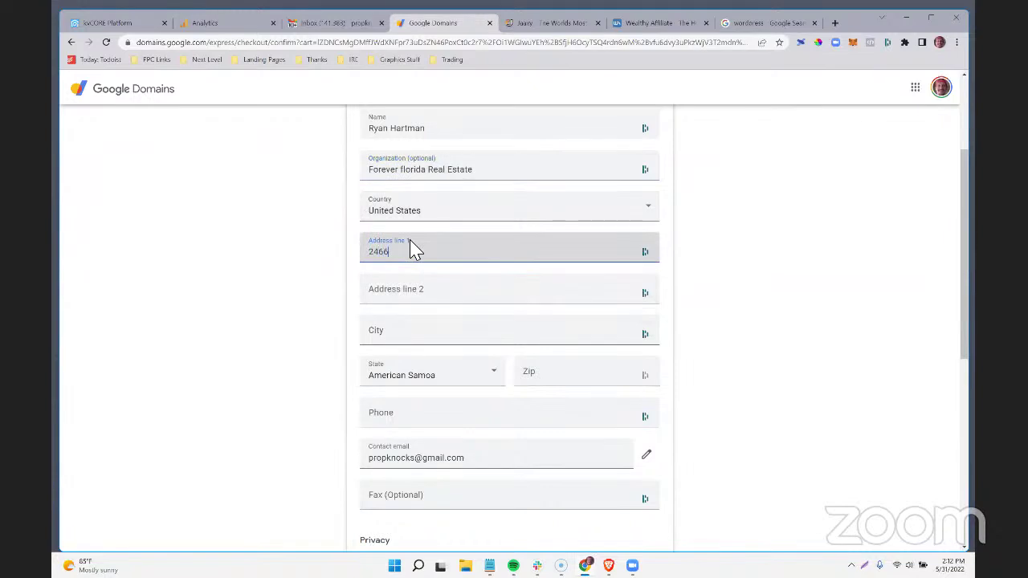
key(Tab)
key(Tab)
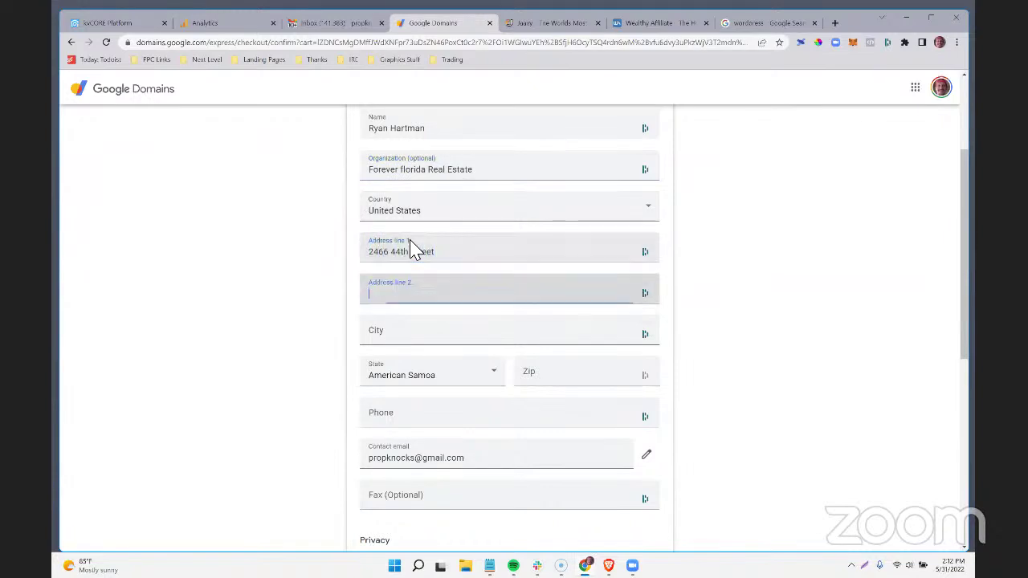
text(Saint Petersbur)
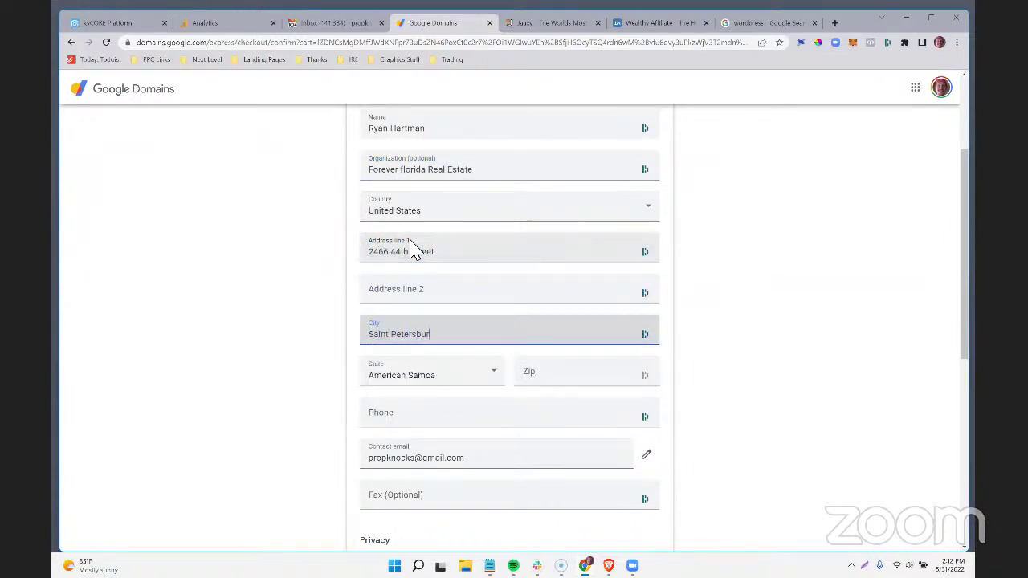
text(g)
key(Tab)
text(fl)
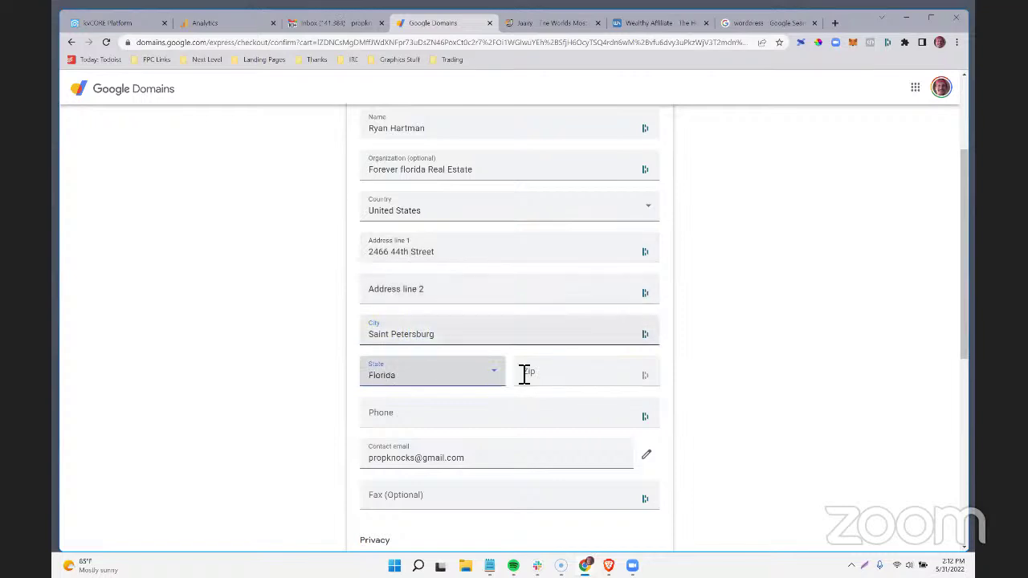
click(542, 380)
text(33711)
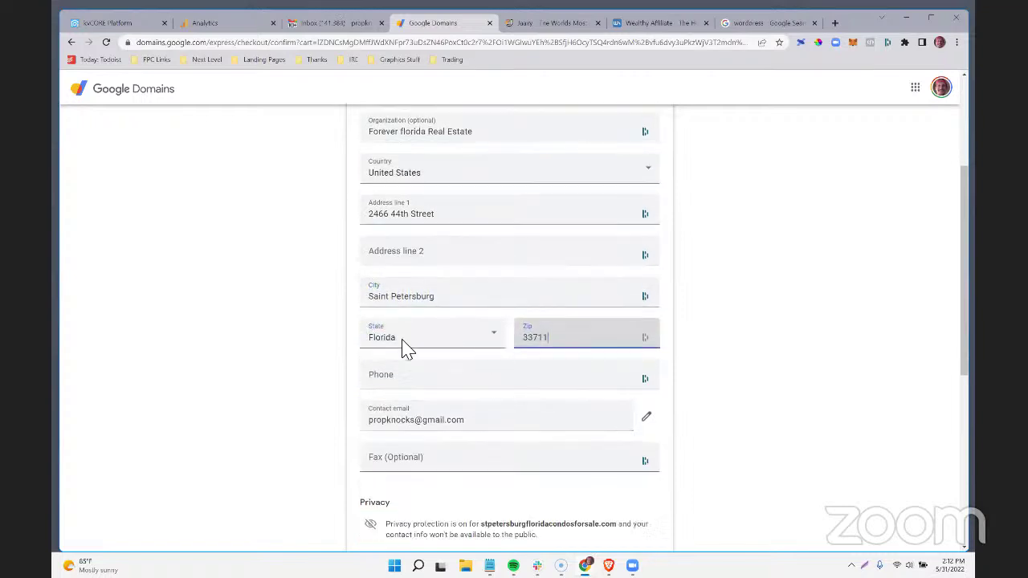
Step: Add the contact phone number, opt in to email offers, and save the details
scroll(482, 355, down, 2)
click(415, 317)
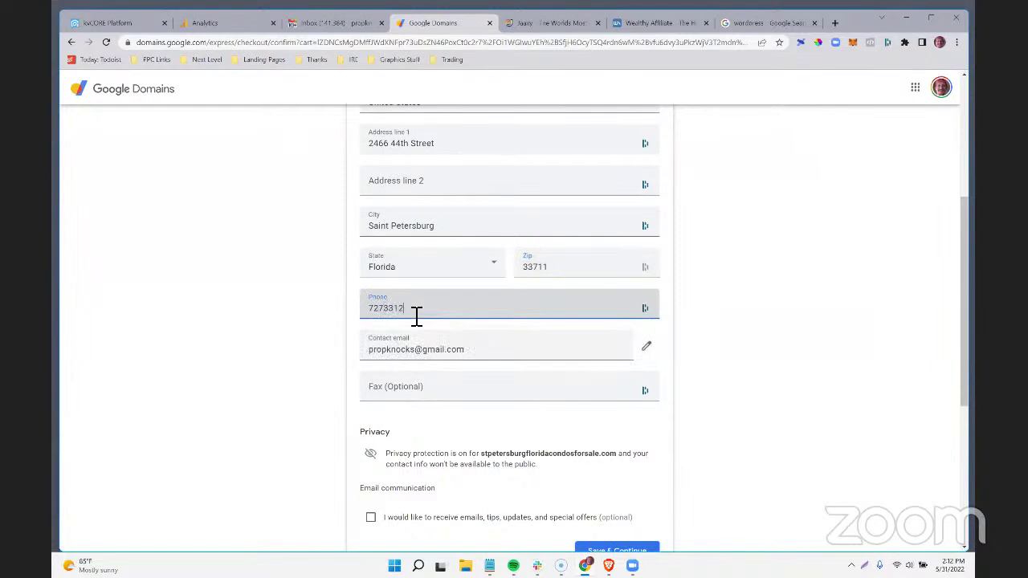
click(808, 358)
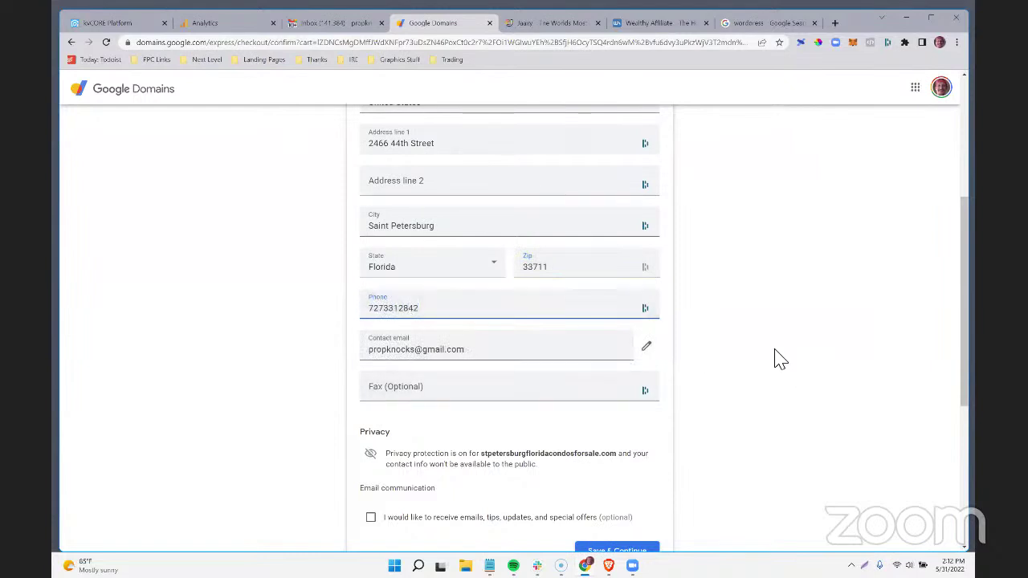
scroll(482, 386, down, 3)
click(371, 299)
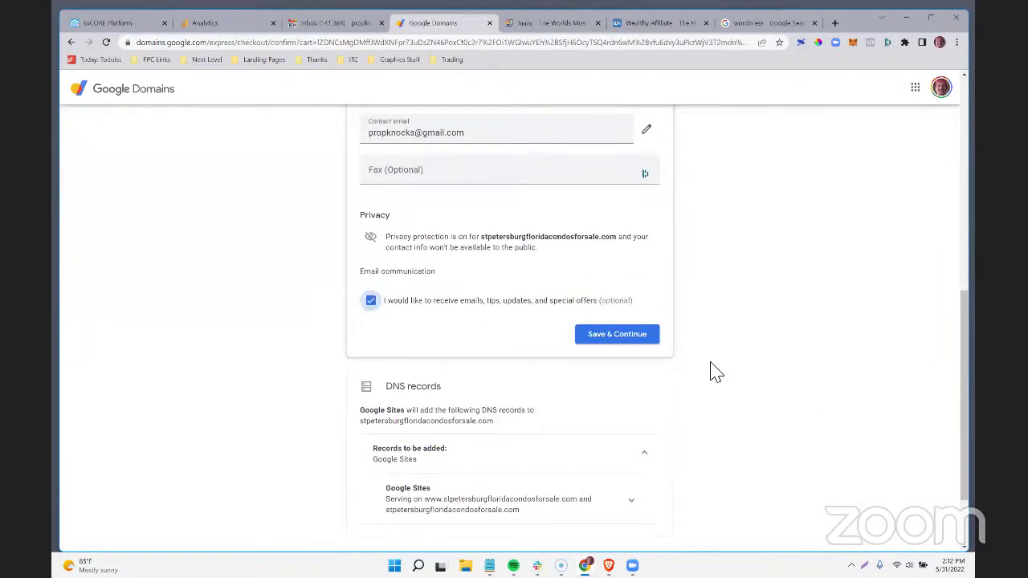
scroll(495, 265, down, 1)
click(629, 241)
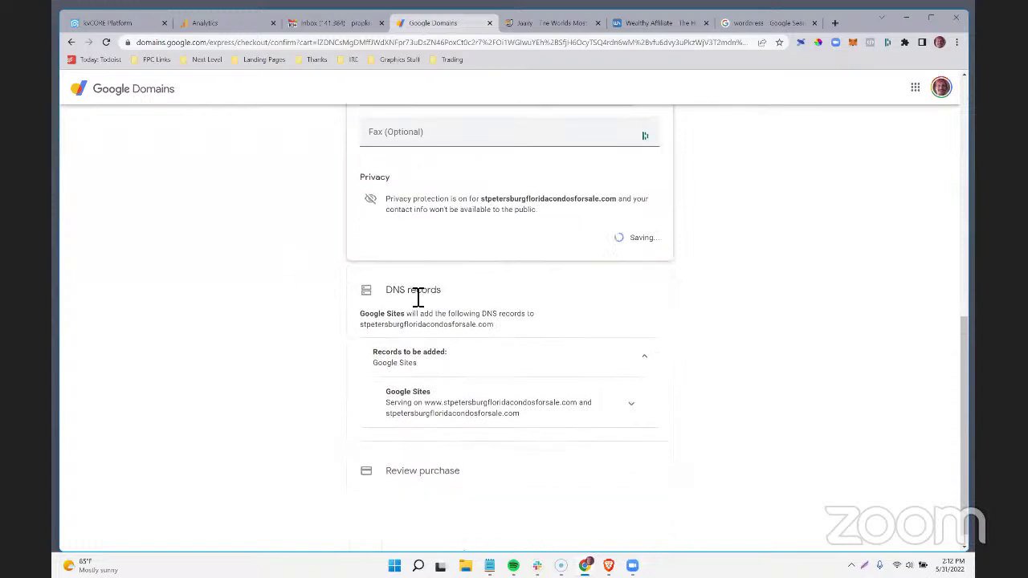
drag(394, 297, 442, 292)
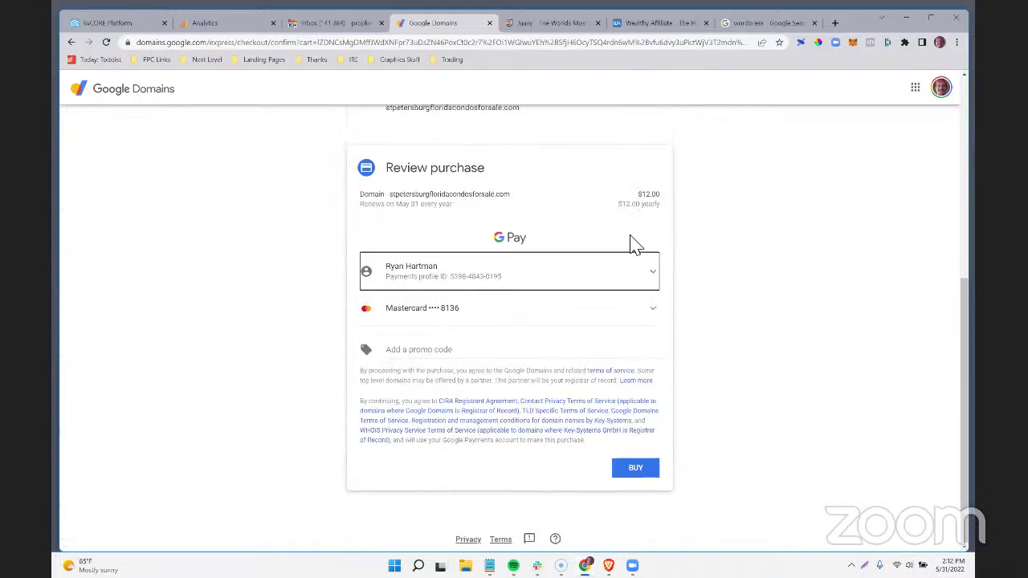
Step: Switch payment to the other saved Mastercard and buy stpetersburgfloridacondosforsale.com
click(648, 311)
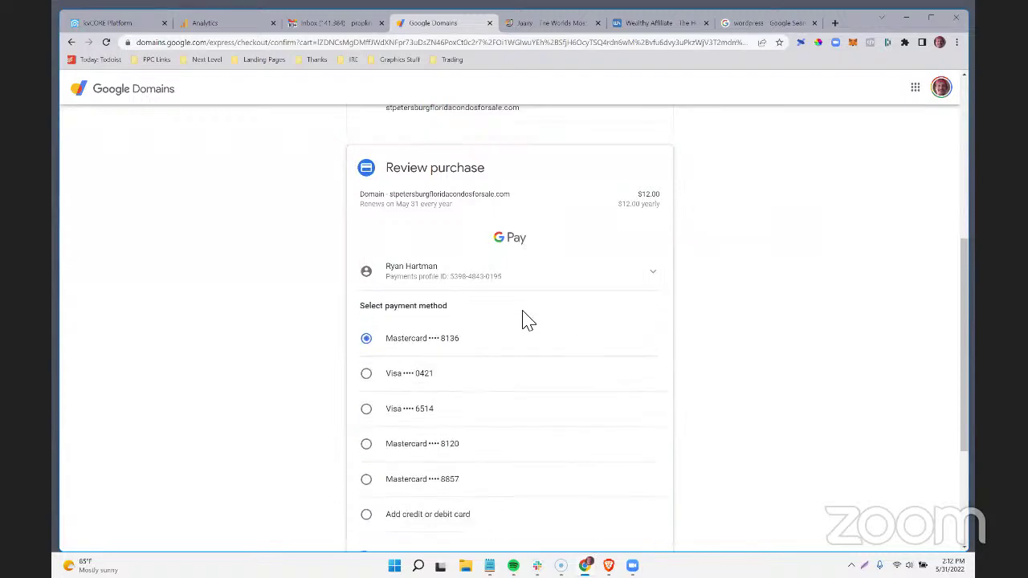
click(489, 344)
click(495, 321)
click(377, 463)
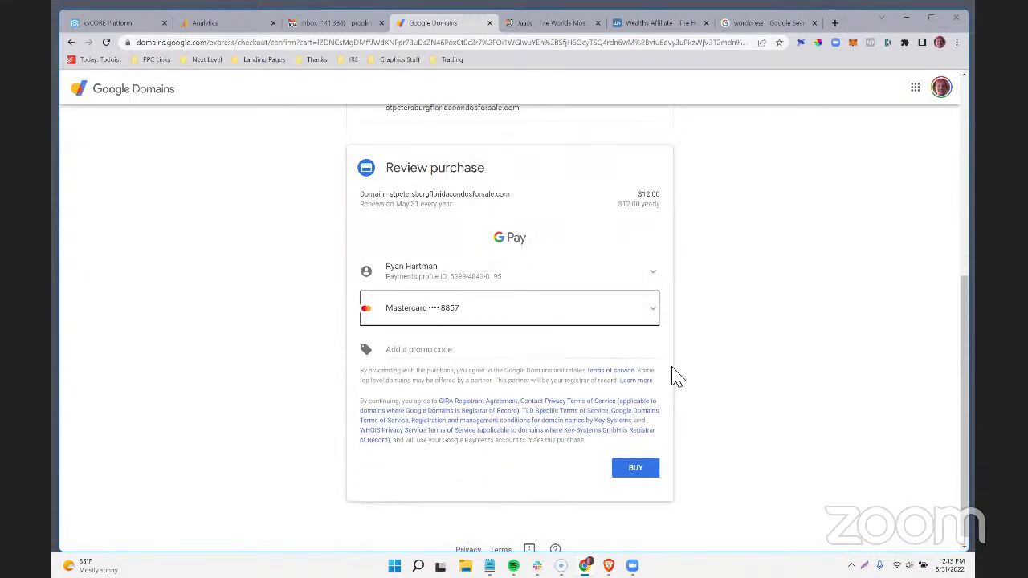
click(640, 474)
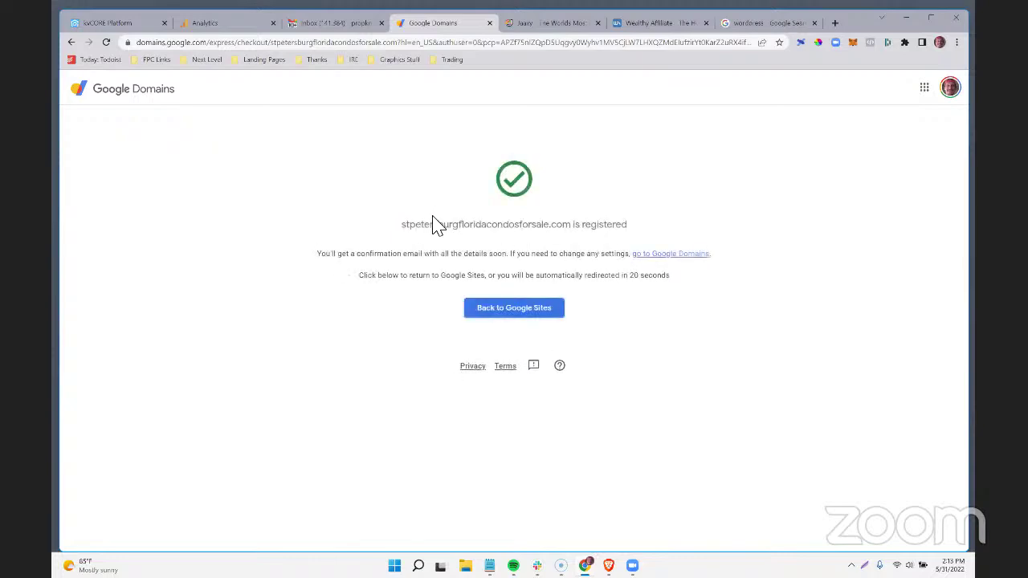
Step: Return from the confirmation page to the St Pete FL Condos editor via 'Back to Google Sites'
click(530, 309)
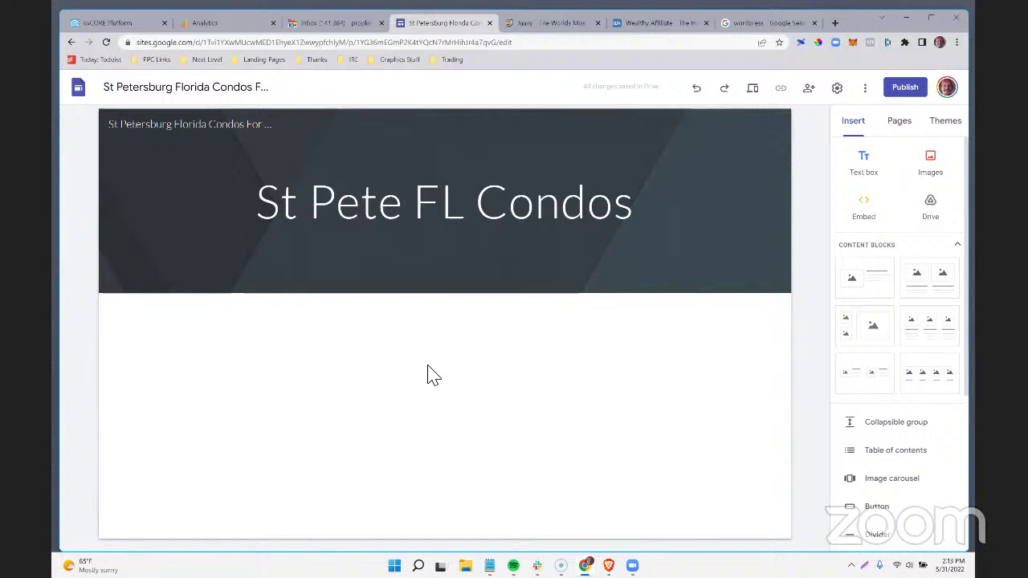
Step: Select the St Pete FL Condos header title and the site name, then open a new browser tab
scroll(884, 426, down, 2)
scroll(891, 424, down, 1)
scroll(889, 423, up, 3)
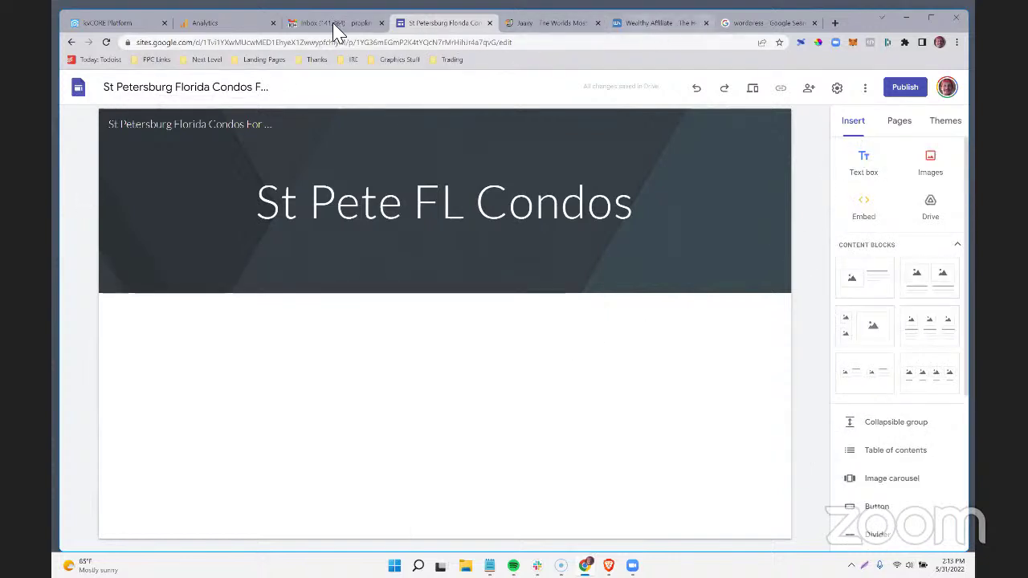
click(280, 203)
triple_click(277, 204)
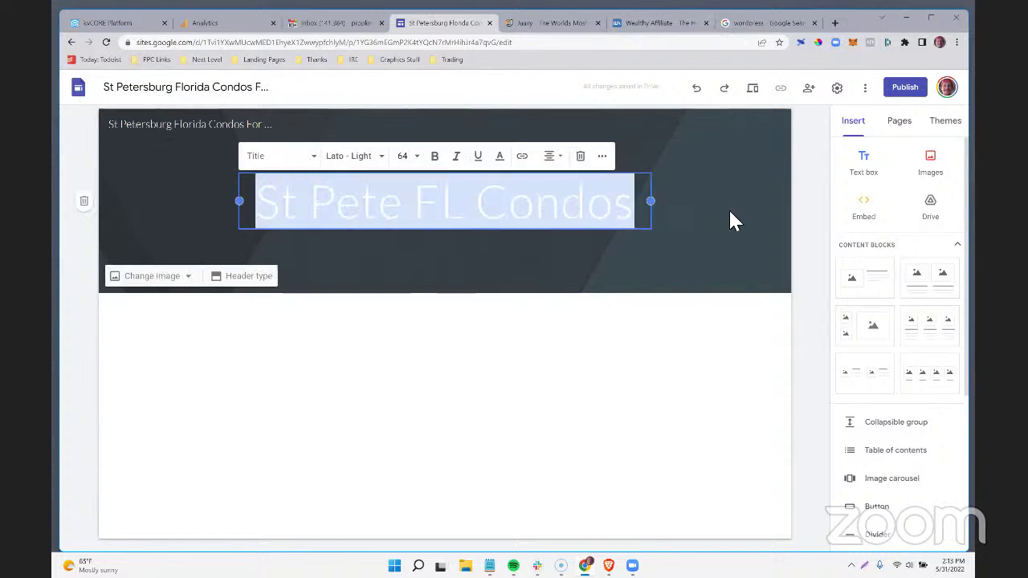
click(200, 131)
triple_click(200, 131)
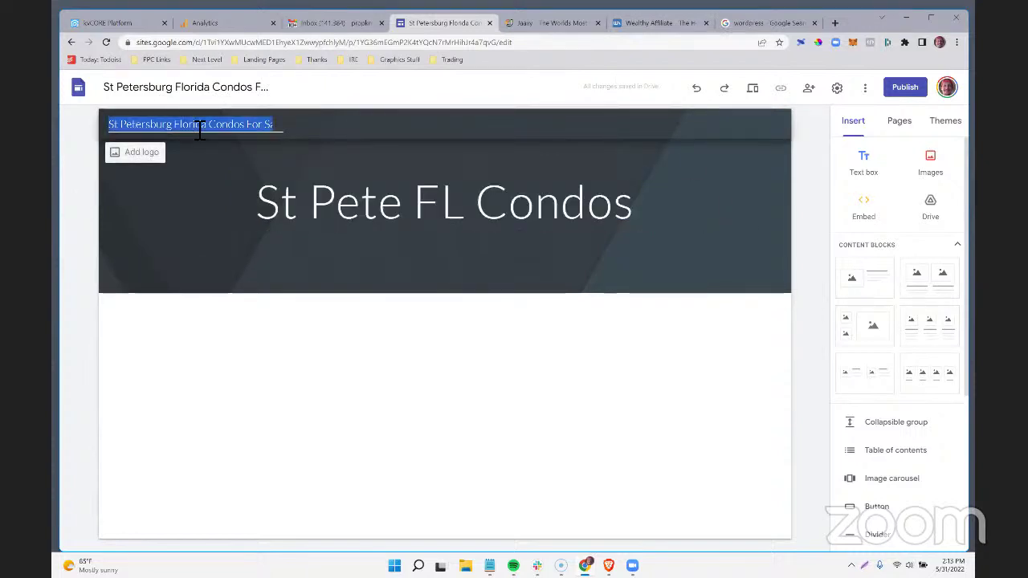
click(836, 23)
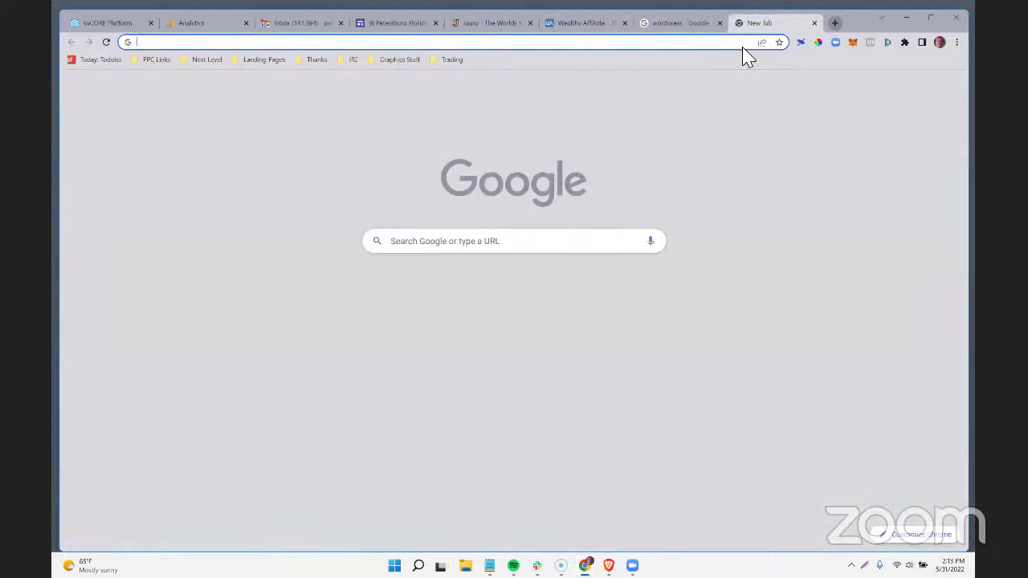
Step: Visit stpetersburgfloridacondosforsale.com in the address bar, which returns a 404
text(St Petersburg Florida Condos For Sale)
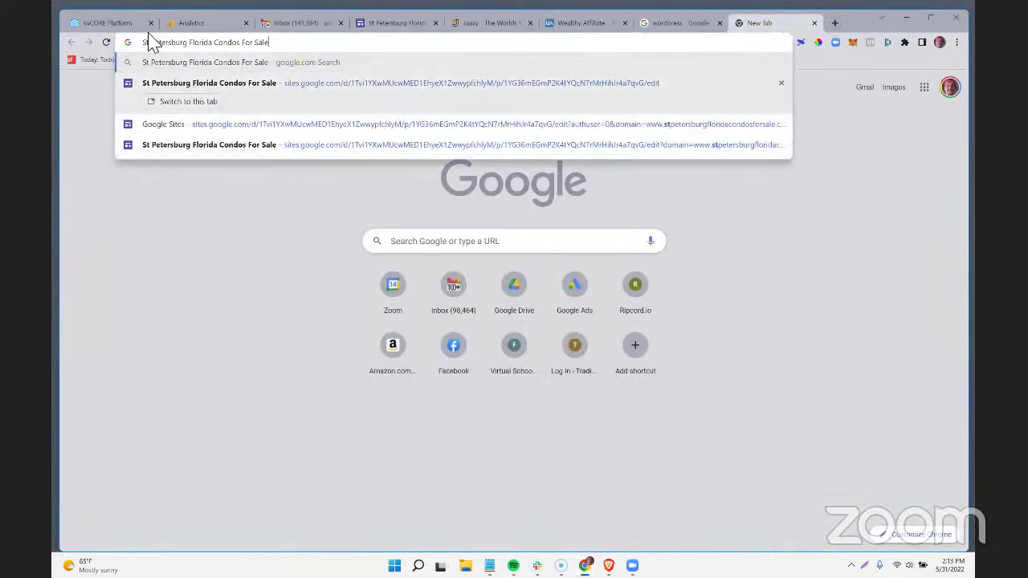
key(BackSpace)
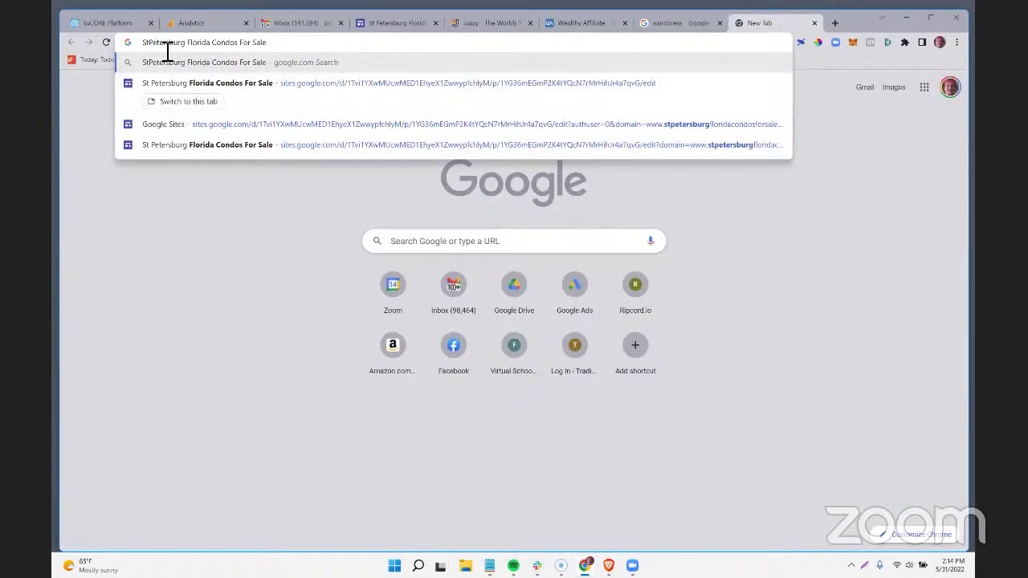
key(BackSpace)
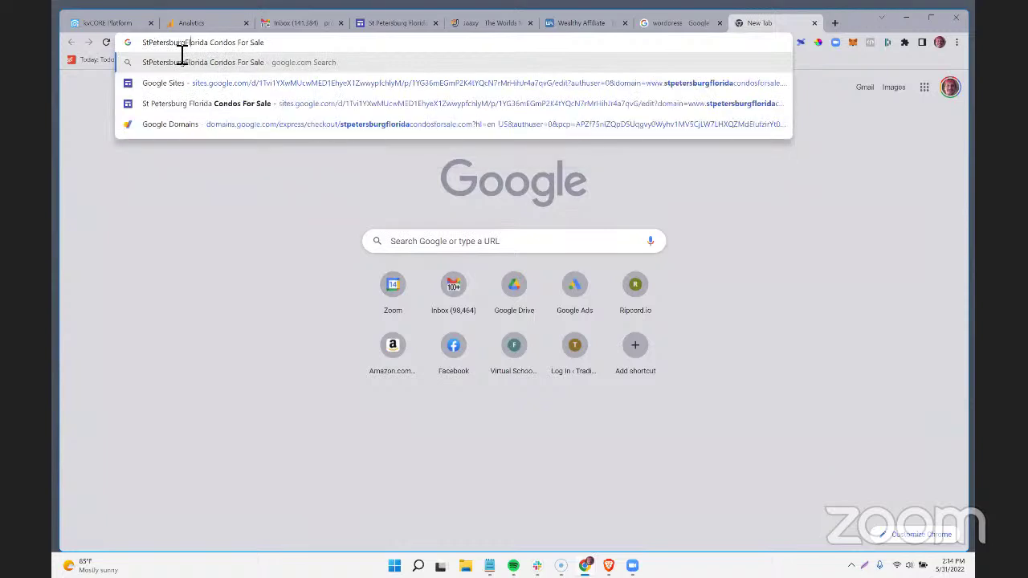
key(BackSpace)
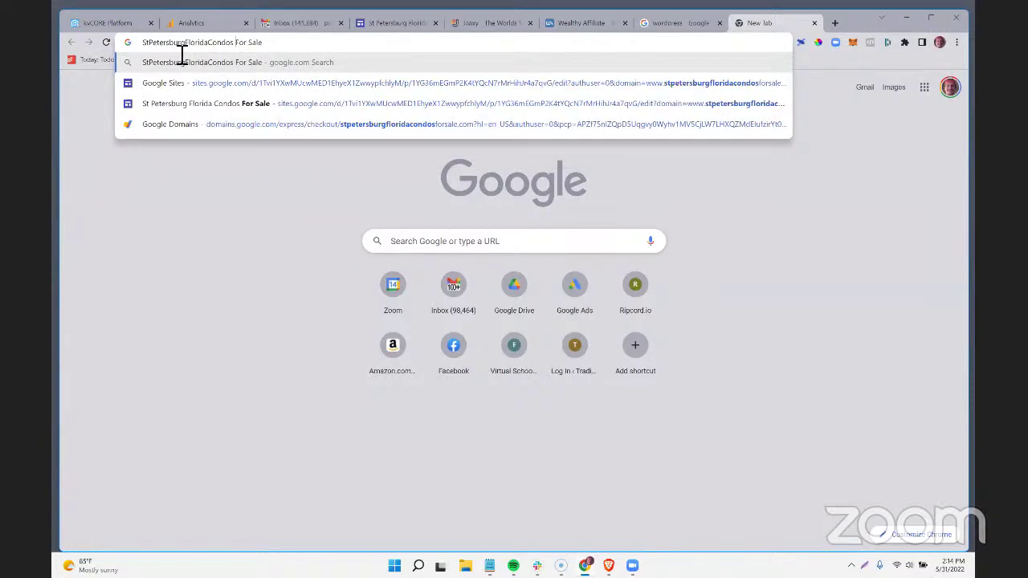
key(BackSpace)
key(BackSpace)
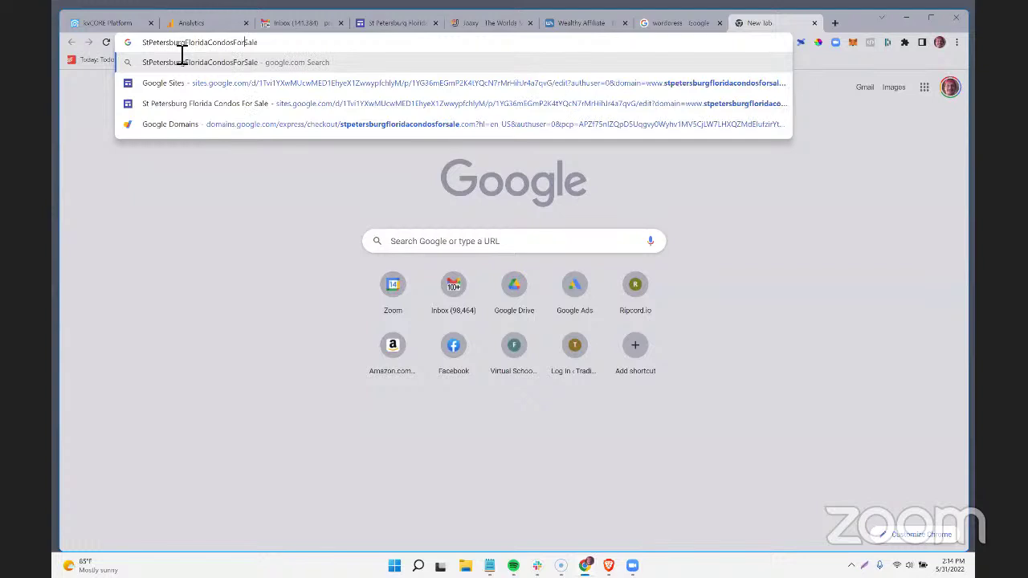
text(.com)
key(Return)
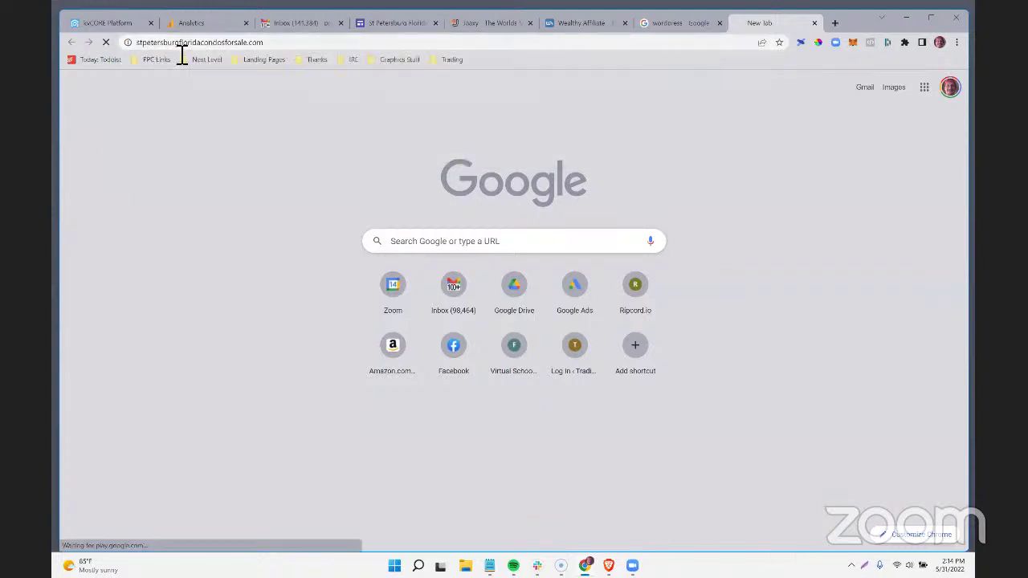
click(226, 44)
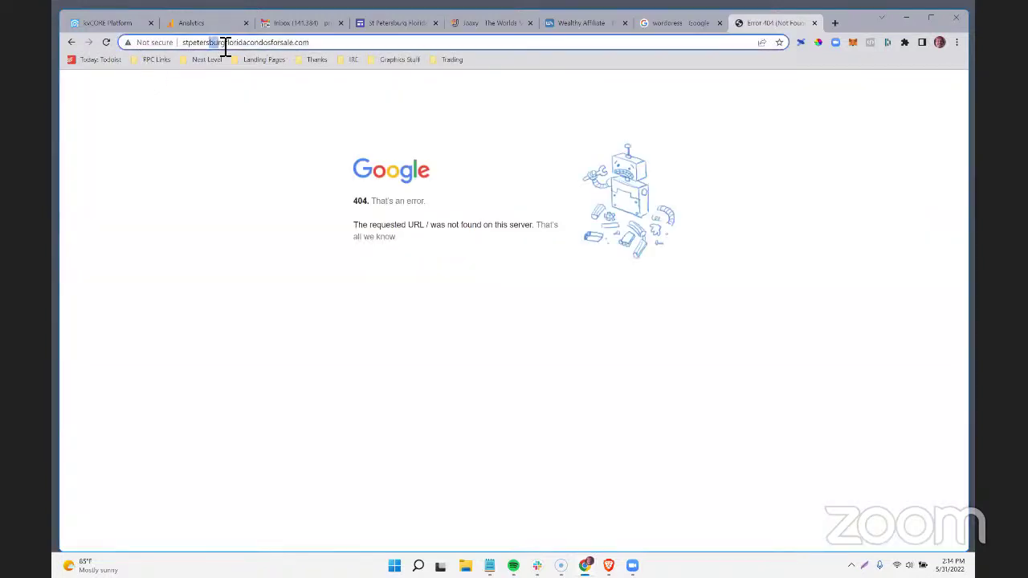
double_click(196, 44)
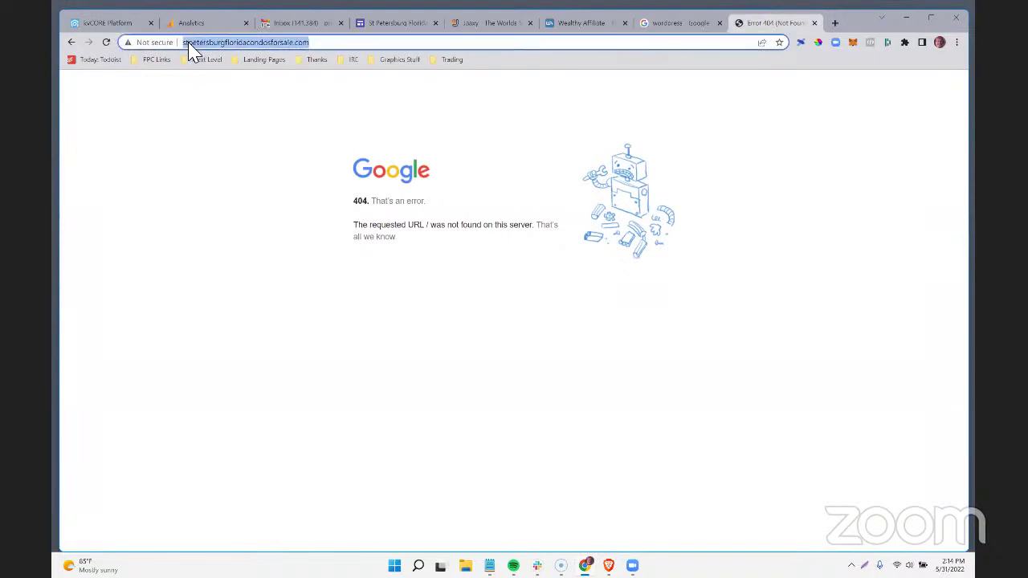
key(Home)
text(www.)
key(Return)
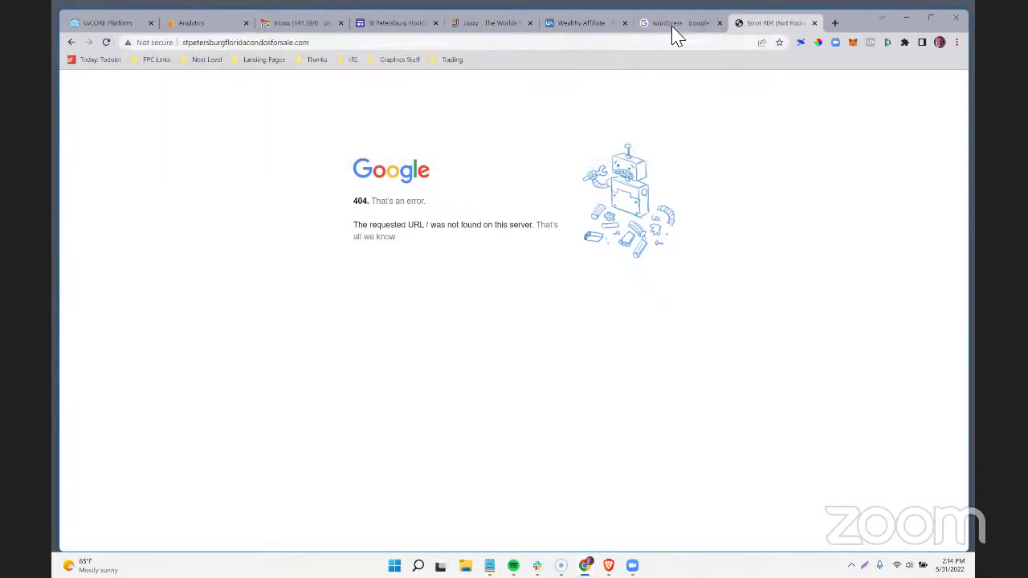
click(678, 25)
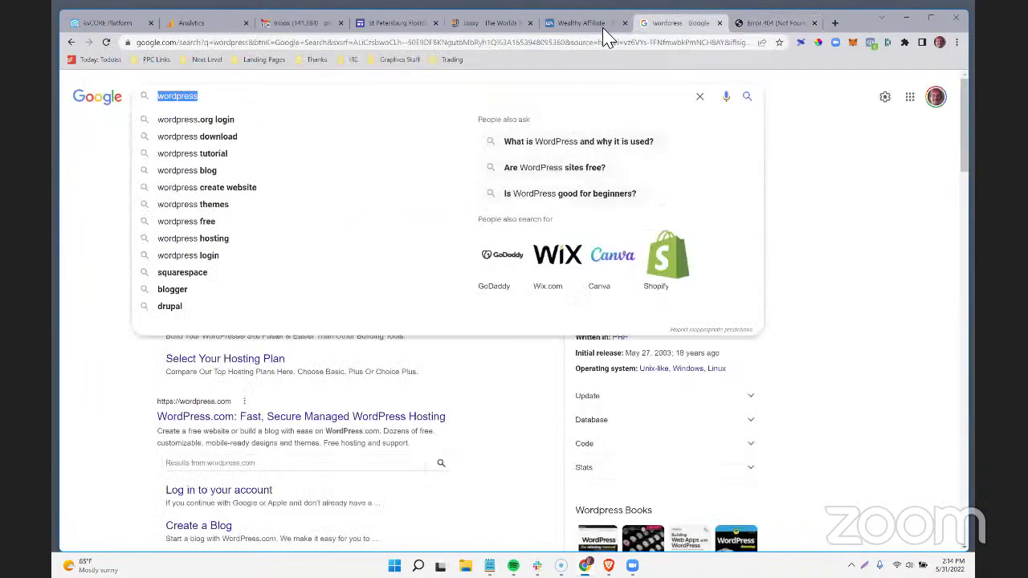
click(600, 26)
click(667, 26)
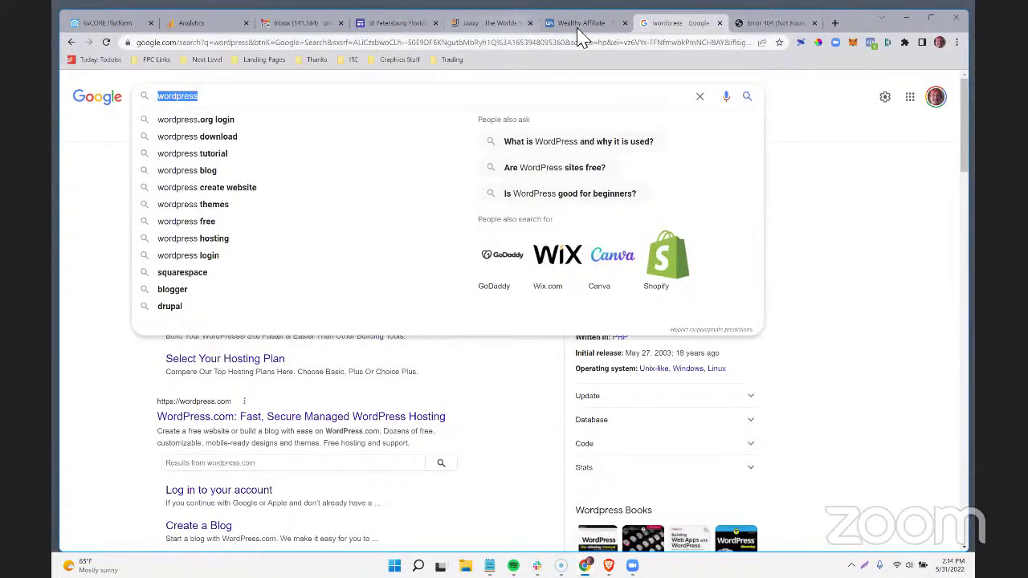
Step: Return to the Google Sites editor and glance at the Pages panel
click(381, 23)
click(287, 416)
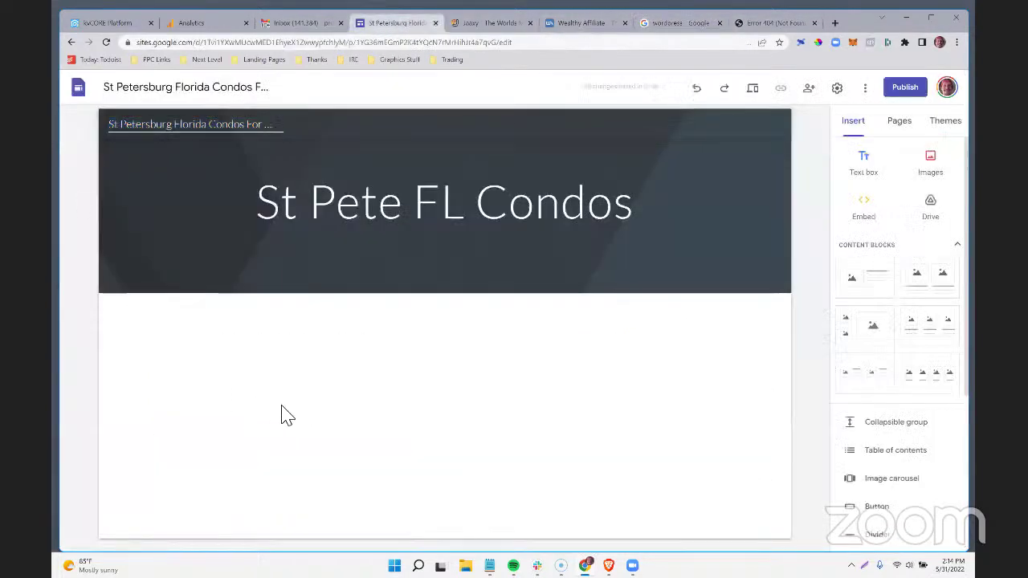
click(903, 125)
click(856, 126)
Step: Apply the Impression theme with a green accent colour
click(946, 125)
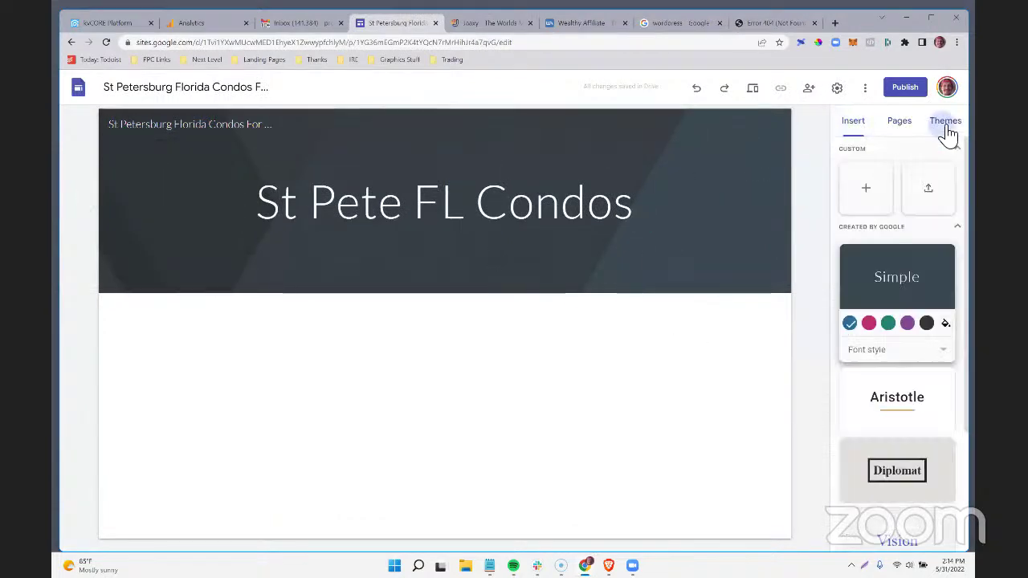
scroll(892, 305, down, 3)
scroll(900, 418, up, 2)
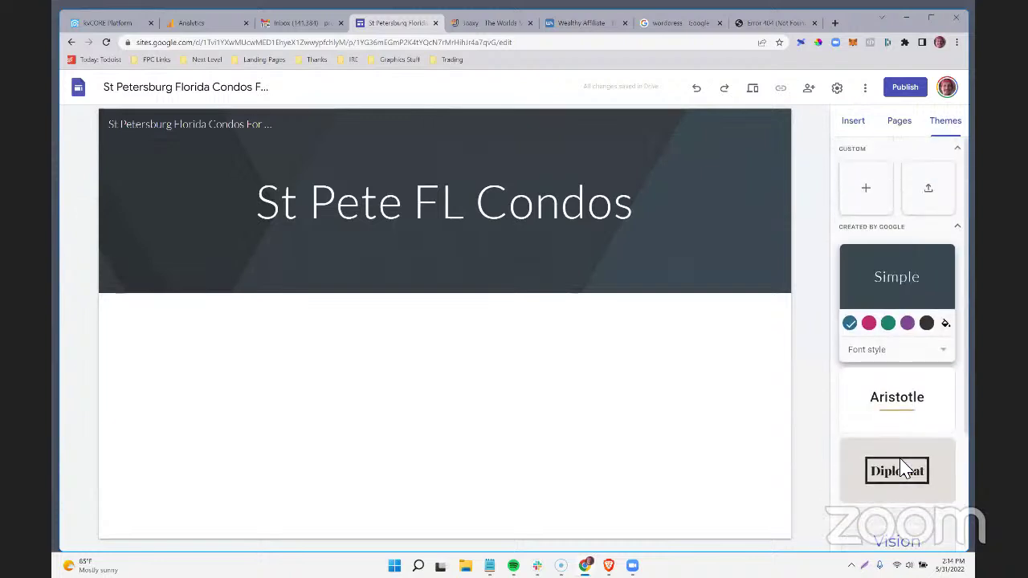
scroll(898, 471, down, 2)
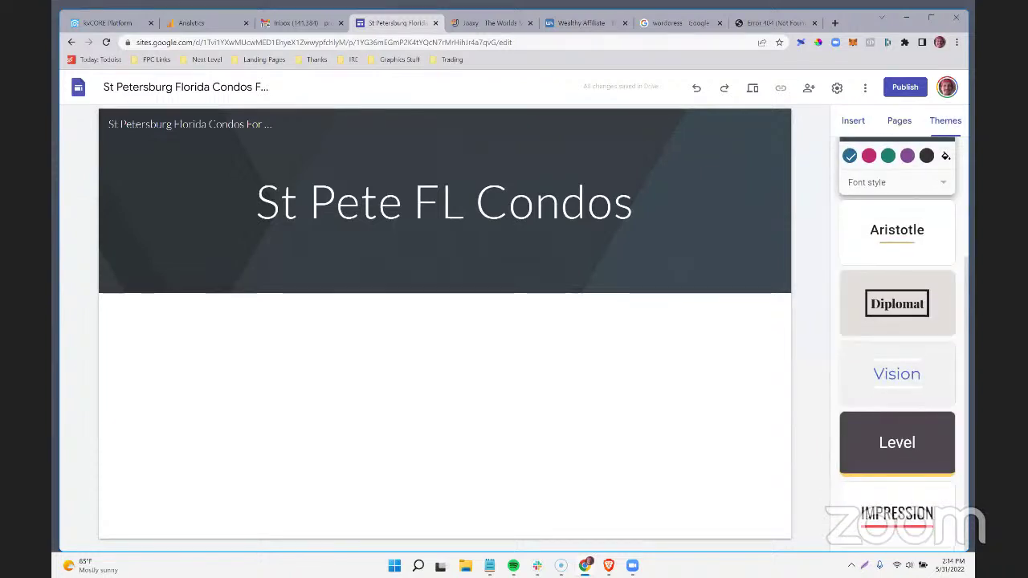
click(898, 527)
click(889, 507)
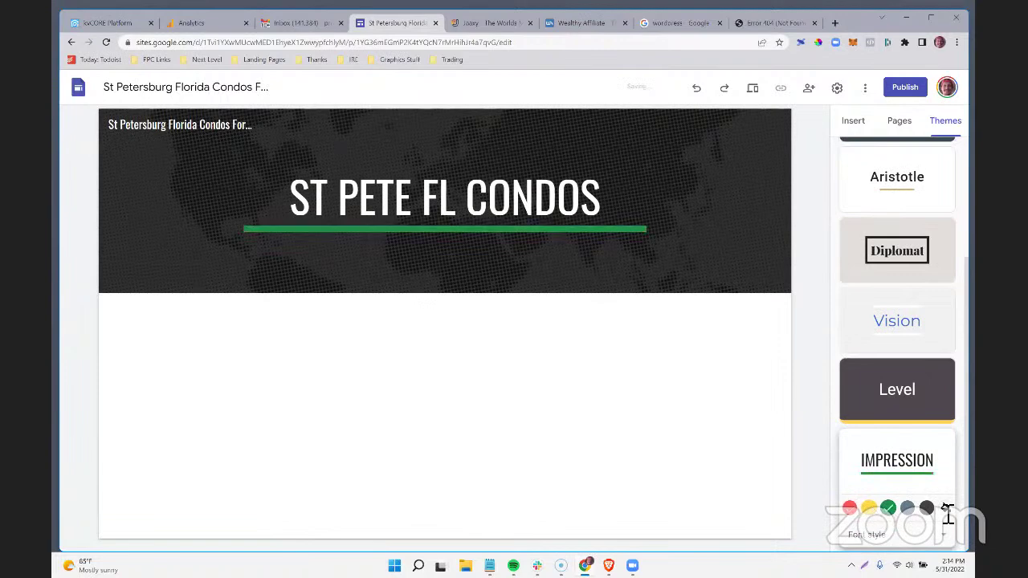
Step: Set the Impression theme's font style to Narrow, then show the Insert panel
click(912, 536)
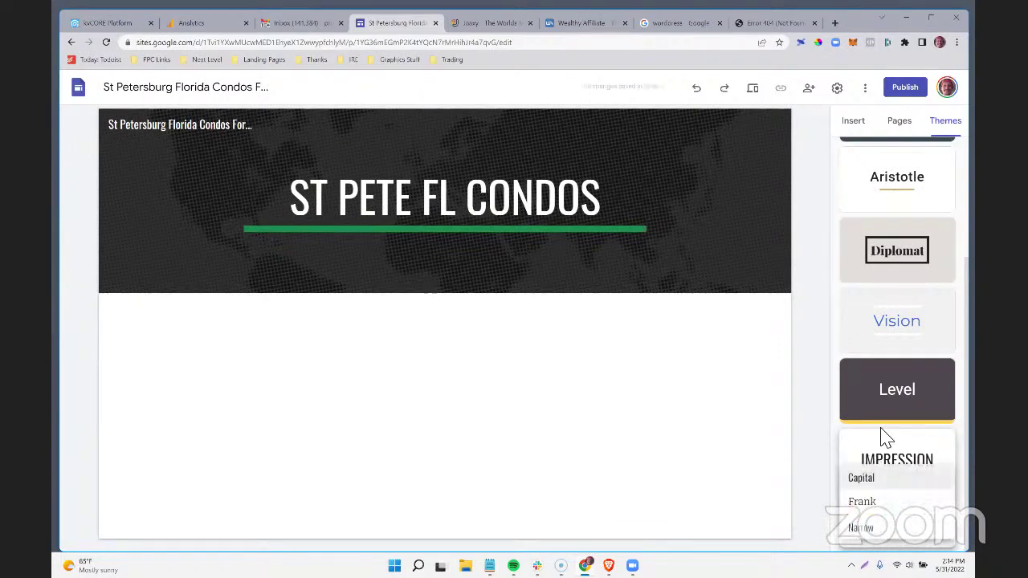
click(863, 501)
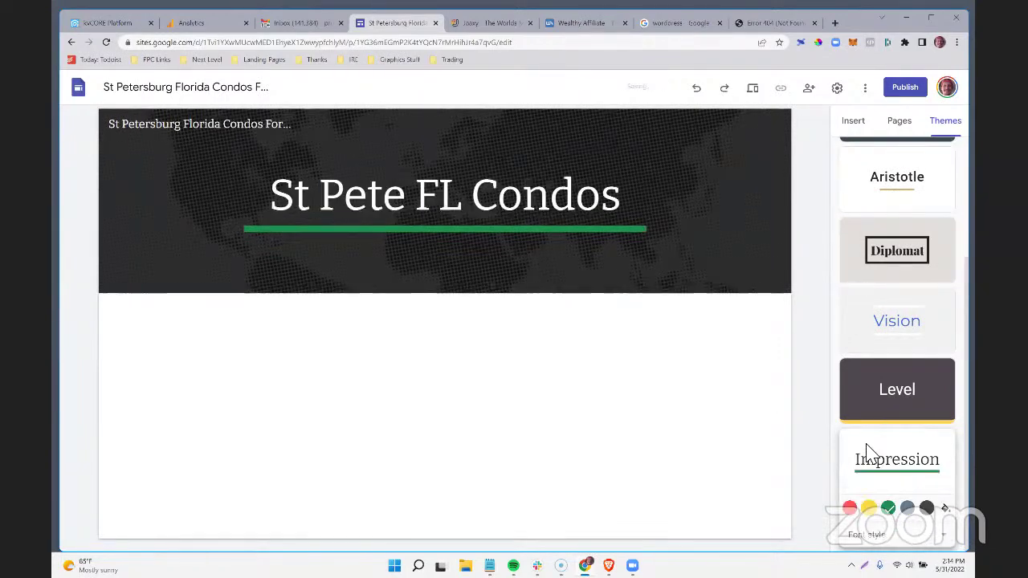
click(882, 534)
click(882, 532)
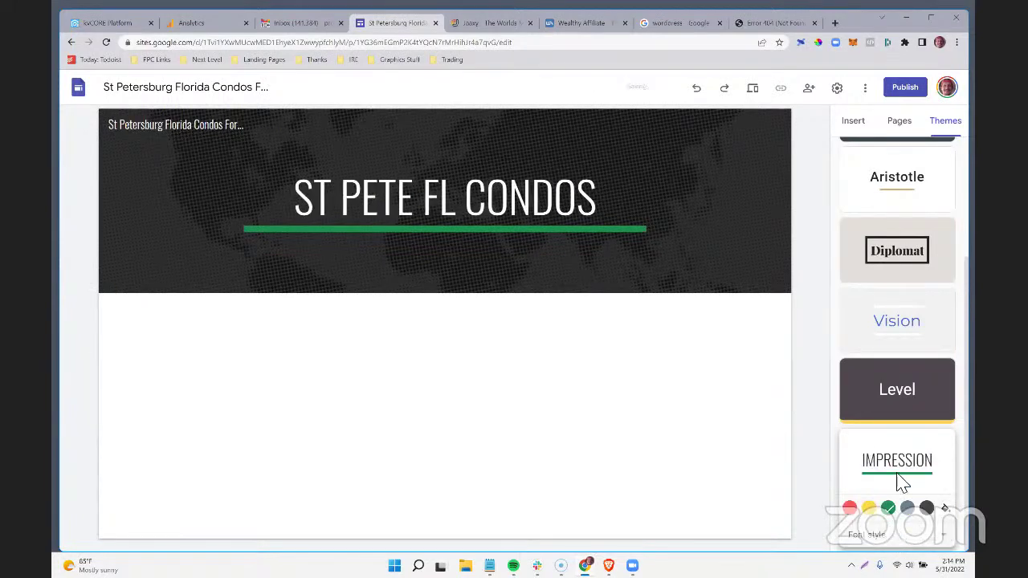
click(854, 122)
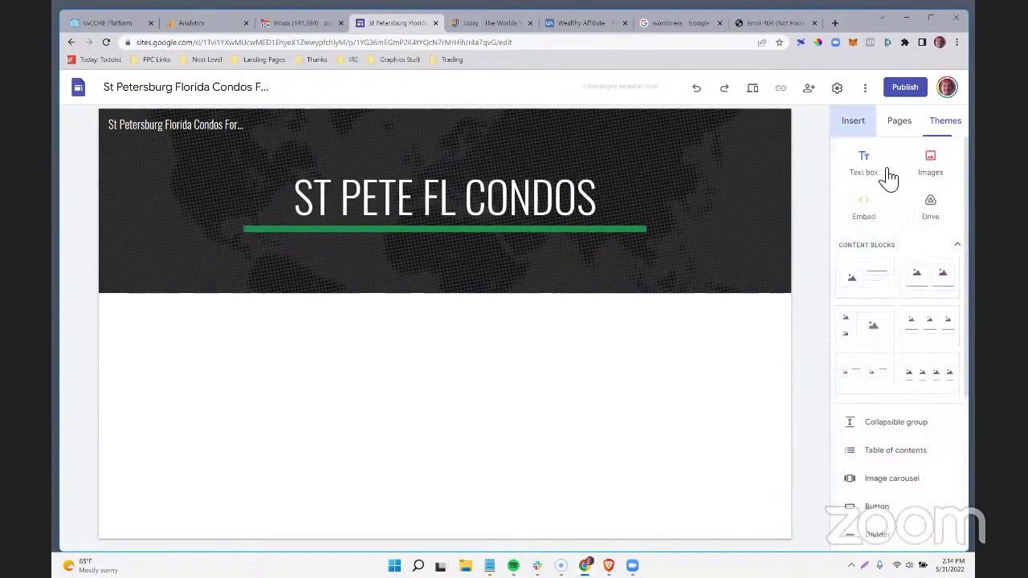
Step: Insert a text box with the welcome sentence and 'On this site you'll find:'
click(864, 165)
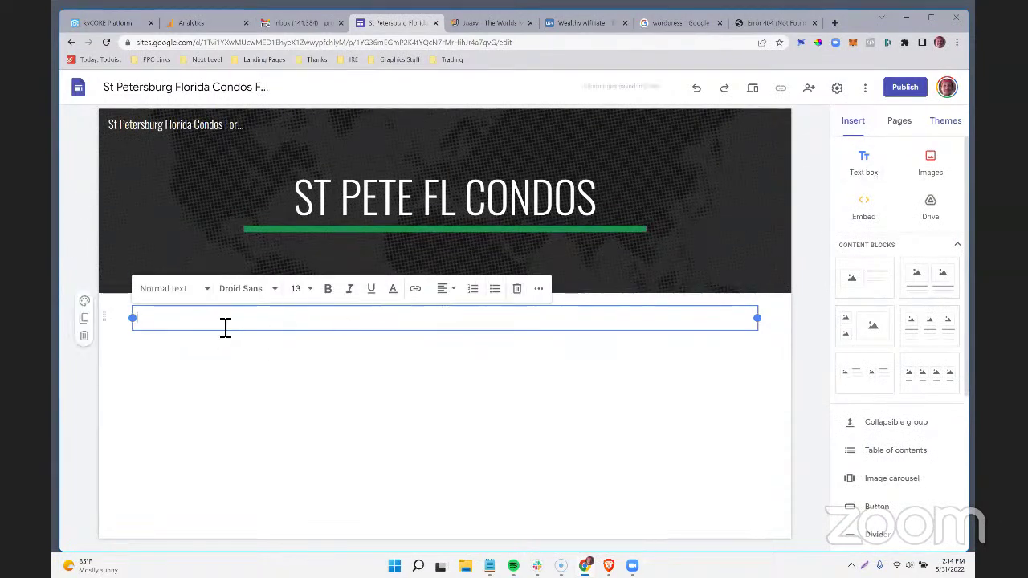
text(Welcome to St Petersburg Floriday)
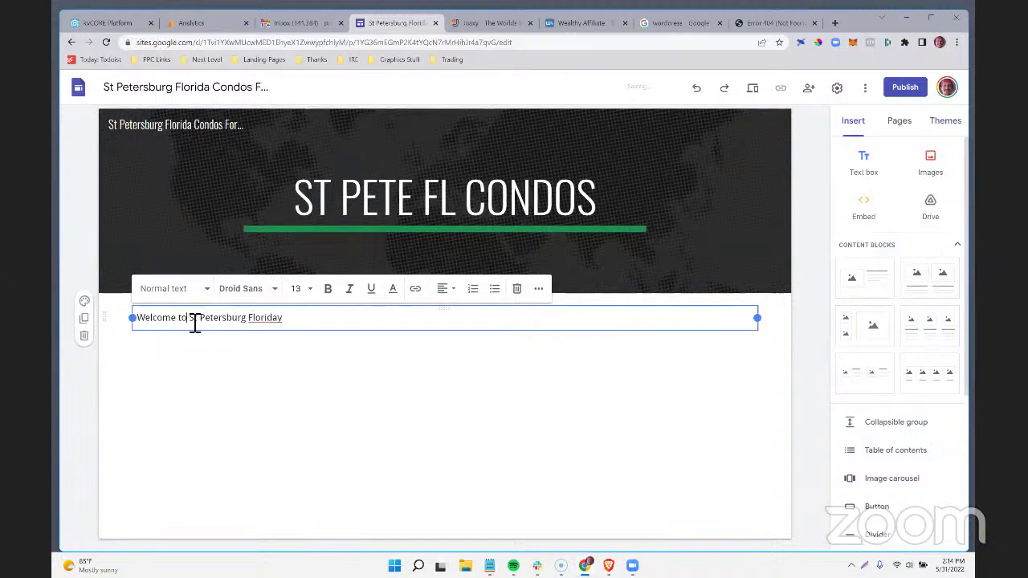
text( your favo)
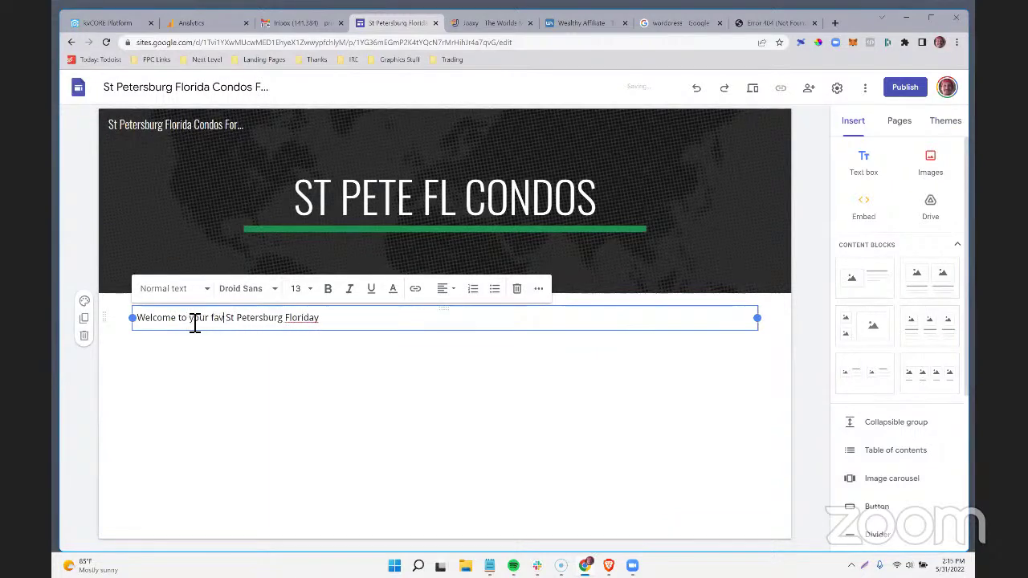
text(rite)
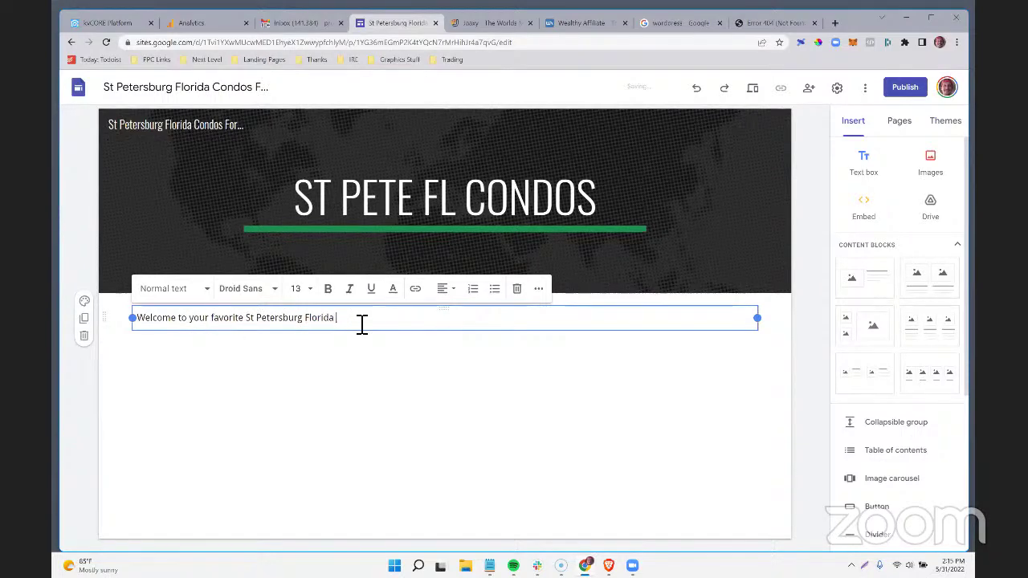
text(os Search Site.)
key(Return)
text(On this site you'll find)
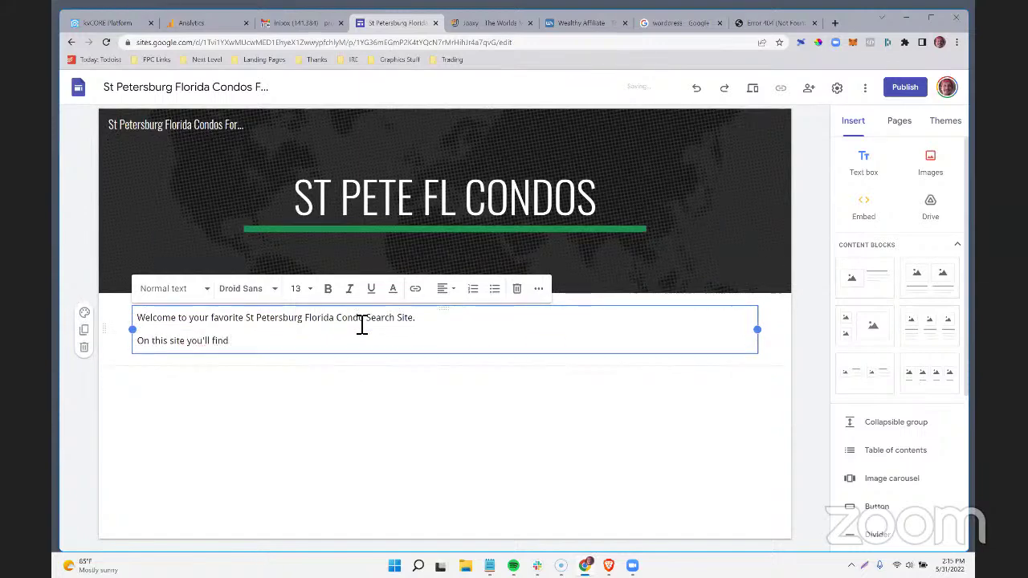
key(Return)
key(BackSpace)
key(BackSpace)
text(:)
key(Return)
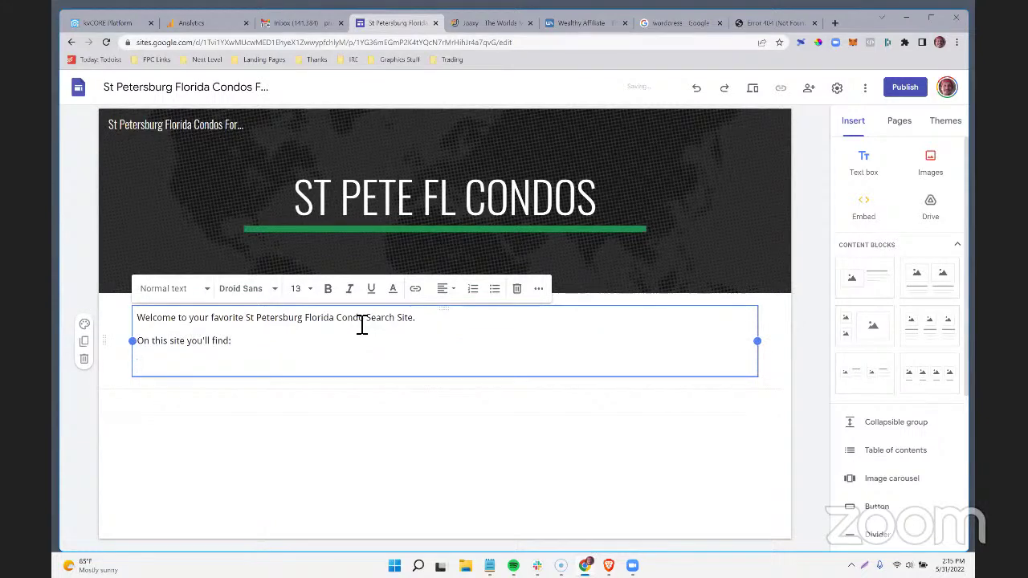
Step: List the features: Condo Listings, News about St Pete Condo Projects, and Video Tours Of Condos
text(Condo Listings)
key(Return)
text(News about St Pete Condo Projec)
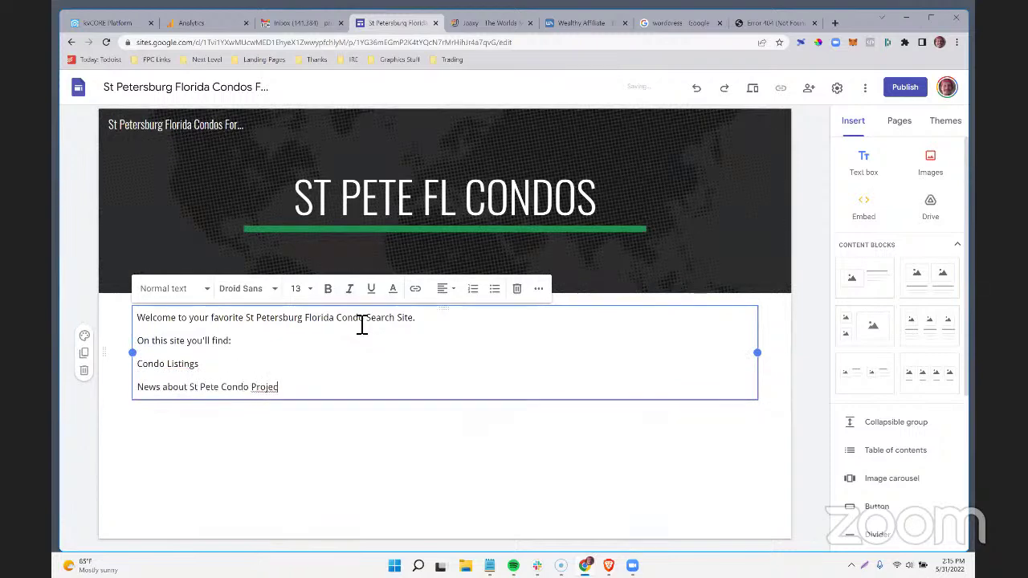
text(ts)
key(Return)
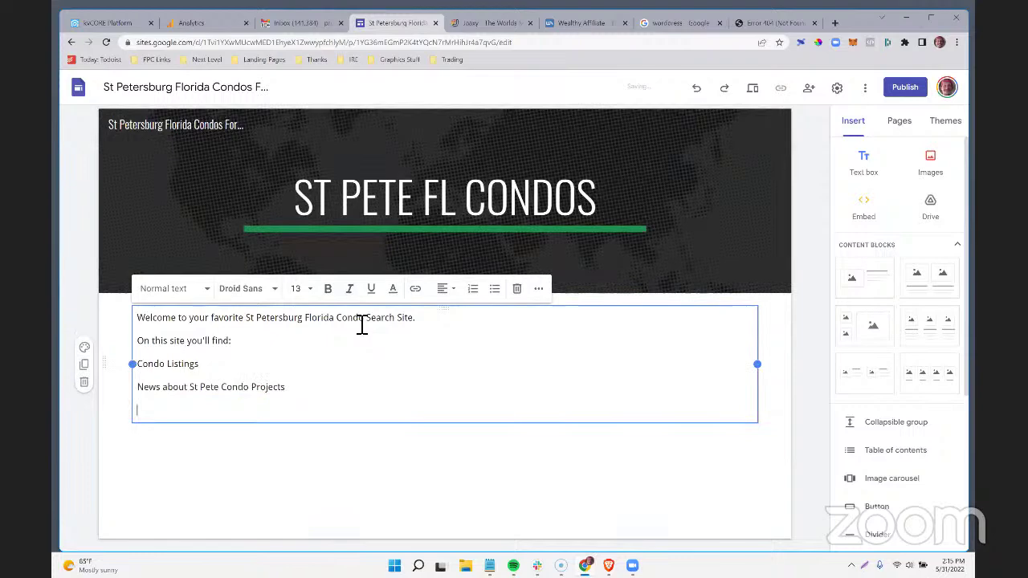
text(C)
text(Videos)
key(BackSpace)
text(Tours Of Condos as we make them.)
key(Return)
key(Return)
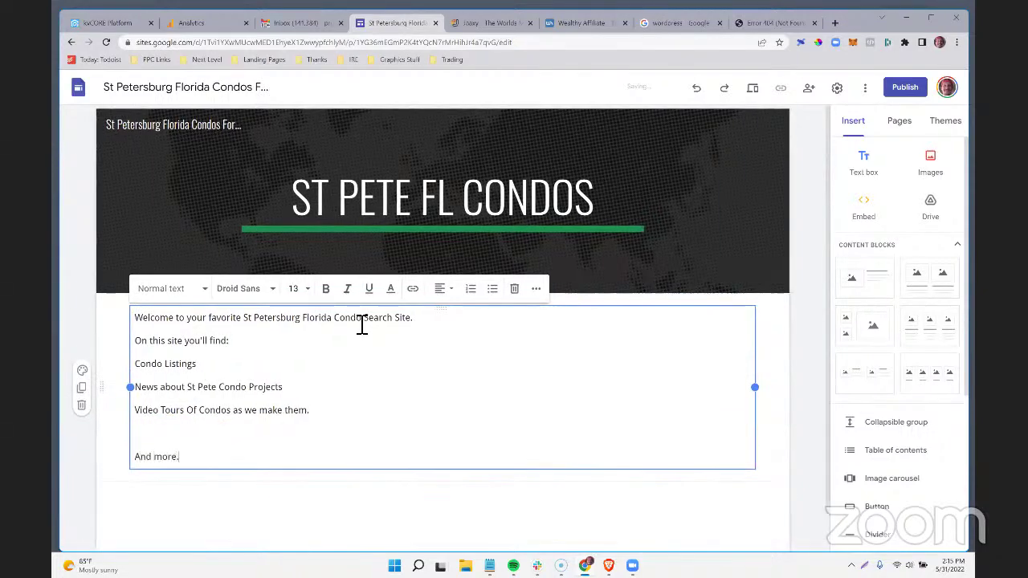
Step: Turn the three feature lines into a bulleted list with a blank line above it
drag(342, 423, 142, 367)
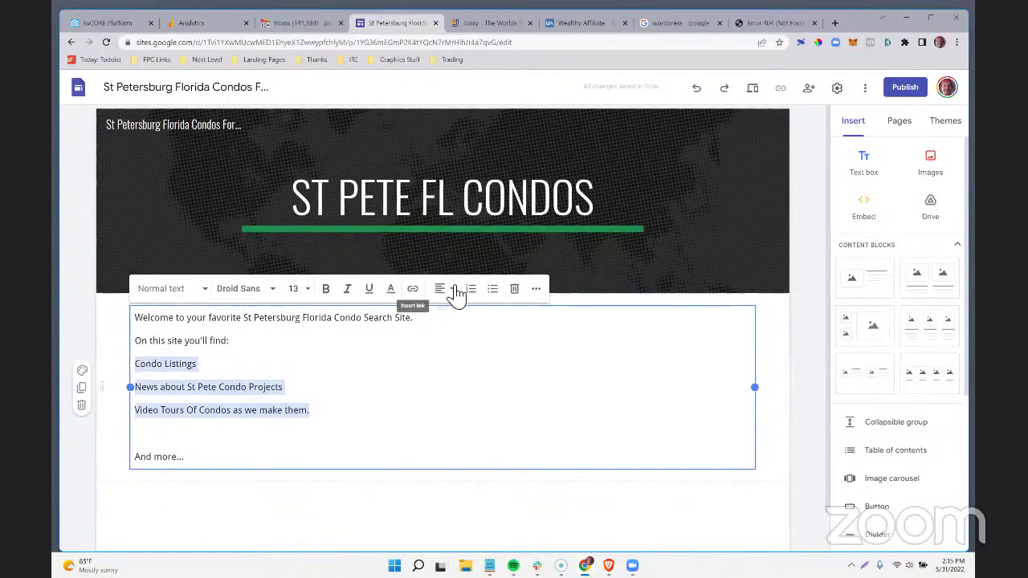
click(493, 288)
click(230, 351)
key(Return)
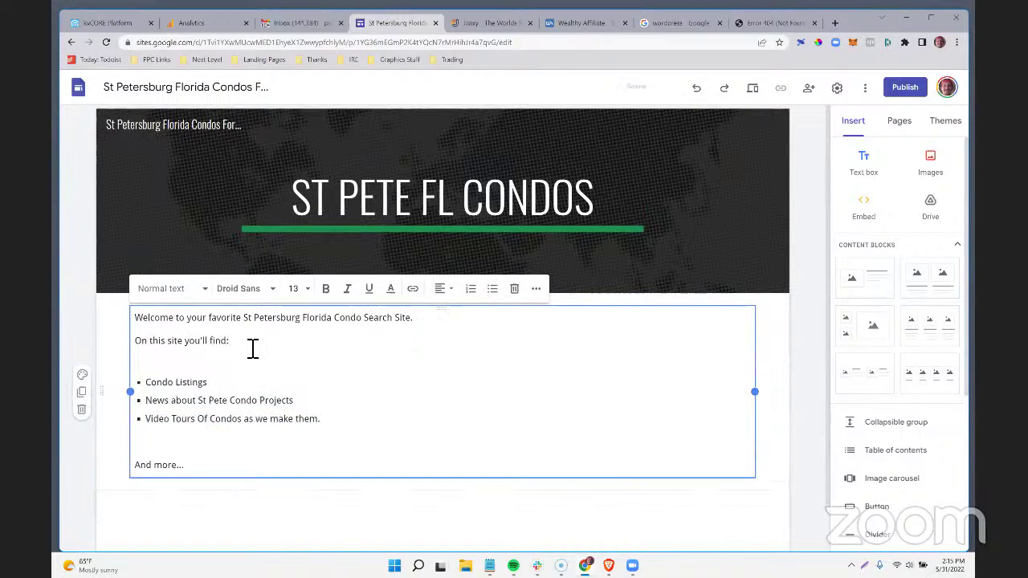
drag(161, 317, 362, 318)
drag(361, 359, 317, 340)
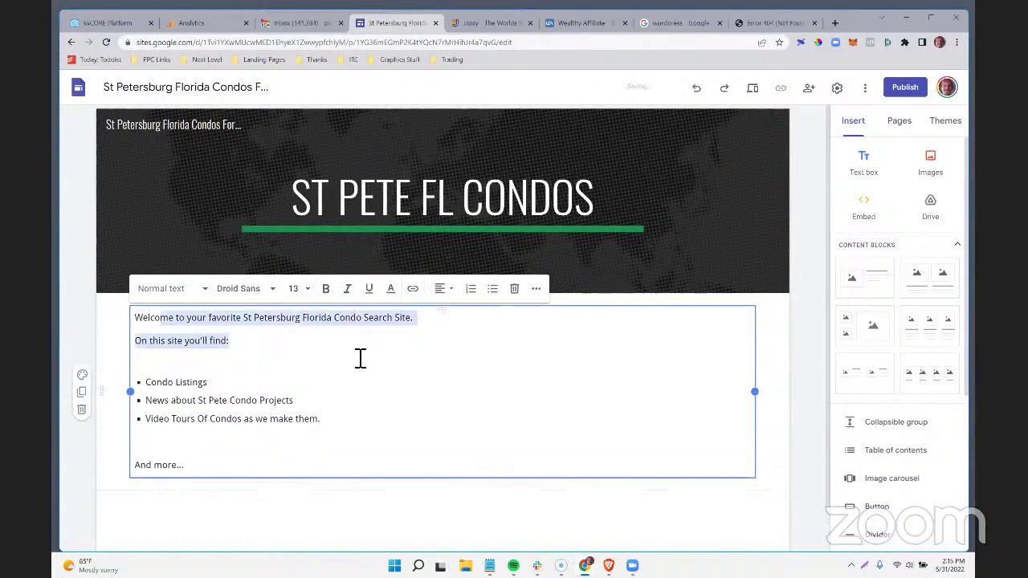
click(252, 384)
drag(136, 344, 228, 348)
click(216, 387)
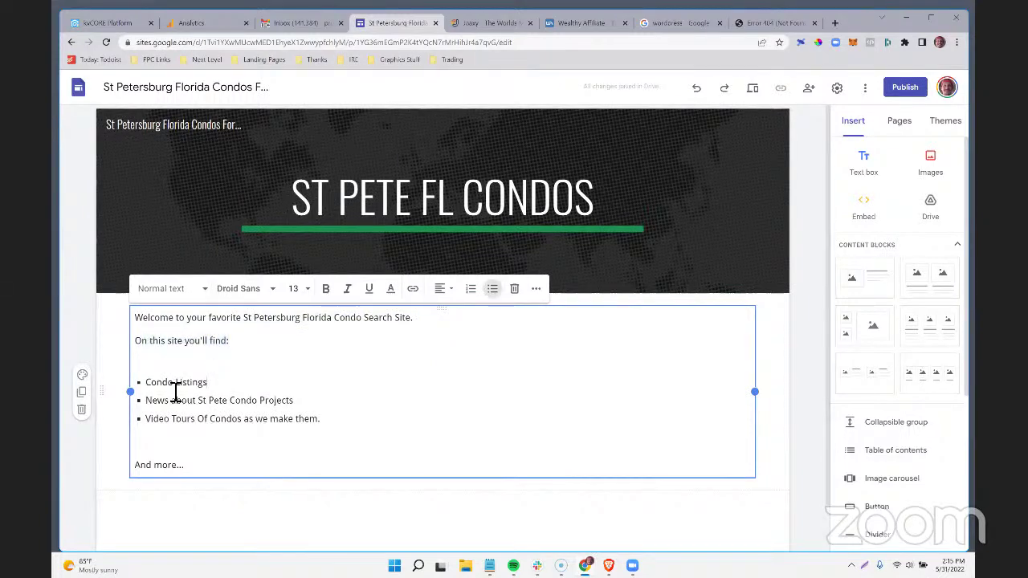
drag(152, 386, 296, 422)
drag(220, 474, 124, 475)
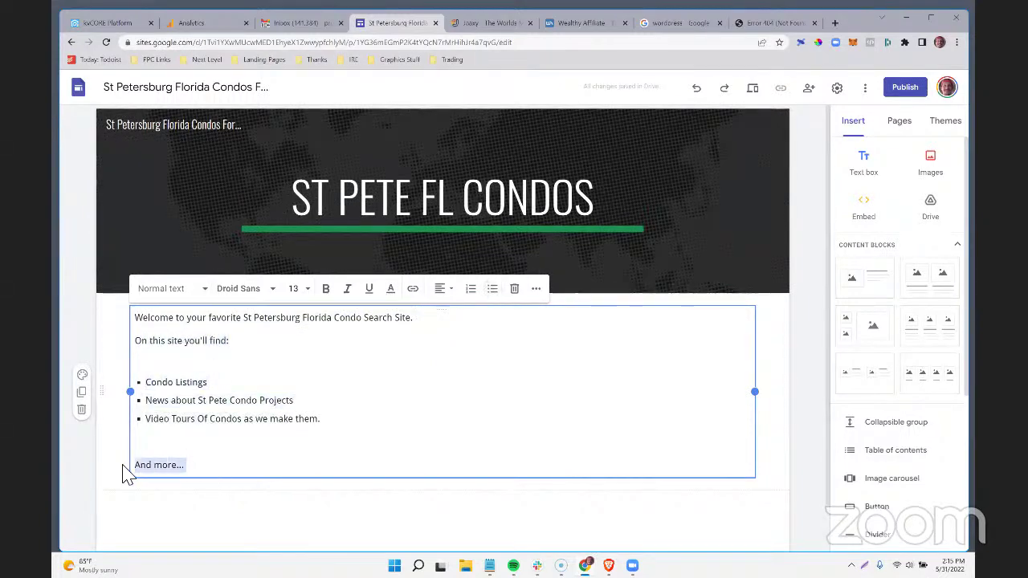
click(153, 369)
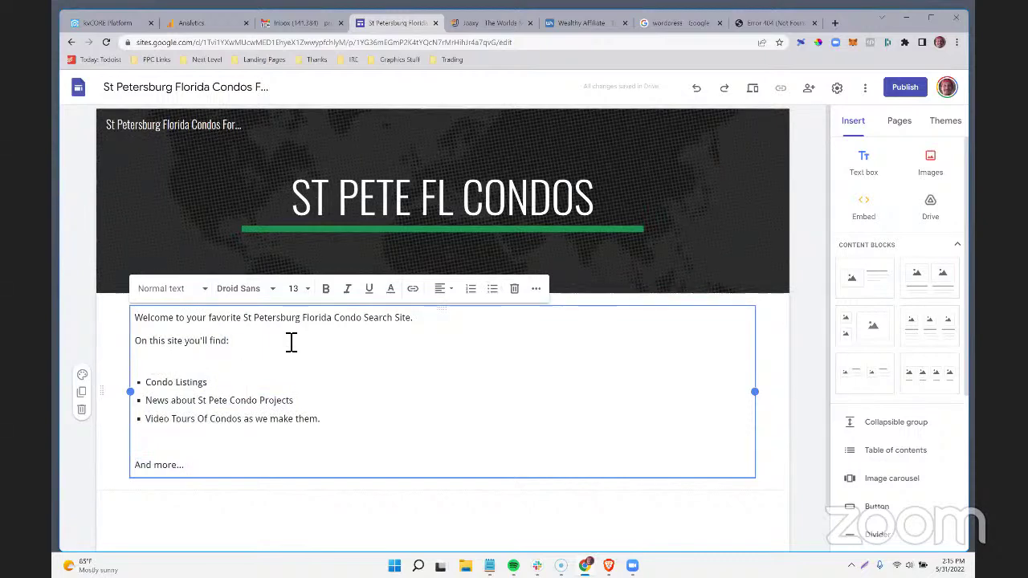
Step: Bold 'St Petersburg Florida Condo' in the welcome sentence
drag(241, 320, 371, 321)
click(326, 289)
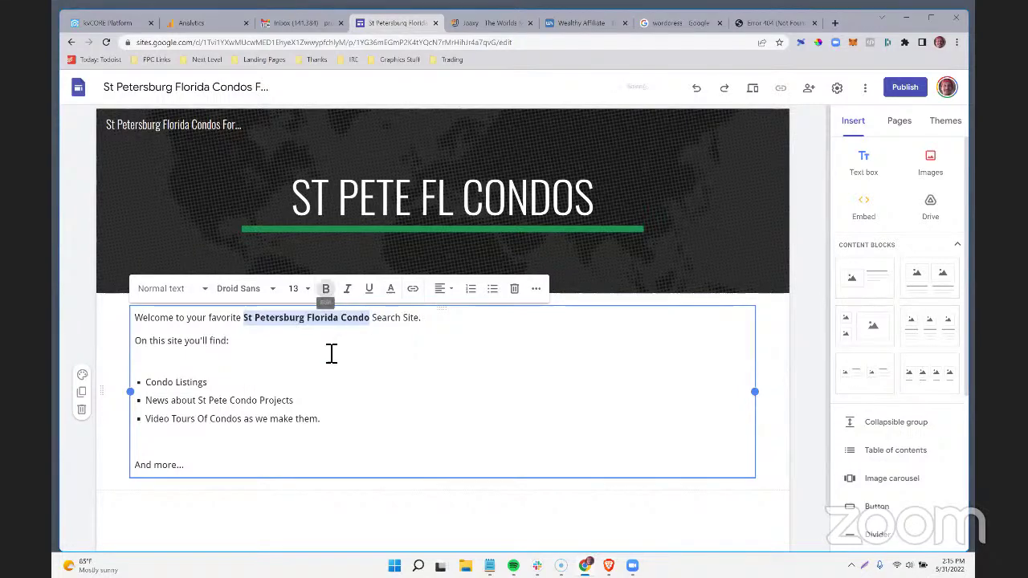
click(374, 336)
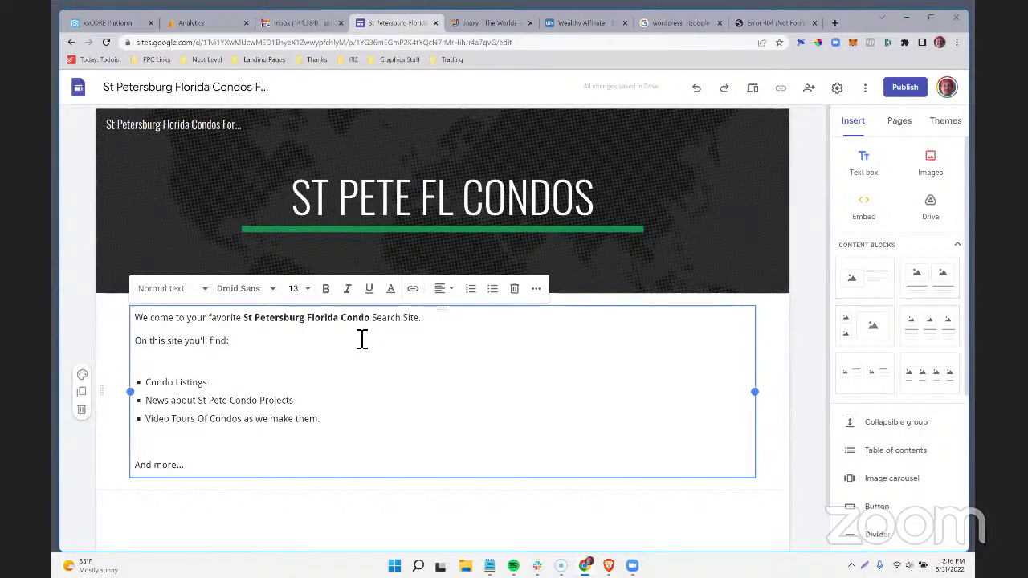
scroll(327, 462, down, 1)
click(233, 421)
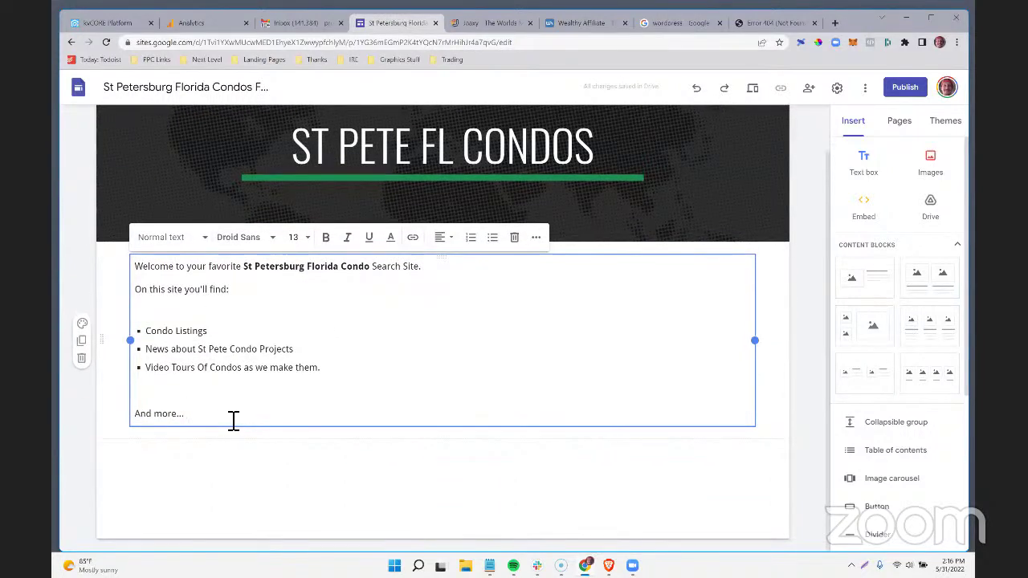
Step: Add closing lines about serious condo searches and 'Just use the form below to get your St Pete Condo search started.'
key(Return)
key(Return)
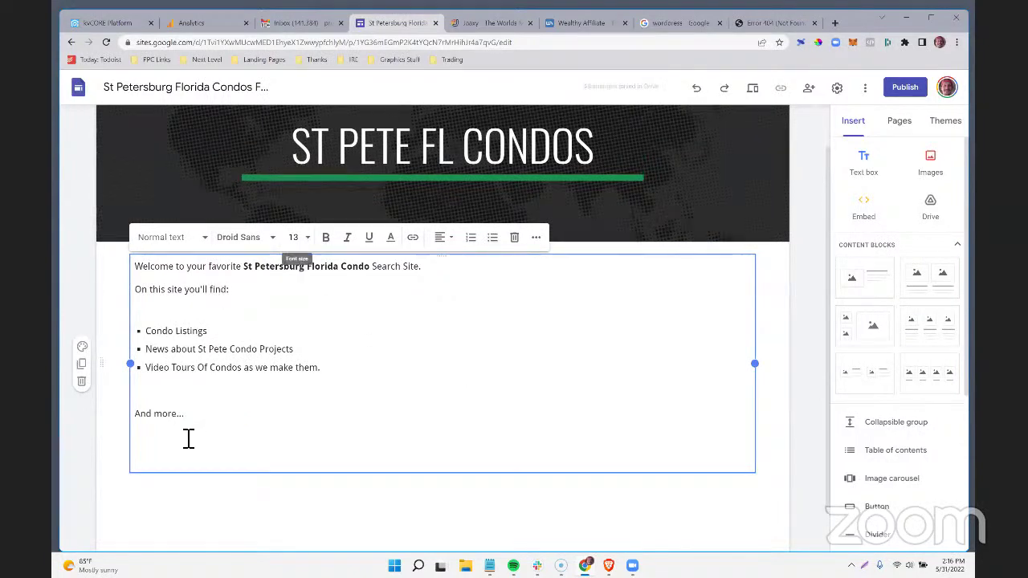
key(BackSpace)
text(If you're se)
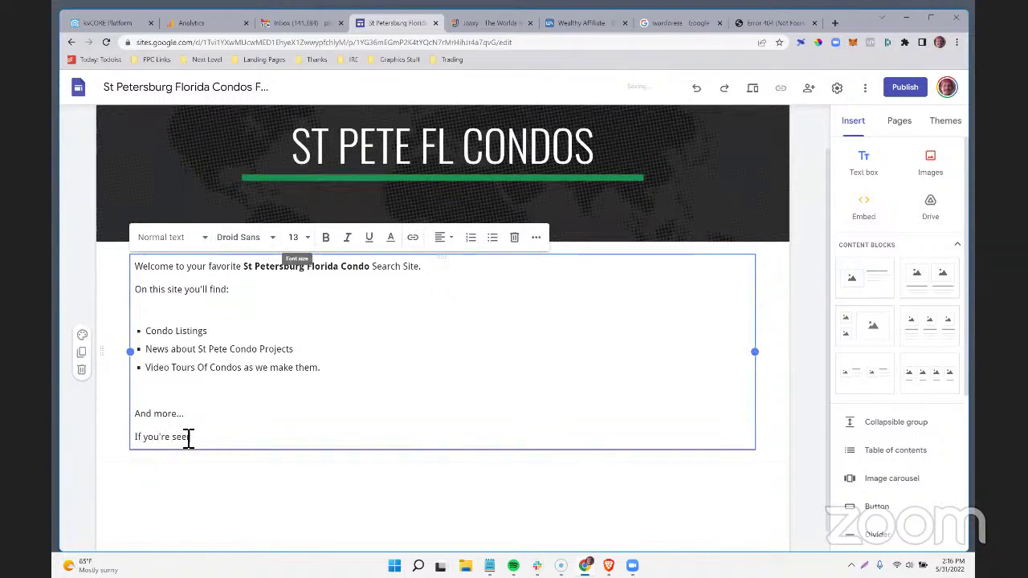
text(rious about finding a condo for sal)
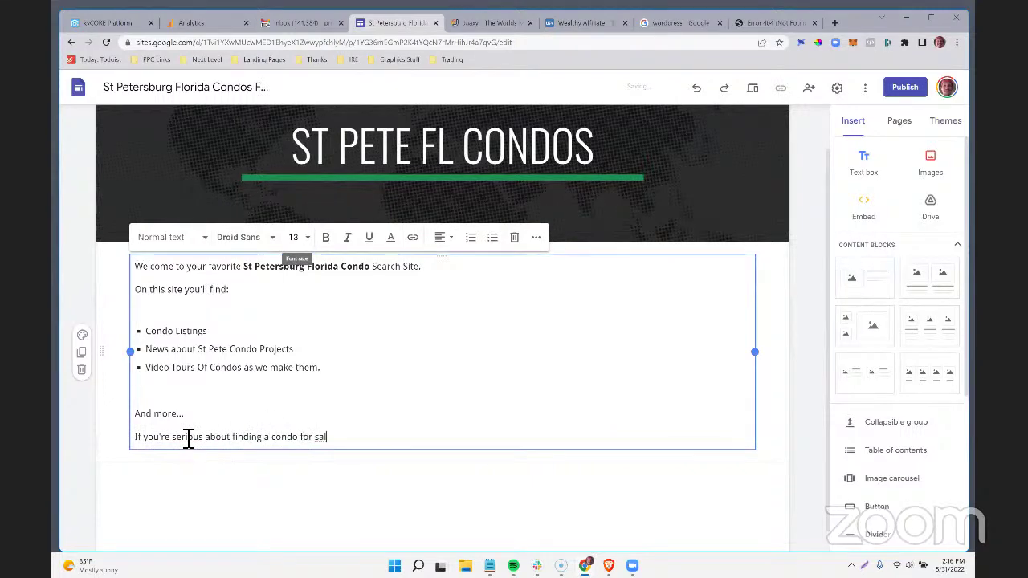
text(e in St Pete.... the first step)
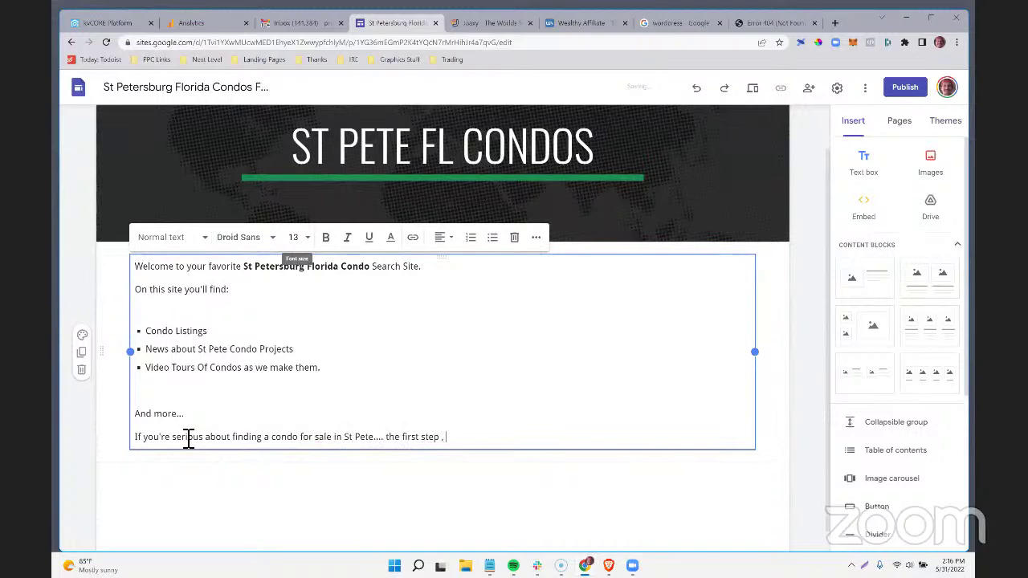
text( might be to let us know about your )
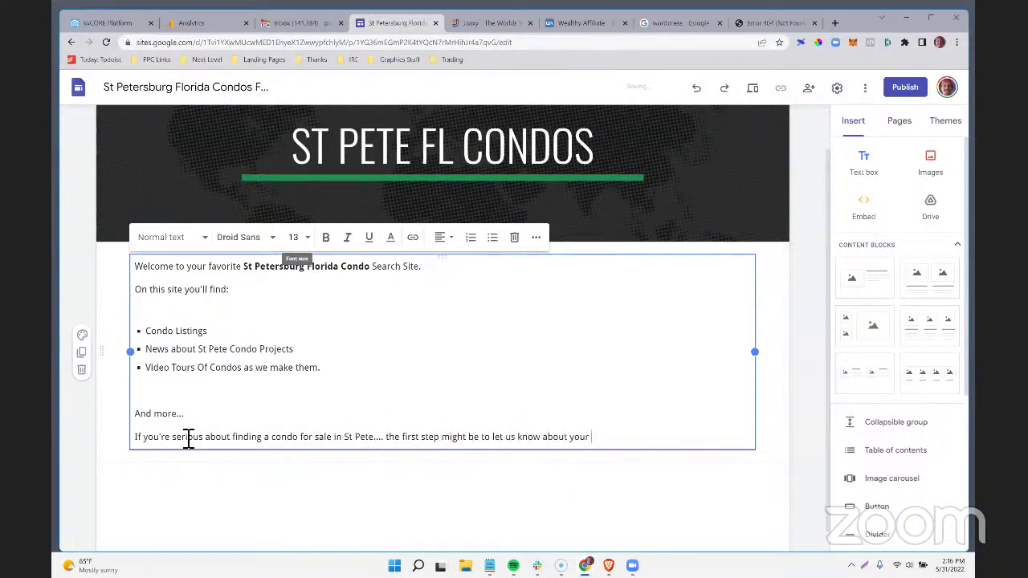
text(search criteria.)
key(Return)
text(Just use the form below to )
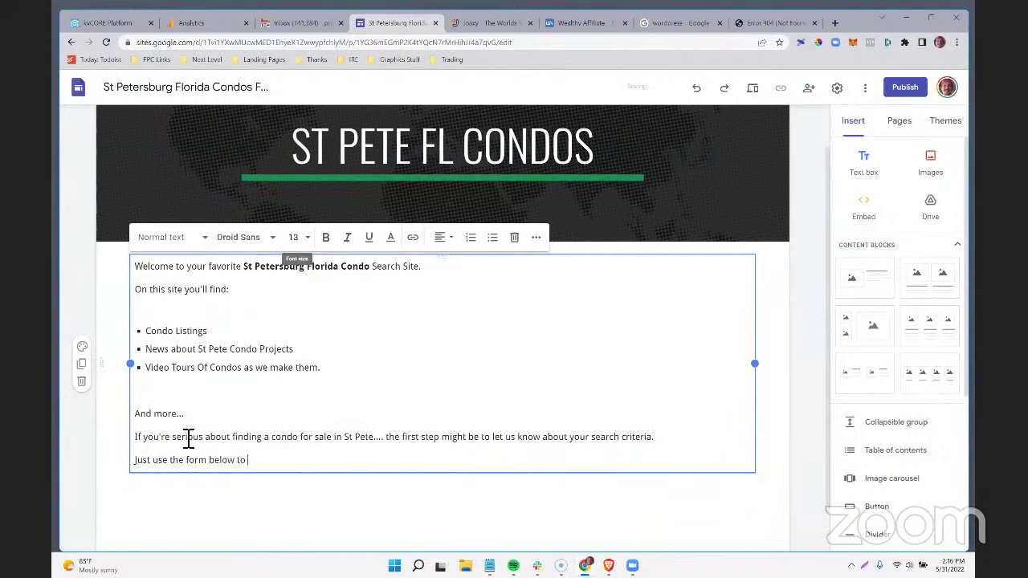
text(get you)
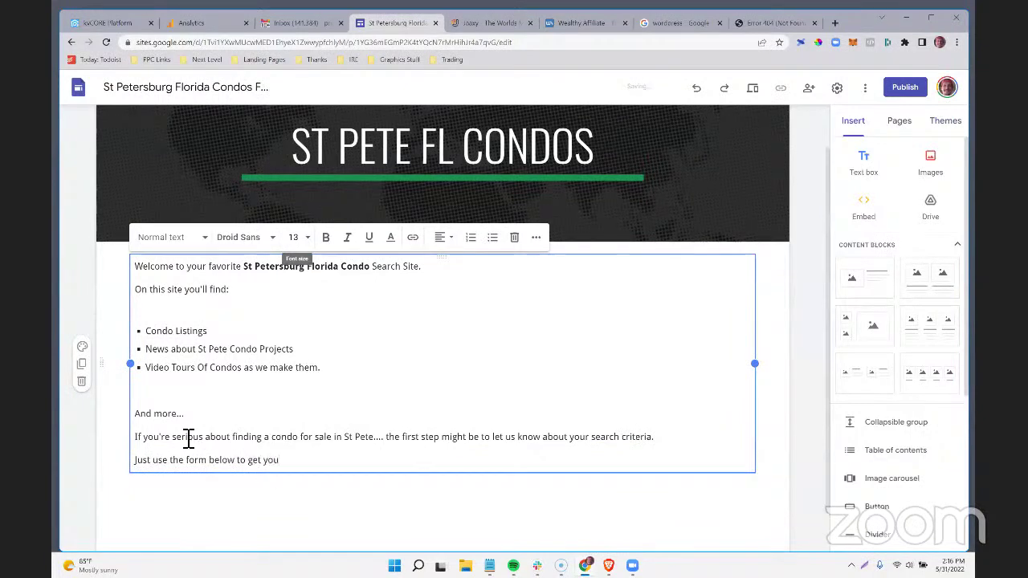
text(r St Pete Condo search started.)
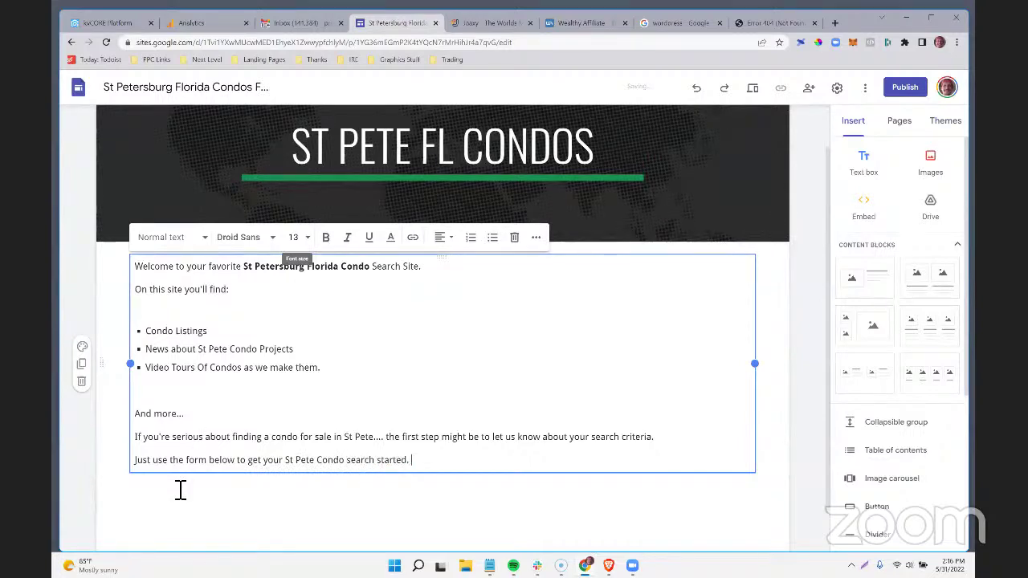
drag(420, 470, 135, 458)
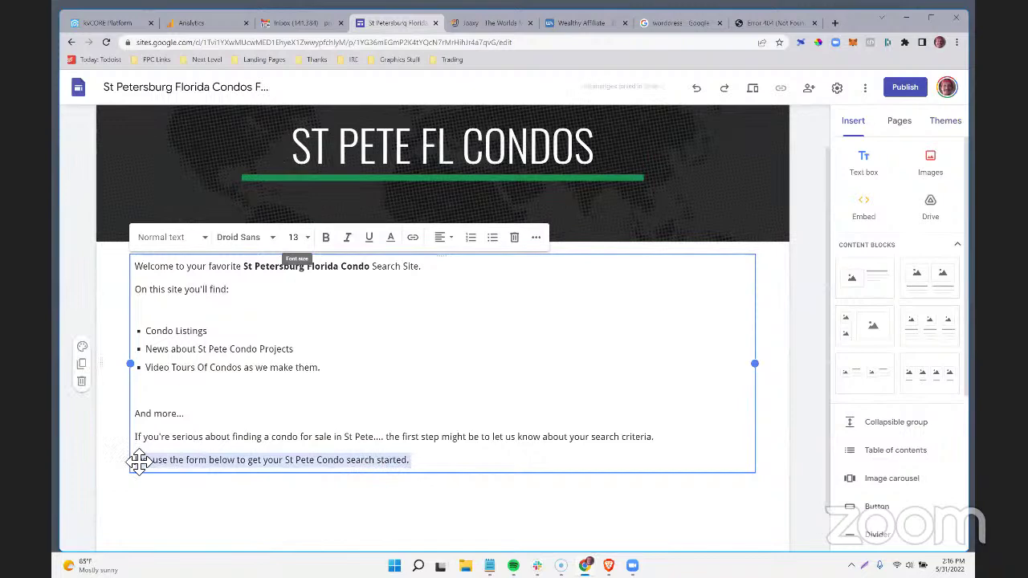
Step: Turn the form line into a heading and delete its trailing period
click(205, 239)
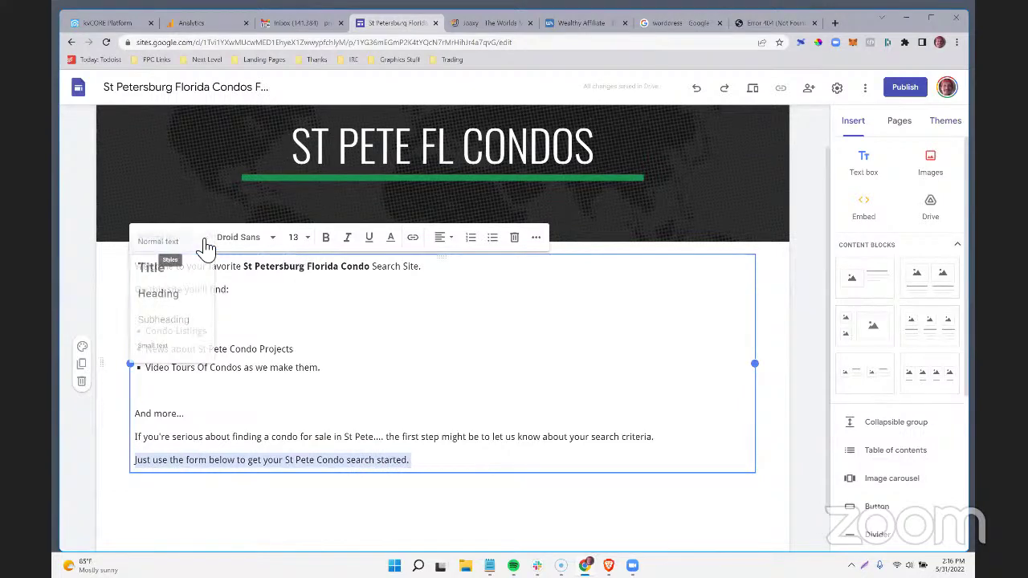
click(172, 297)
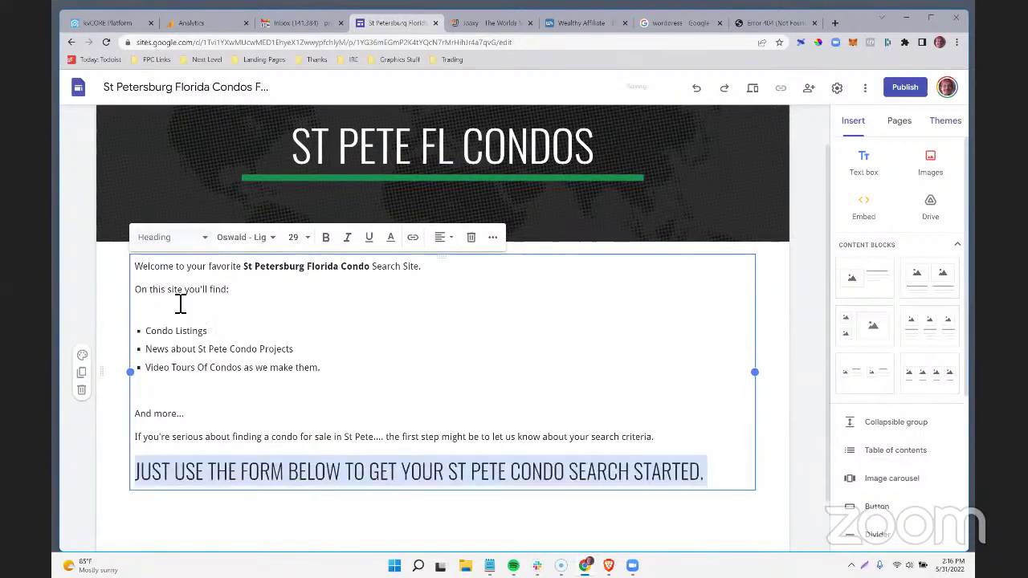
click(429, 437)
drag(731, 482, 126, 429)
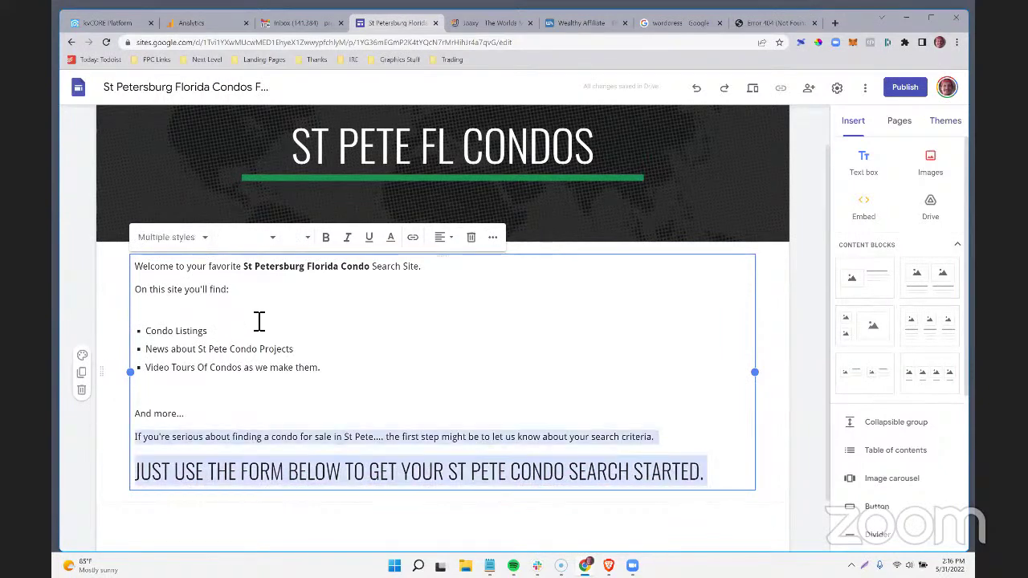
click(468, 472)
key(BackSpace)
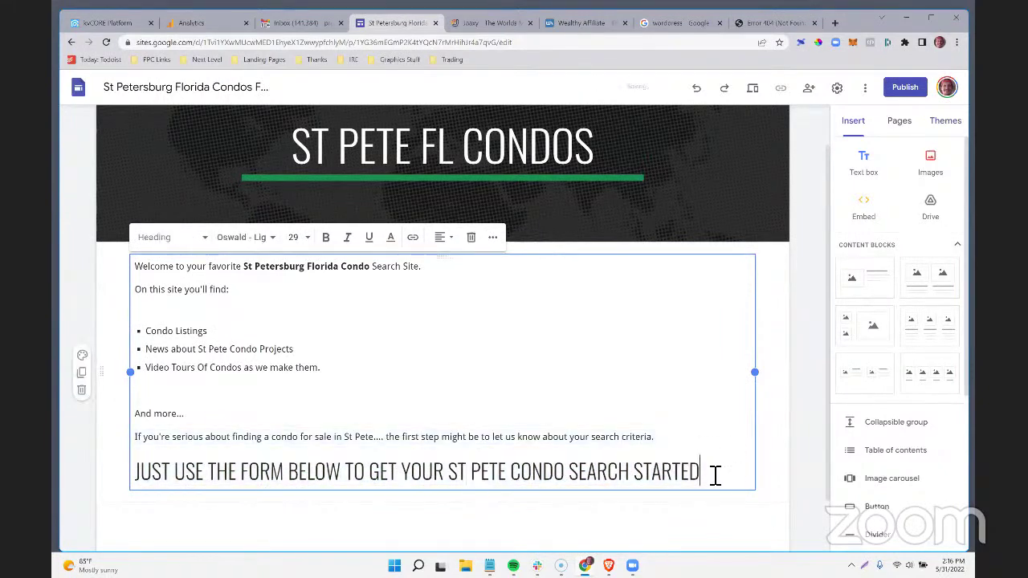
Step: Make the heading bold at size 24 and add a blank line below it
click(325, 237)
click(308, 237)
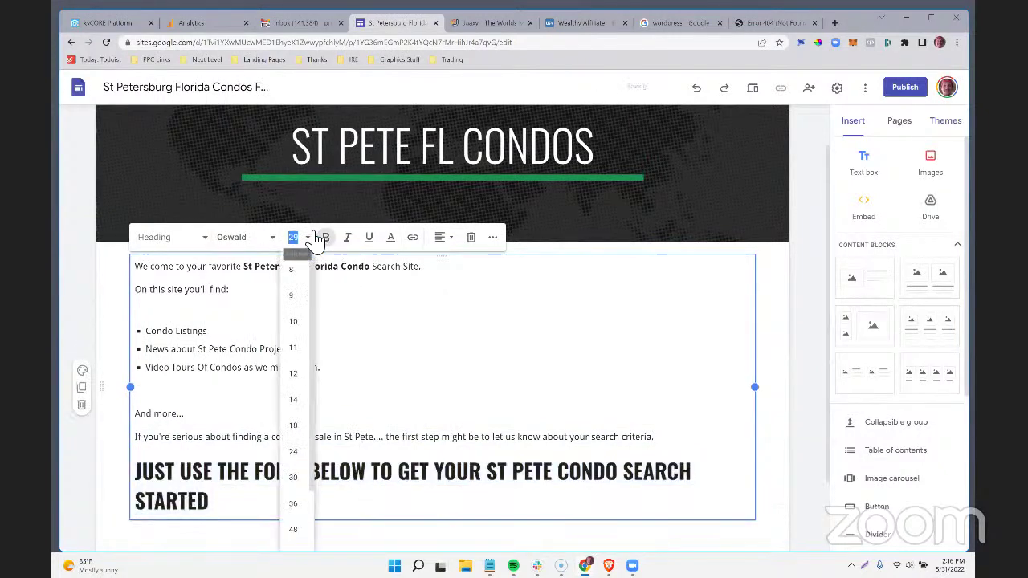
click(302, 461)
click(656, 475)
key(Return)
key(Return)
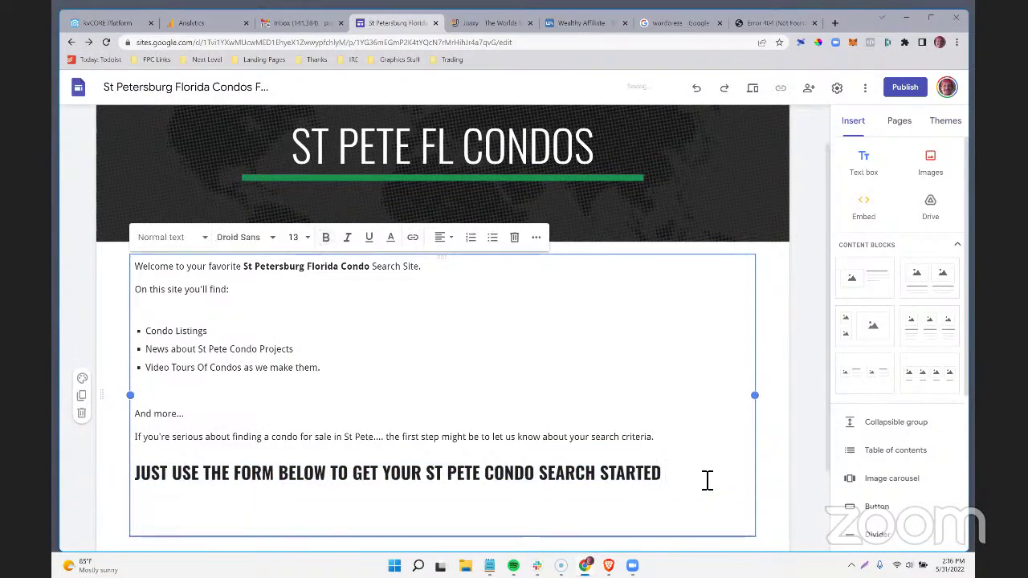
scroll(254, 179, up, 1)
scroll(139, 400, down, 2)
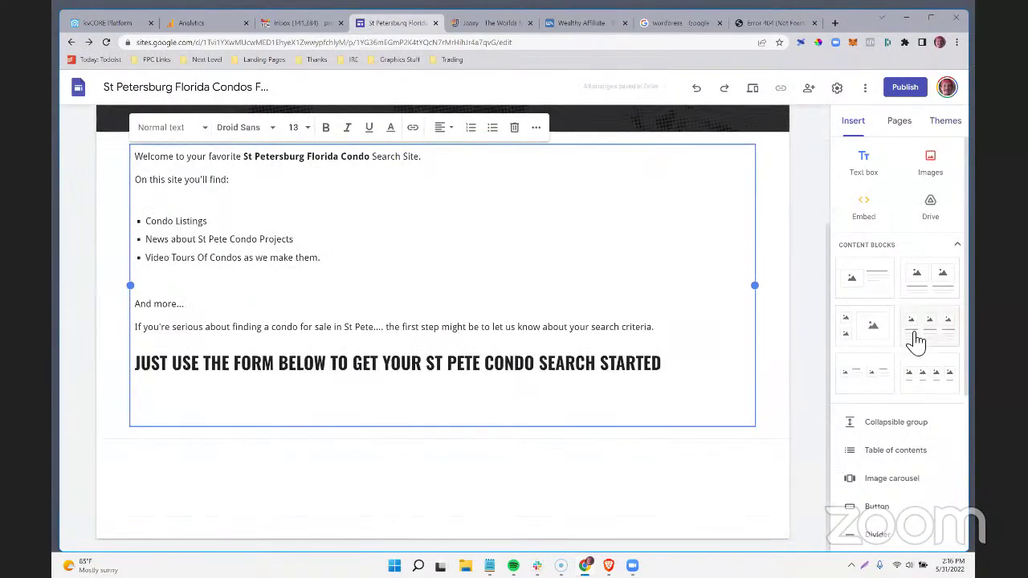
Step: Open the Forms picker in the Insert panel and scroll through the available forms
scroll(914, 343, down, 3)
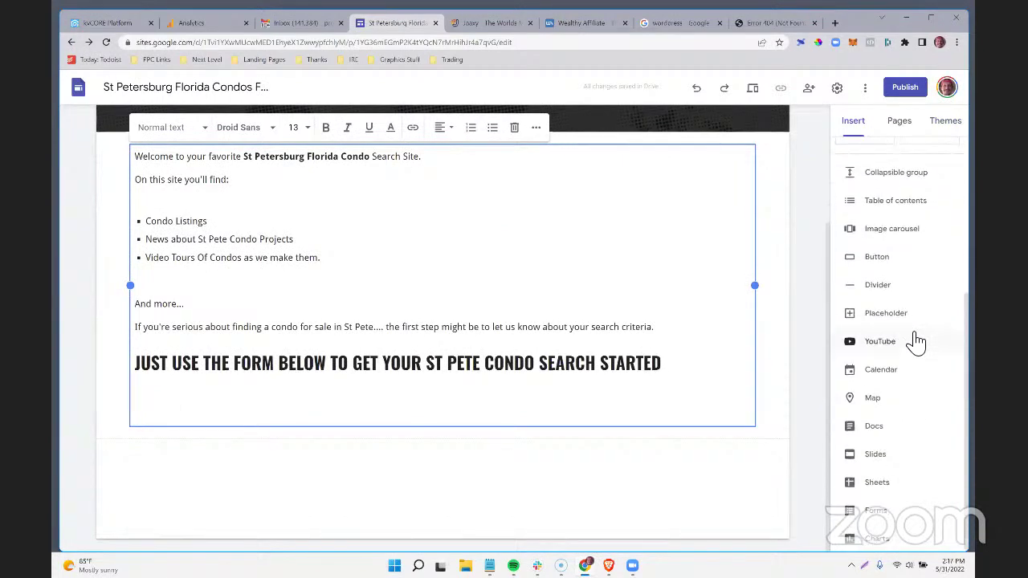
click(879, 511)
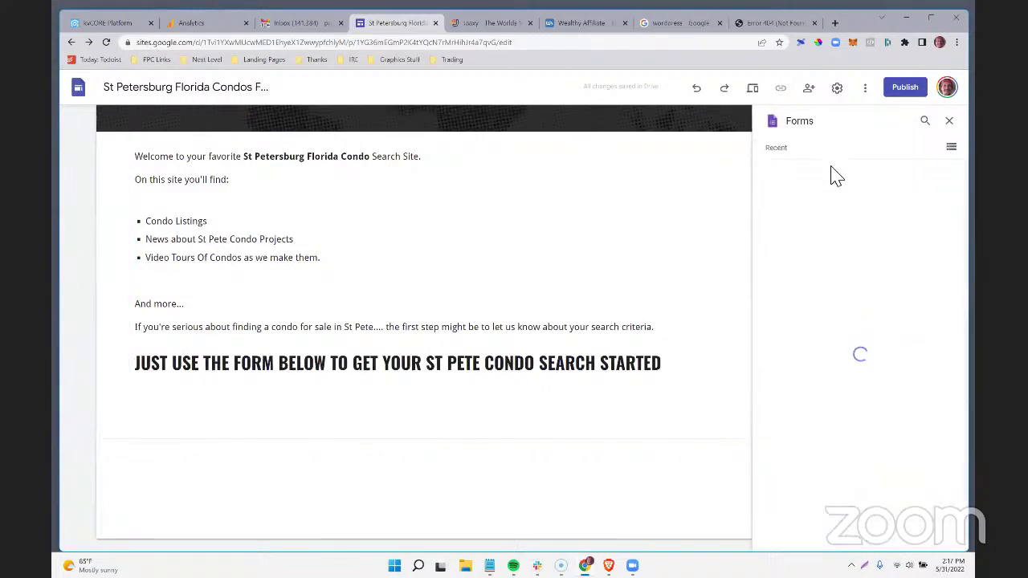
scroll(912, 267, down, 10)
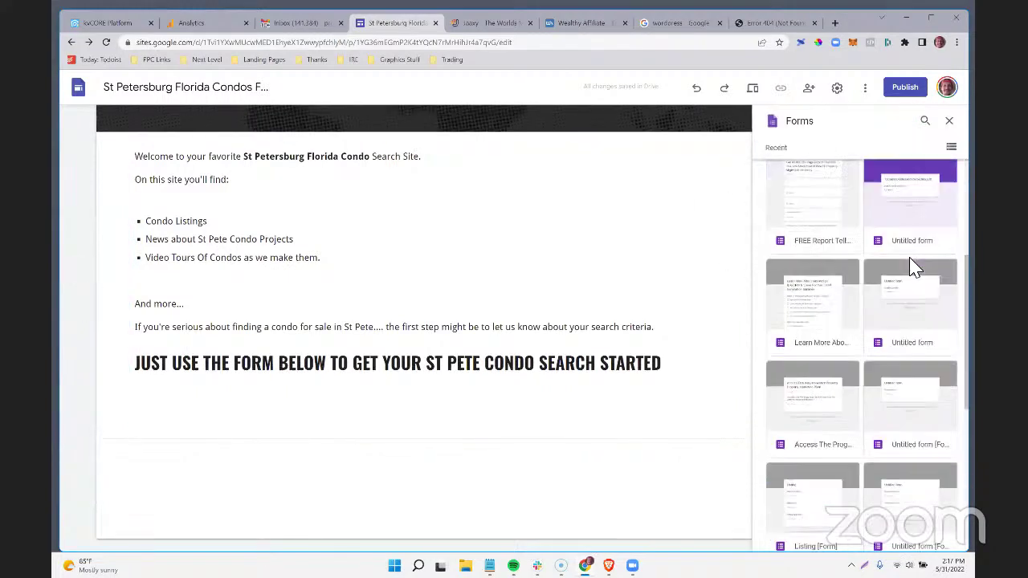
scroll(914, 266, down, 1)
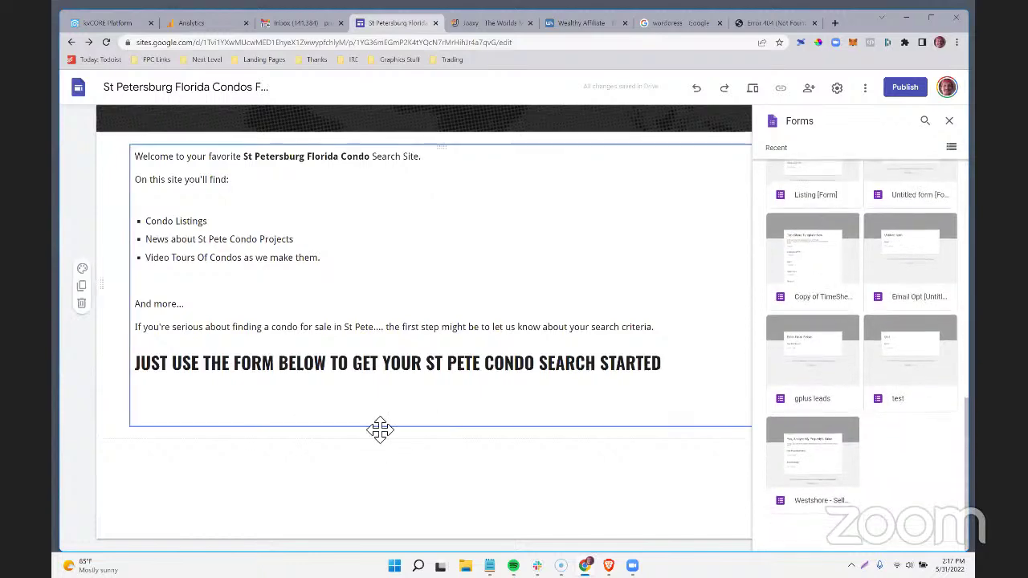
scroll(402, 351, up, 2)
scroll(403, 352, down, 2)
Step: Return to the text box, then switch to the Jaaxy keyword research tab
click(241, 422)
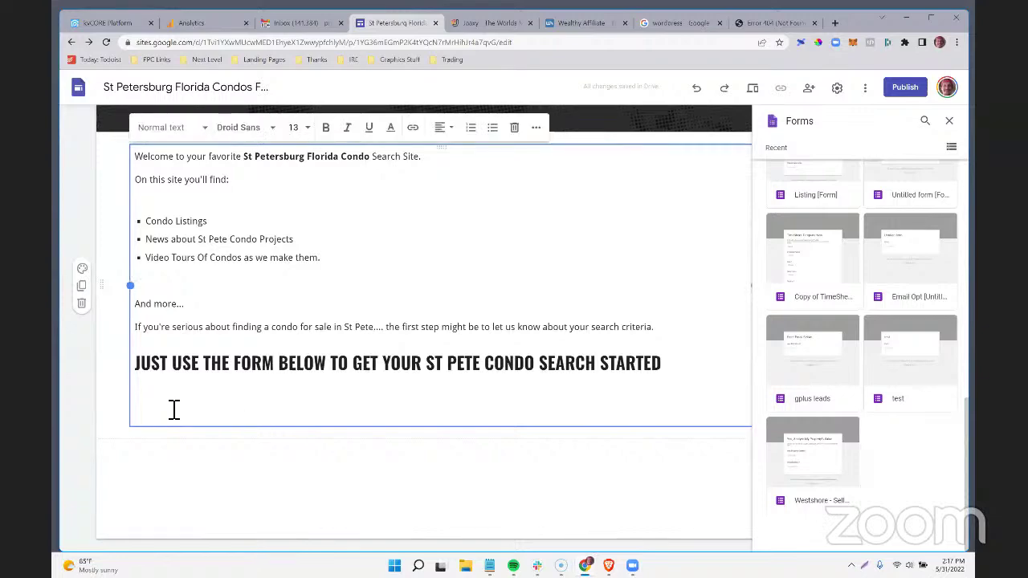
scroll(833, 374, up, 10)
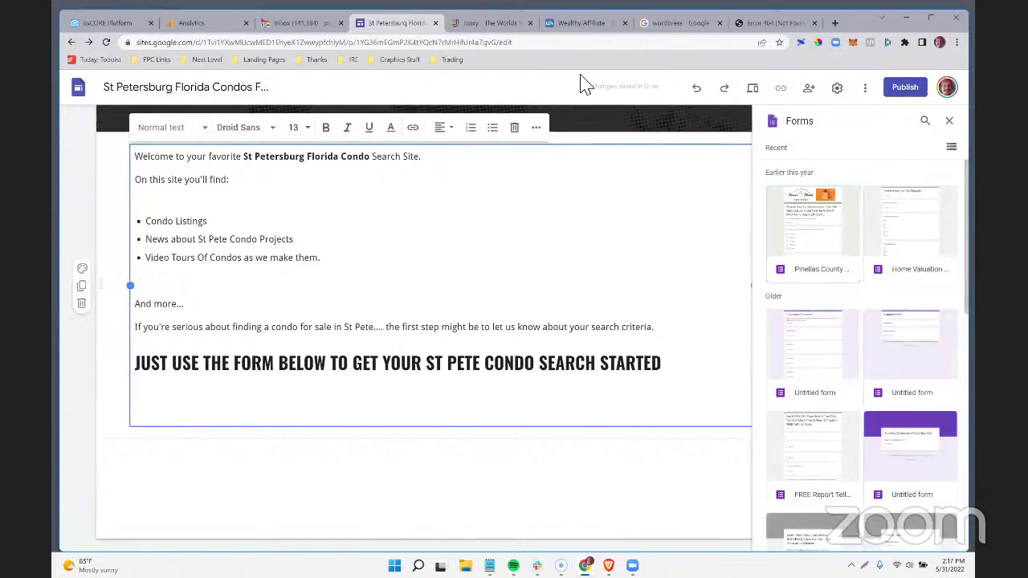
click(491, 22)
Step: Go to Google Drive and create a new blank Google Form
click(490, 44)
text(drive.google.com)
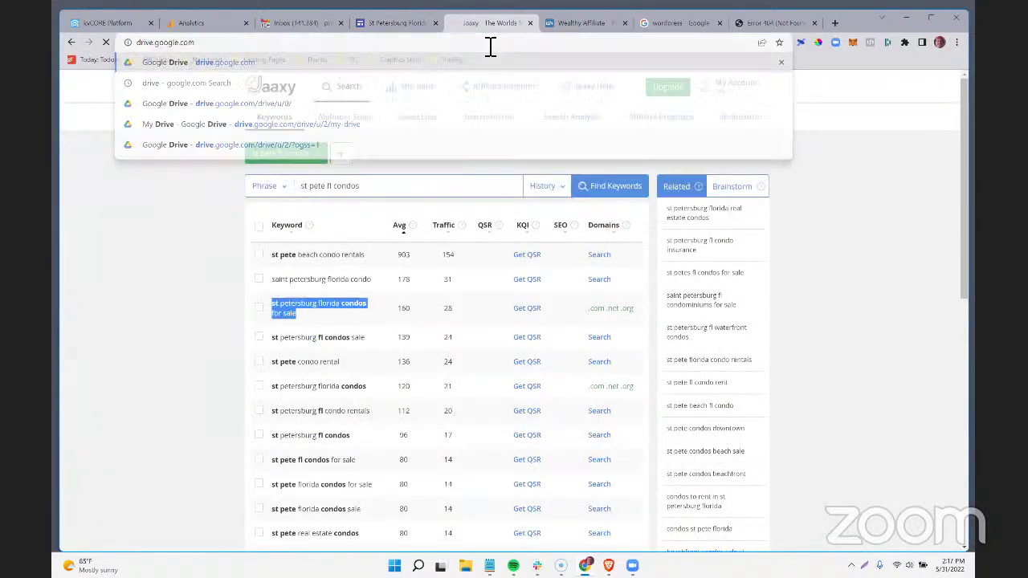
key(Return)
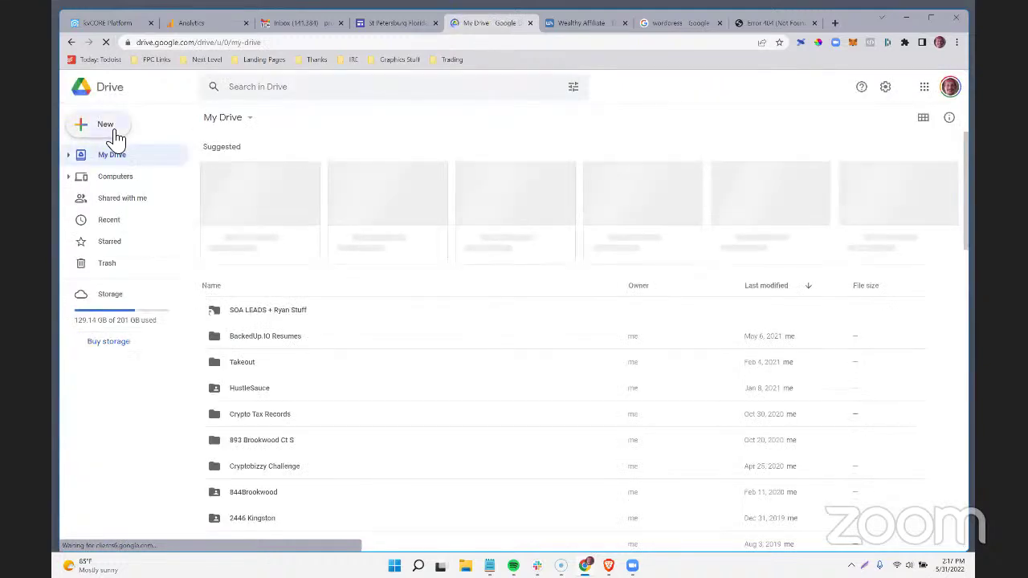
click(112, 135)
click(127, 249)
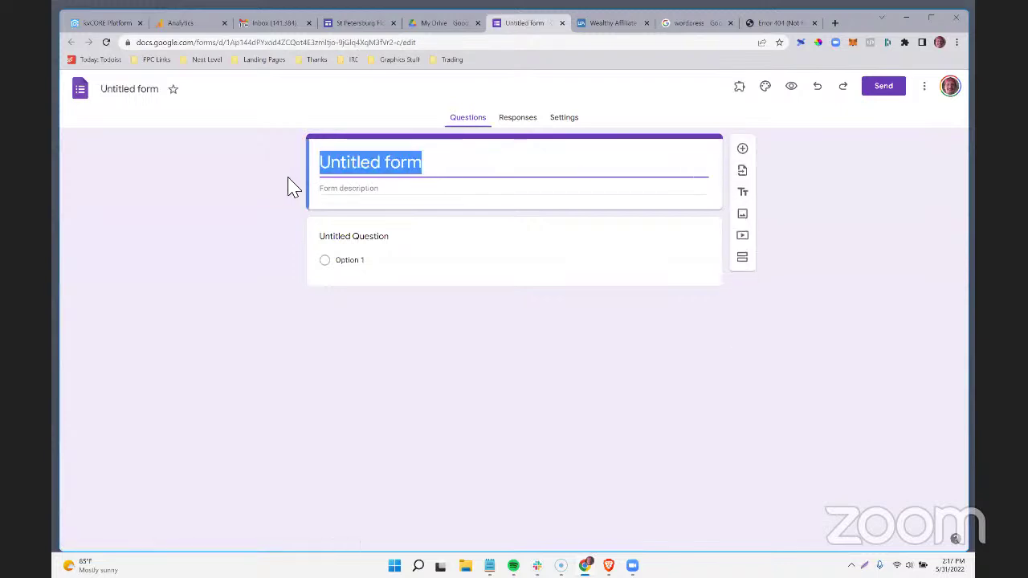
Step: Title the form 'St Pete FL Condo Criteria'
text(St Pete FL Condo Search)
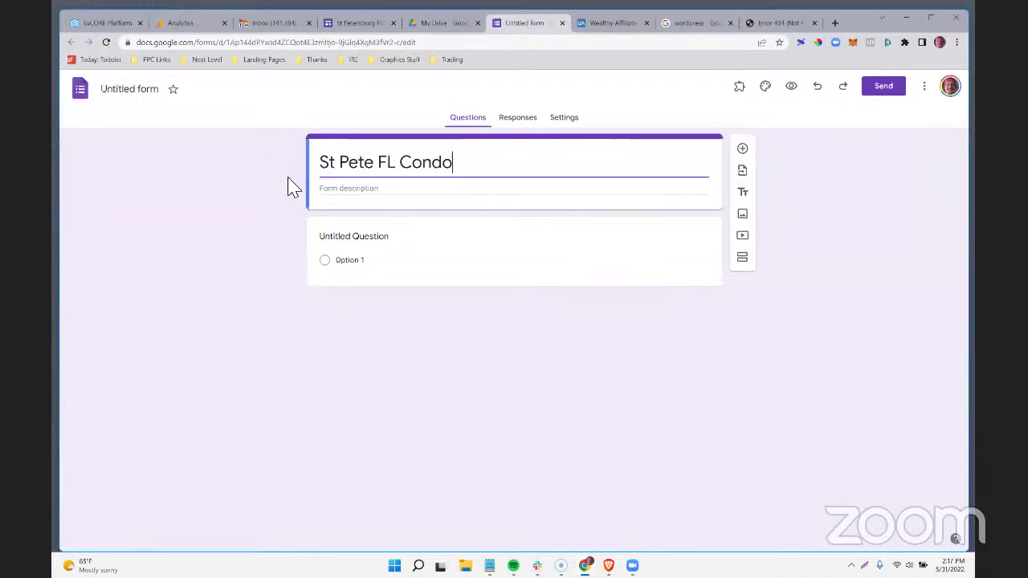
key(BackSpace)
key(BackSpace)
key(BackSpace)
key(BackSpace)
text(Criteria)
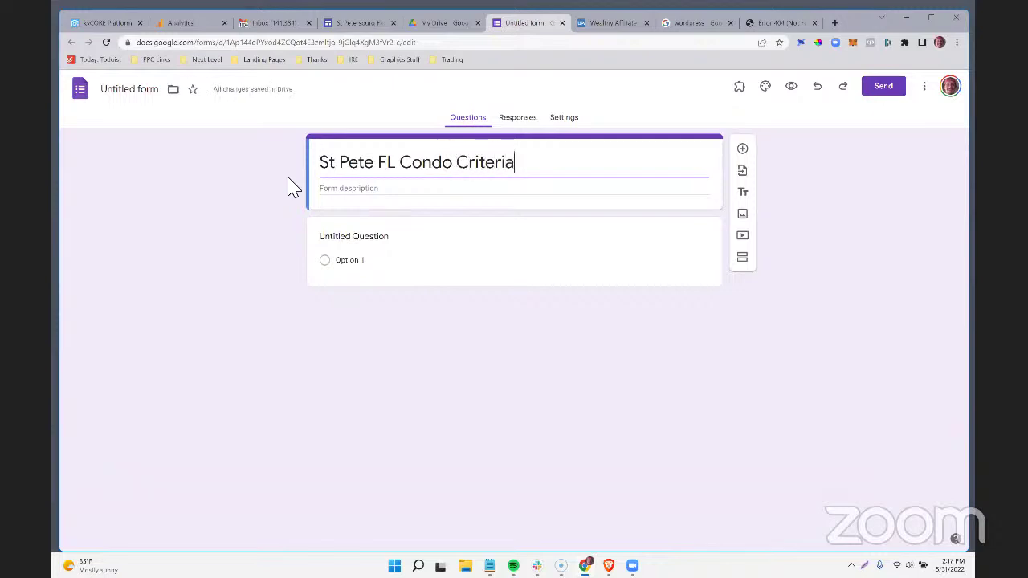
Step: Add a form description asking what sort of condo visitors might be looking for
click(344, 197)
text(Let)
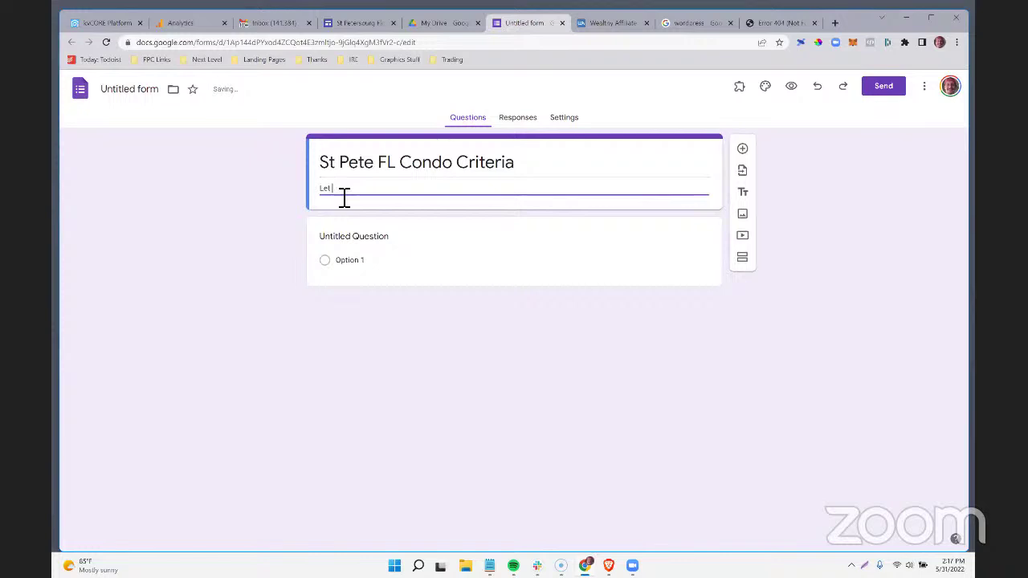
text( us know what sort of condo you might be looking for.)
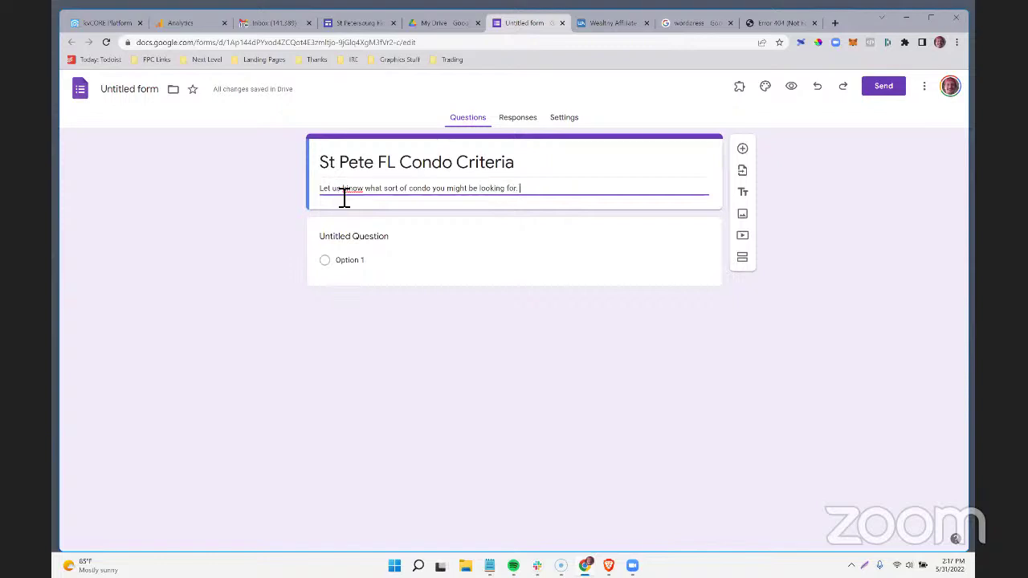
click(364, 193)
key(BackSpace)
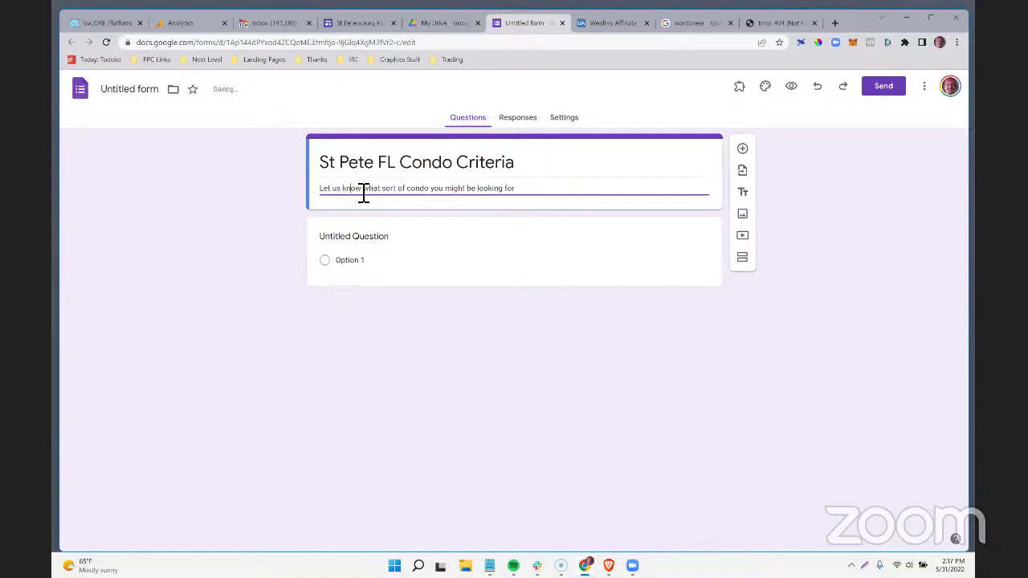
click(359, 246)
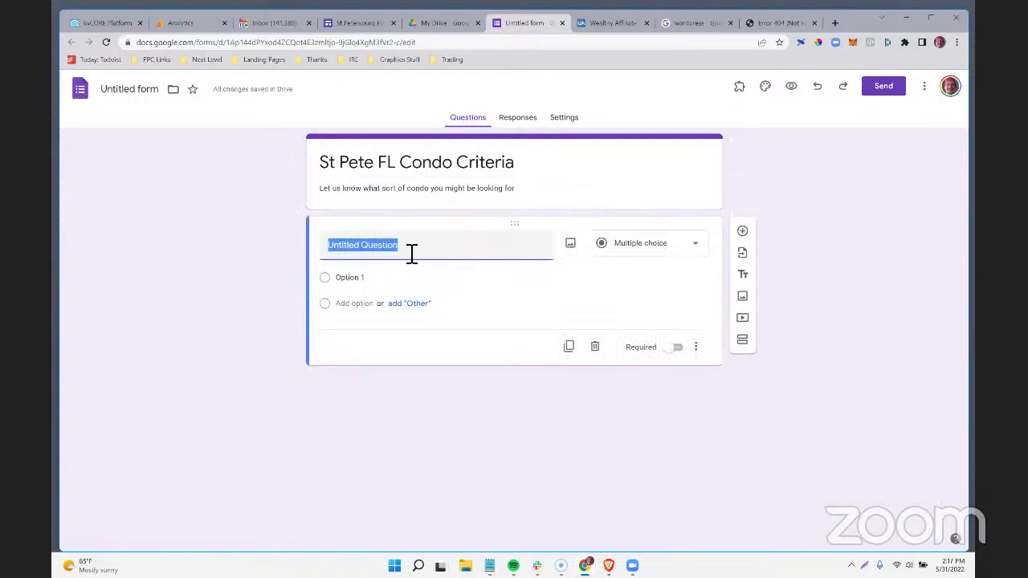
Step: Write the question 'How Many Bedrooms? Do You Need?' with answer choices 1 through 4
key(BackSpace)
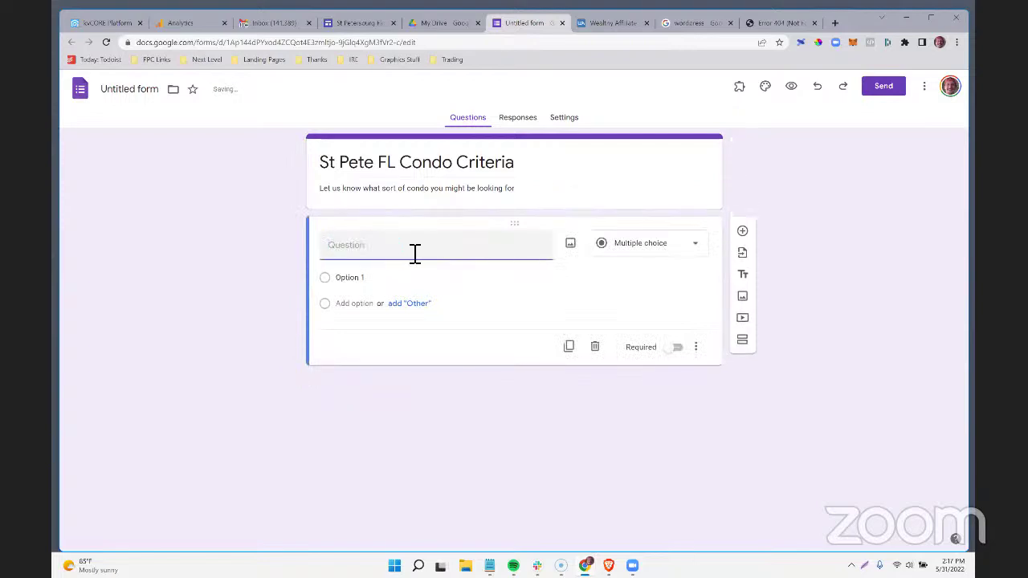
text(I)
key(BackSpace)
text(Are)
key(BackSpace)
key(BackSpace)
key(BackSpace)
key(BackSpace)
key(BackSpace)
key(BackSpace)
key(BackSpace)
key(BackSpace)
text(How Many Bedrooms?)
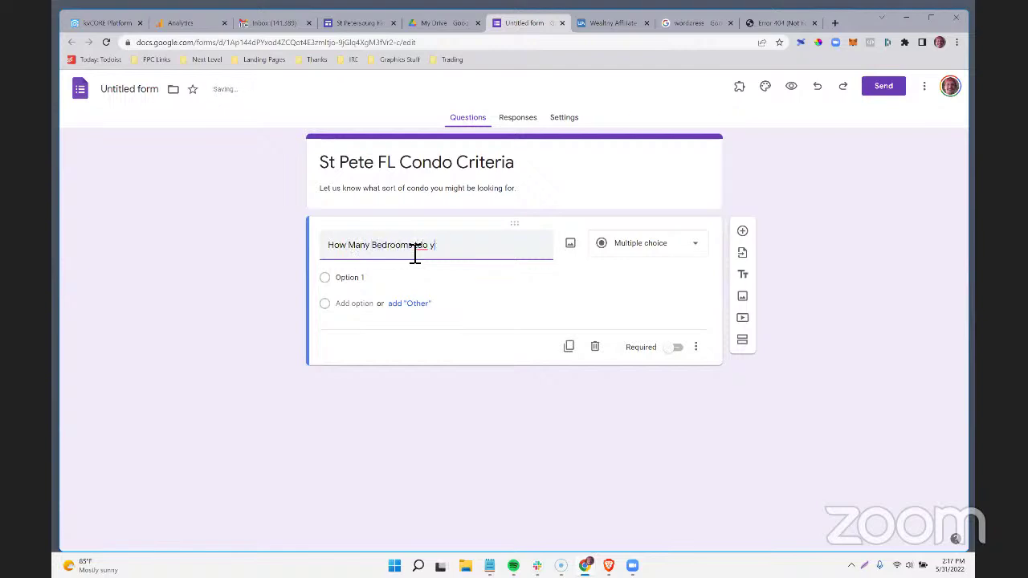
text( Do You Need?)
click(371, 285)
text(1)
click(356, 325)
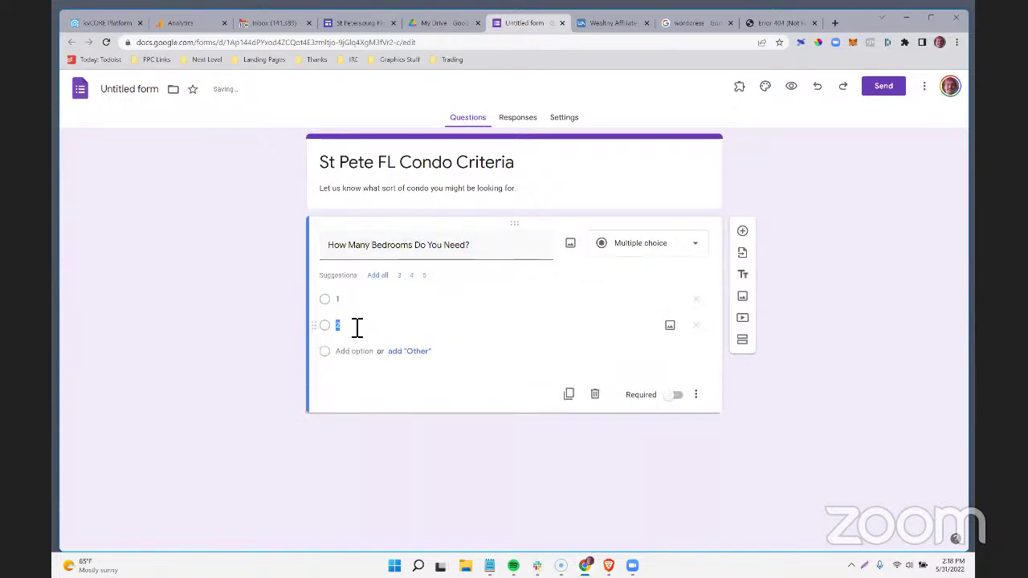
click(352, 353)
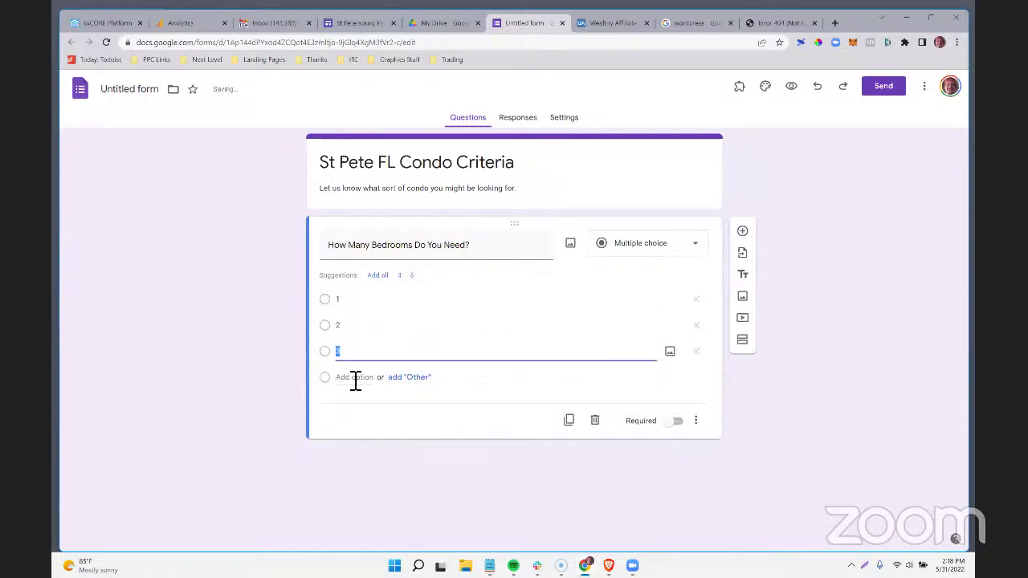
click(355, 376)
click(254, 376)
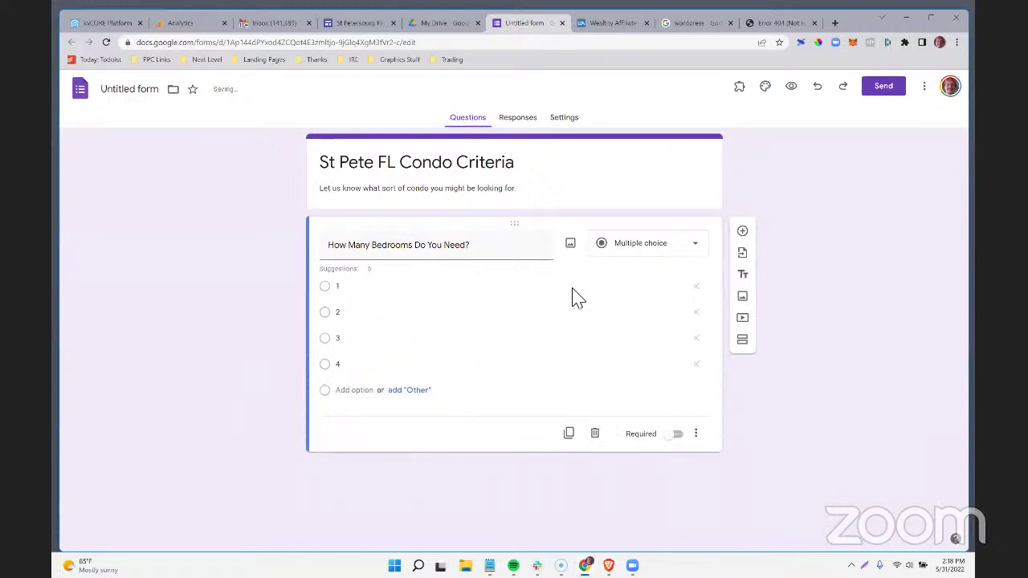
Step: Add a short-answer question 'Best Email To'
click(741, 233)
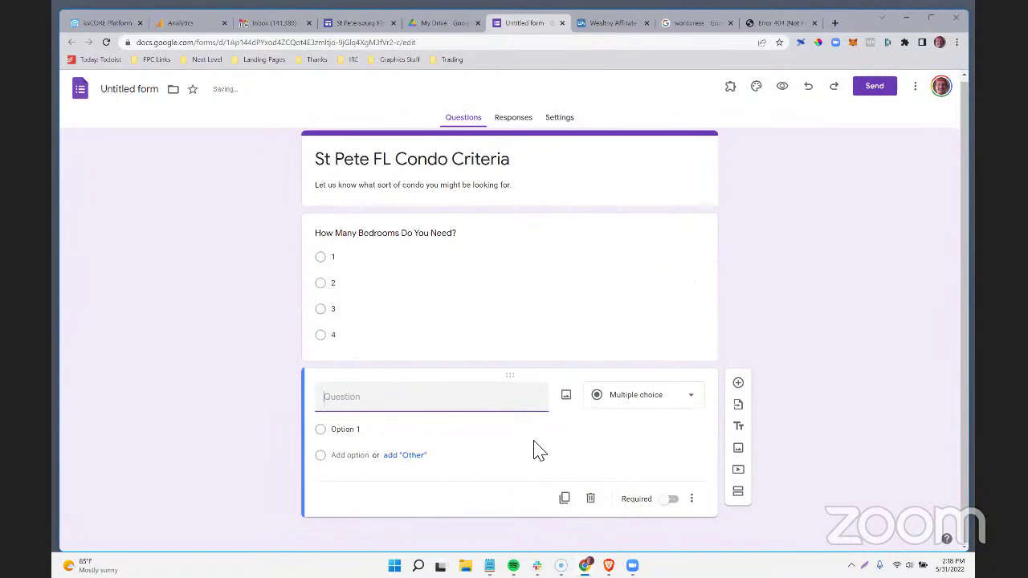
click(664, 398)
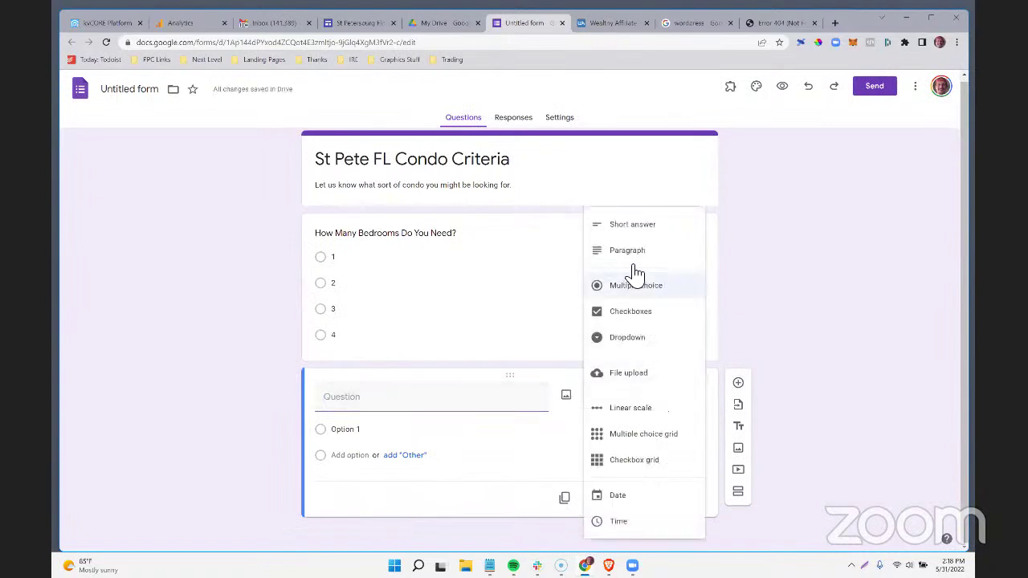
click(632, 226)
text(Best Email To Send You A List?)
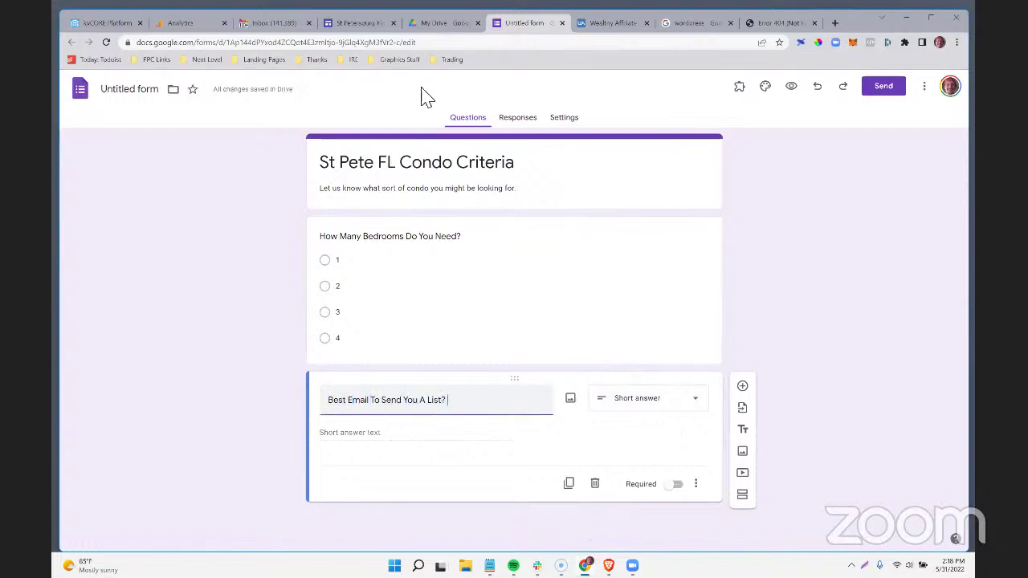
Step: Name the form file 'St Pete FL Condo Criteria'
click(924, 86)
click(269, 330)
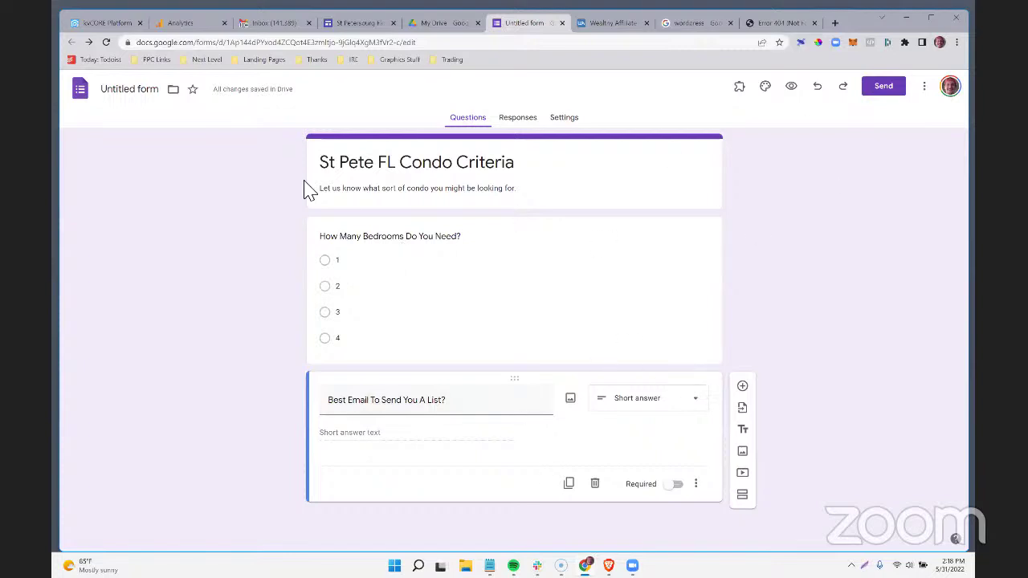
click(118, 90)
click(292, 309)
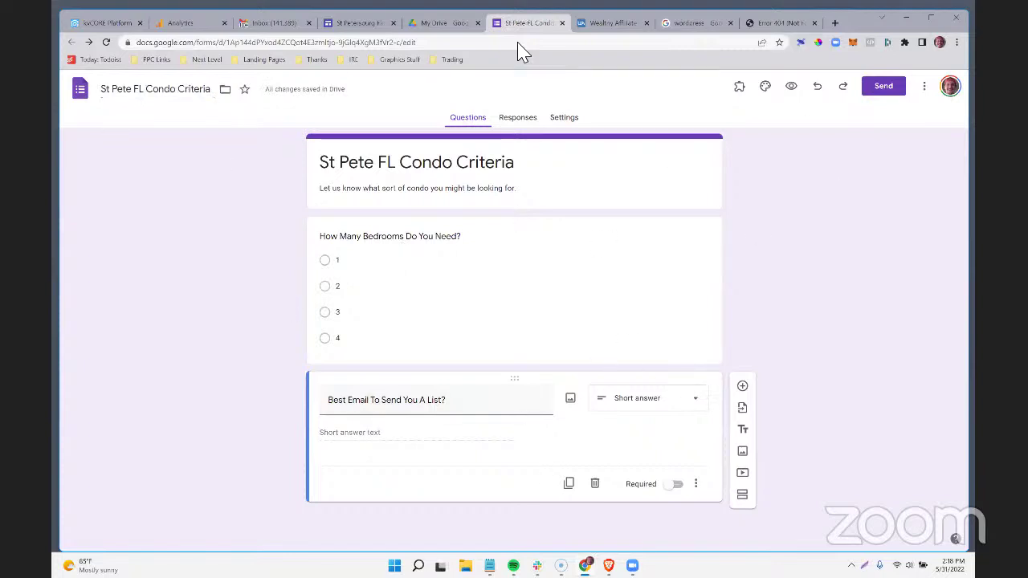
click(924, 86)
click(788, 189)
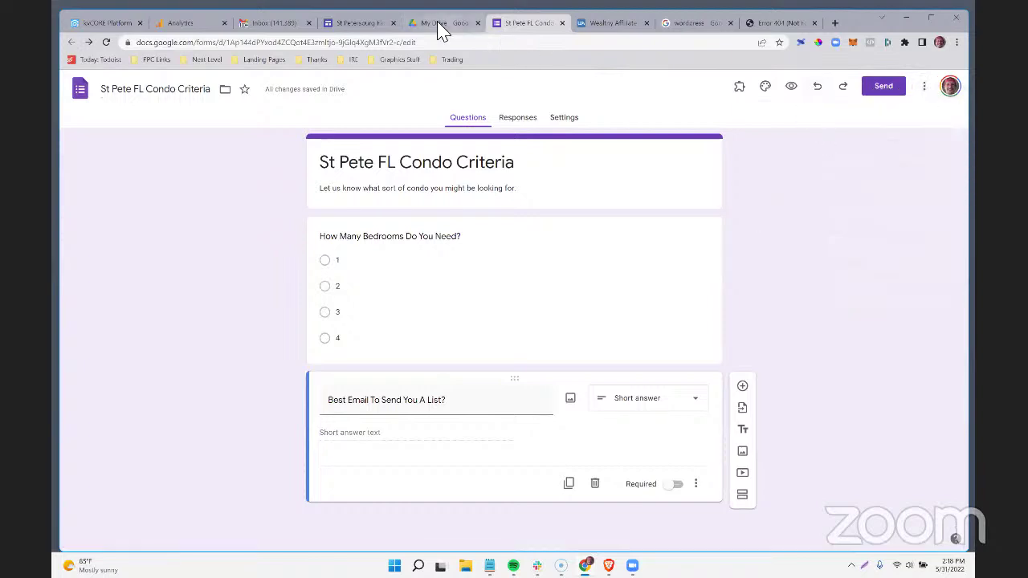
Step: Insert the St Pete FL Condo Criteria form beneath the condo search heading and check its placement
click(358, 23)
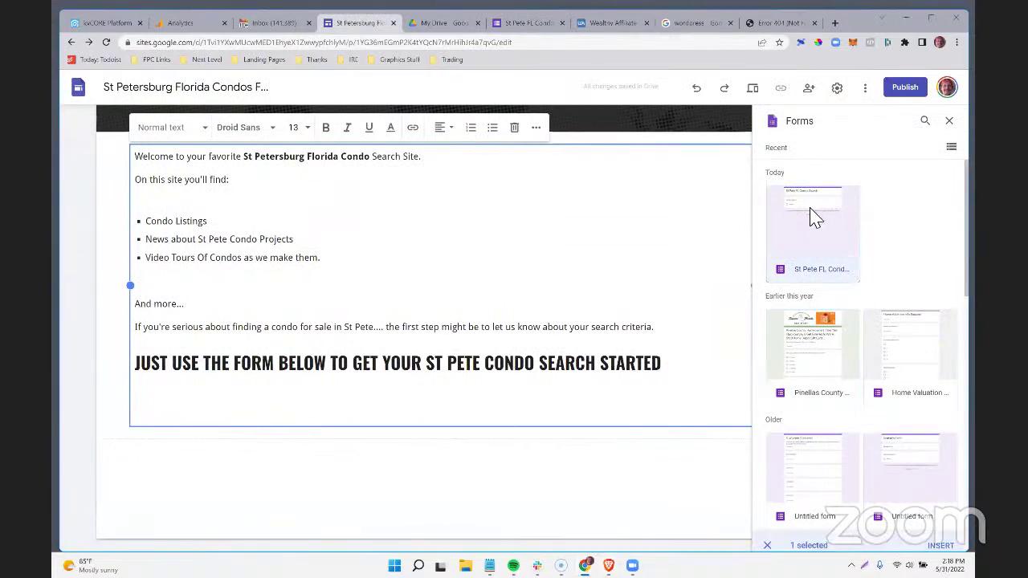
click(797, 245)
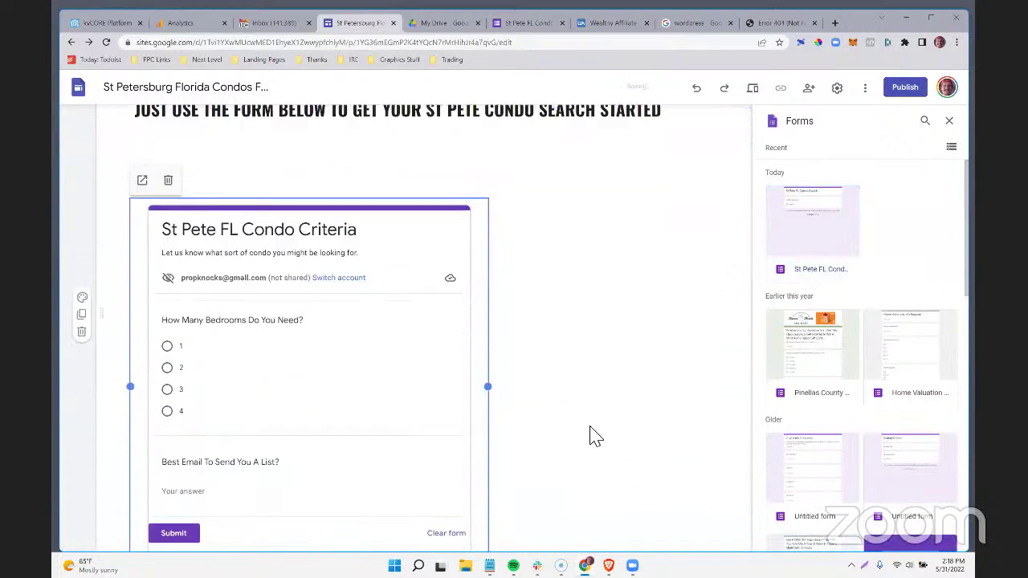
click(239, 231)
scroll(345, 405, down, 3)
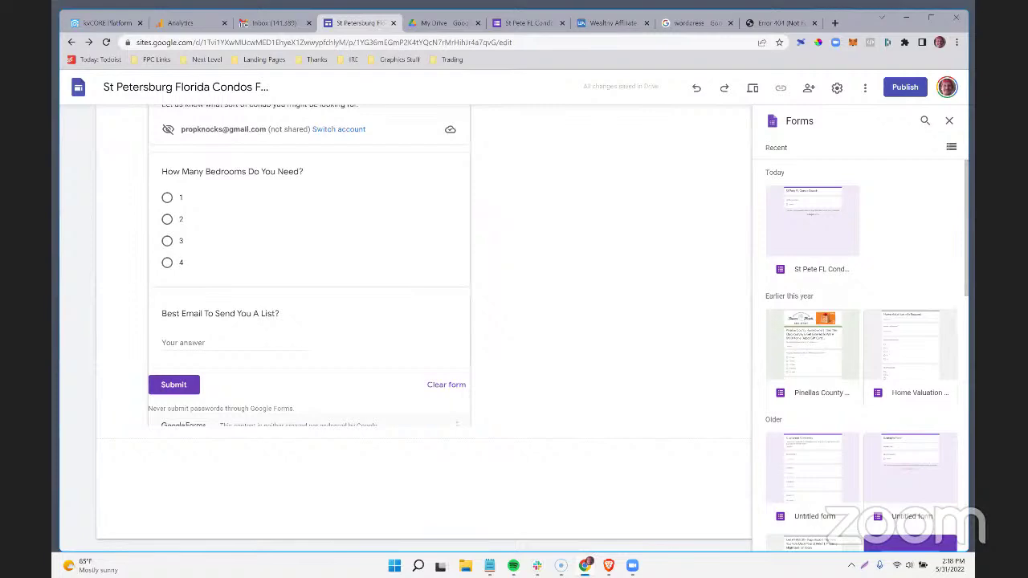
scroll(342, 308, up, 10)
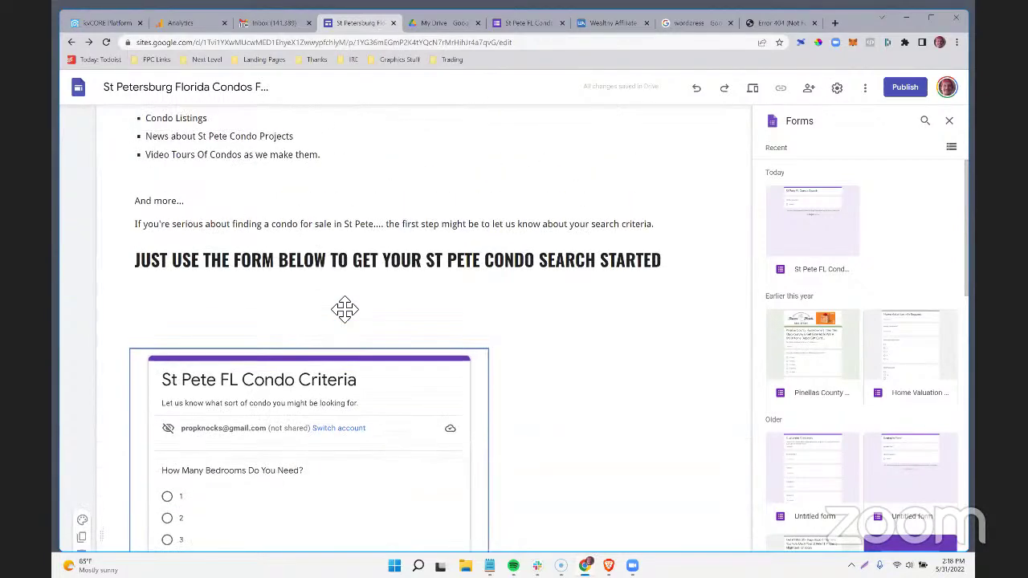
scroll(205, 275, up, 1)
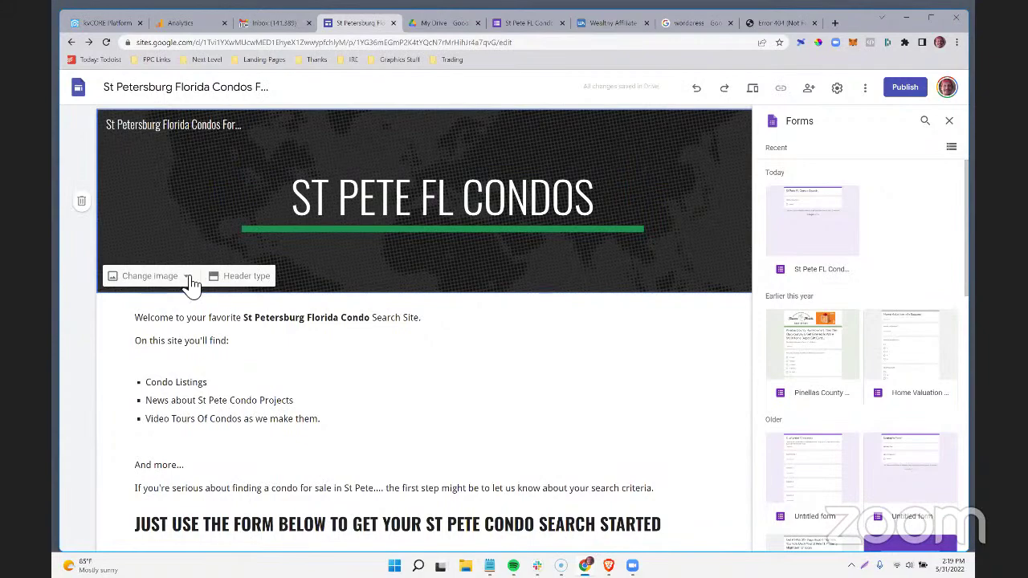
Step: Replace the header background with a beach photo found by searching 'st pete fl'
click(152, 276)
click(159, 336)
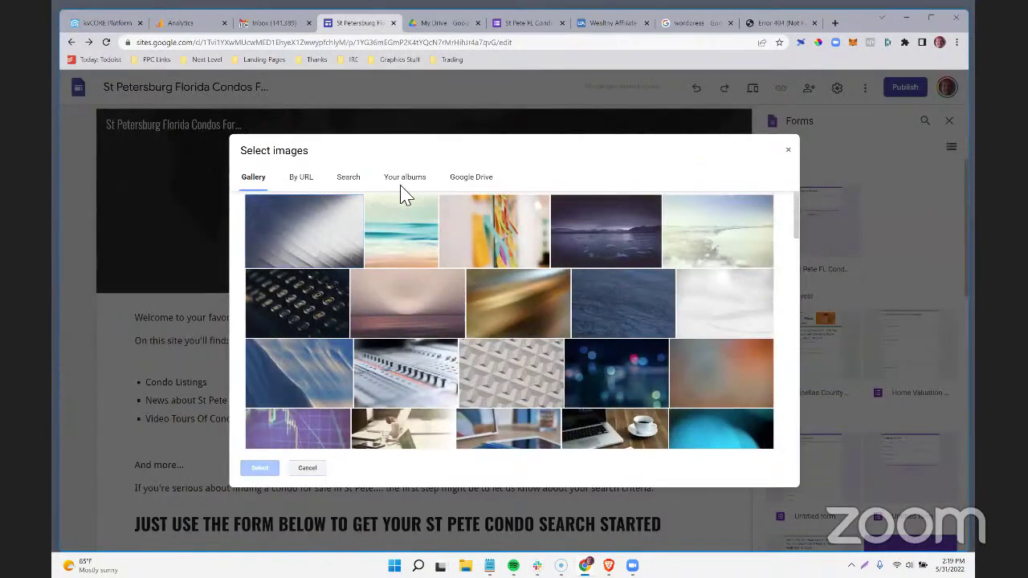
click(350, 180)
text(st pete)
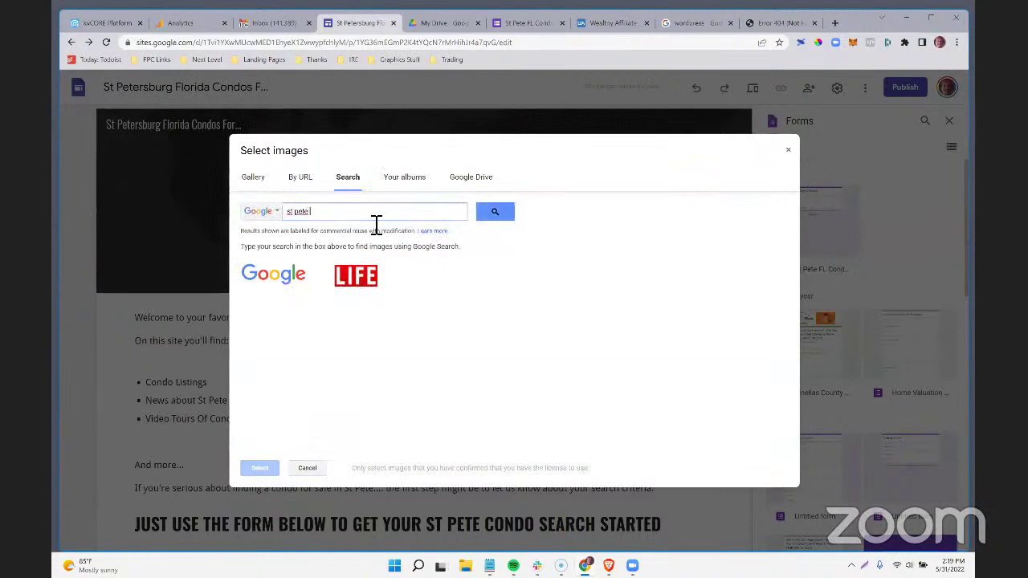
text( fl)
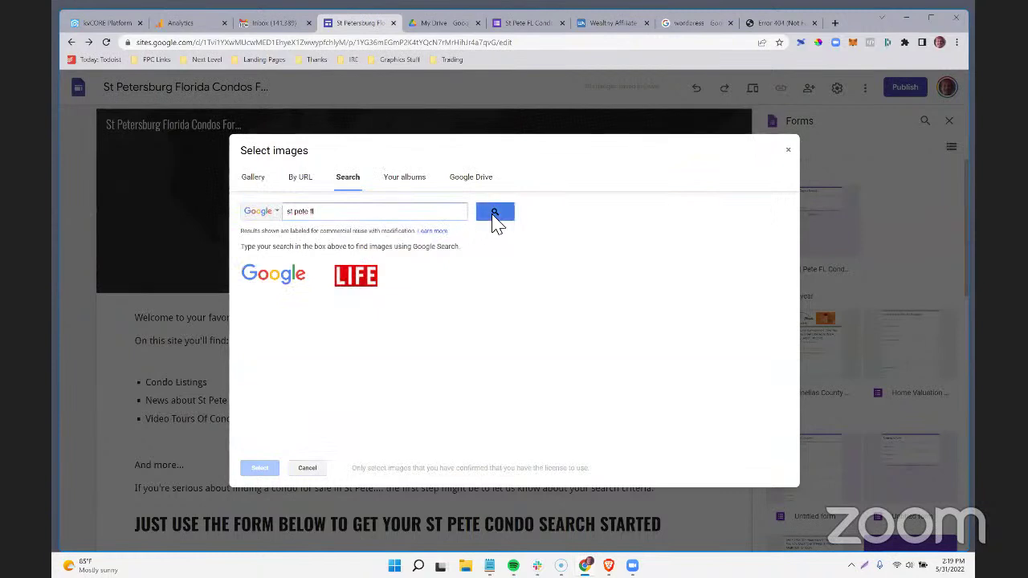
click(493, 213)
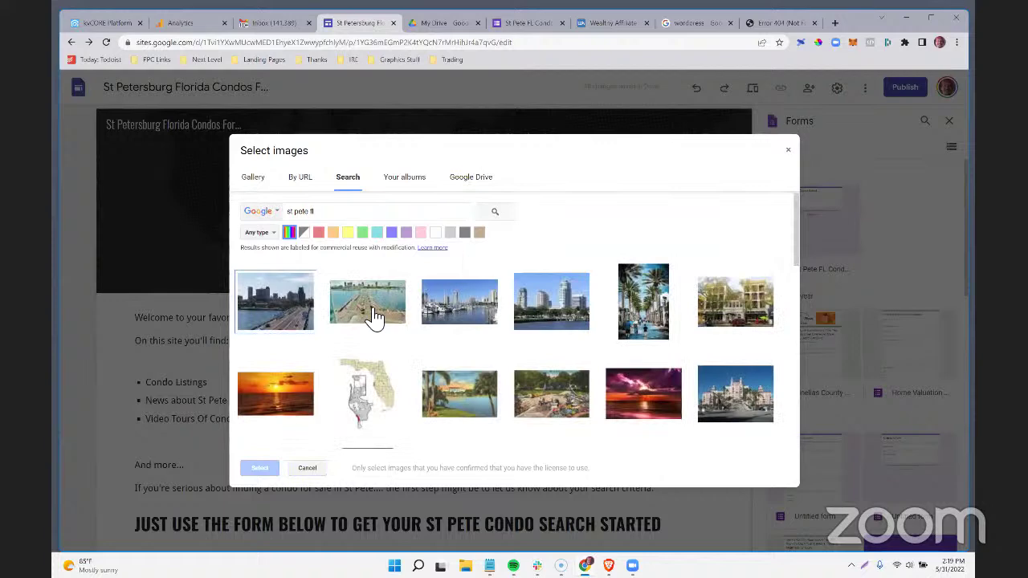
scroll(657, 298, down, 1)
scroll(658, 299, down, 3)
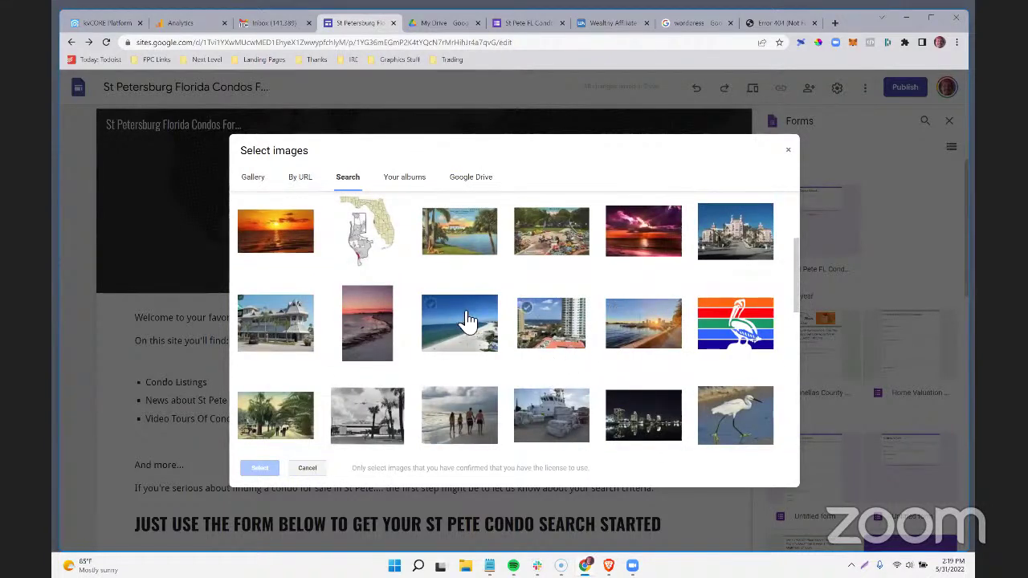
click(458, 329)
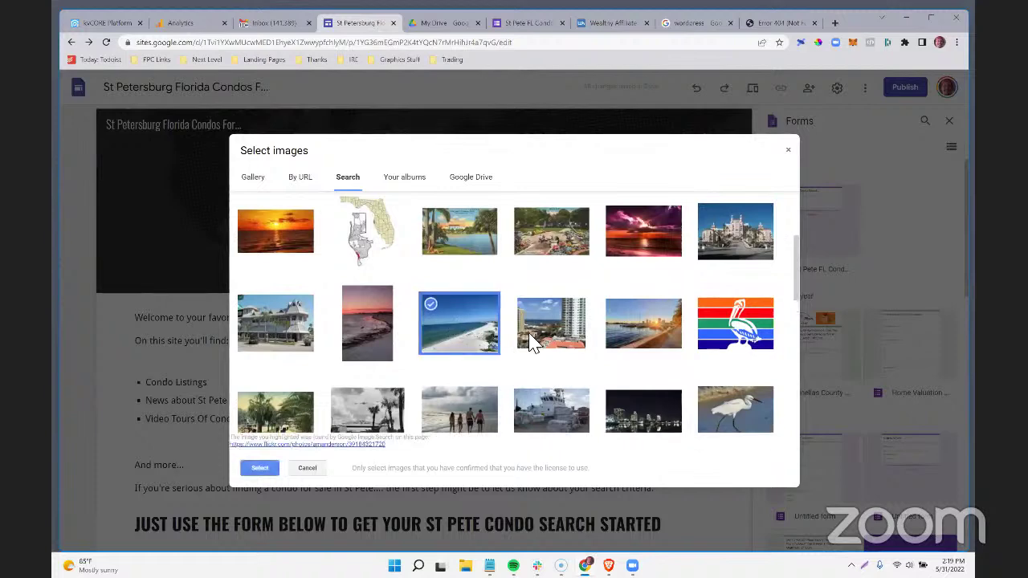
scroll(592, 363, down, 4)
click(260, 467)
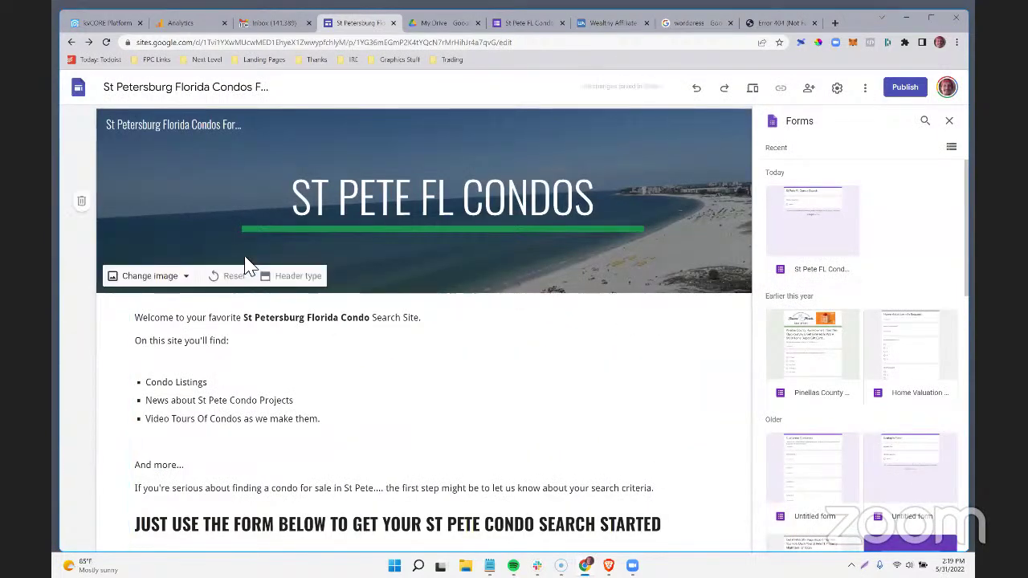
Step: Look over the site title and logo settings, leaving them unchanged
click(171, 126)
click(145, 163)
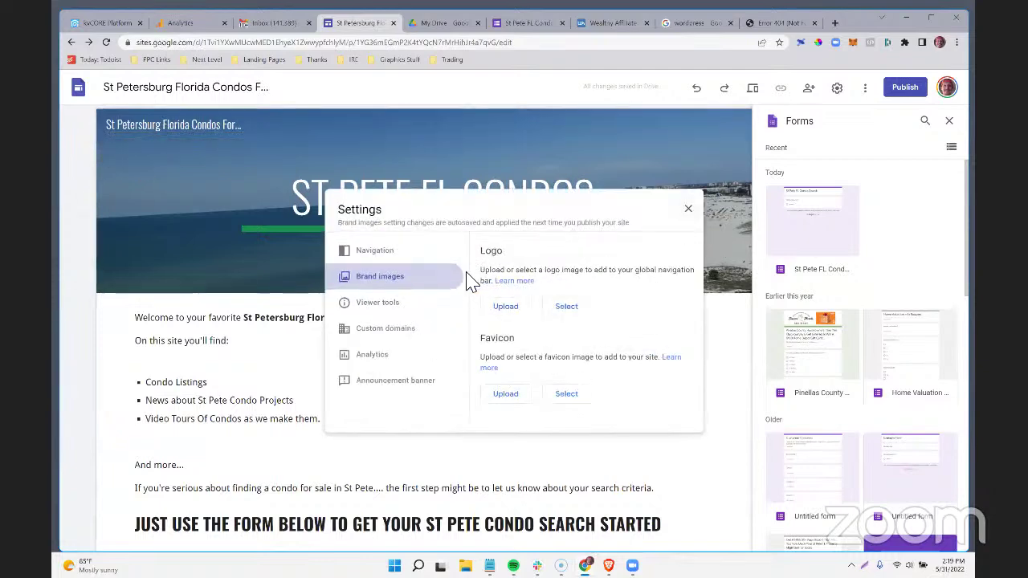
click(688, 210)
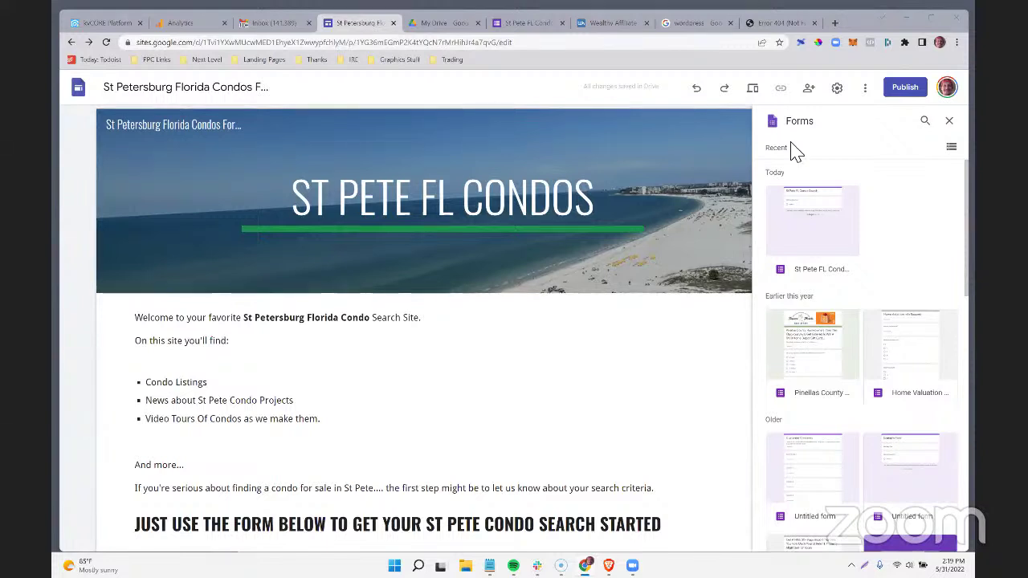
Step: Publish the site with the web address shortened to stpetersburgfloridacondos
click(908, 88)
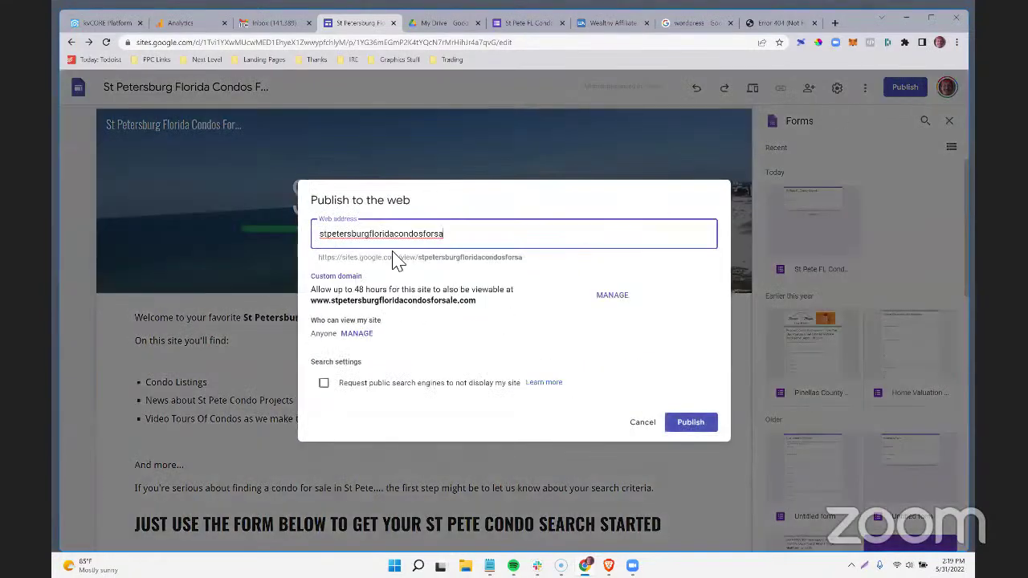
drag(324, 242, 448, 243)
click(460, 243)
text(l)
key(BackSpace)
text(l)
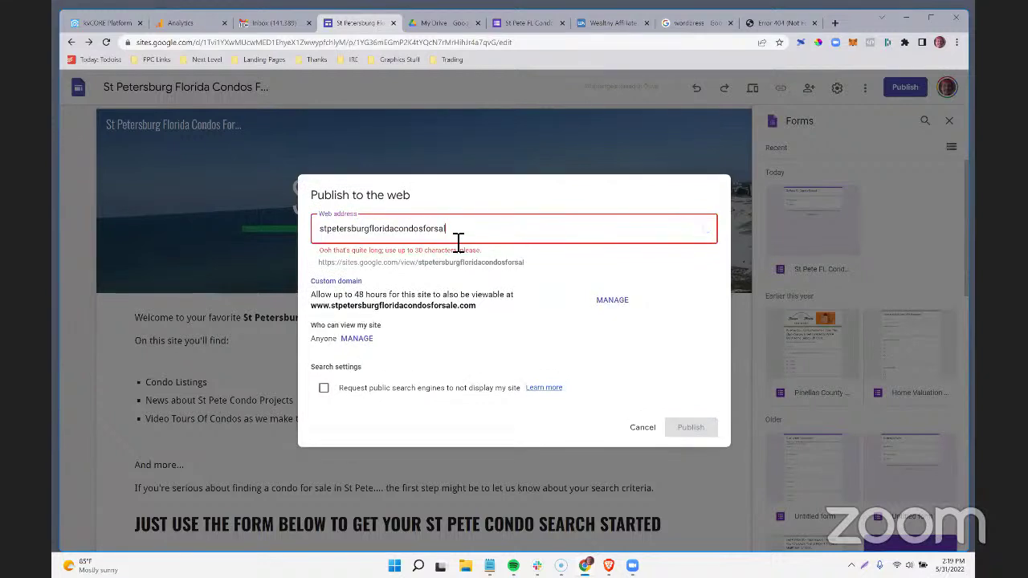
key(BackSpace)
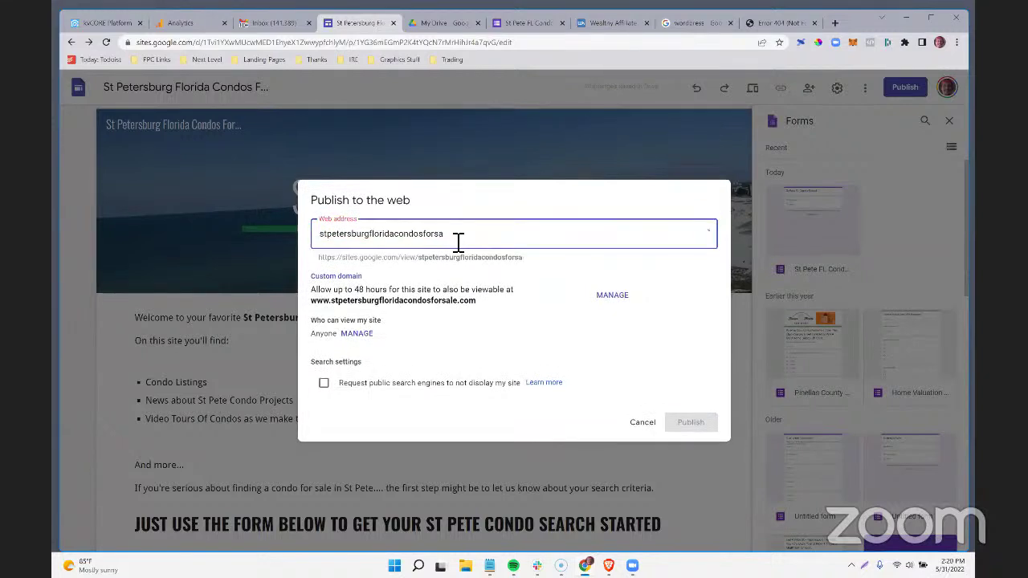
key(BackSpace)
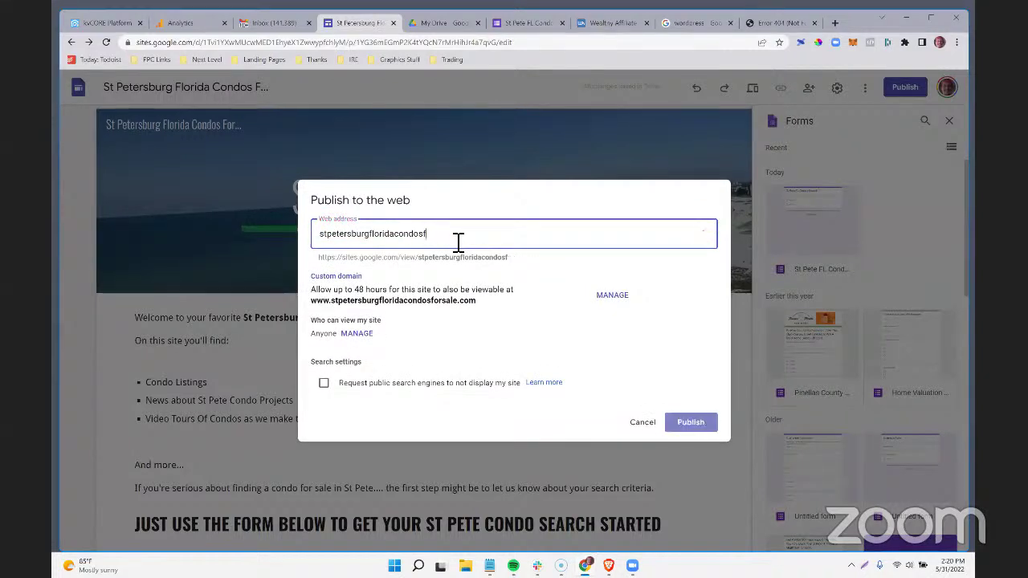
key(BackSpace)
key(BackSpace)
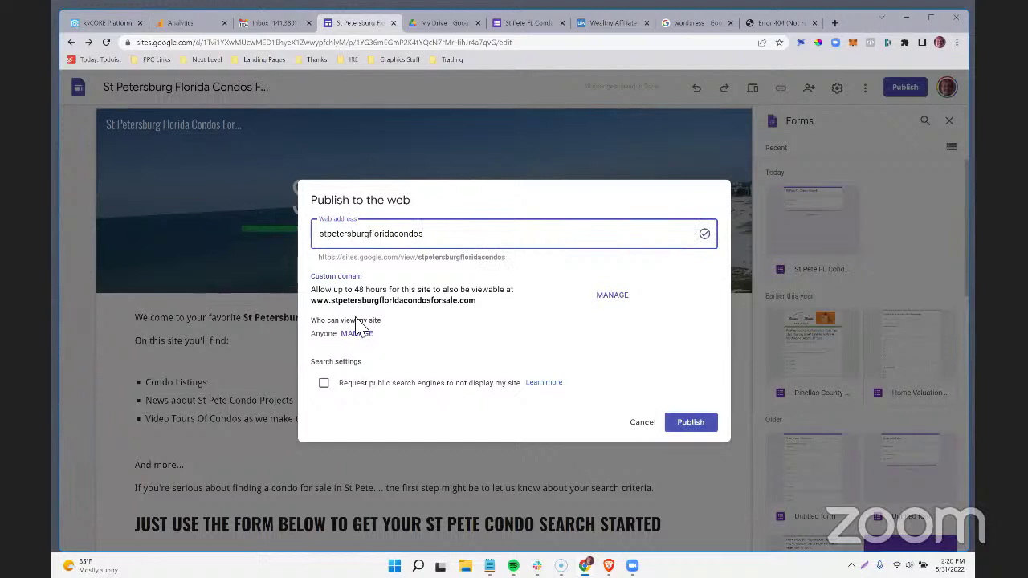
drag(323, 291, 493, 310)
click(493, 310)
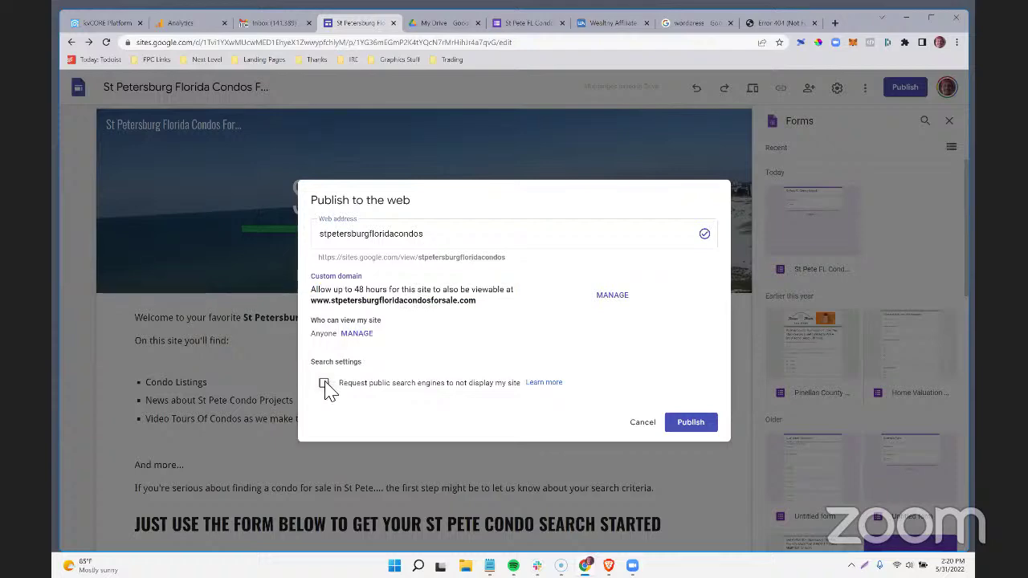
click(685, 428)
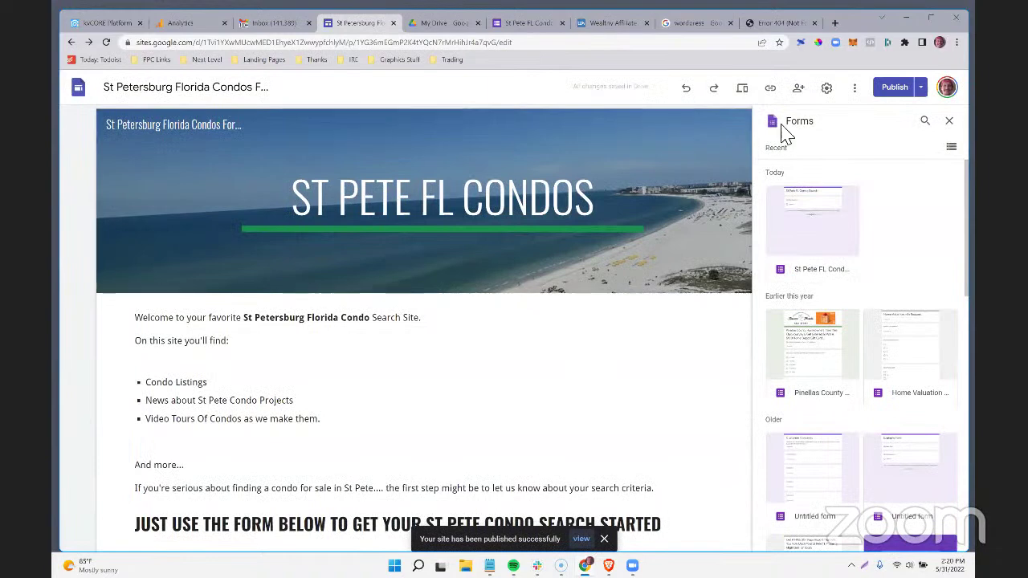
Step: Dismiss the publish review notice and open the published site
click(923, 88)
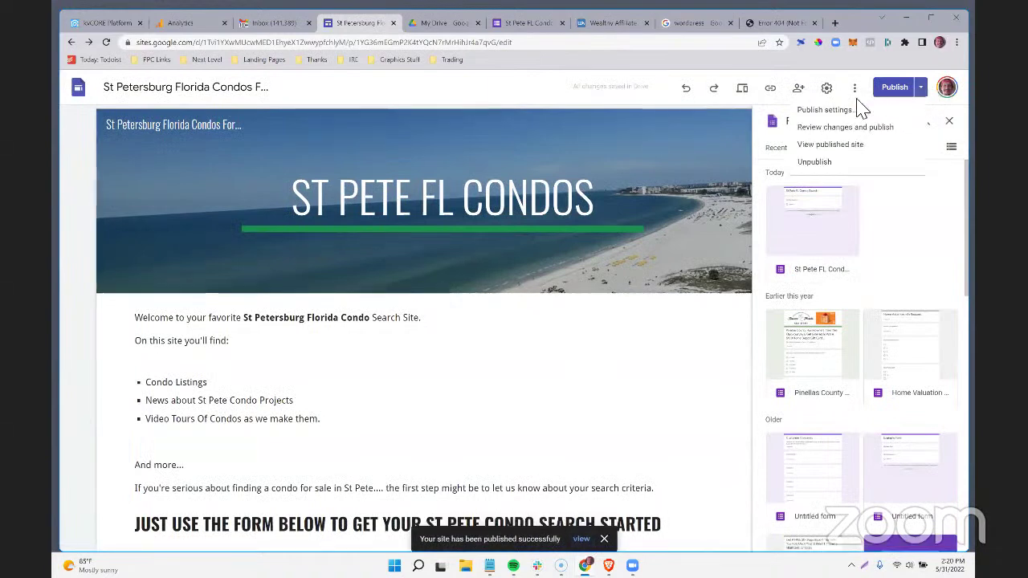
click(891, 95)
click(909, 96)
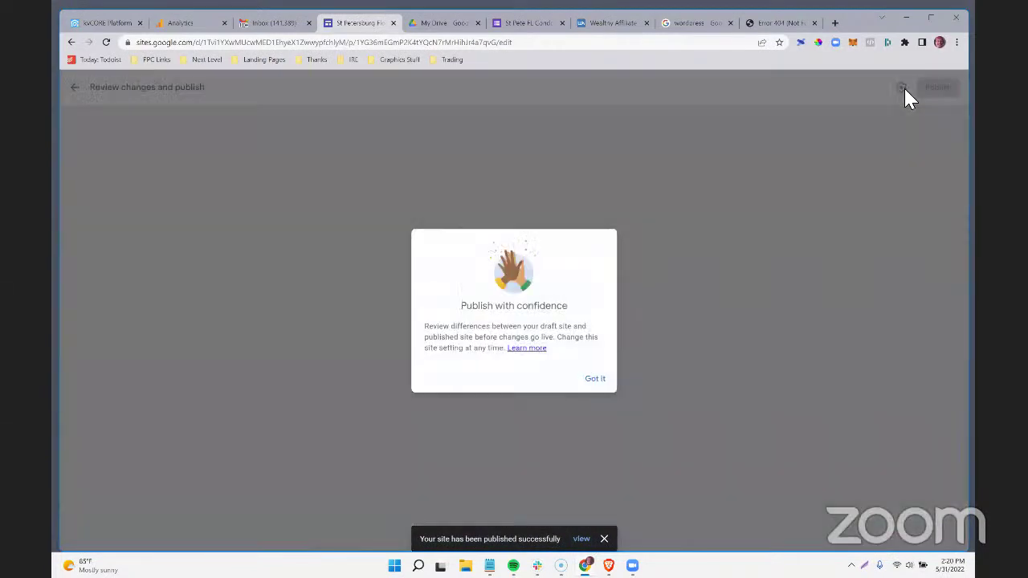
click(598, 380)
click(506, 337)
click(924, 93)
click(926, 95)
click(928, 95)
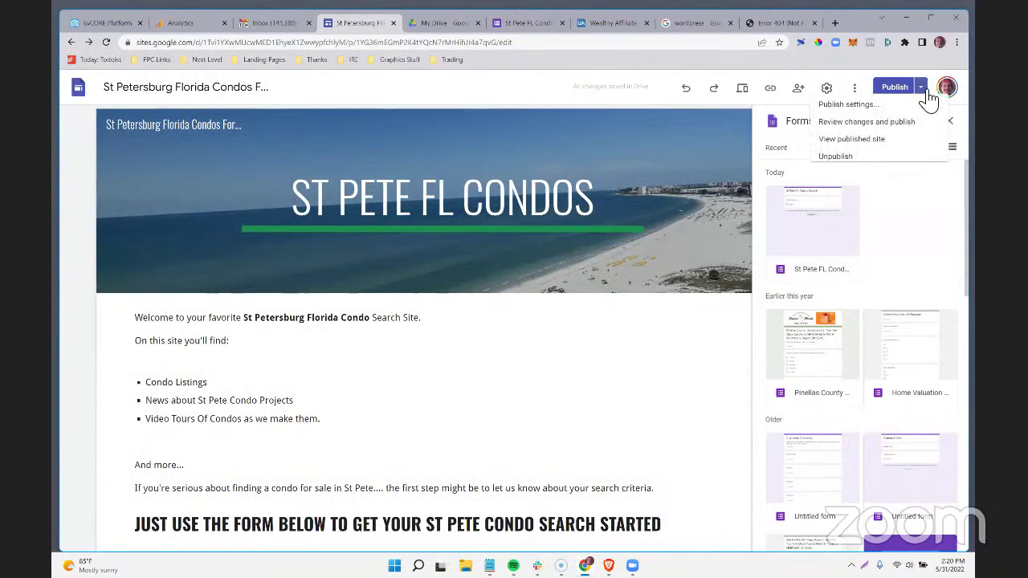
click(850, 144)
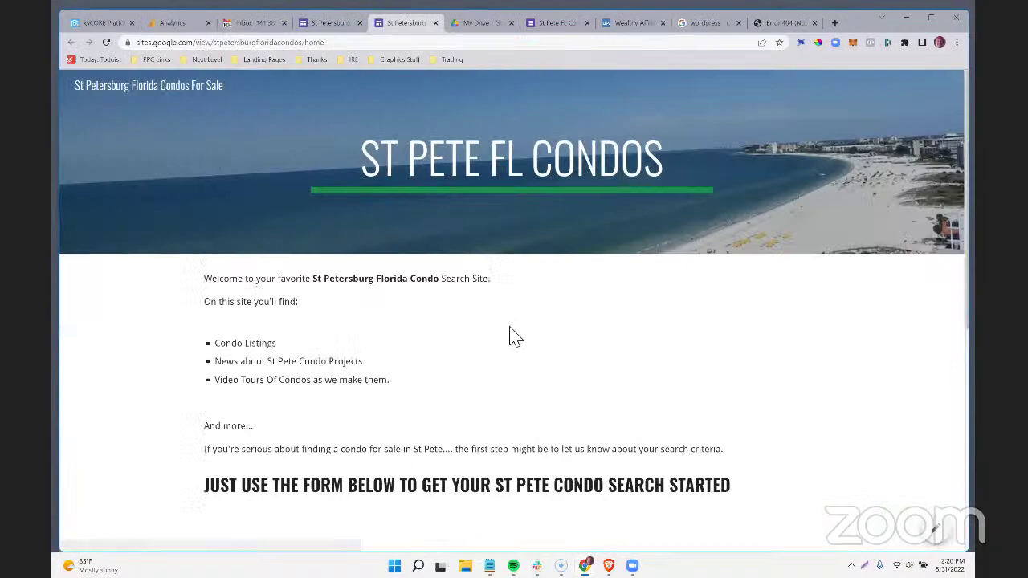
Step: Review the published home page and its form, reloading it in a narrower window
scroll(514, 336, down, 5)
scroll(518, 334, up, 2)
scroll(519, 334, up, 3)
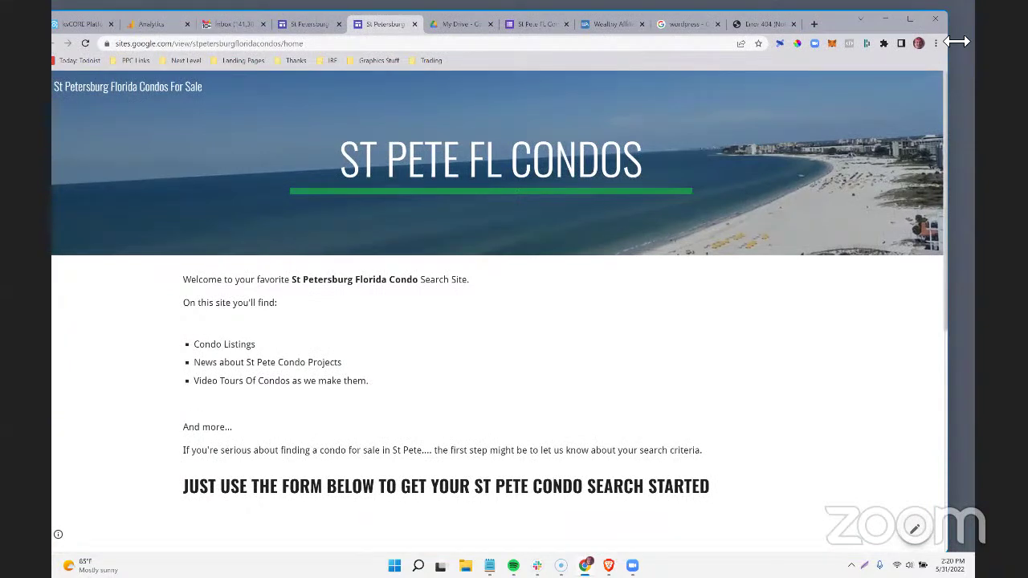
drag(956, 42, 826, 42)
click(288, 44)
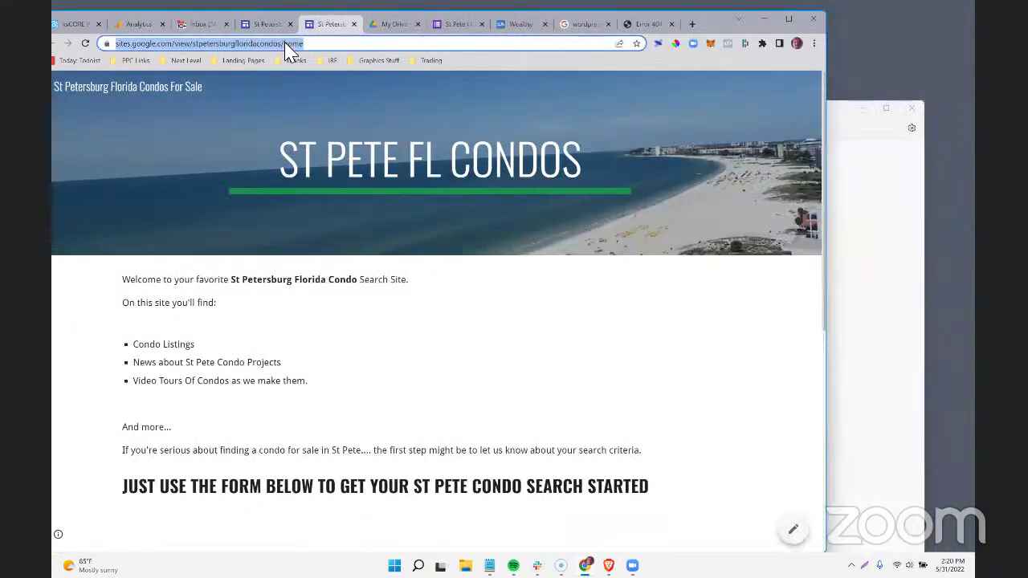
key(Return)
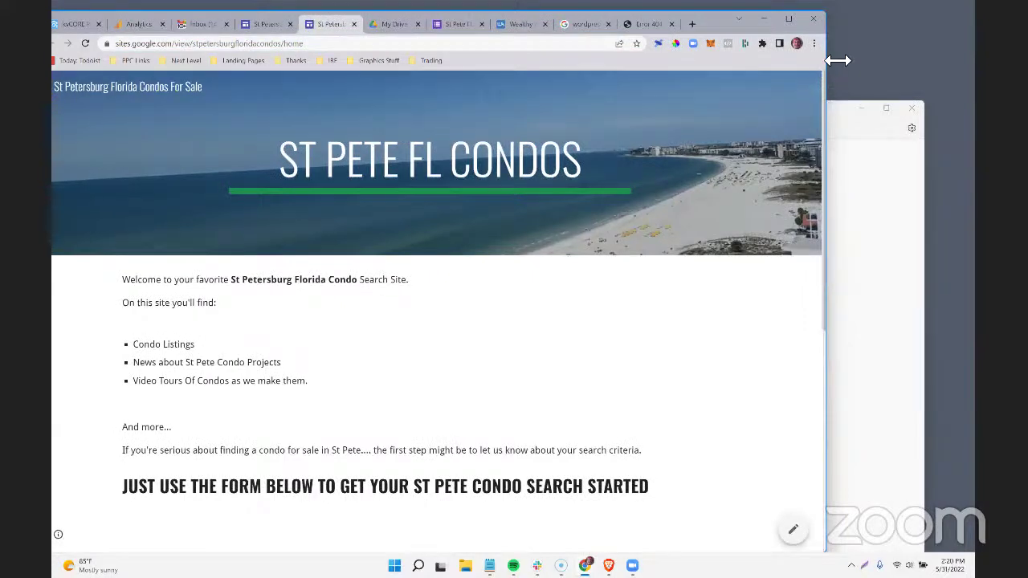
drag(838, 60, 834, 60)
scroll(555, 337, down, 3)
scroll(538, 321, up, 3)
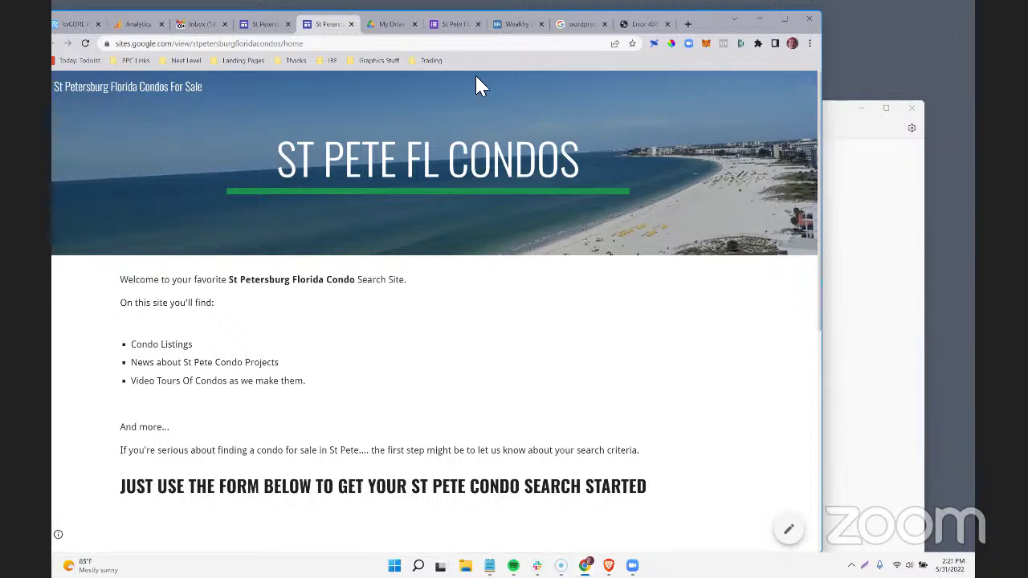
Step: Edit the site address in the address bar to reopen the site in the editor
click(326, 46)
drag(338, 50, 103, 41)
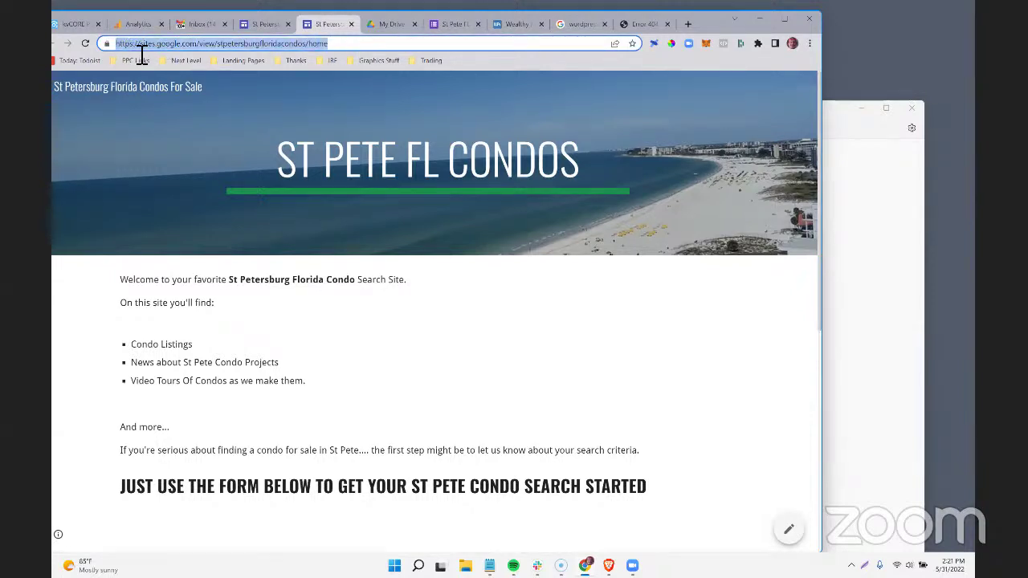
mouse_move(129, 50)
mouse_down()
mouse_move(239, 41)
mouse_move(117, 43)
mouse_up()
scroll(774, 335, down, 5)
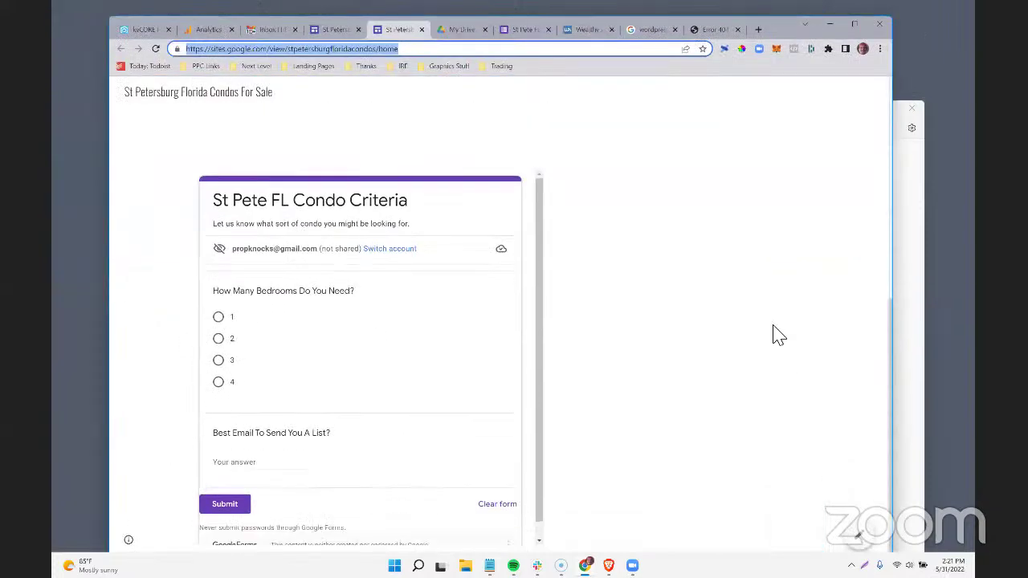
scroll(778, 336, up, 4)
scroll(778, 335, up, 1)
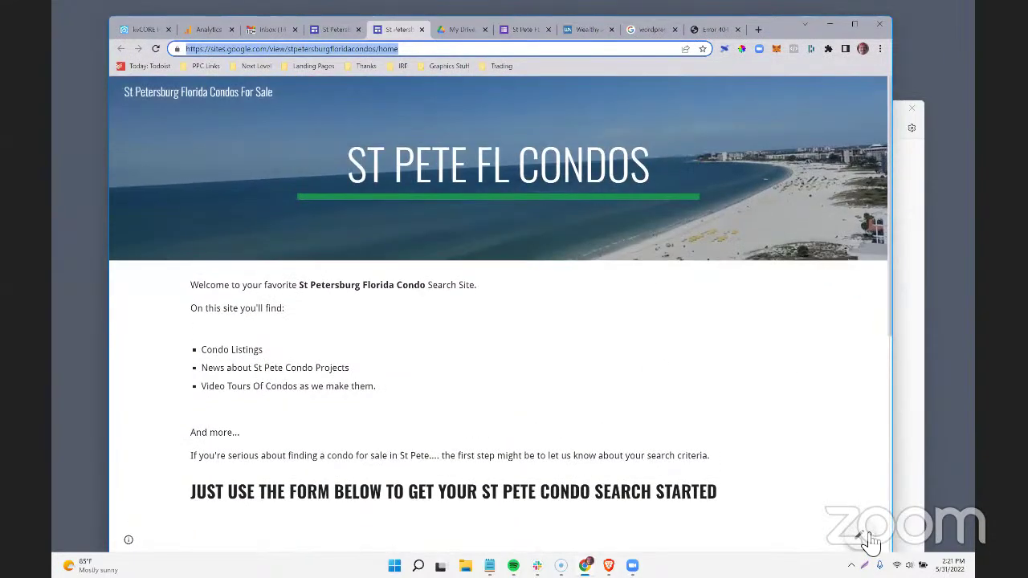
key(Return)
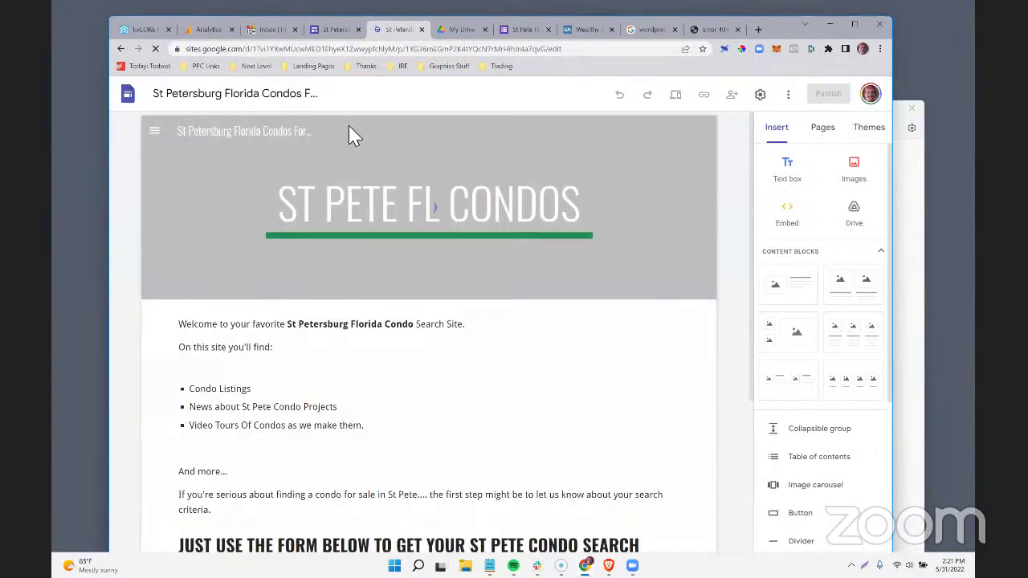
click(425, 240)
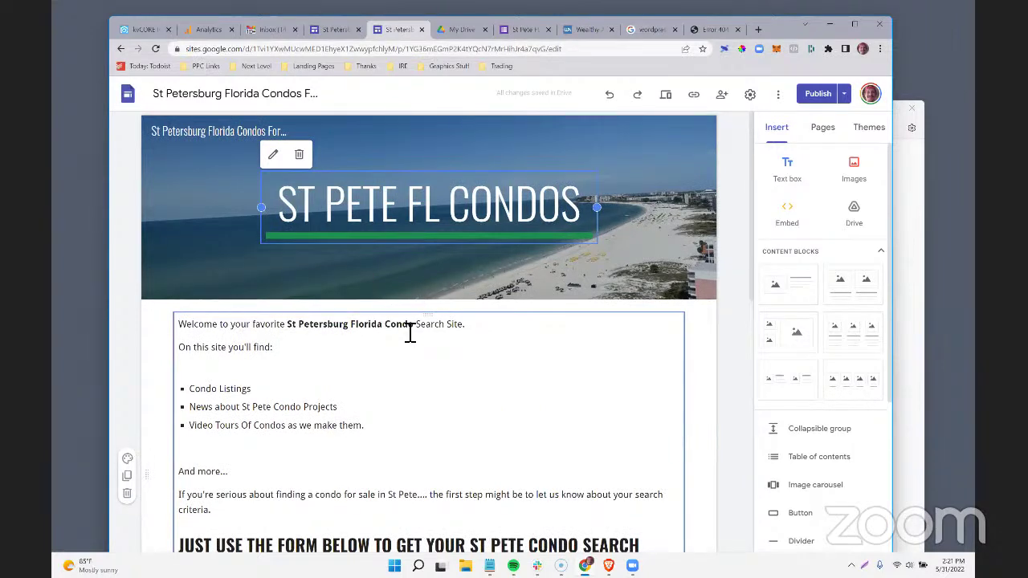
scroll(835, 289, down, 3)
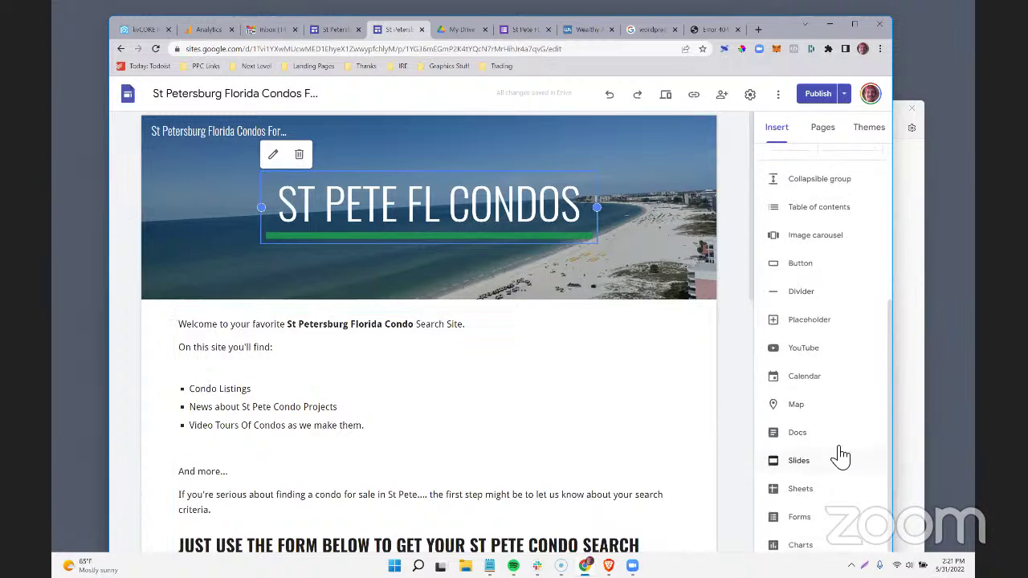
click(804, 348)
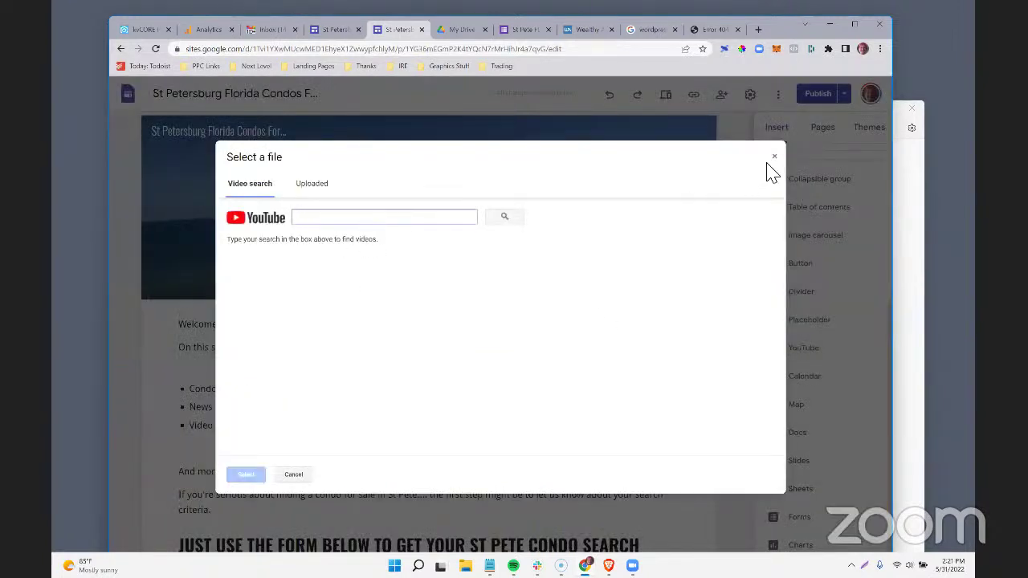
click(774, 158)
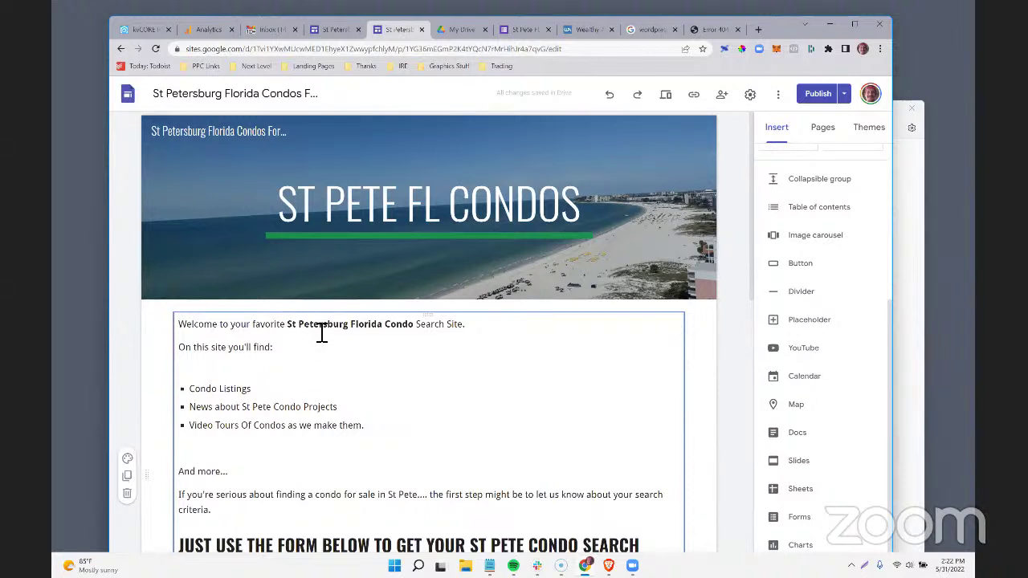
Step: Create a new page named 'Check Your St Pete Condo's Value' from the Pages panel
click(431, 233)
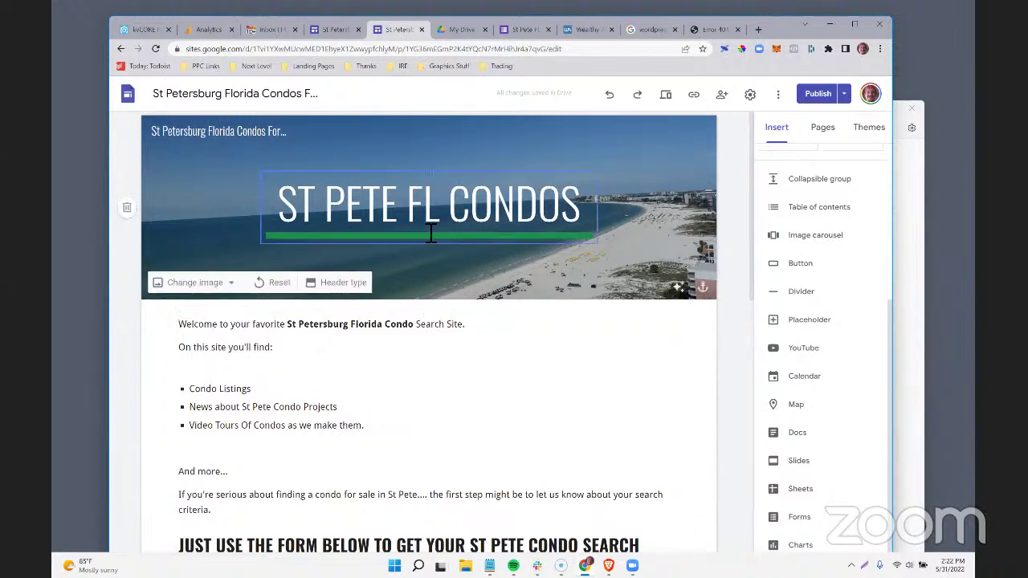
click(827, 138)
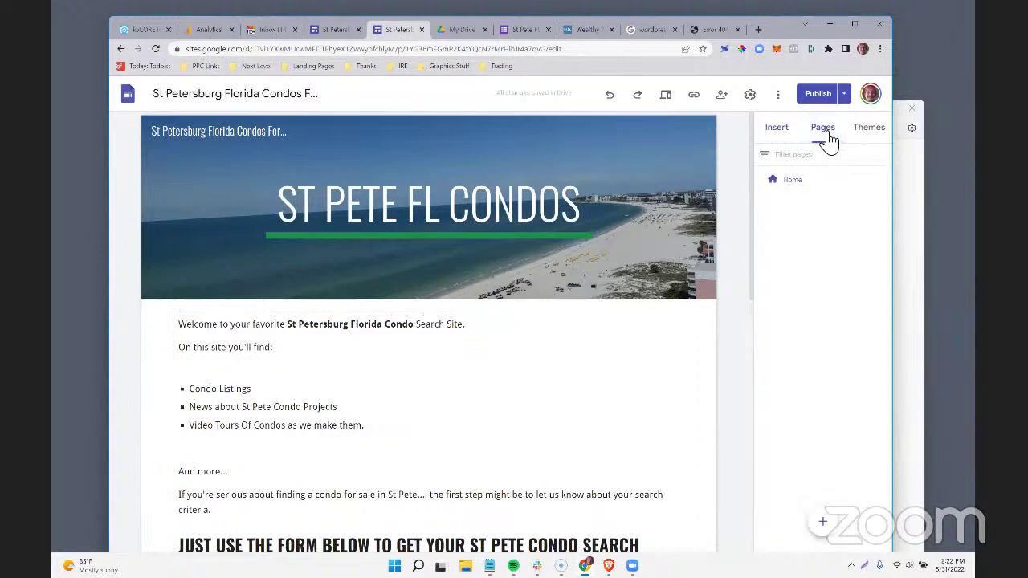
click(785, 136)
click(830, 134)
mouse_move(826, 535)
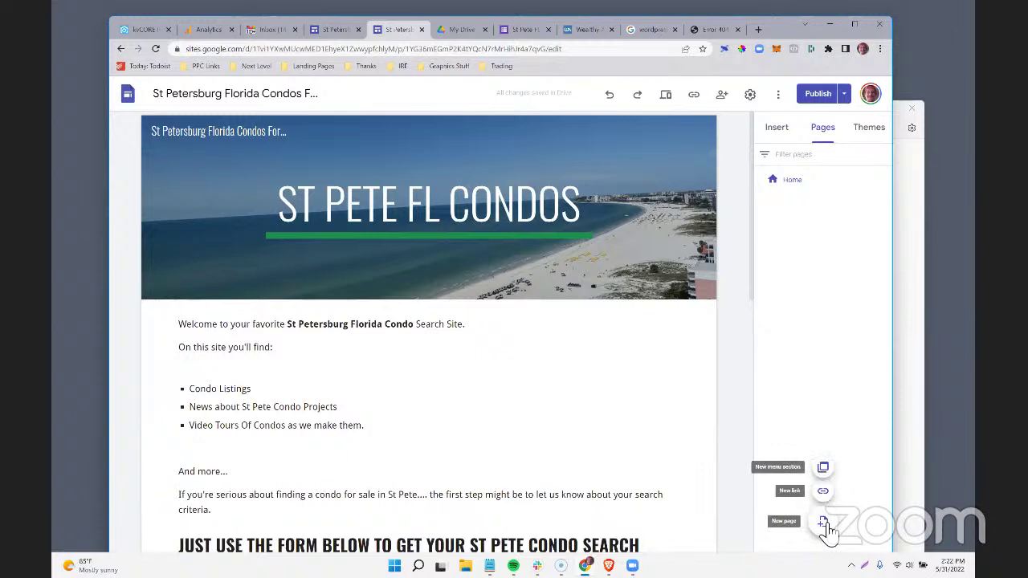
click(824, 523)
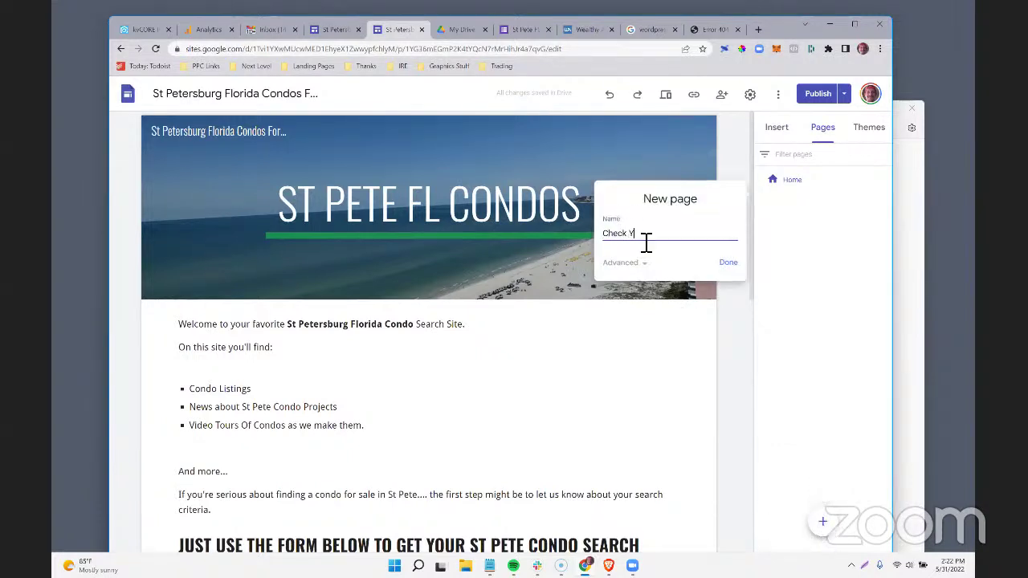
text(Check Your Condo's Value)
click(647, 233)
text(St Pete Condo's Value)
click(729, 263)
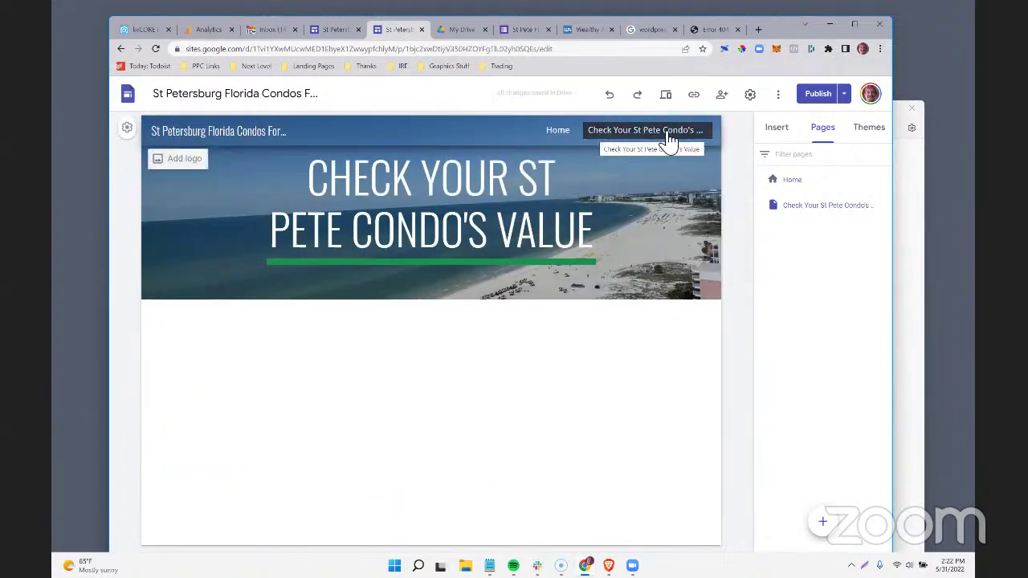
Step: Select the site title text, then move into the new page's heading
click(258, 135)
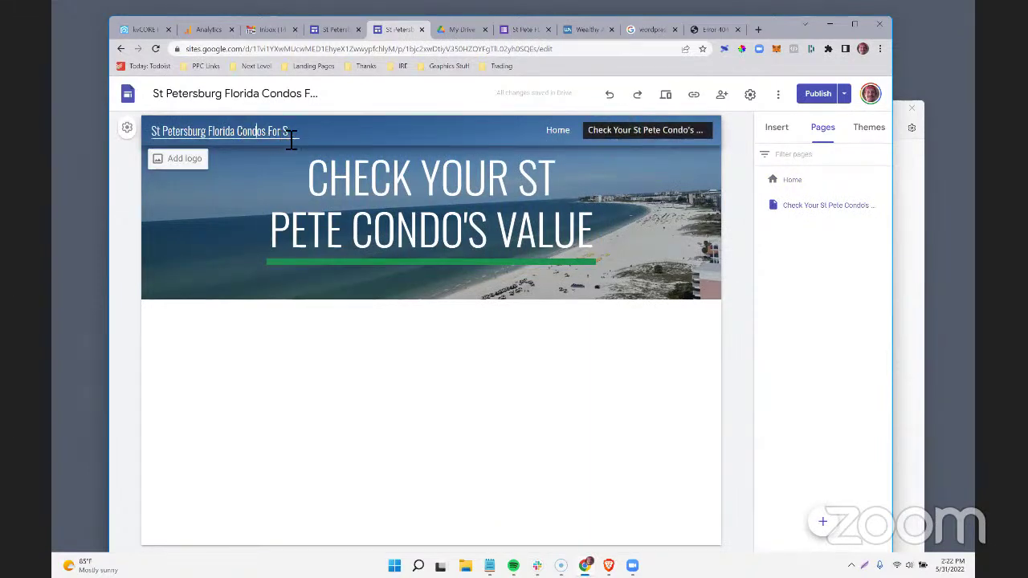
key(ctrl+a)
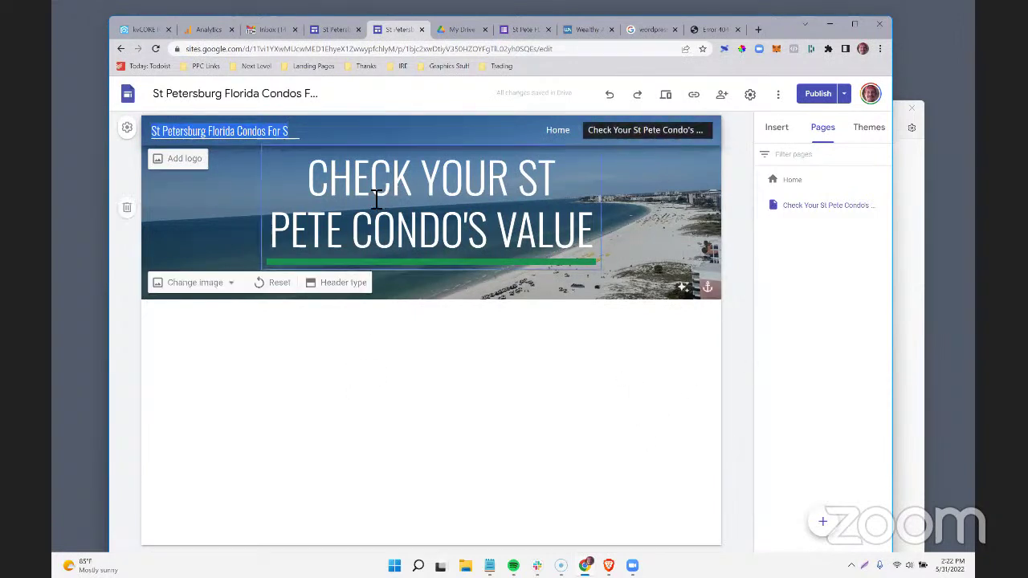
click(318, 178)
Step: Add an empty text box below the value page's heading
drag(318, 178, 568, 259)
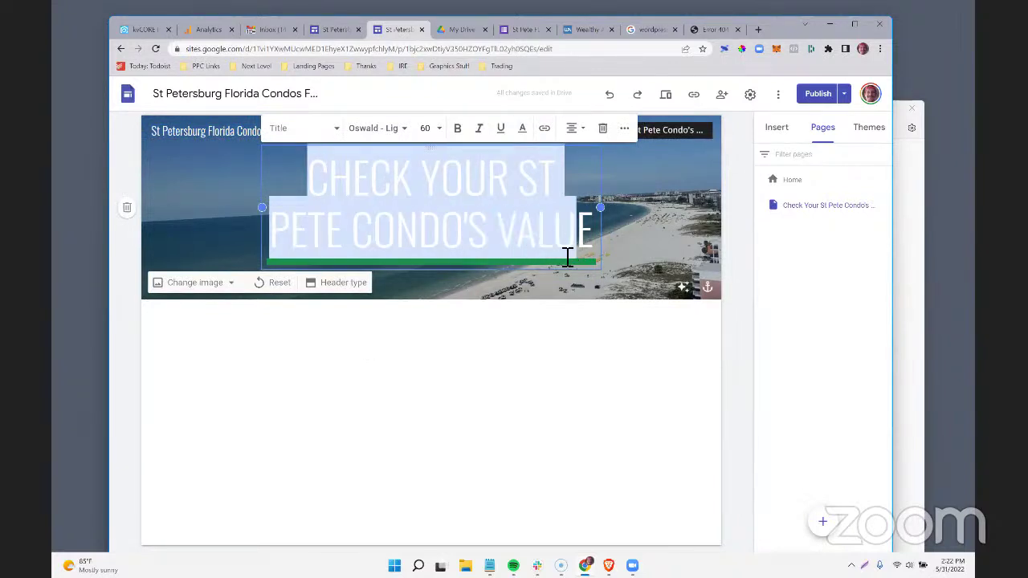
click(455, 407)
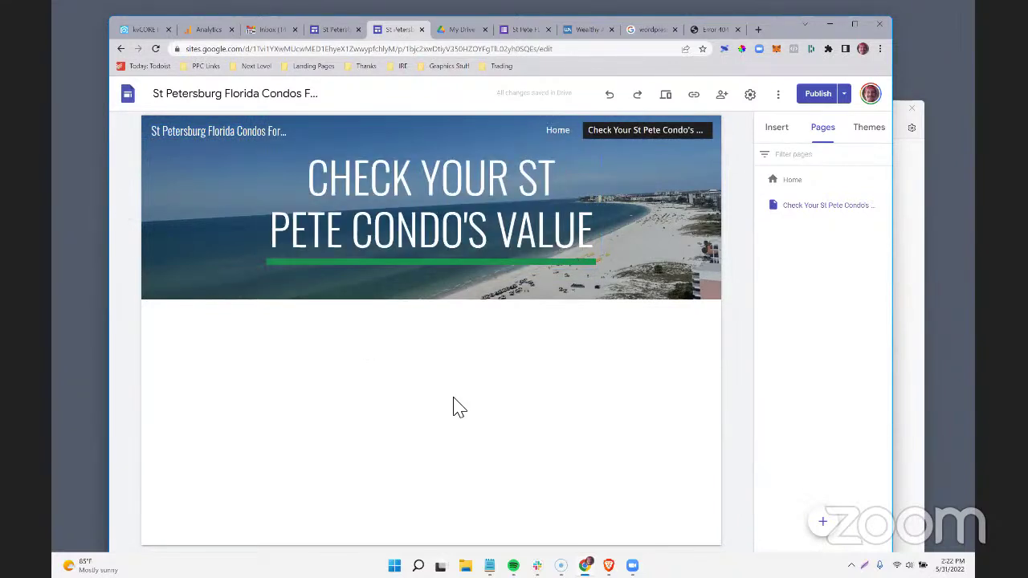
click(776, 130)
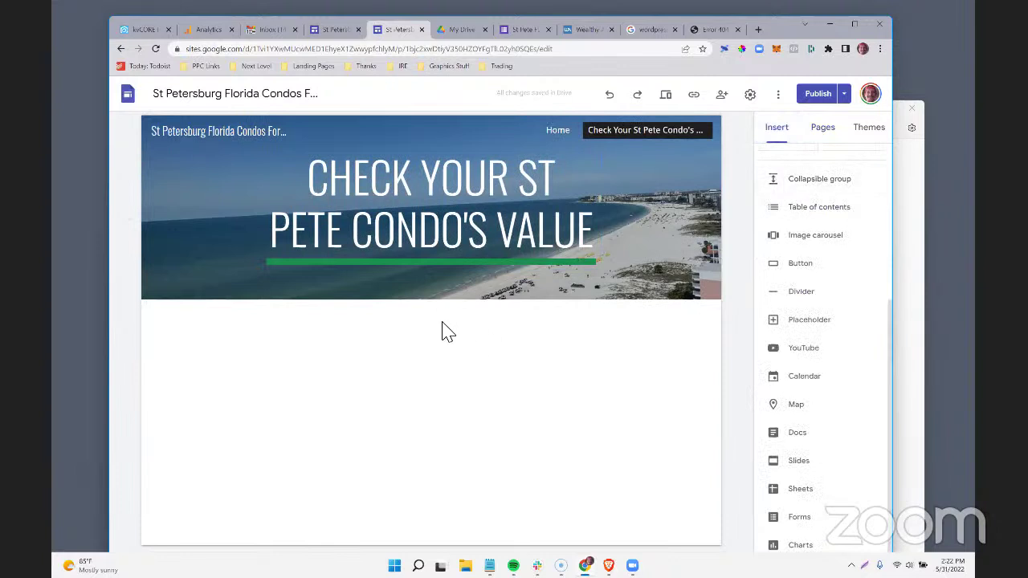
scroll(790, 210, up, 1)
scroll(793, 190, up, 3)
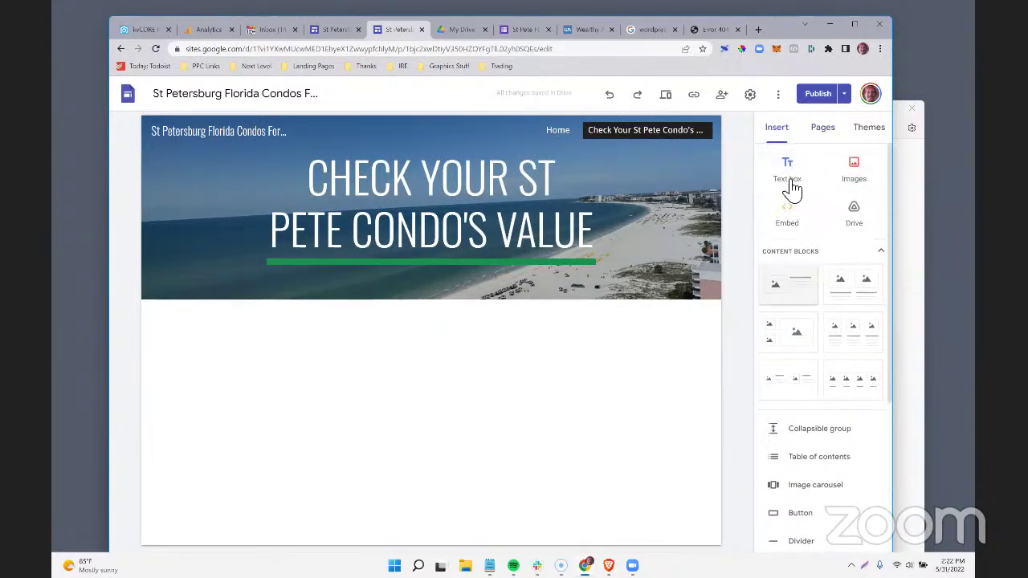
click(787, 173)
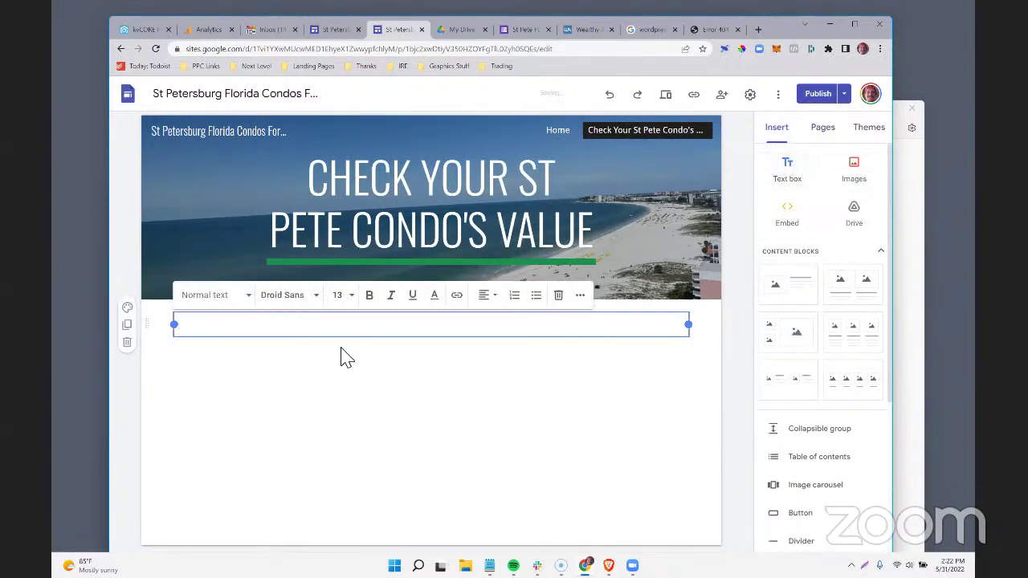
Step: Type 'Use the form below to quickly see', lowercasing The, Form and Below
text(Use The Form Below, To Quickly See How Mu)
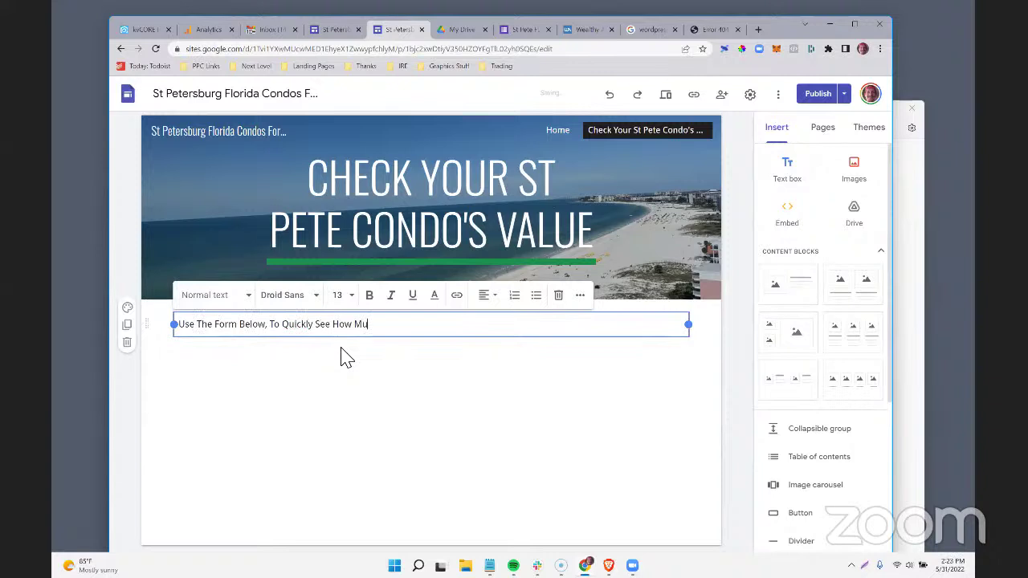
text(ch A Buyer Might Pay F)
key(BackSpace)
key(BackSpace)
key(BackSpace)
key(BackSpace)
key(BackSpace)
key(BackSpace)
key(BackSpace)
key(BackSpace)
key(BackSpace)
key(BackSpace)
key(BackSpace)
key(BackSpace)
key(BackSpace)
key(BackSpace)
key(BackSpace)
key(BackSpace)
key(BackSpace)
key(BackSpace)
key(BackSpace)
key(BackSpace)
text(to quickly s)
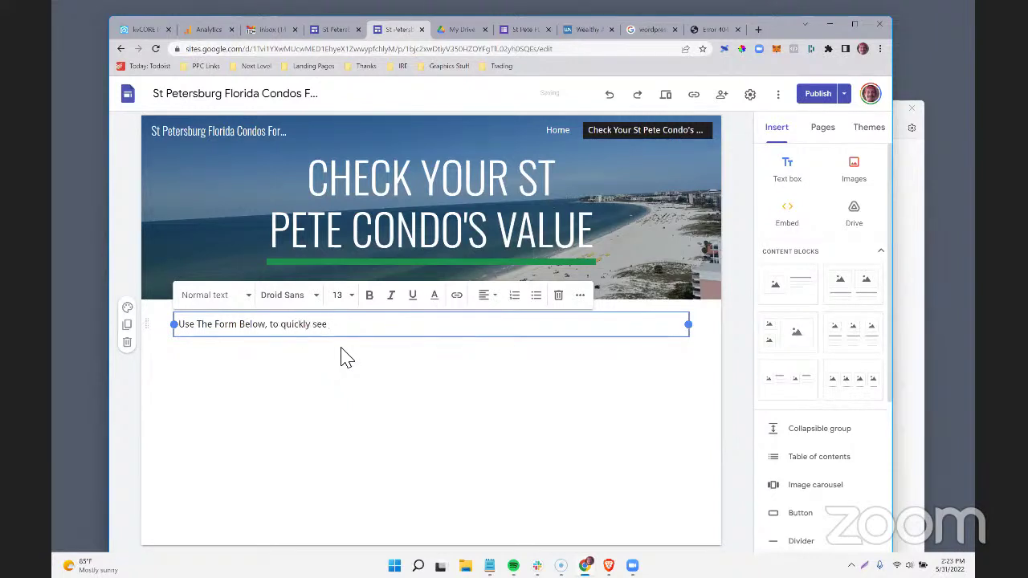
text(ee)
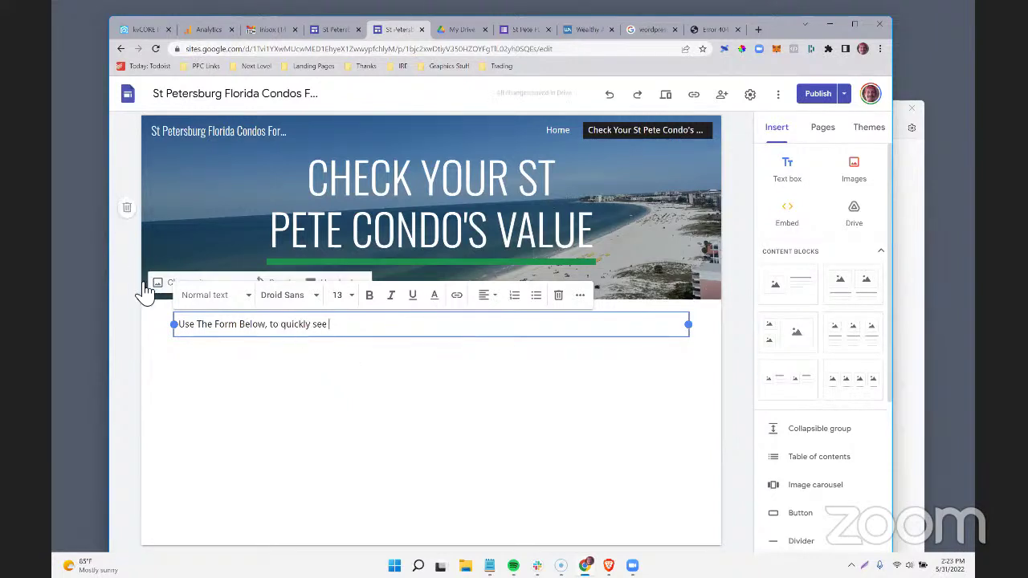
click(203, 329)
key(BackSpace)
text(t)
click(218, 323)
key(BackSpace)
text(f)
click(243, 323)
key(BackSpace)
text(b)
Step: Complete the sentence with 'what a buyer might pay for your St Pete condo in today's'
click(353, 325)
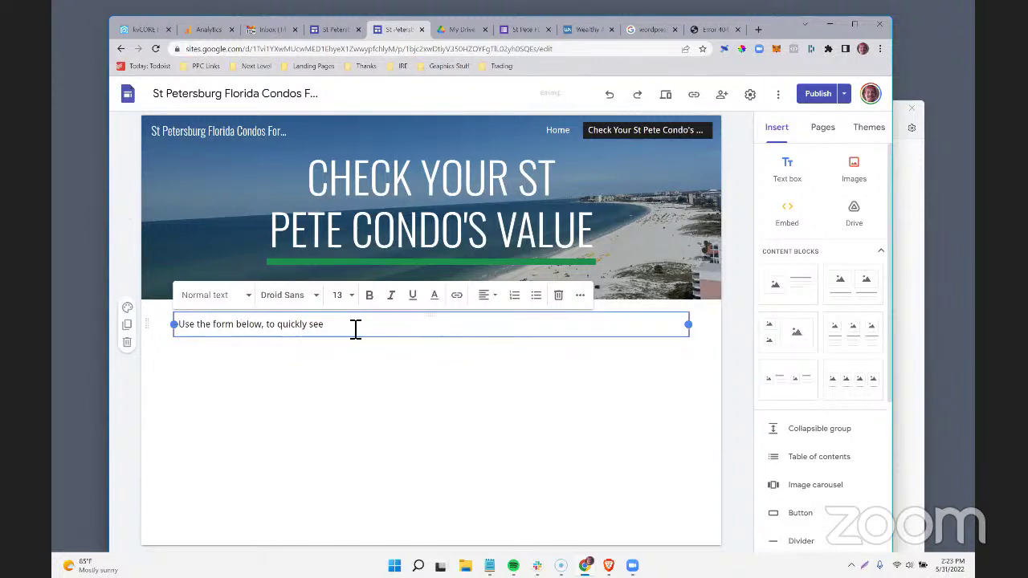
text(what a buyer m)
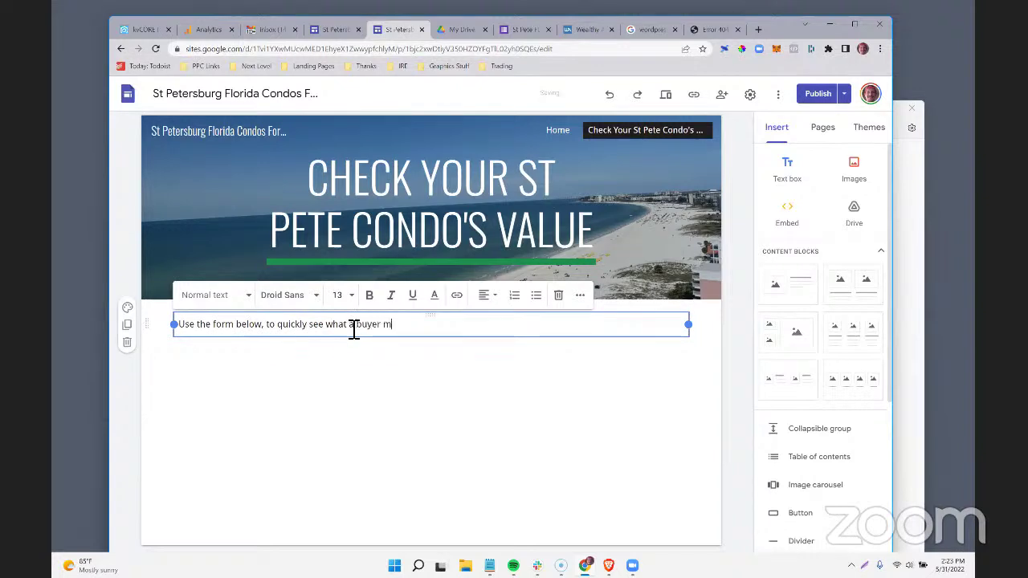
text(ight pay for your )
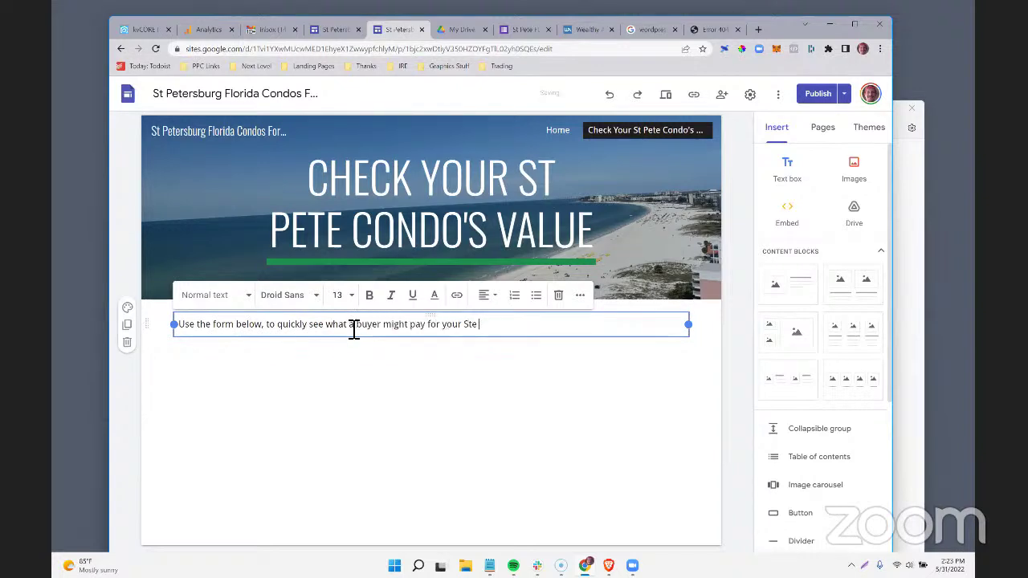
text(St Pete condo in today's market.)
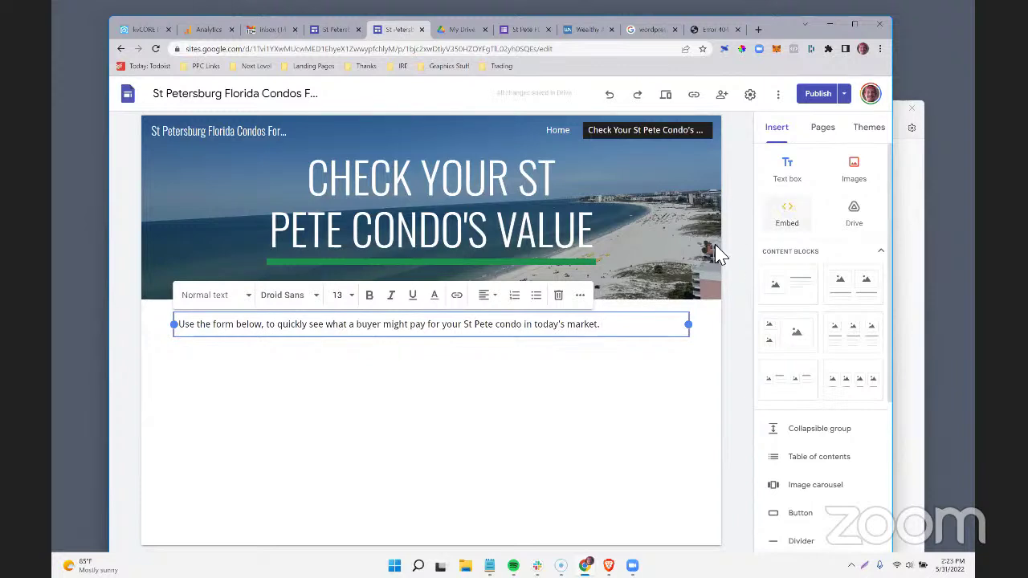
click(787, 215)
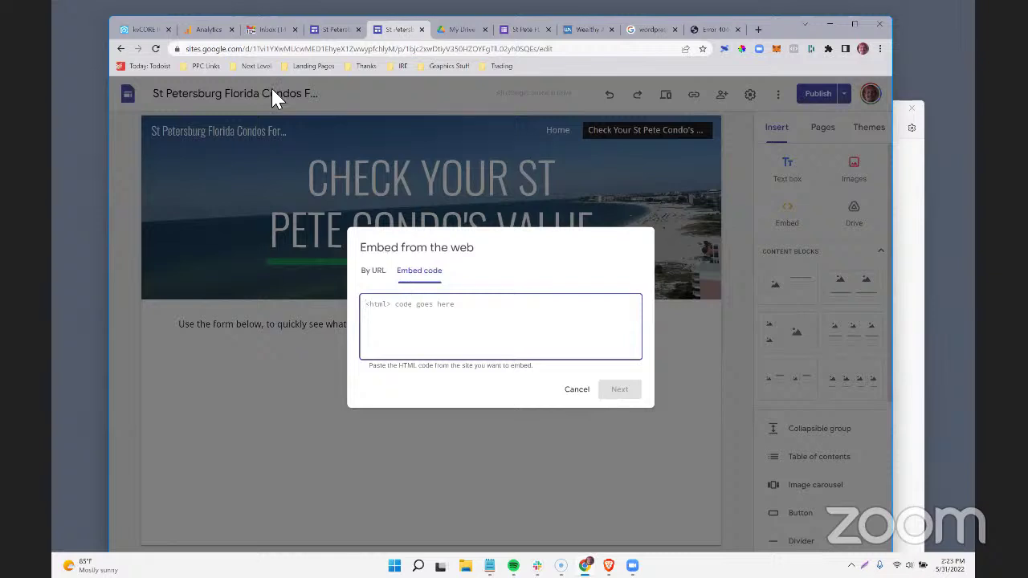
Step: In kvCORE's website embeds, copy the Seller Valuation widget's iframe embed code
click(140, 29)
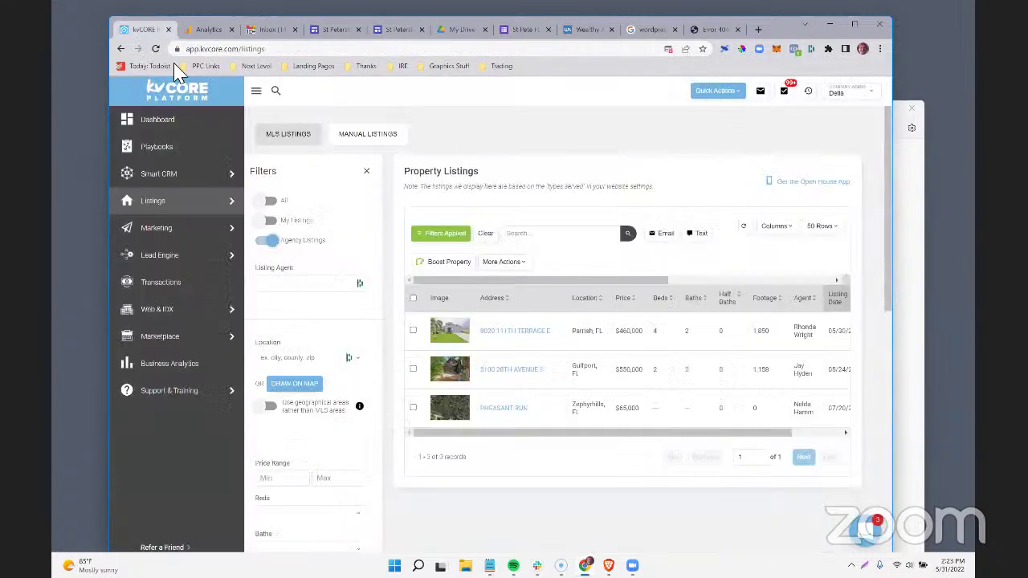
click(169, 319)
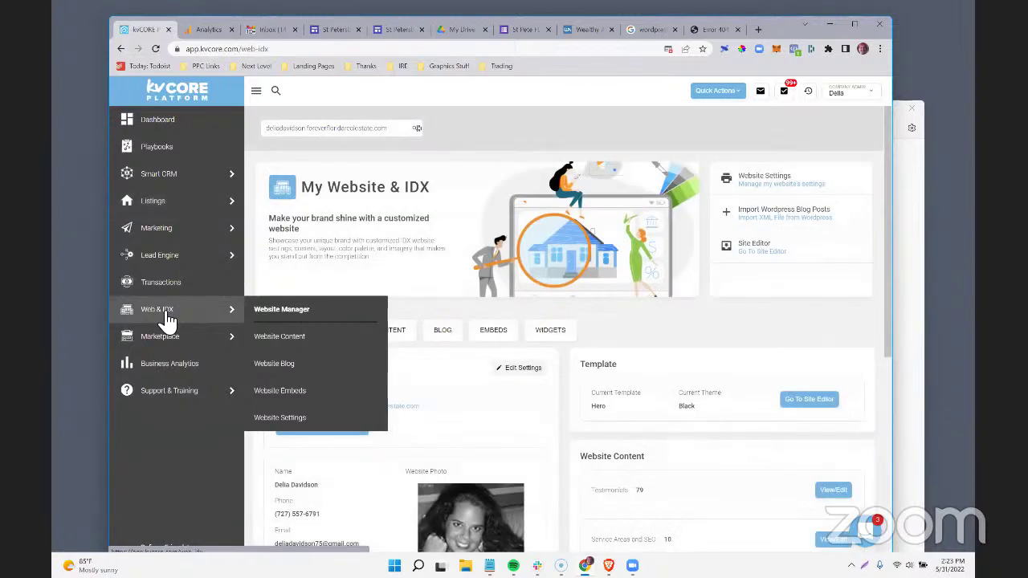
click(299, 393)
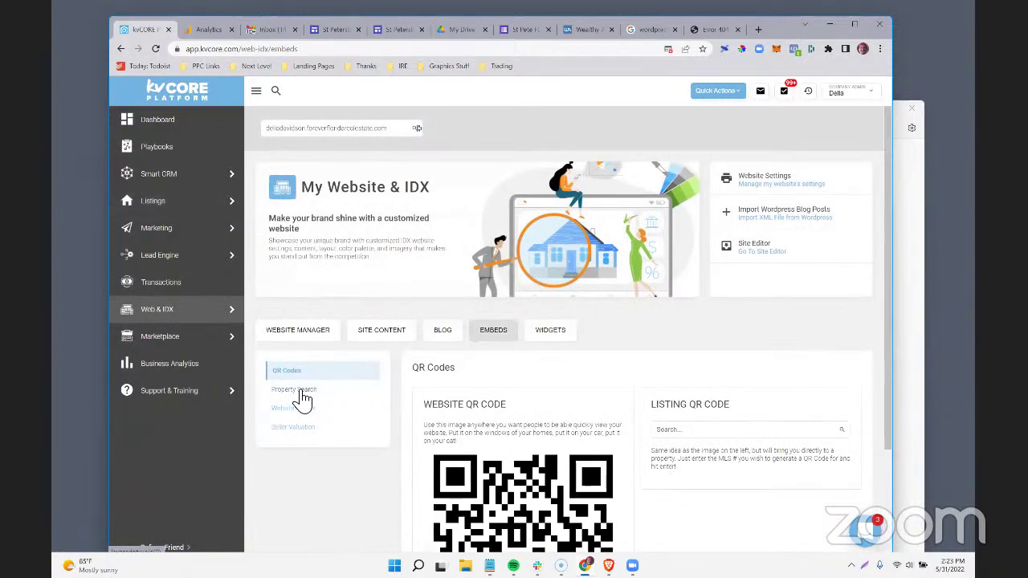
scroll(418, 353, down, 3)
click(304, 297)
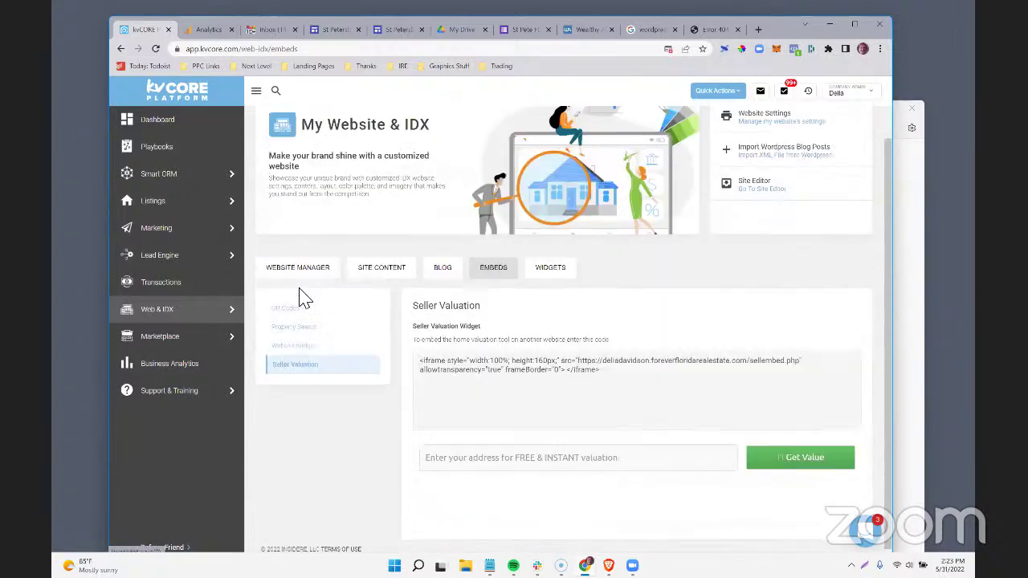
click(445, 361)
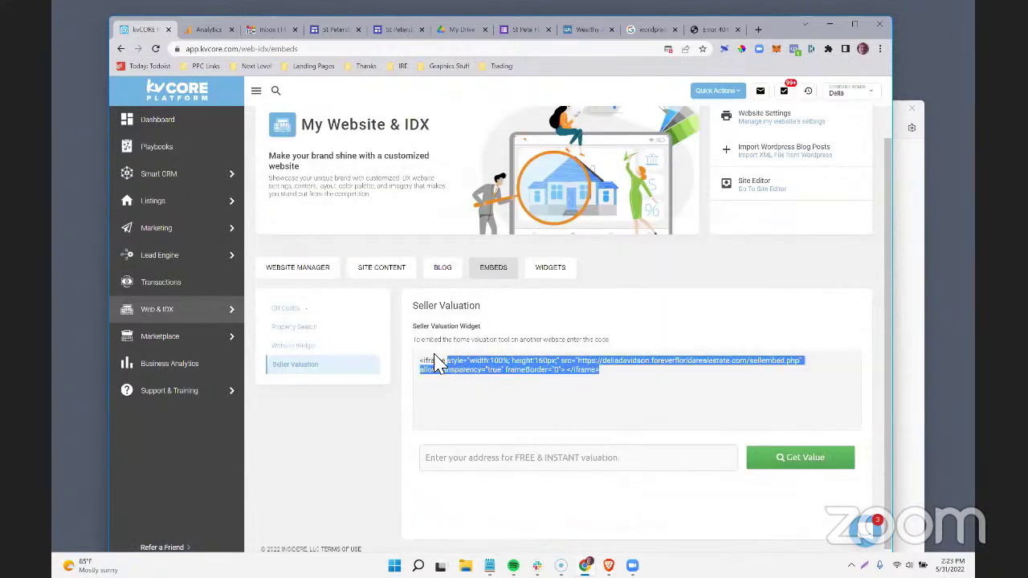
right_click(466, 367)
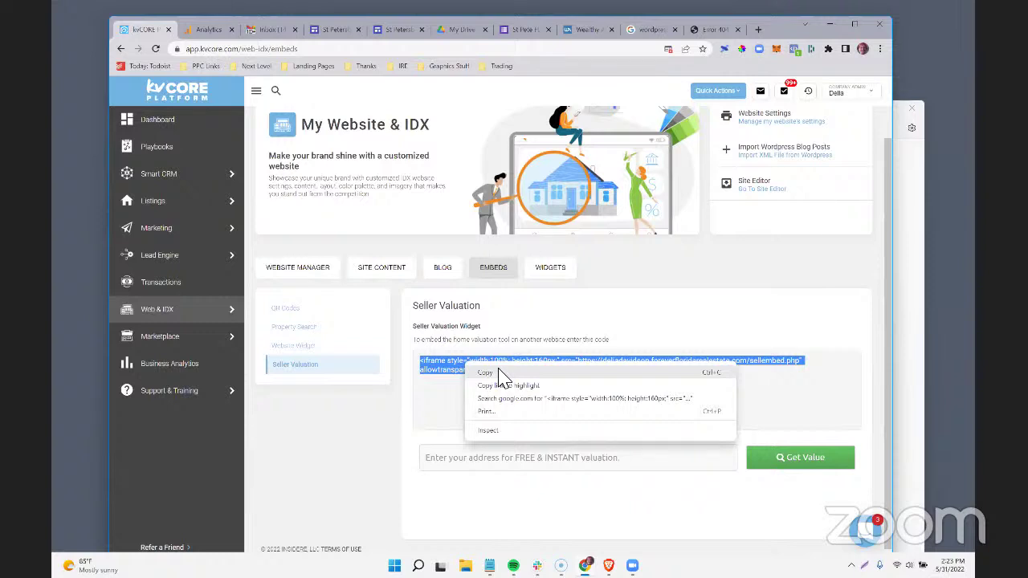
click(500, 376)
Step: Paste the valuation embed code into the page and insert the widget
click(392, 33)
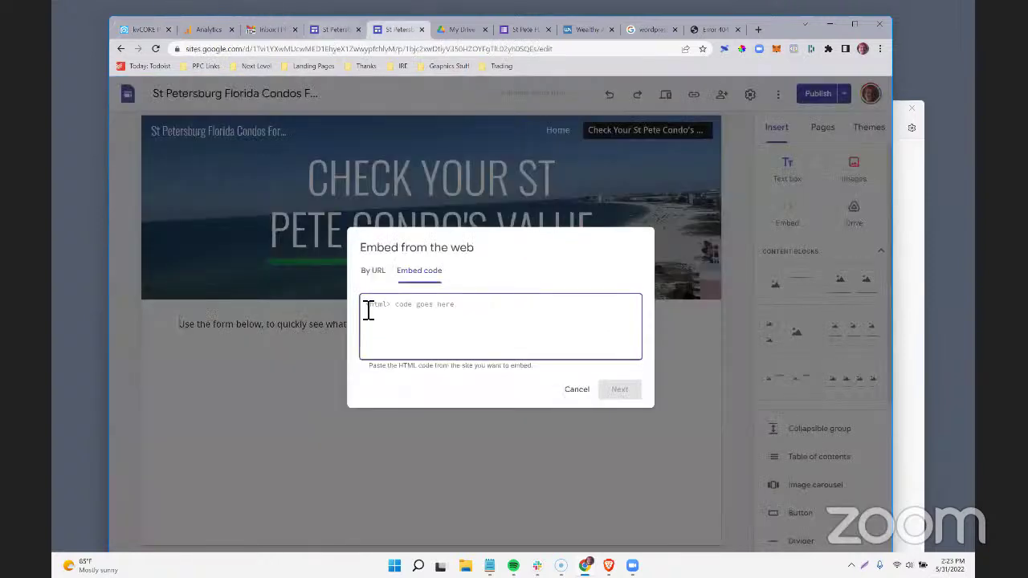
key(ctrl+v)
click(623, 393)
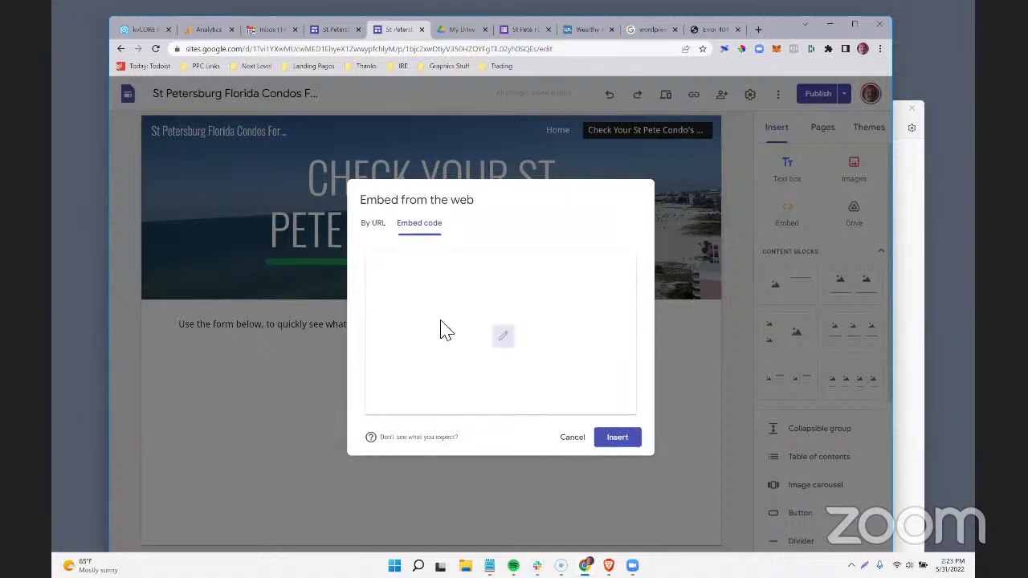
click(617, 438)
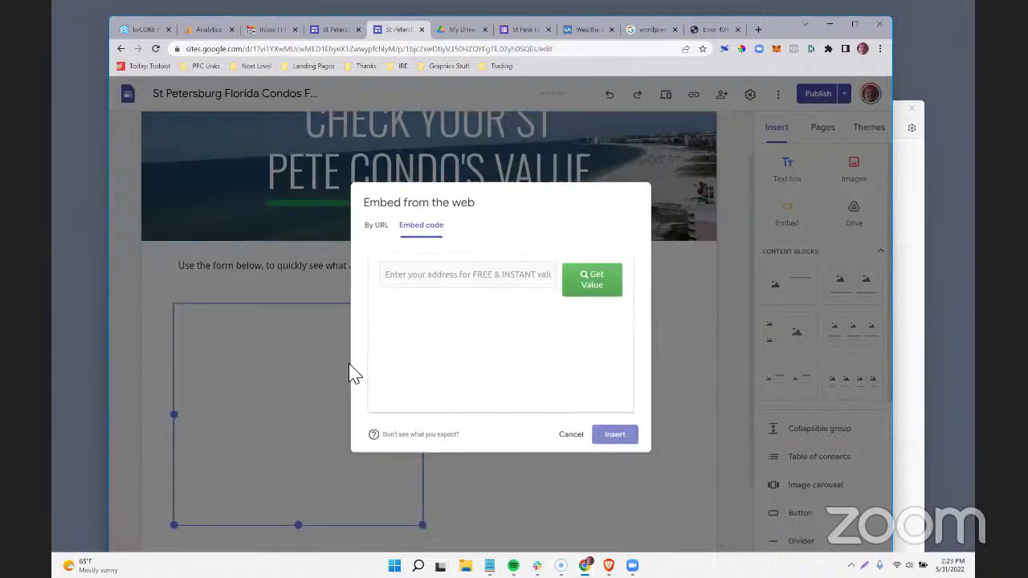
Step: Widen the embed block to the page width and shorten it to fit the widget
drag(424, 322, 685, 311)
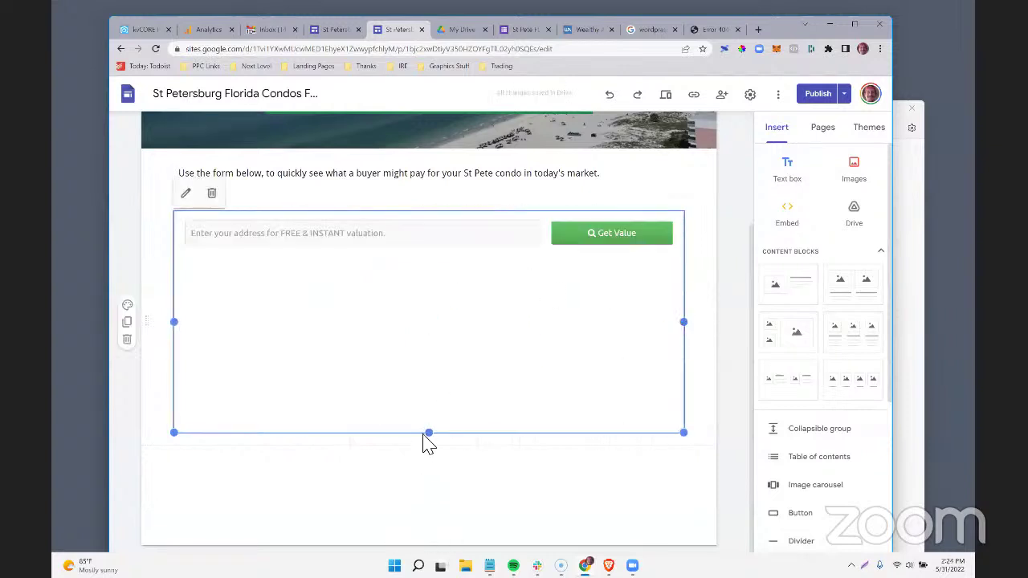
drag(429, 434, 427, 471)
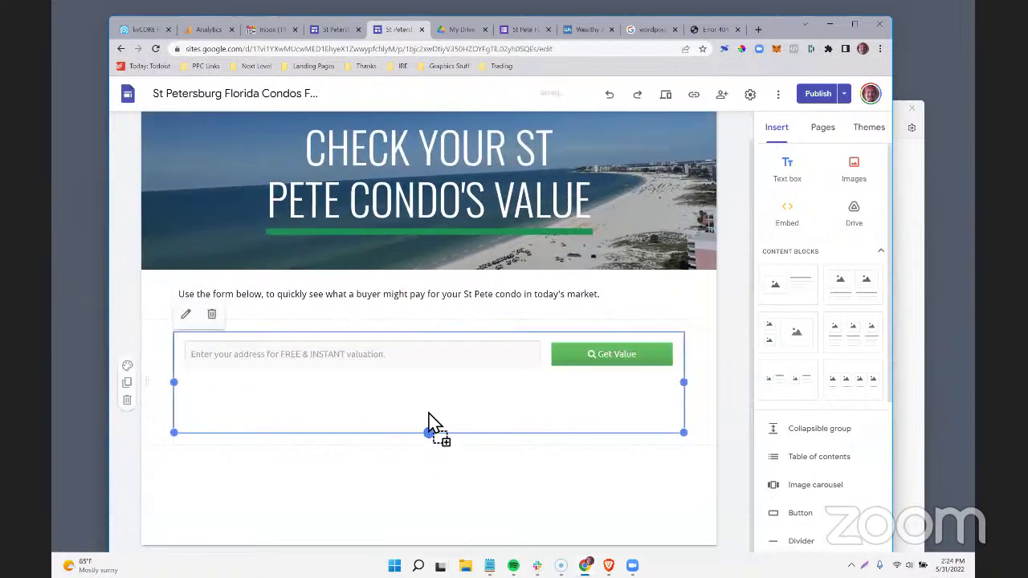
click(415, 483)
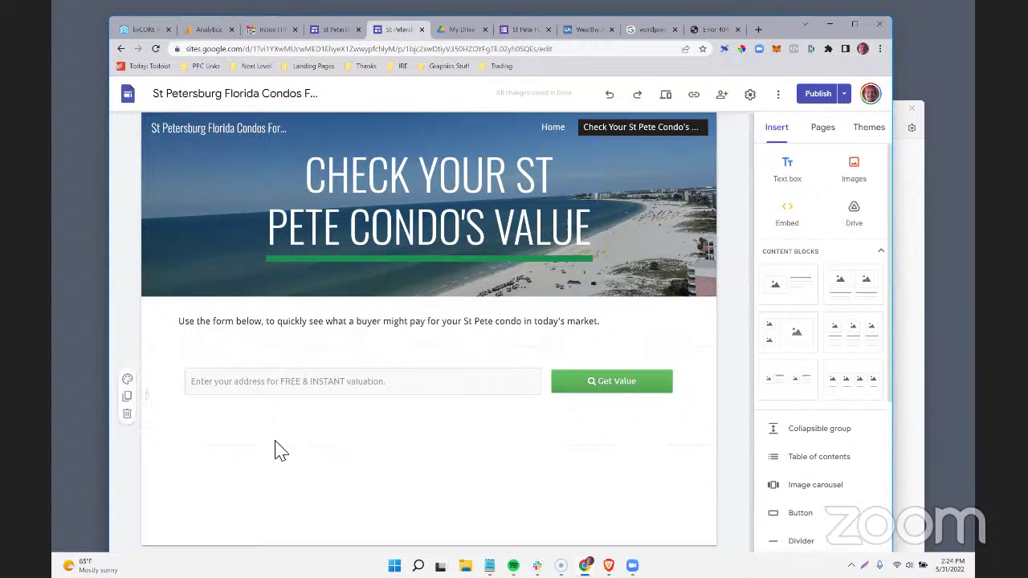
Step: Review the changes and publish the site
click(816, 95)
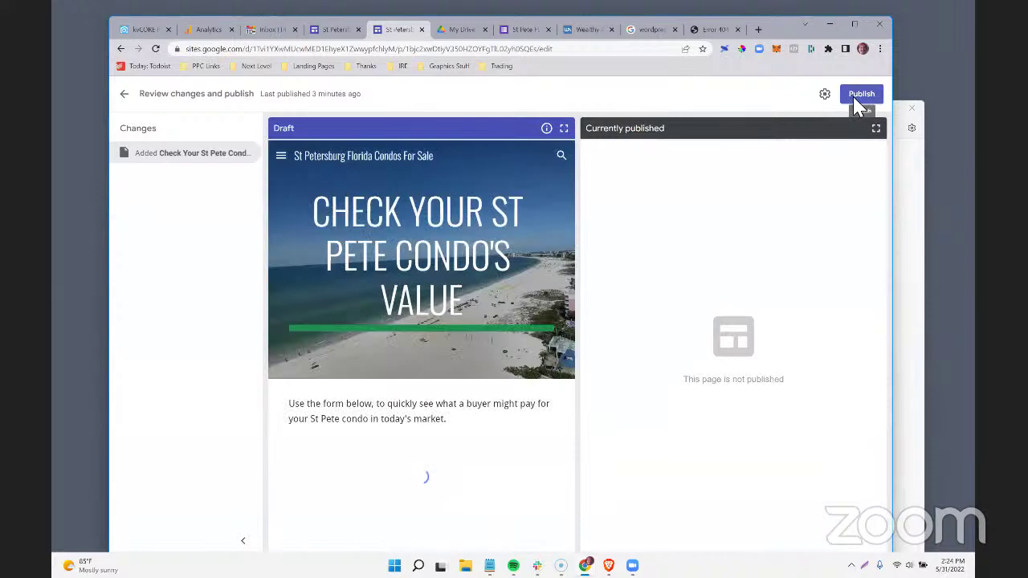
click(857, 100)
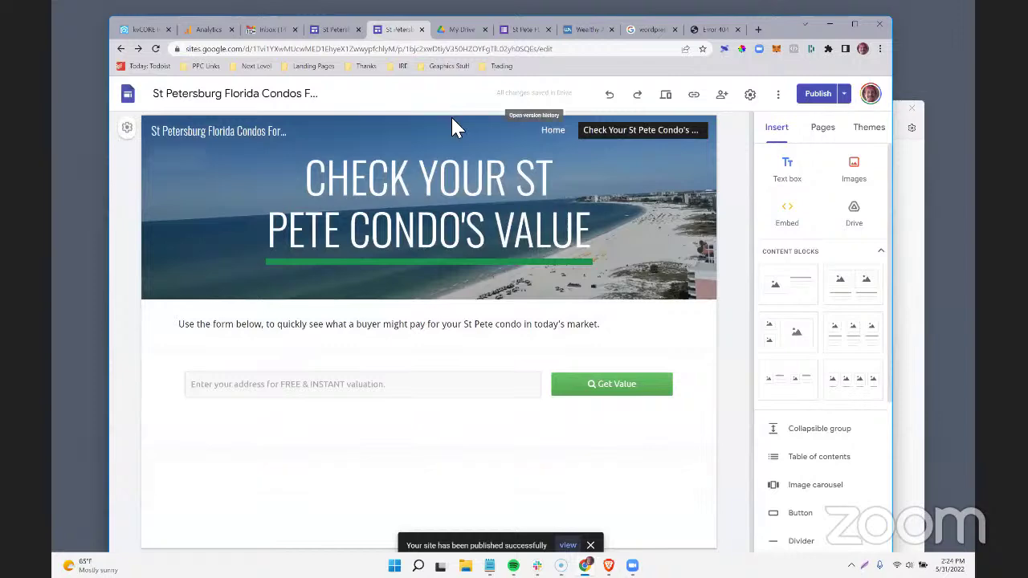
click(523, 30)
click(378, 31)
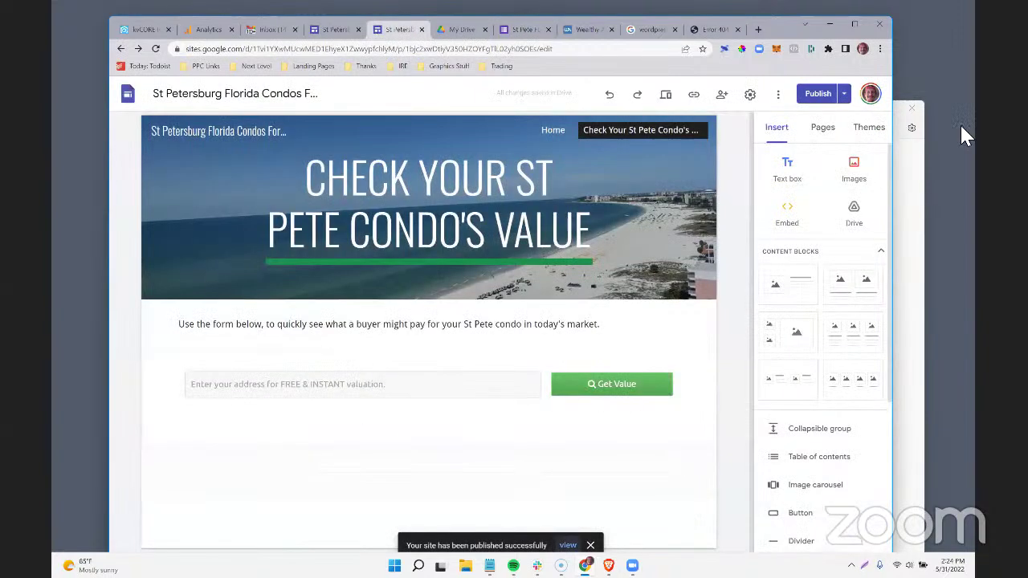
Step: On the published site, request a valuation for a sample St. Petersburg address
click(844, 94)
key(Return)
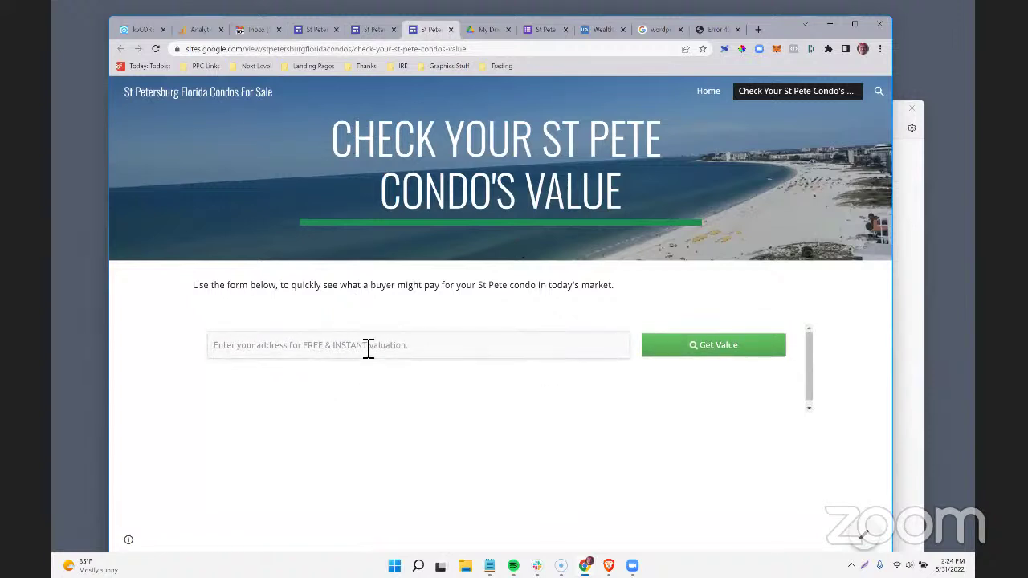
text(2466)
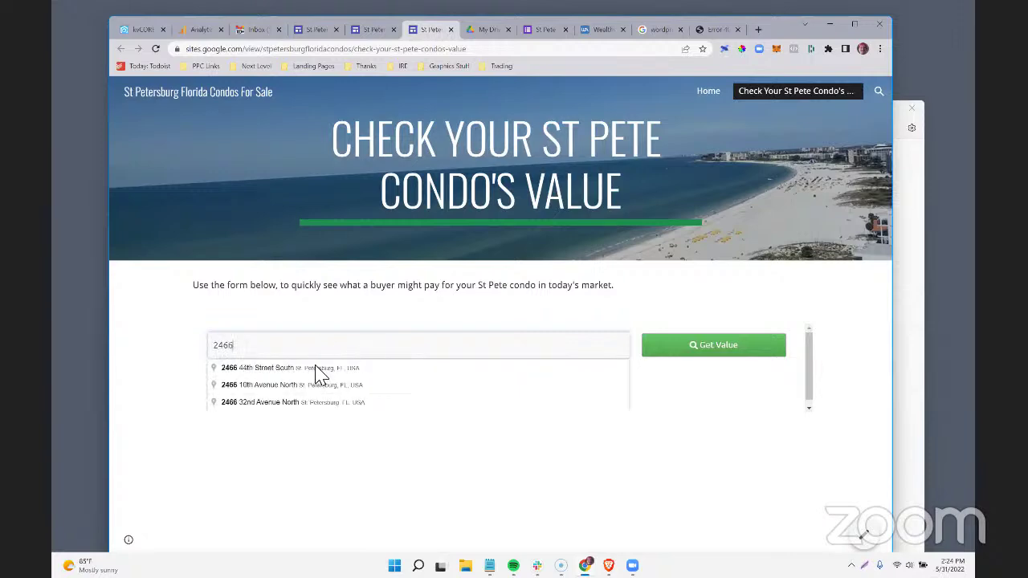
click(317, 370)
click(690, 352)
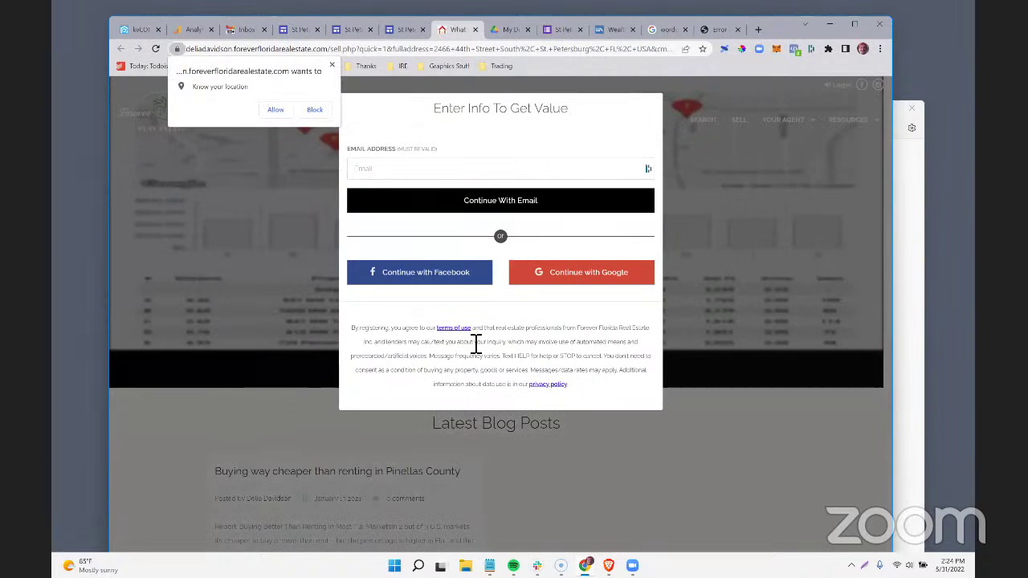
click(333, 66)
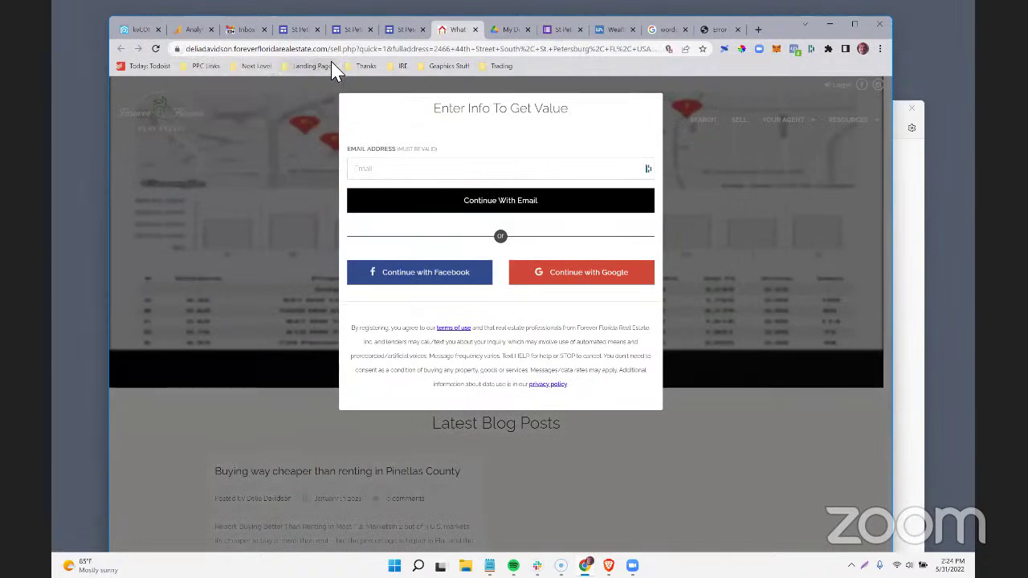
click(396, 31)
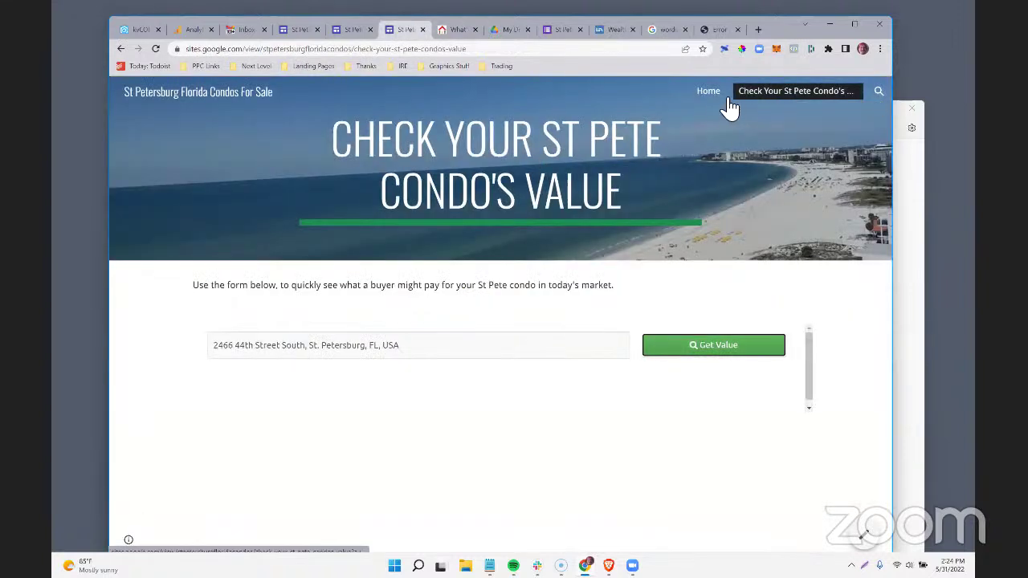
Step: Look over the published home page, then return to the site editor
click(707, 92)
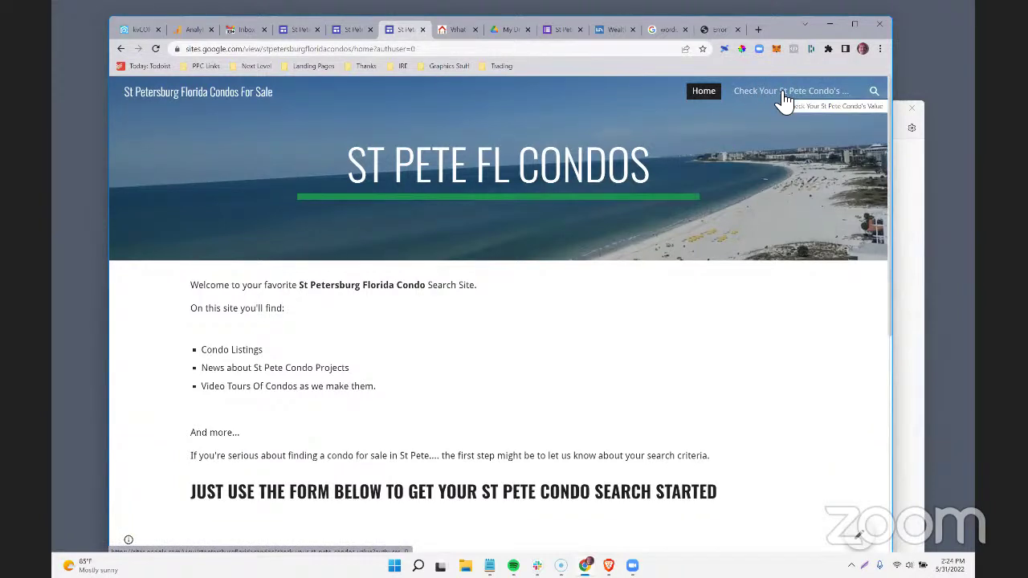
scroll(571, 394, down, 3)
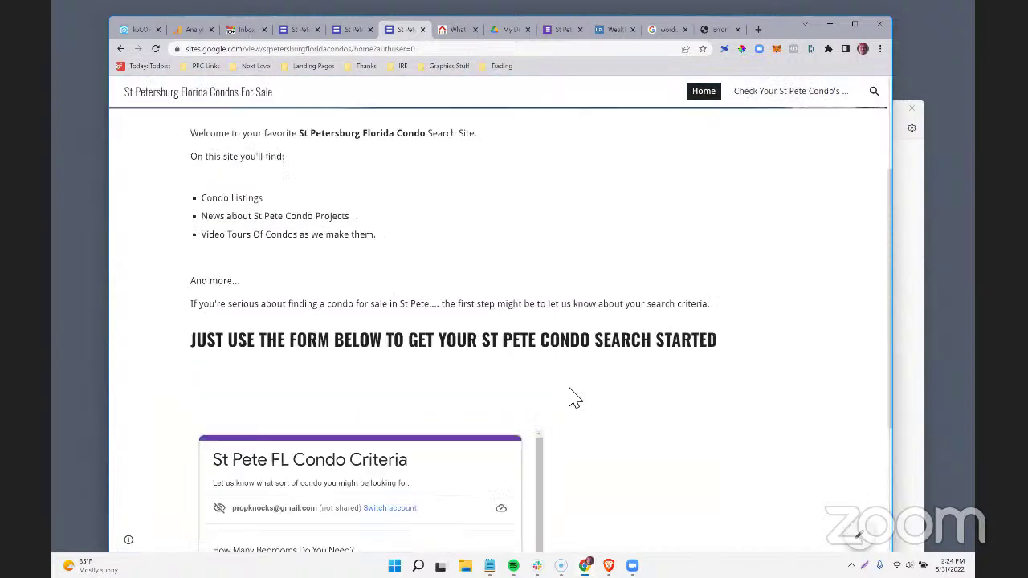
scroll(572, 390, up, 3)
click(341, 30)
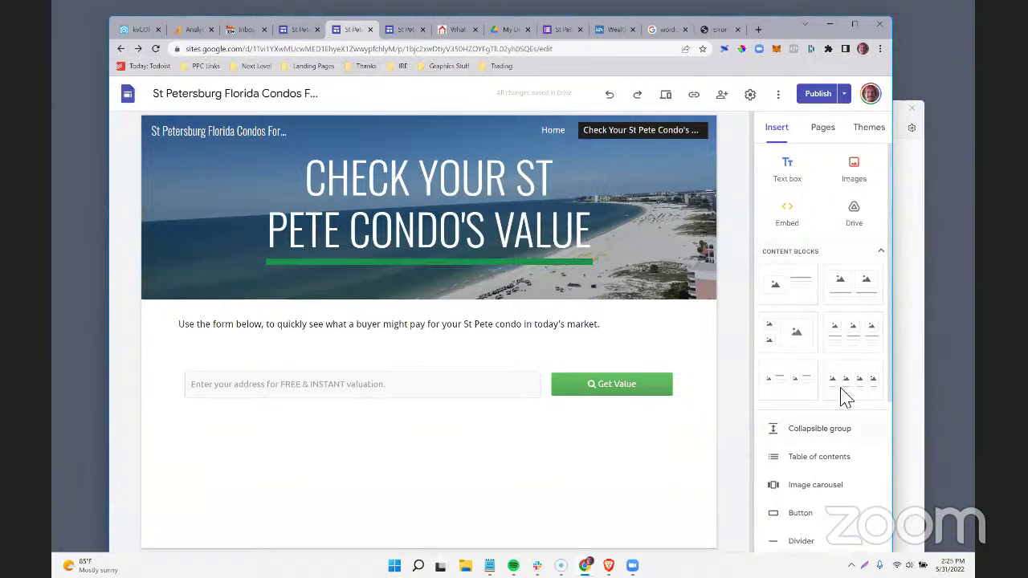
Step: Add a 'Search For Condos' page with custom path searchcondos and insert a text box on it
scroll(836, 305, down, 2)
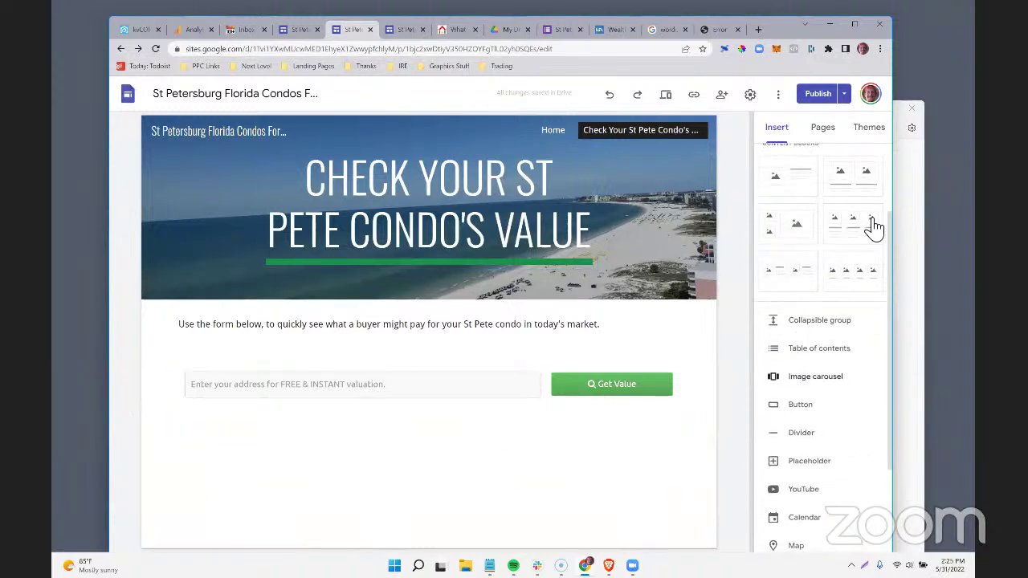
scroll(803, 345, down, 2)
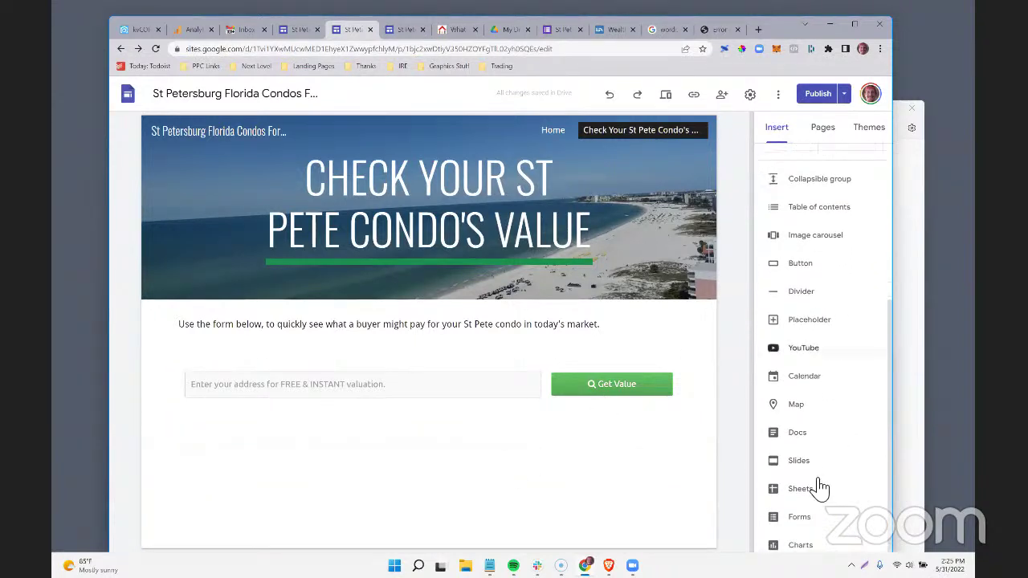
scroll(827, 470, up, 1)
scroll(828, 470, up, 2)
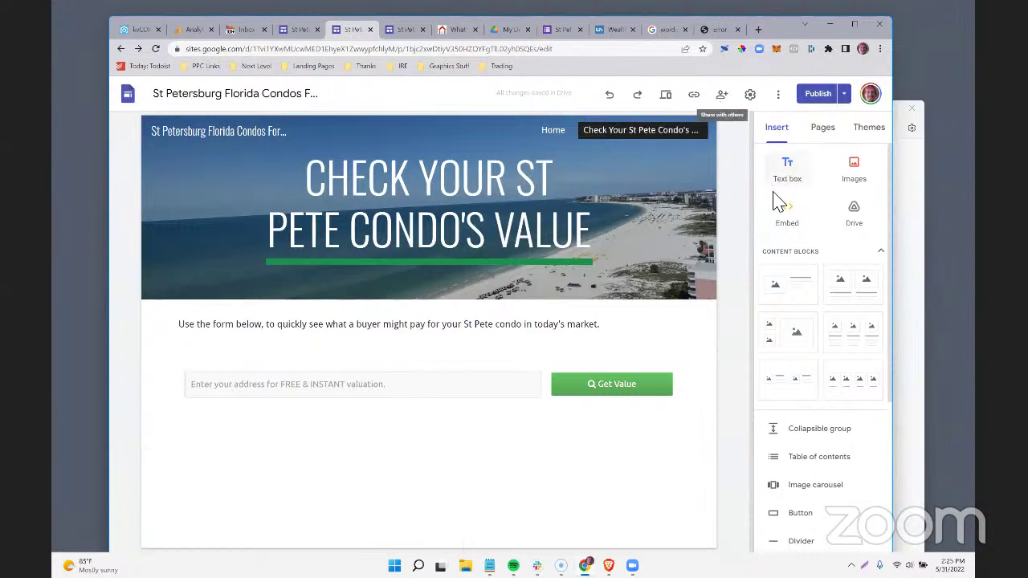
click(829, 131)
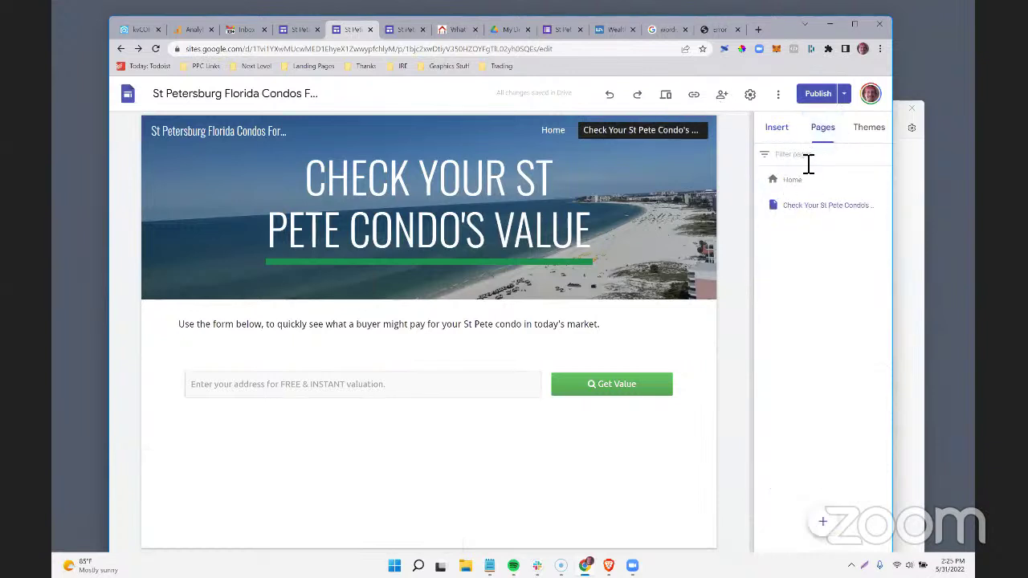
click(833, 533)
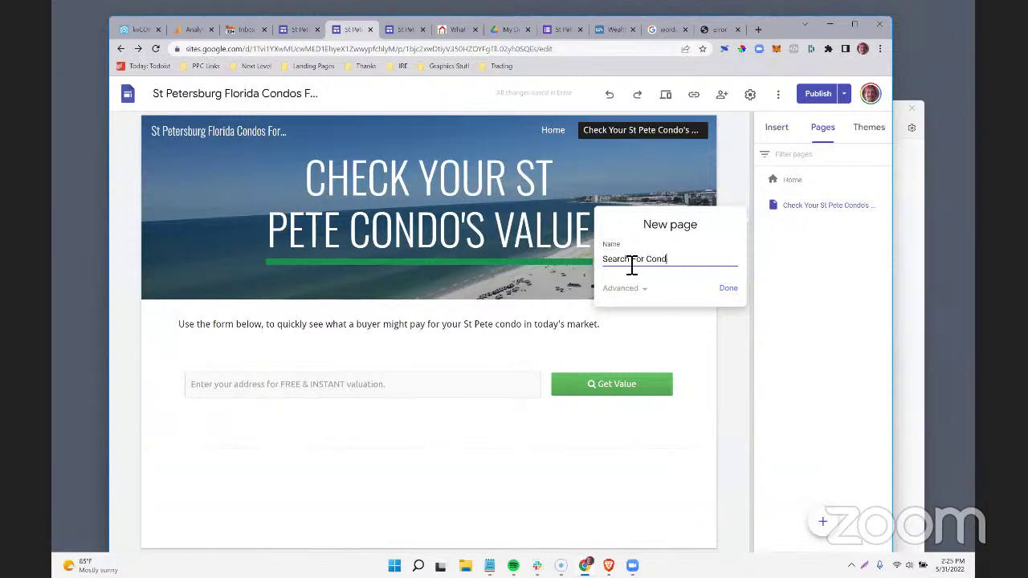
click(630, 291)
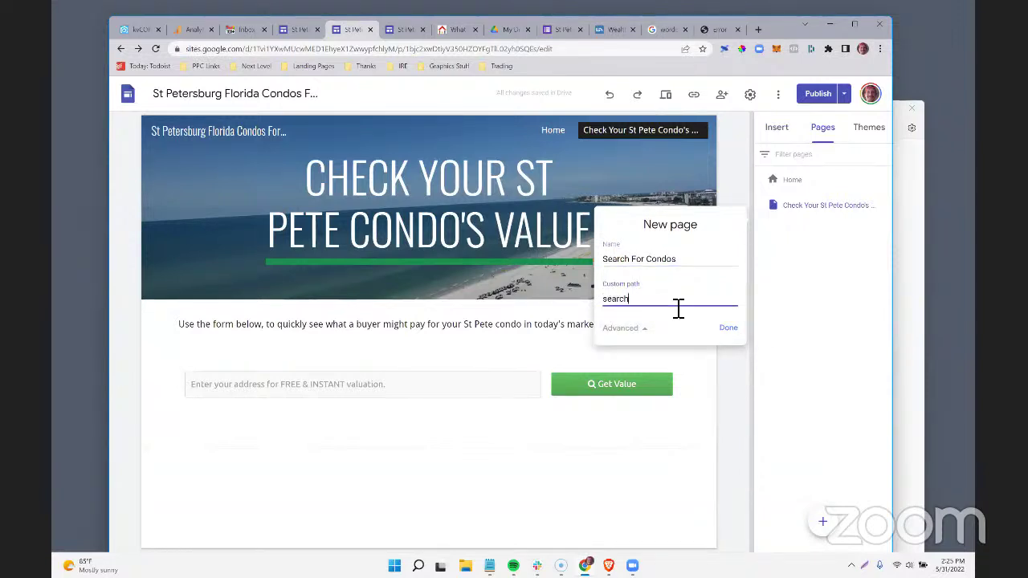
click(729, 328)
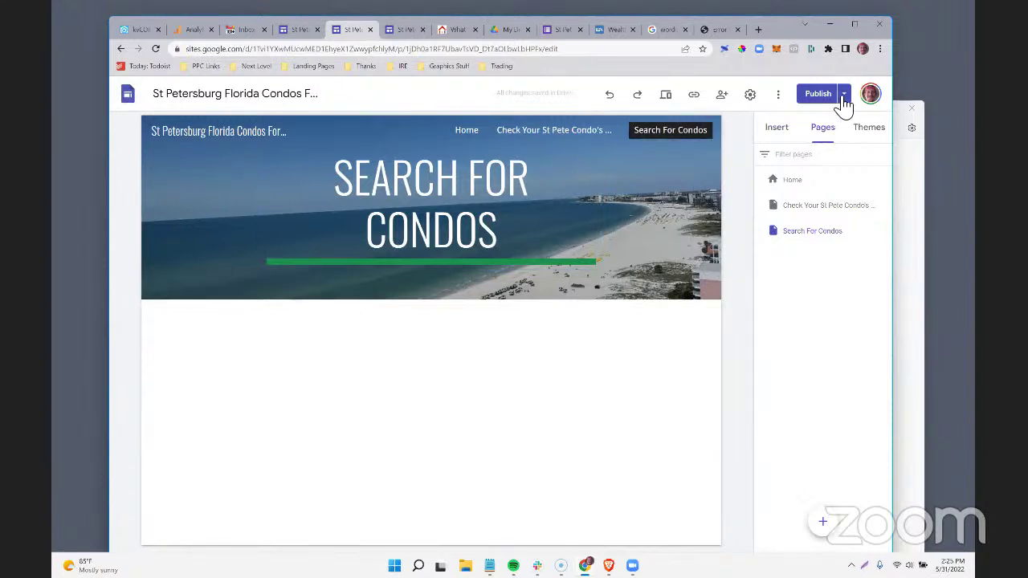
click(776, 128)
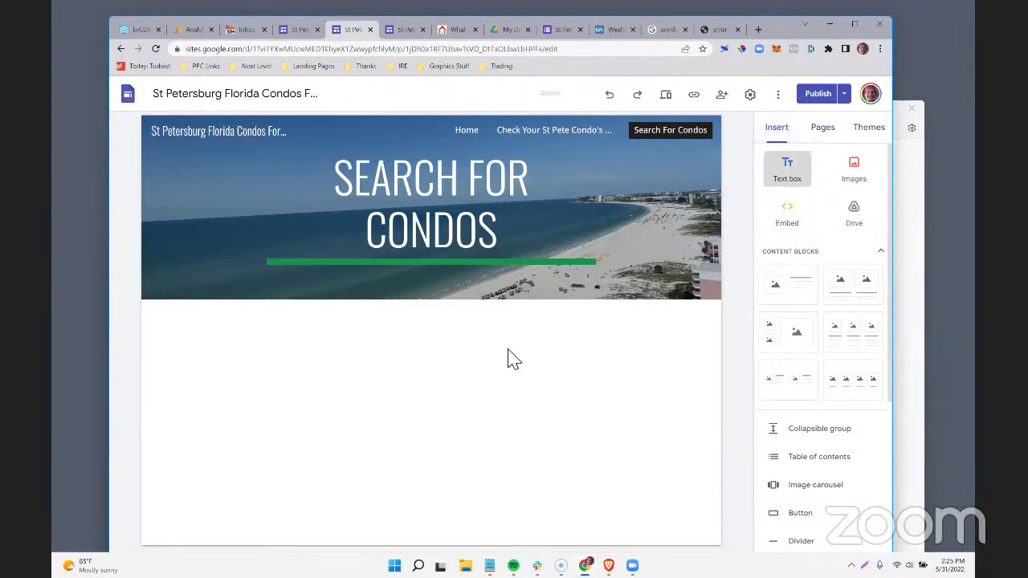
click(788, 169)
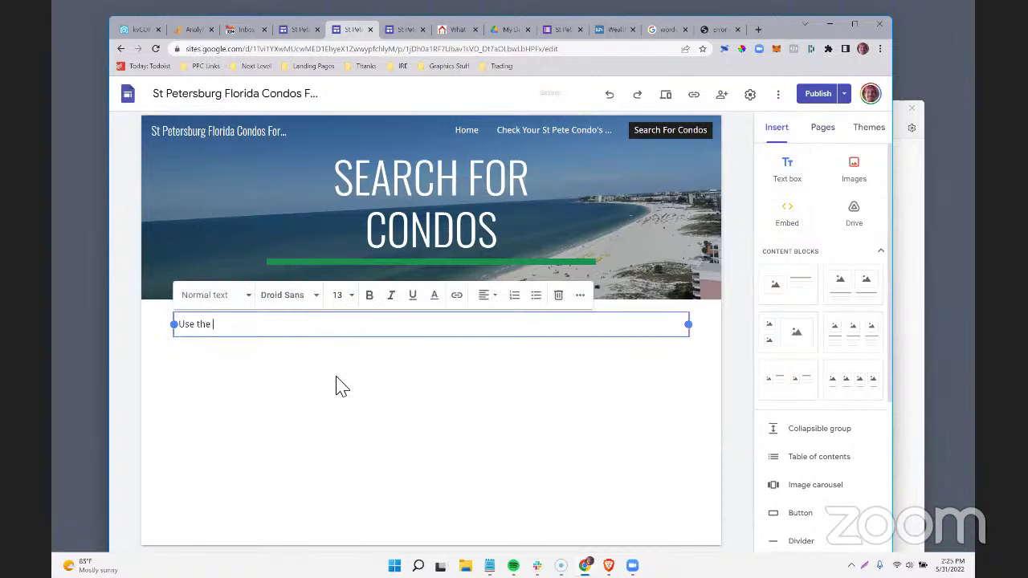
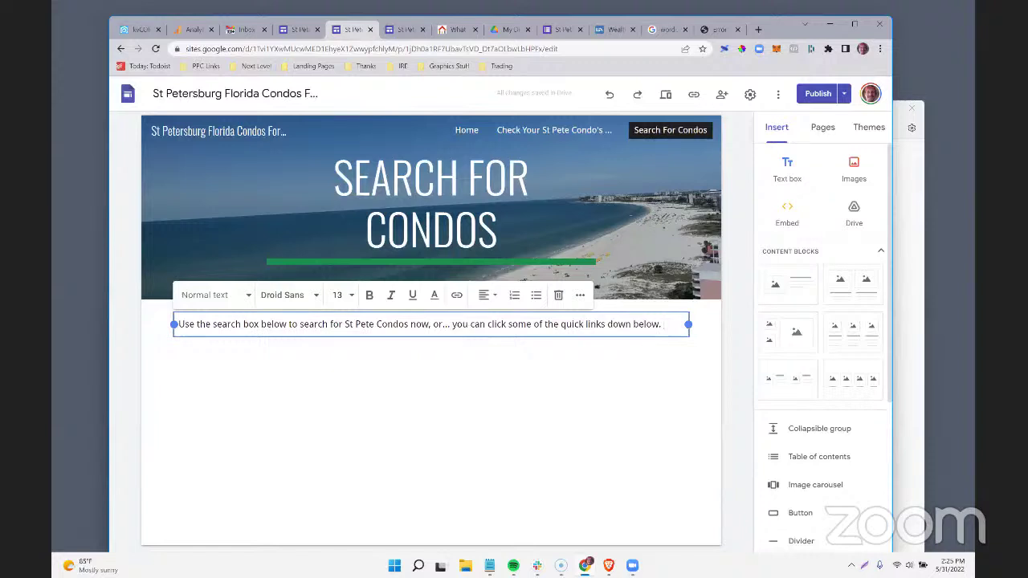
Step: Deselect the Search For Condos intro text and switch to the kvCORE embed codes page
scroll(809, 488, down, 3)
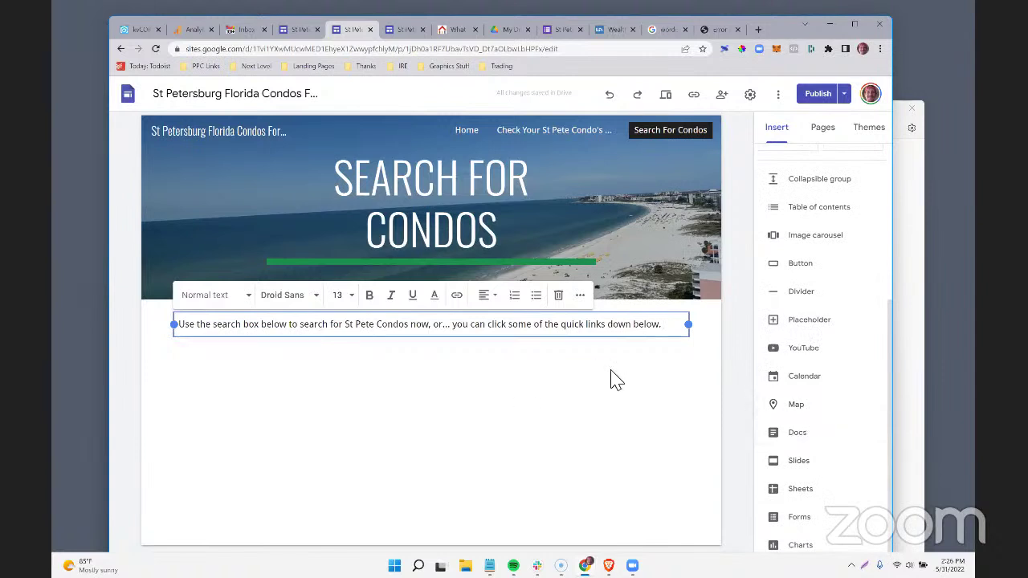
click(321, 454)
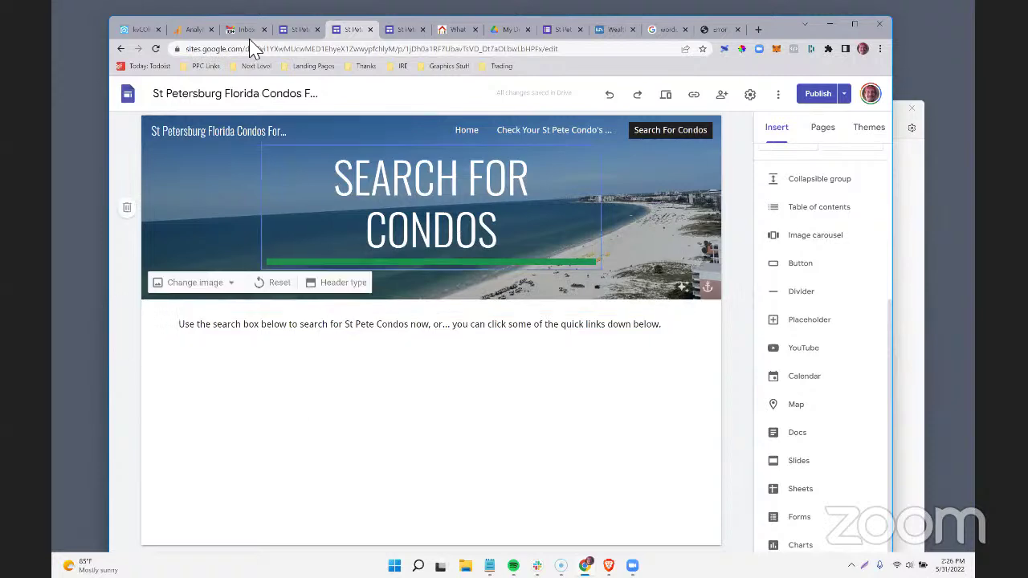
click(128, 29)
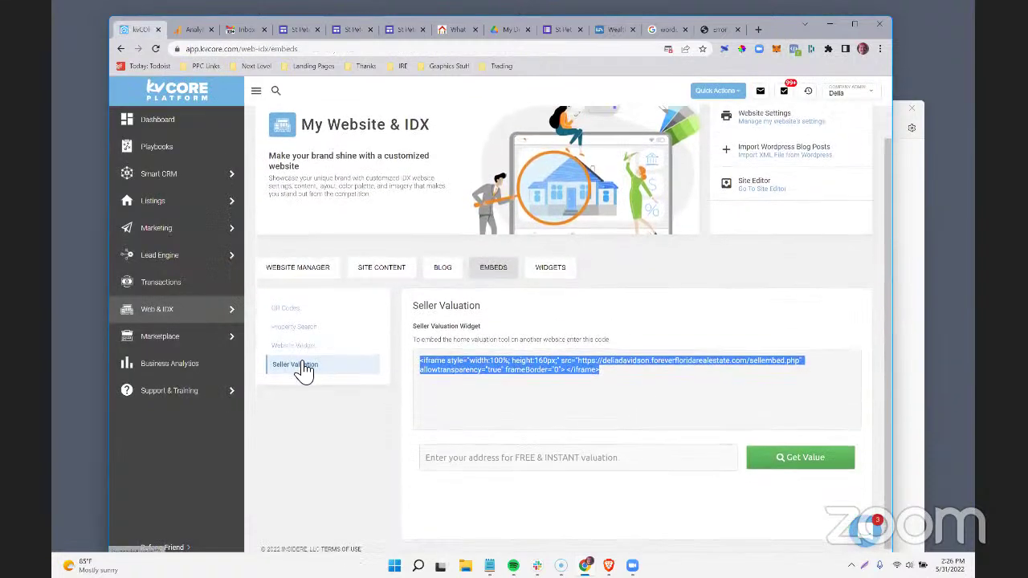
Step: Copy kvCORE's Website Widget iframe embed code and go back to the Google Sites editor
click(296, 346)
scroll(534, 362, down, 1)
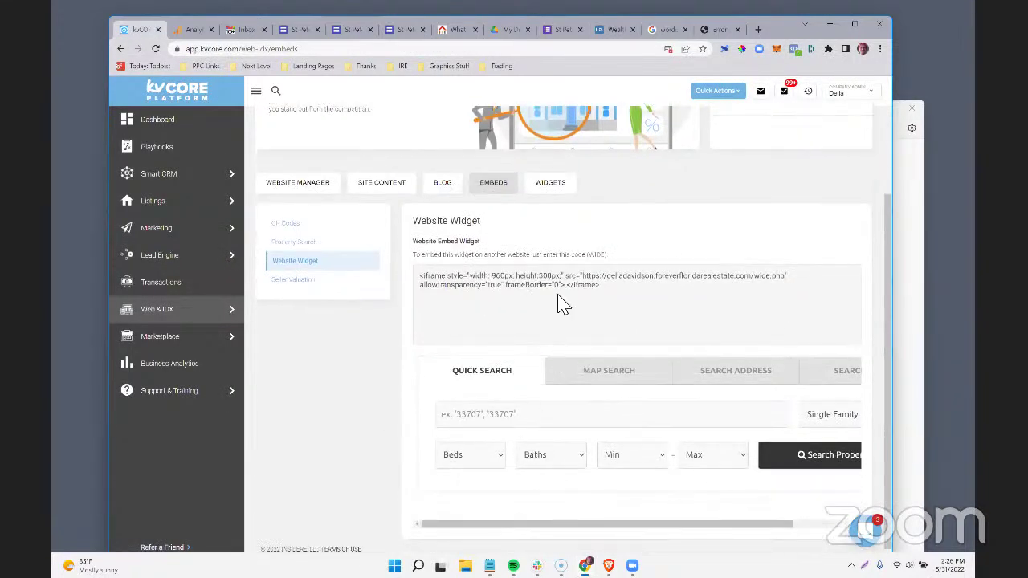
drag(616, 291, 421, 276)
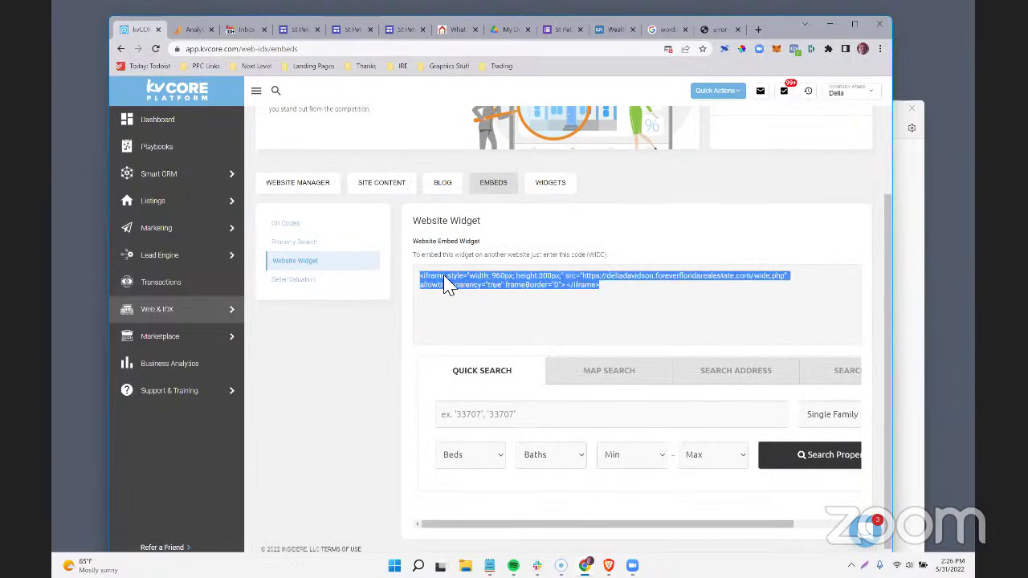
right_click(447, 287)
click(332, 254)
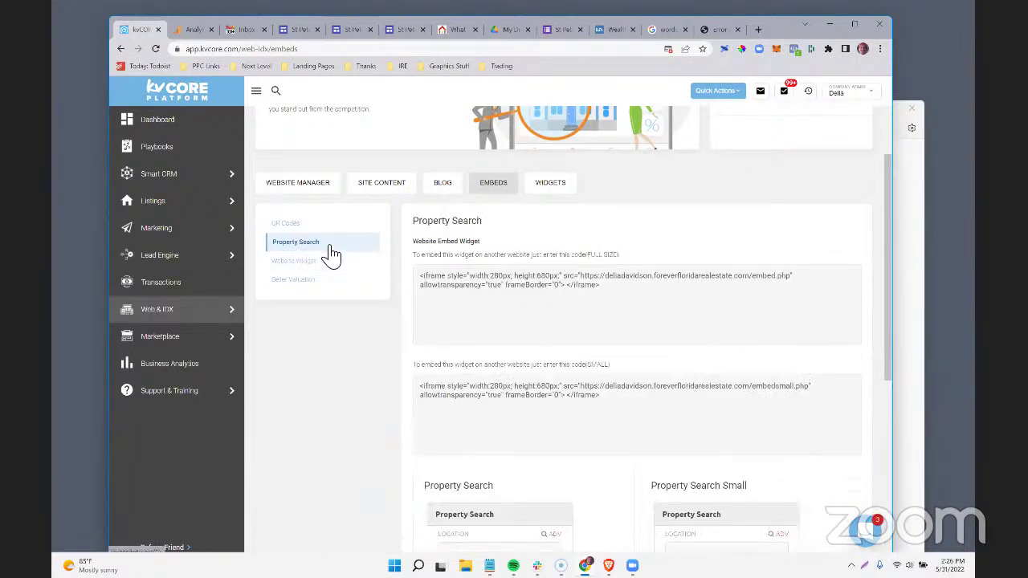
click(333, 262)
drag(615, 292, 410, 277)
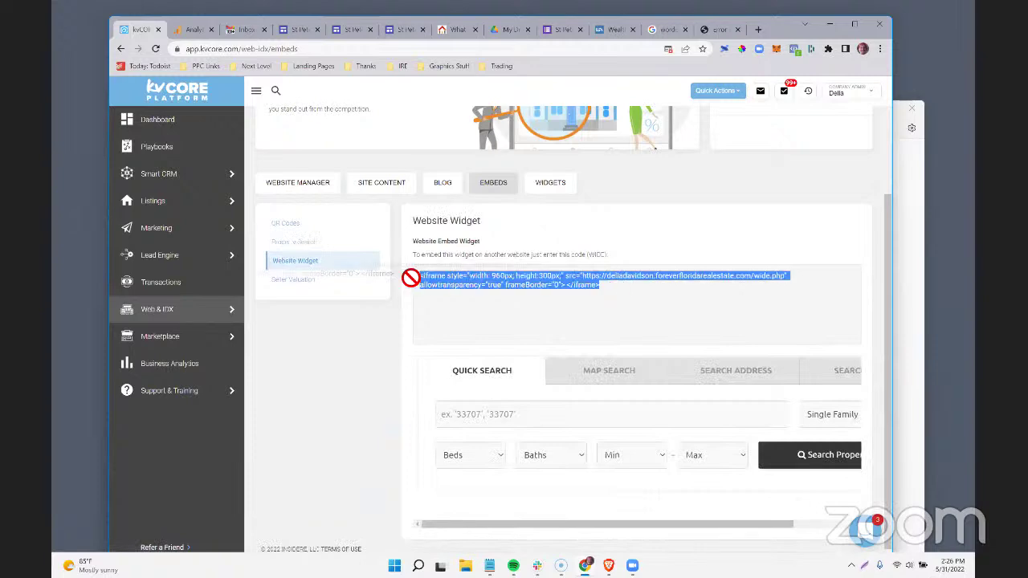
right_click(482, 280)
click(454, 265)
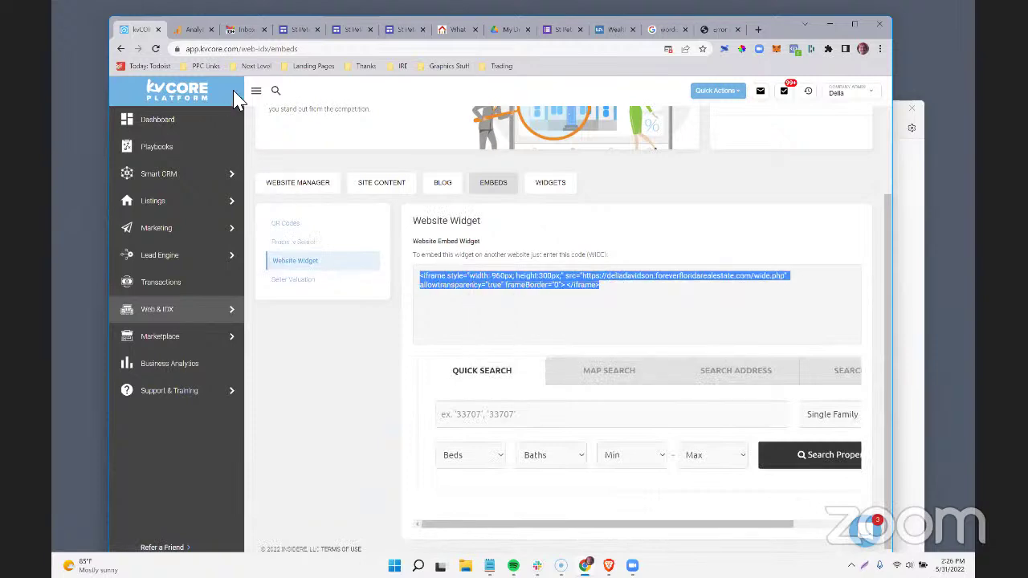
click(404, 29)
click(353, 29)
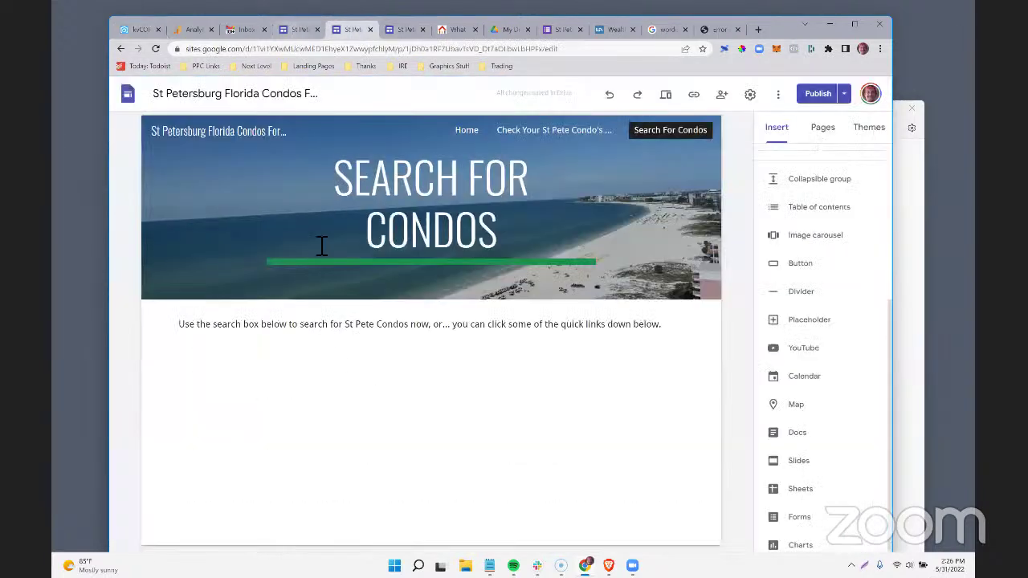
Step: Embed the copied kvCORE Website Widget code below the intro text
scroll(811, 201, up, 1)
scroll(783, 227, up, 4)
click(787, 213)
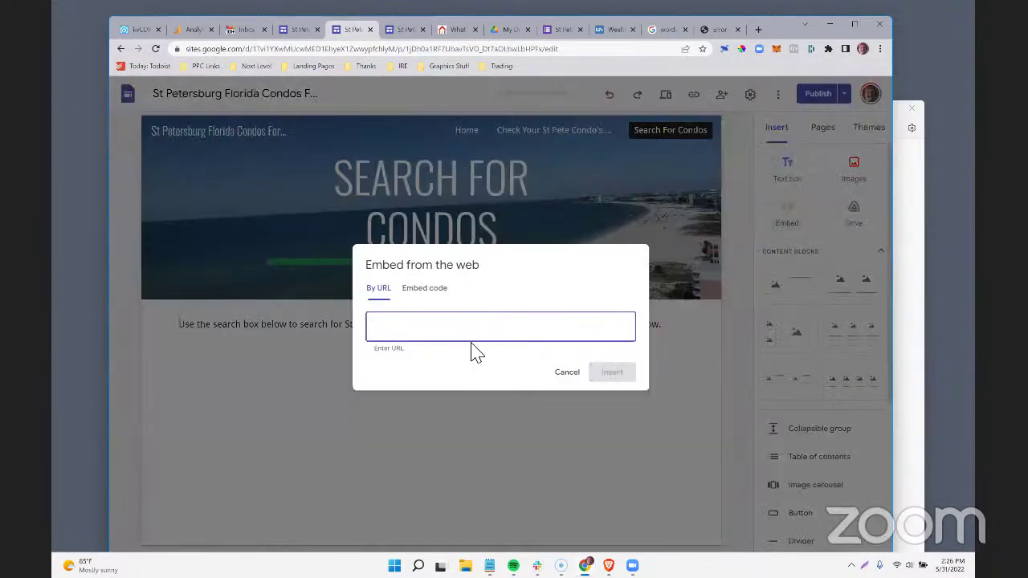
click(422, 289)
key(ctrl+v)
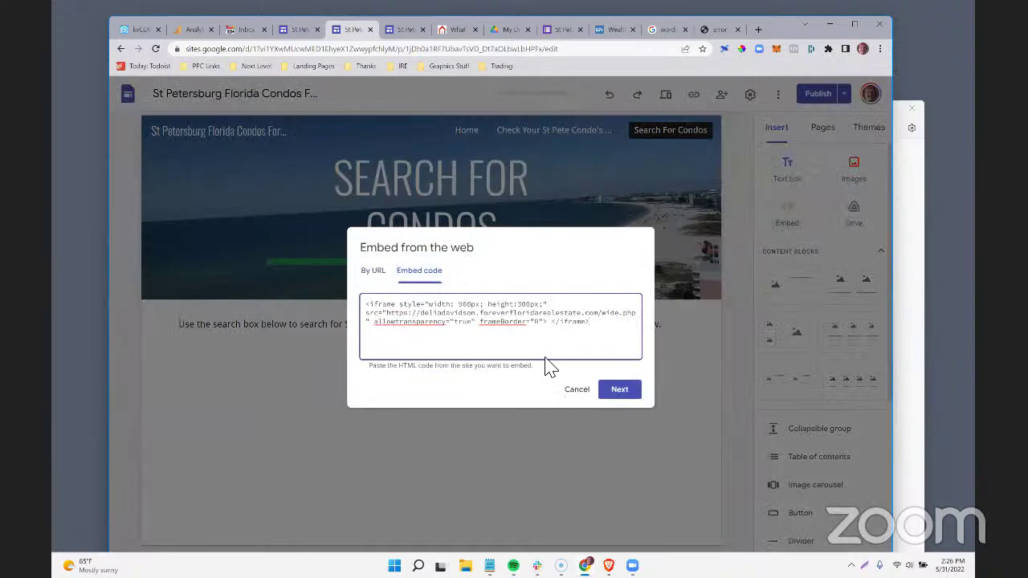
click(629, 390)
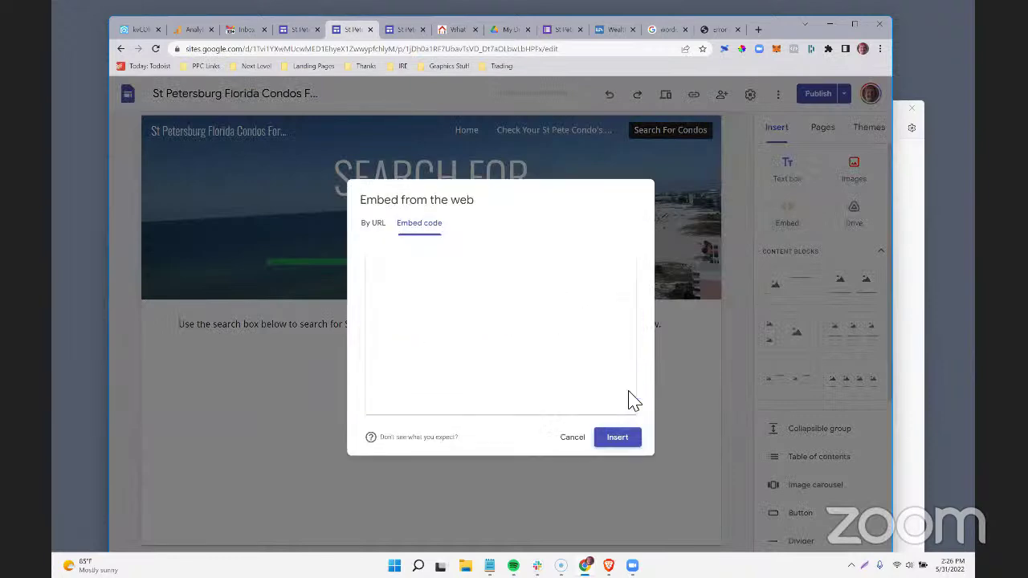
click(622, 446)
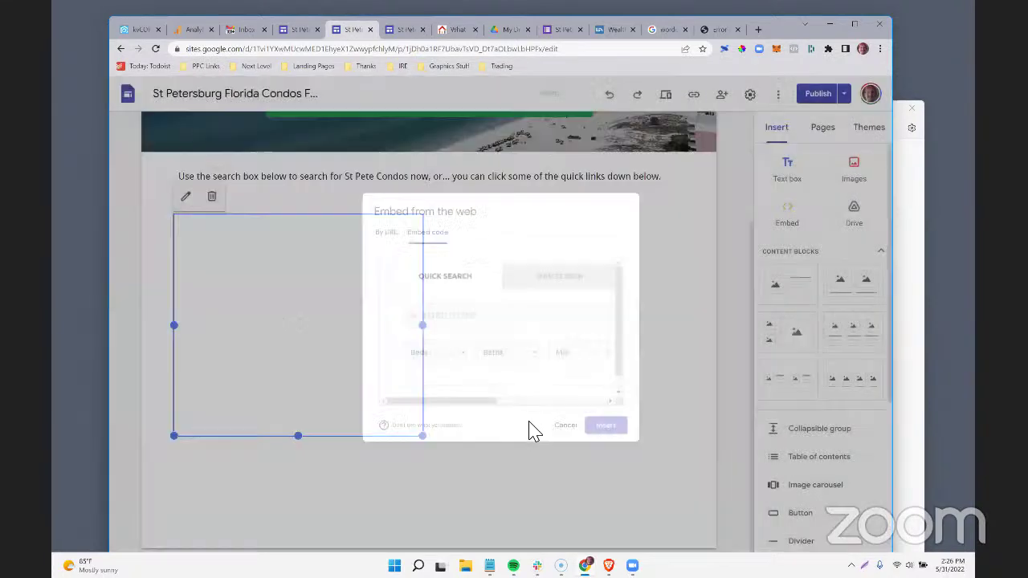
Step: Widen and shorten the widget's embed box, then add an empty text box beneath it
drag(427, 321, 707, 335)
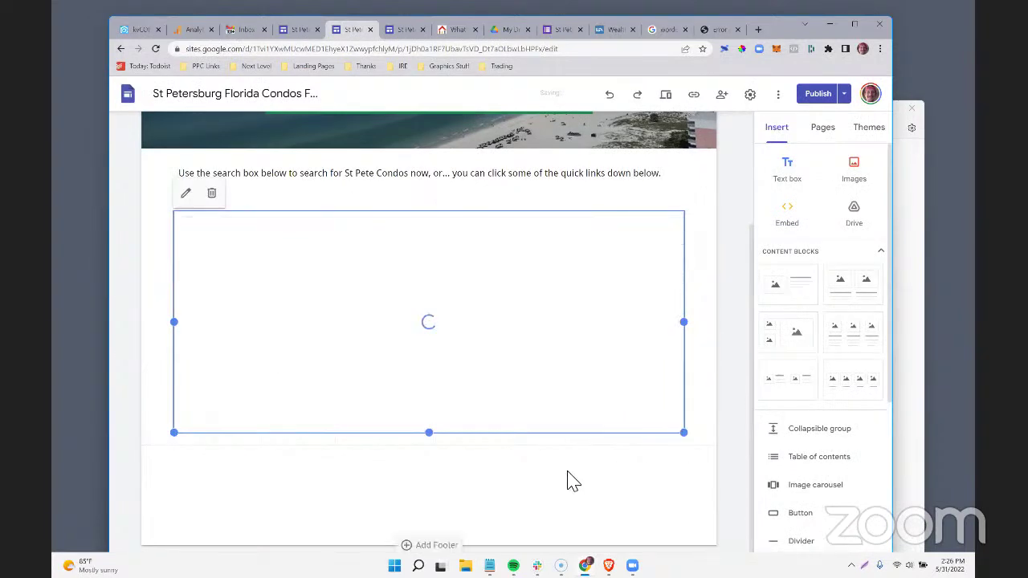
drag(429, 432, 430, 401)
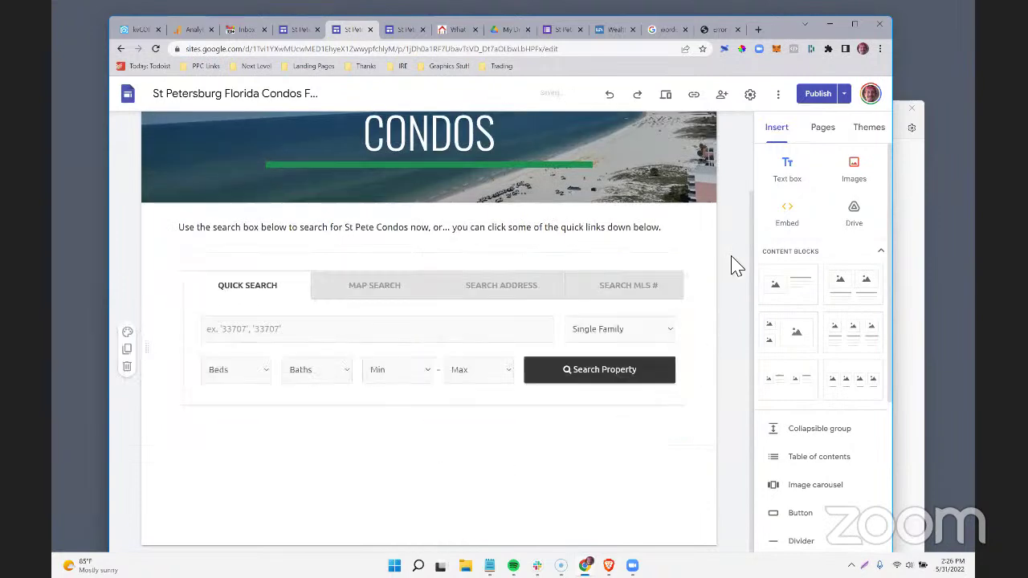
click(791, 167)
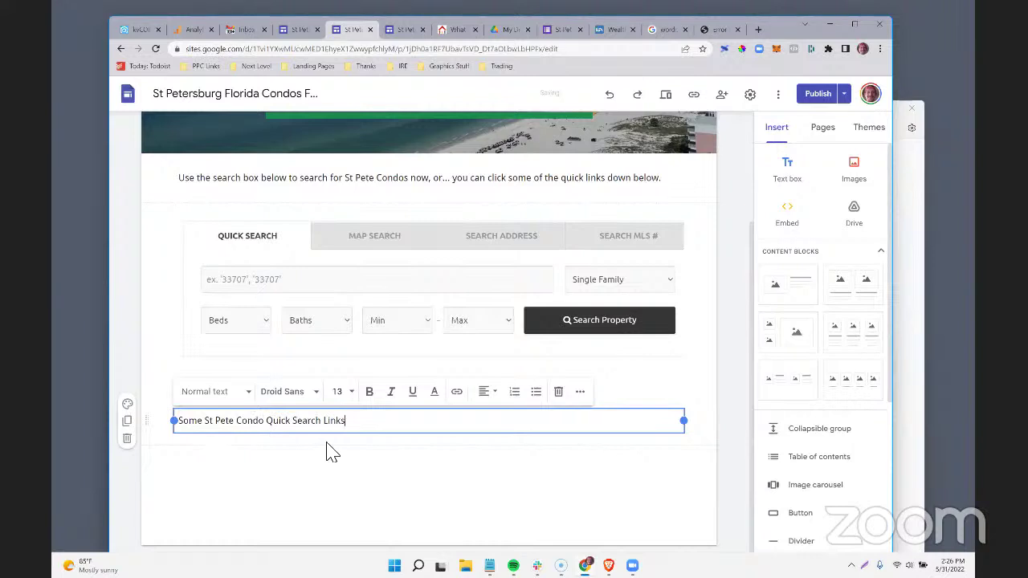
Step: Make 'Some St Pete Condo Quick Search Links' a bold, centred Heading
drag(356, 425, 138, 430)
click(369, 392)
click(484, 392)
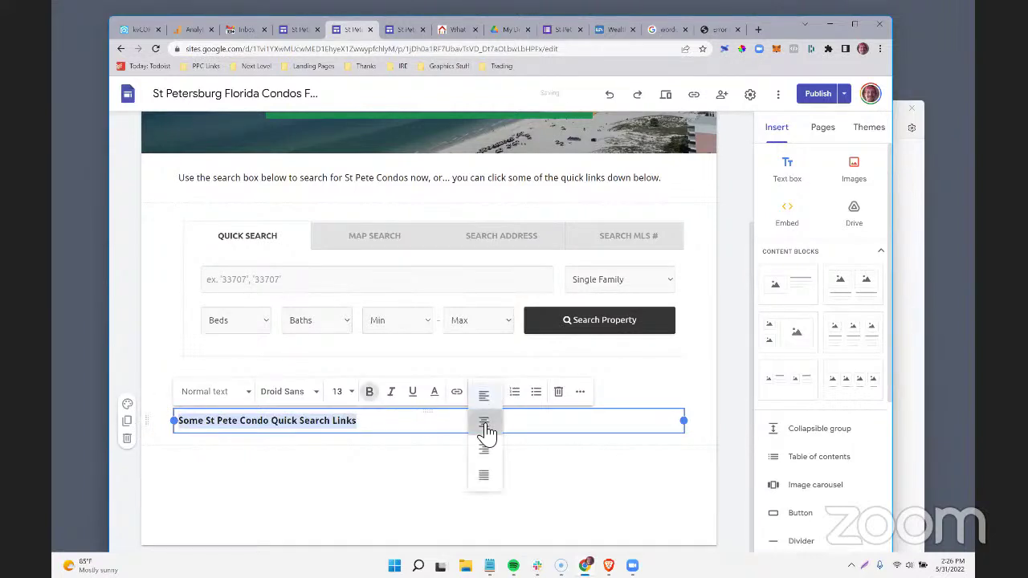
click(482, 425)
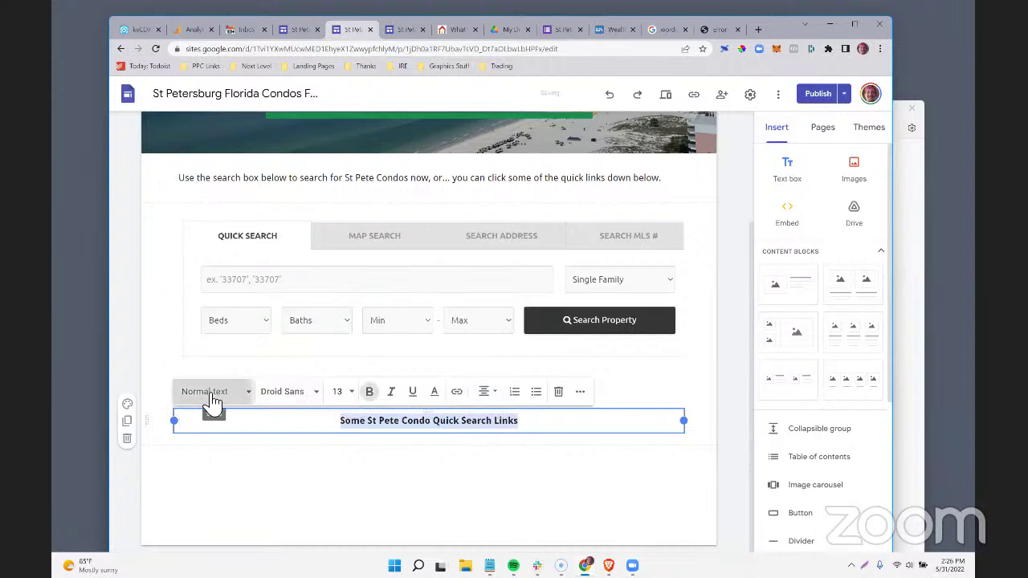
click(206, 393)
click(209, 455)
click(429, 509)
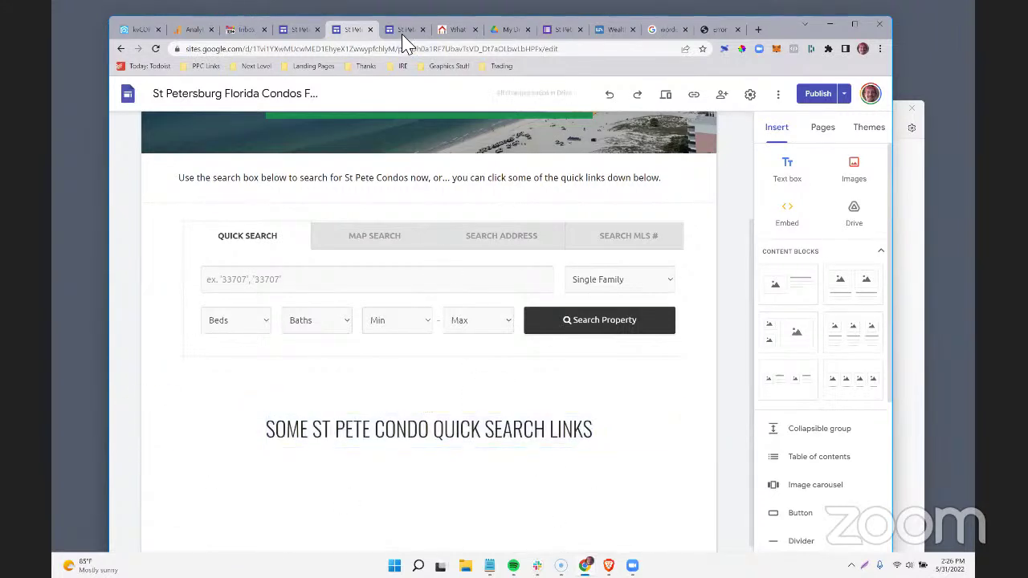
Step: Load the Forever Florida Real Estate website in another tab
click(454, 31)
click(434, 48)
text(ry)
key(Return)
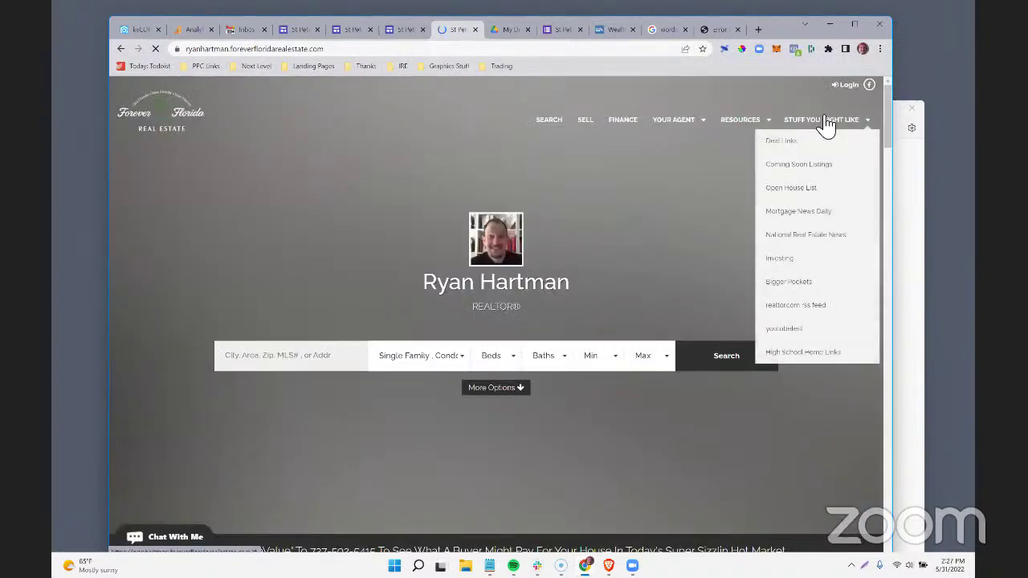
Step: Open the Deal Links page from Resources and block the site's location request
click(828, 122)
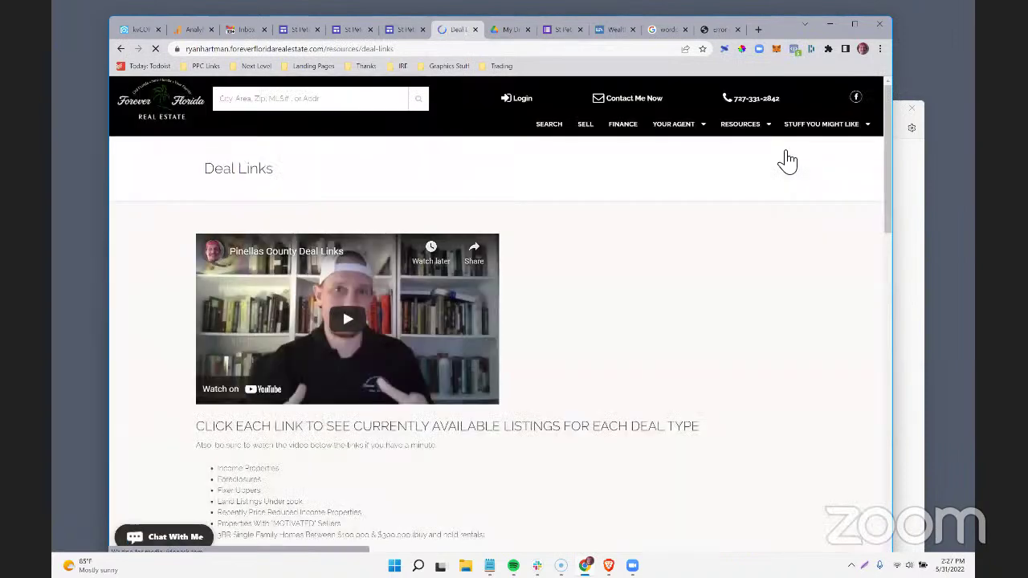
scroll(544, 324, down, 4)
scroll(498, 250, up, 3)
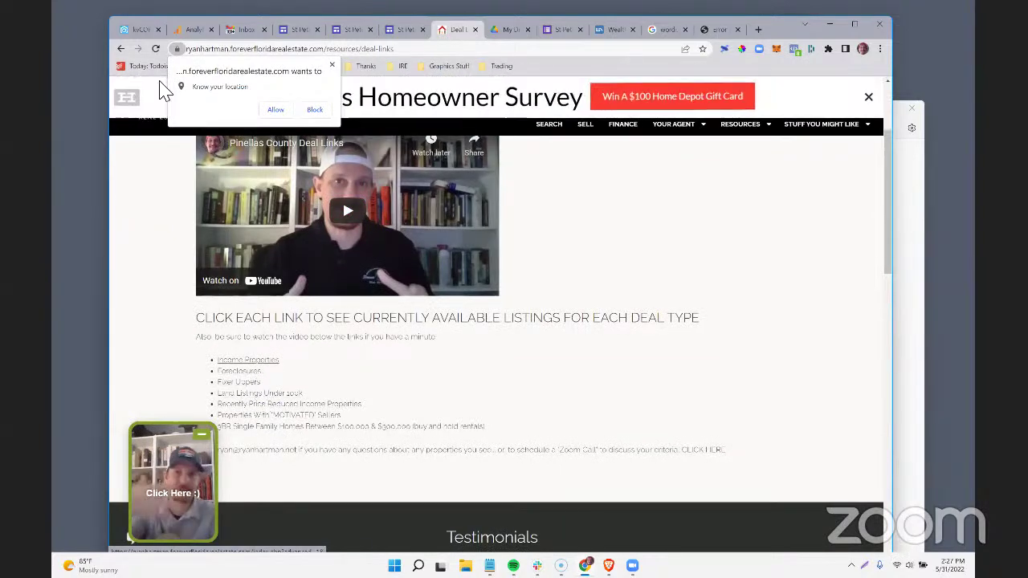
scroll(562, 211, up, 2)
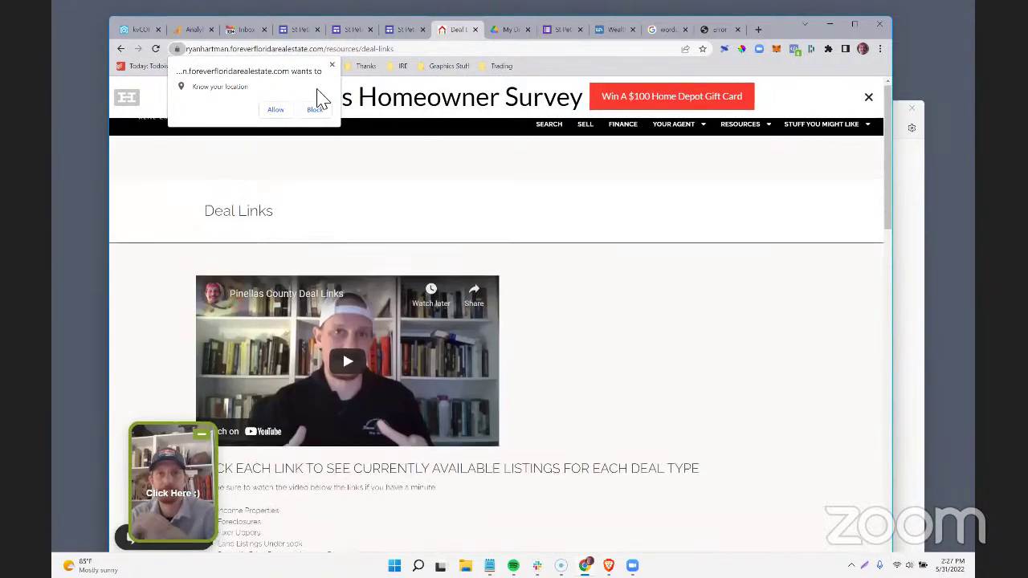
click(333, 65)
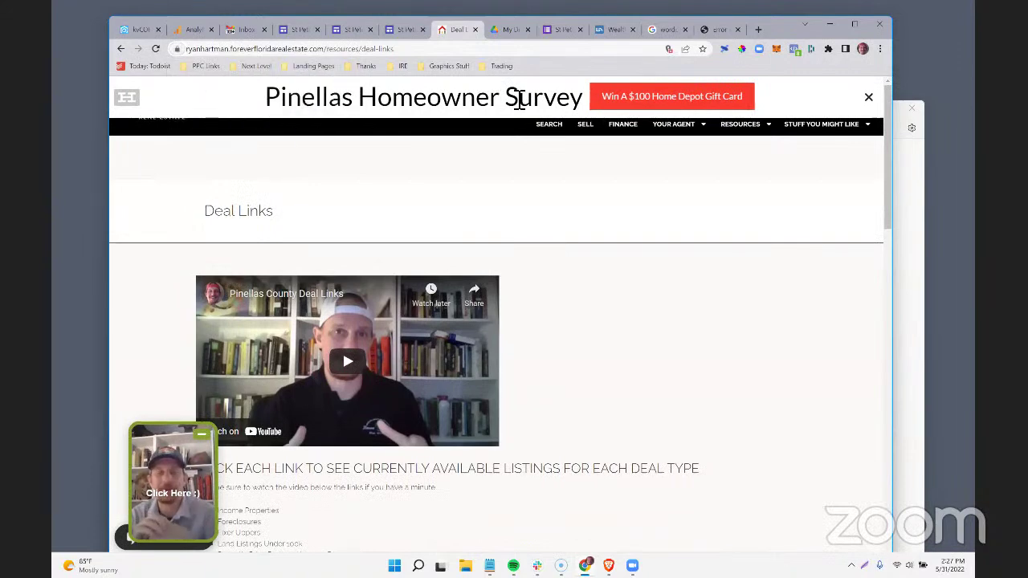
Step: Select the Pinellas Homeowner Survey banner text, then return to kvCORE's embed codes
drag(241, 104, 784, 105)
drag(564, 98, 158, 74)
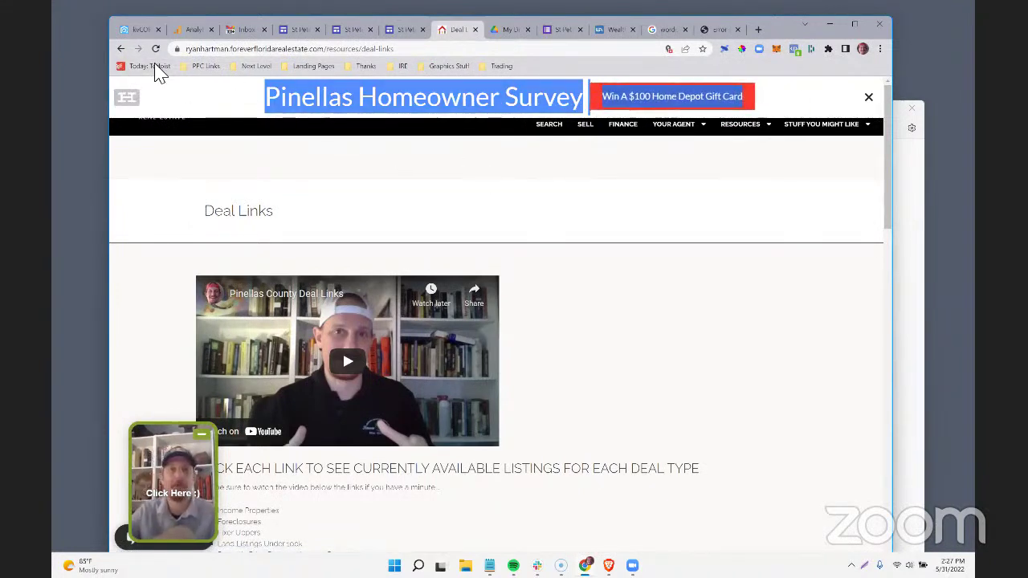
click(139, 29)
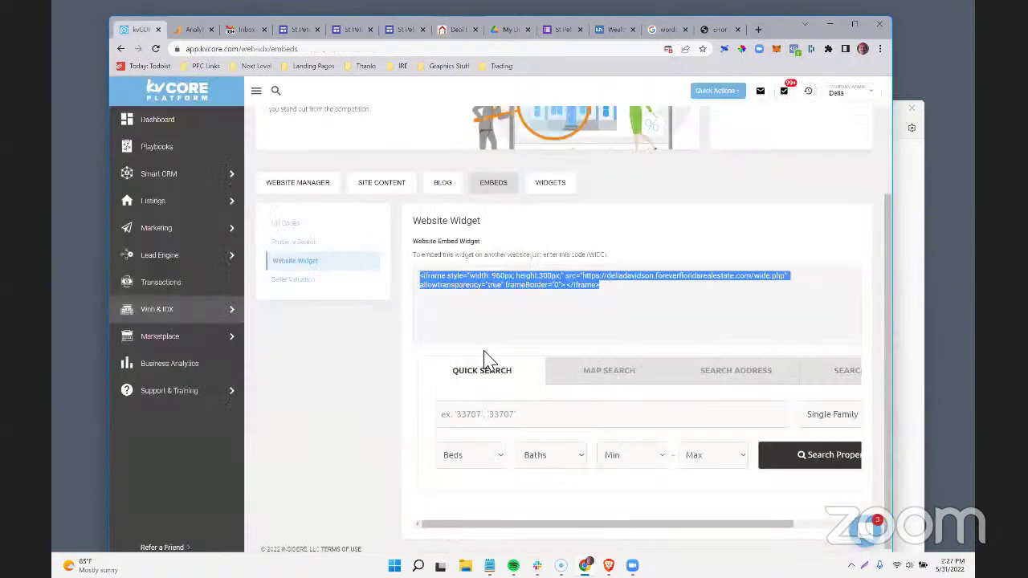
Step: Check the kvCORE widget code and the published site, ending in the Google Sites condo editor
scroll(367, 211, up, 3)
mouse_move(233, 254)
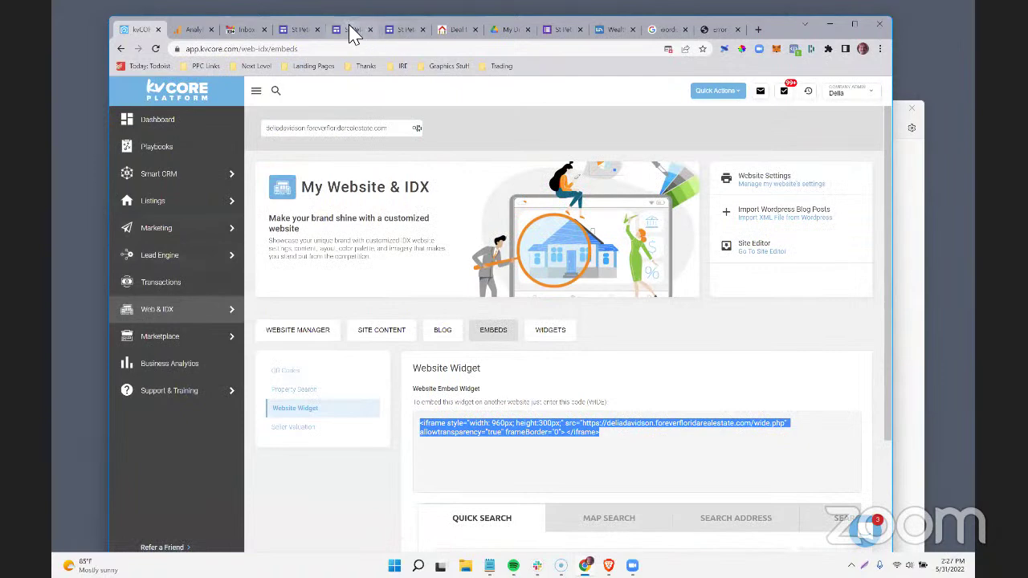
click(352, 29)
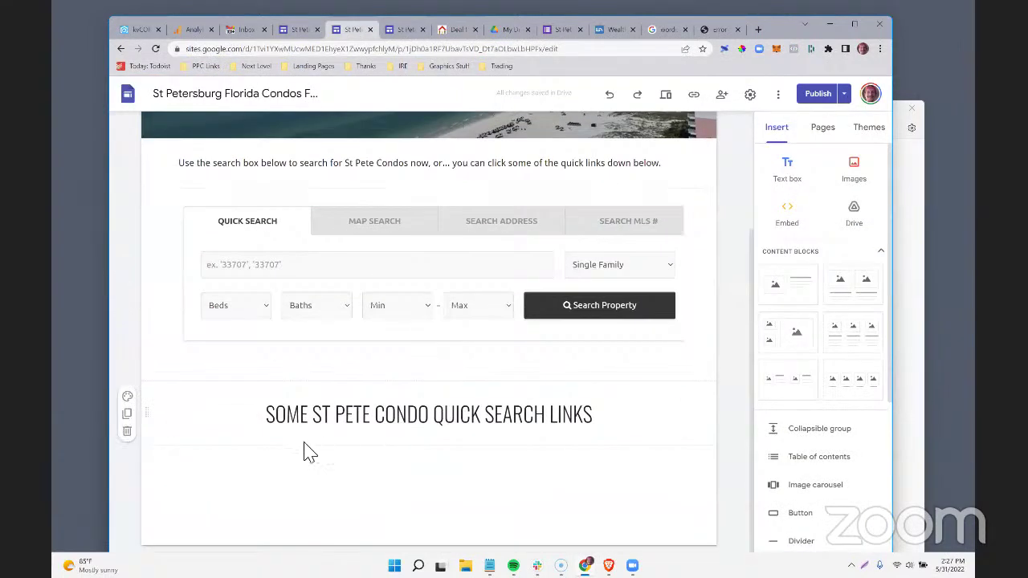
key(ctrl+1)
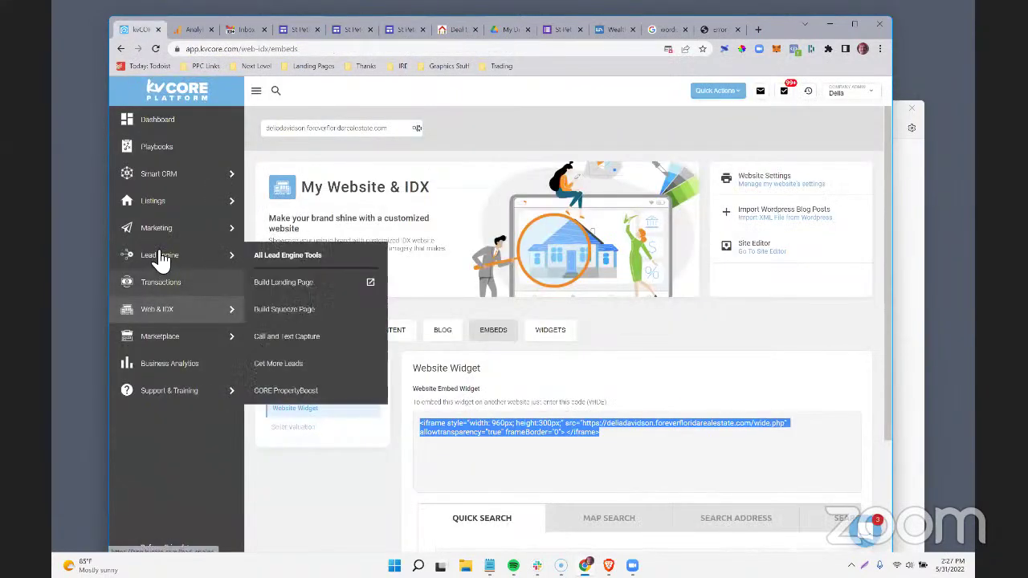
click(244, 30)
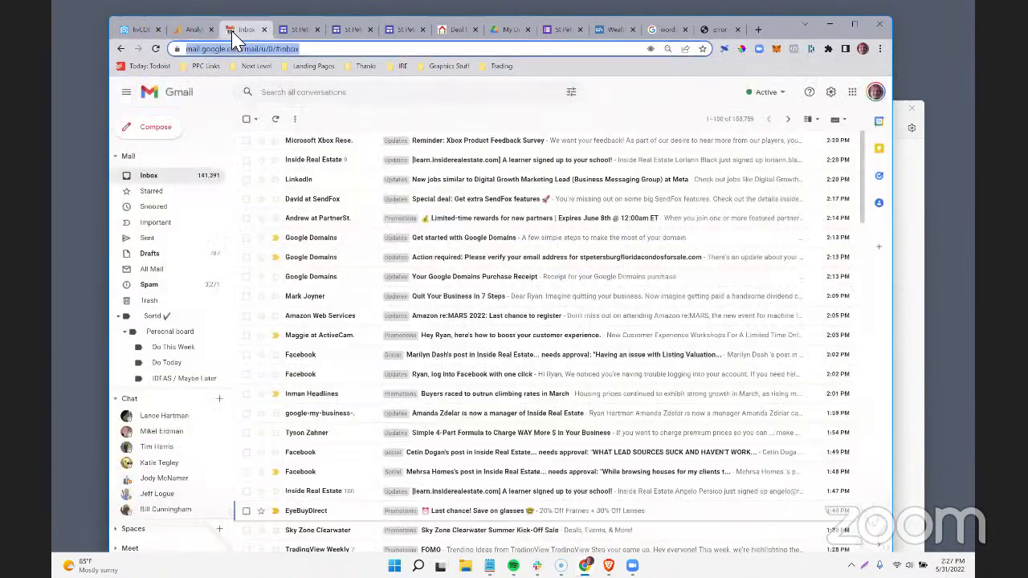
click(183, 29)
click(139, 30)
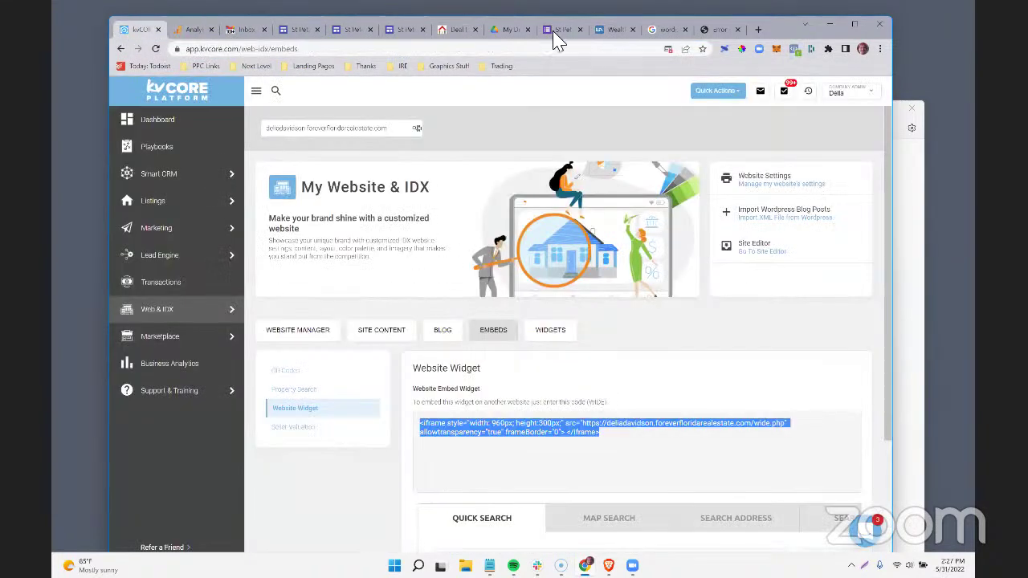
click(404, 30)
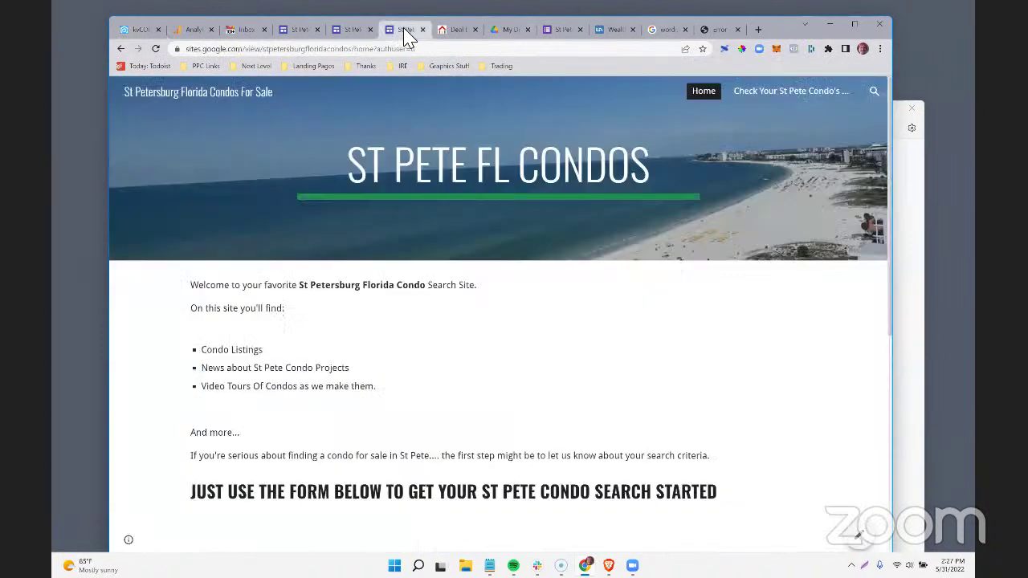
click(351, 30)
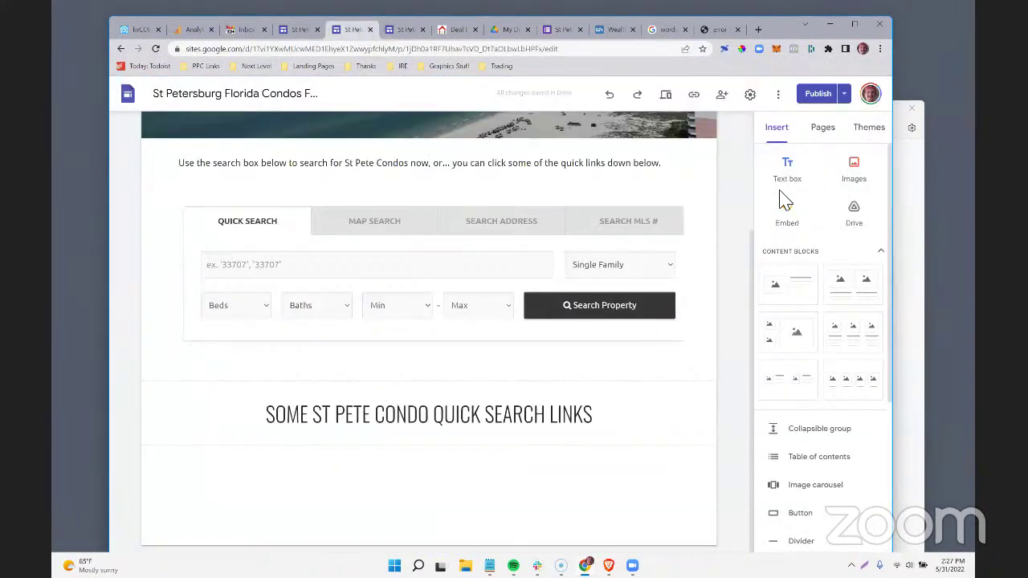
Step: Add lines Downtown, Walkable and Luxury St Pete Condos under the quick-search heading
click(515, 414)
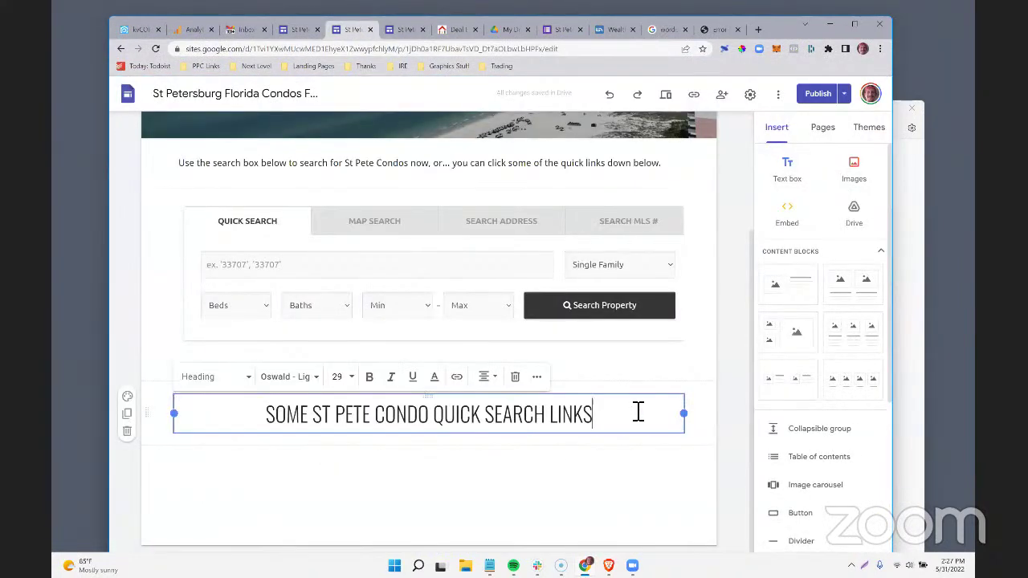
key(Return)
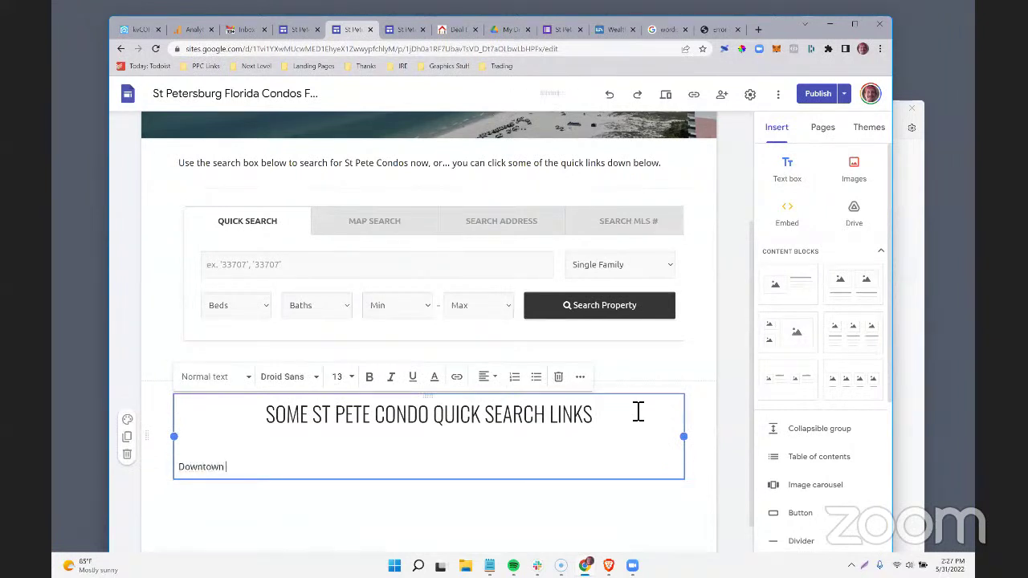
text(Downtown St Pete Condos)
key(Return)
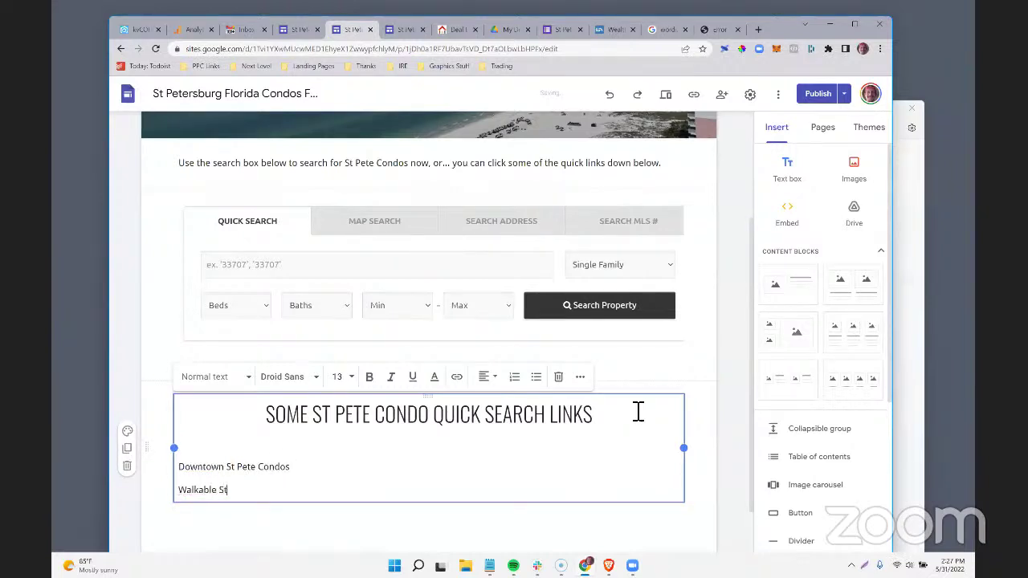
text(Walkable St Pete Condos)
key(Return)
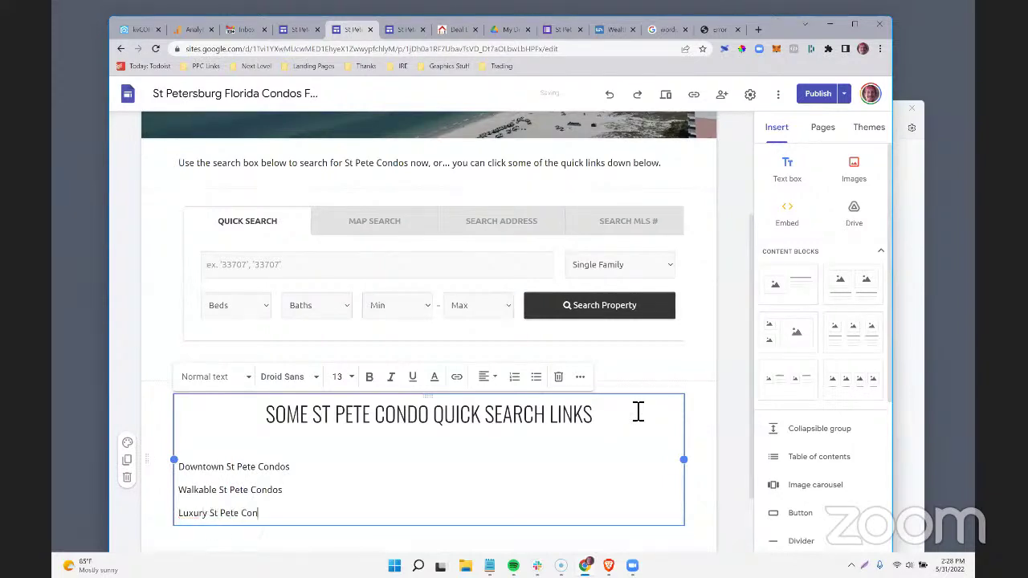
text(Luxury St Pete Condos)
key(Return)
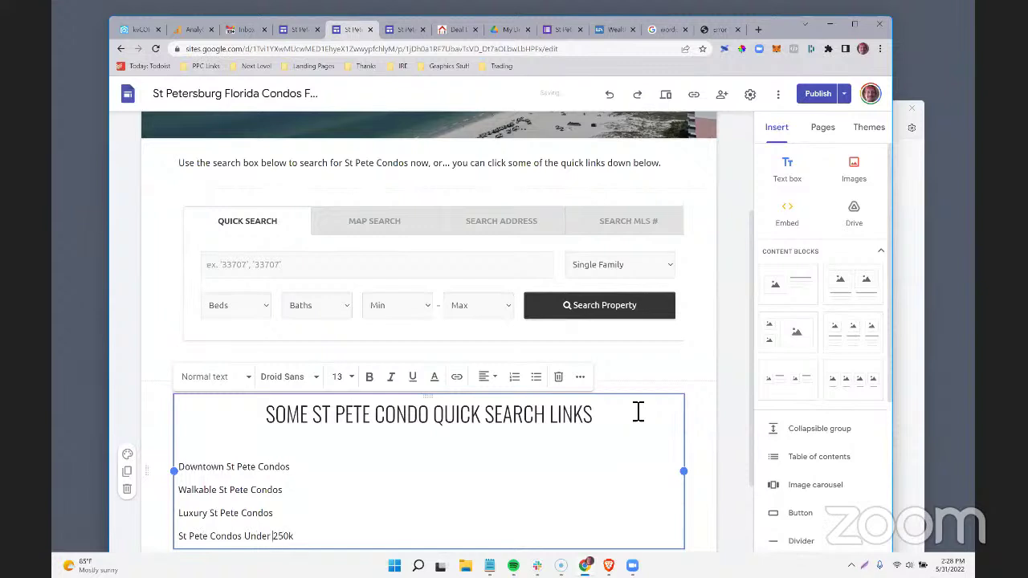
Step: Turn the four quick link lines into a bulleted list and look it over
scroll(594, 411, down, 2)
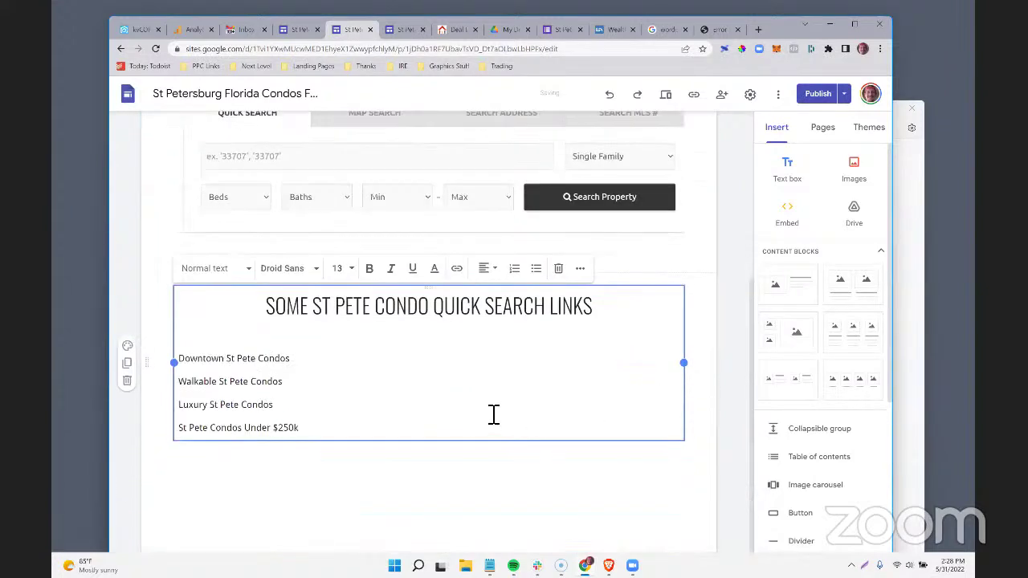
drag(307, 432, 188, 362)
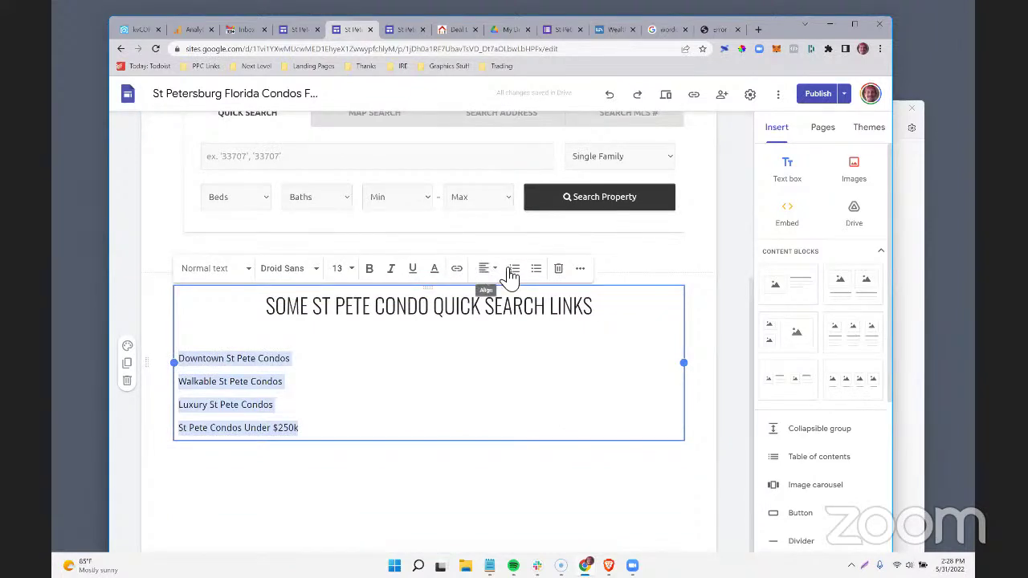
click(536, 268)
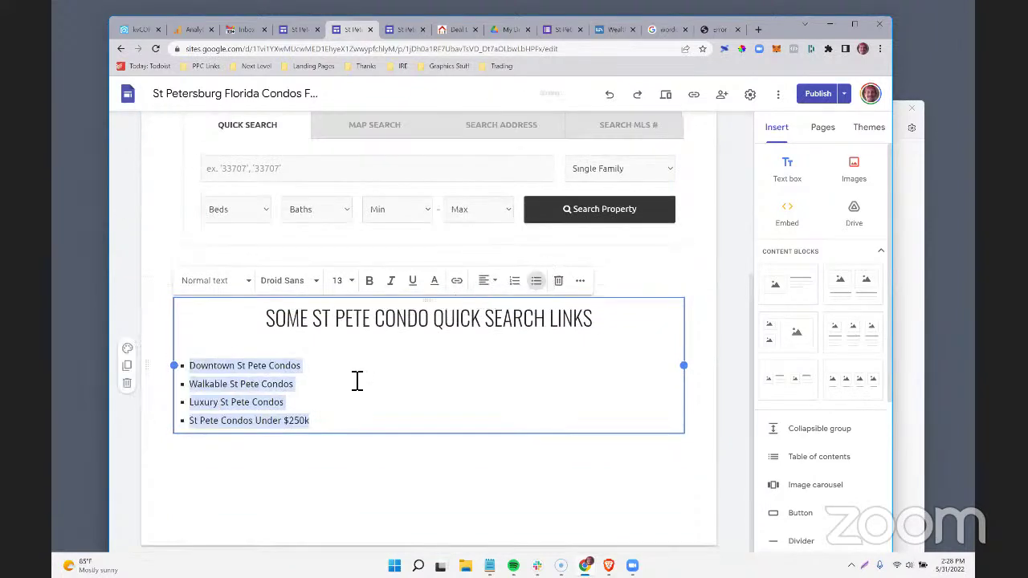
click(522, 395)
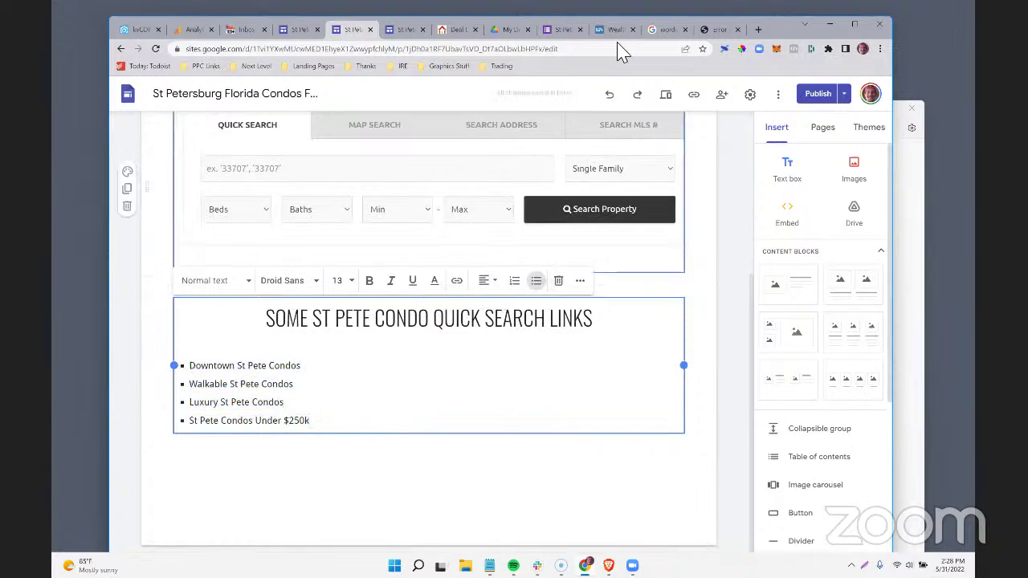
scroll(294, 381, up, 4)
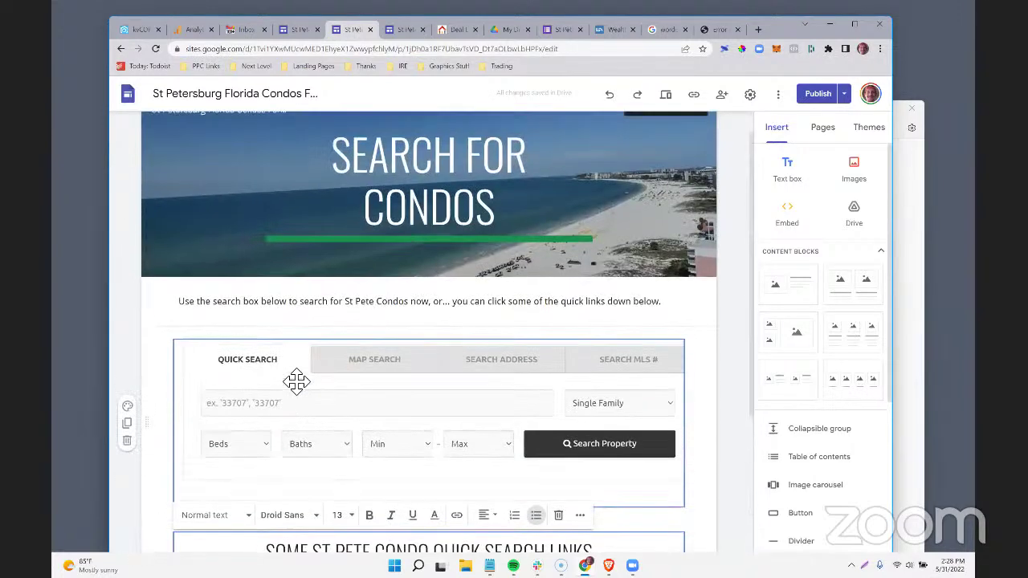
scroll(337, 323, down, 3)
scroll(337, 328, down, 1)
scroll(338, 328, up, 3)
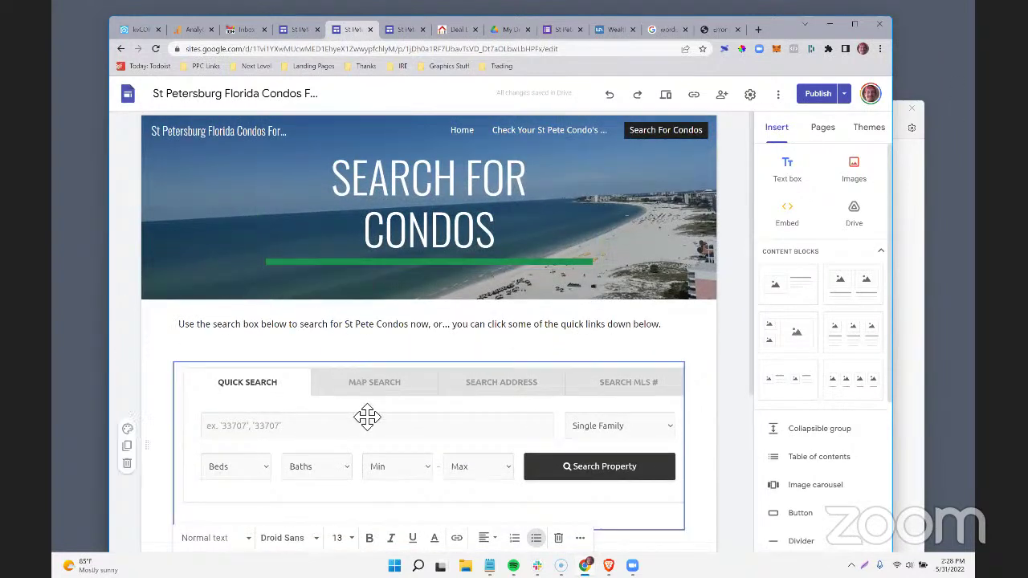
scroll(373, 417, down, 3)
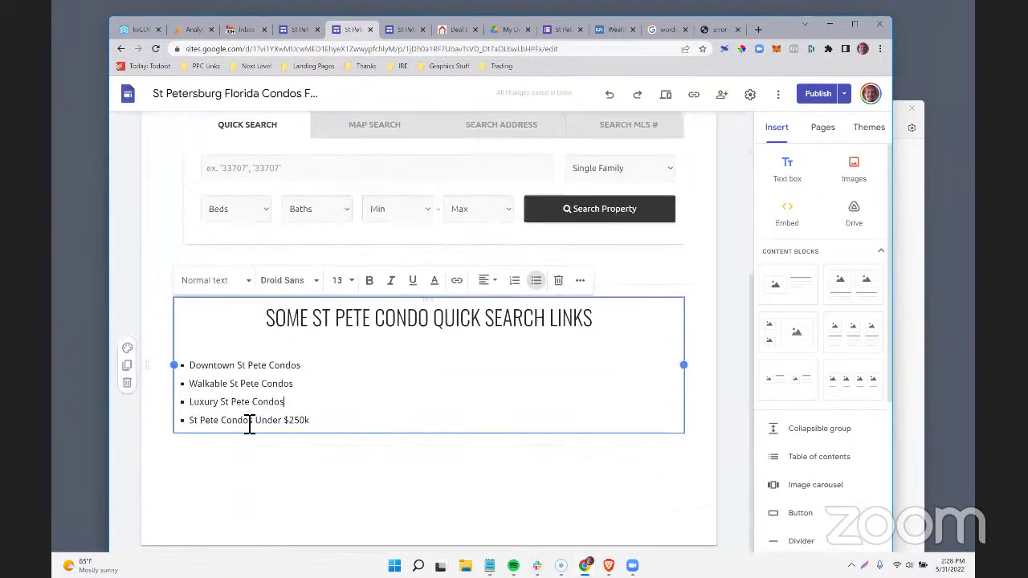
drag(302, 371, 193, 371)
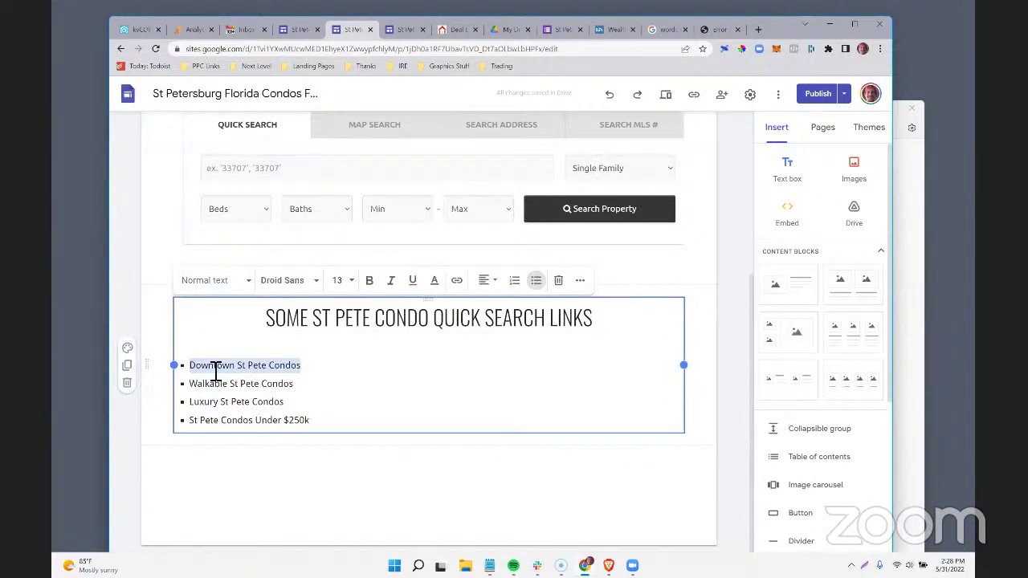
click(210, 385)
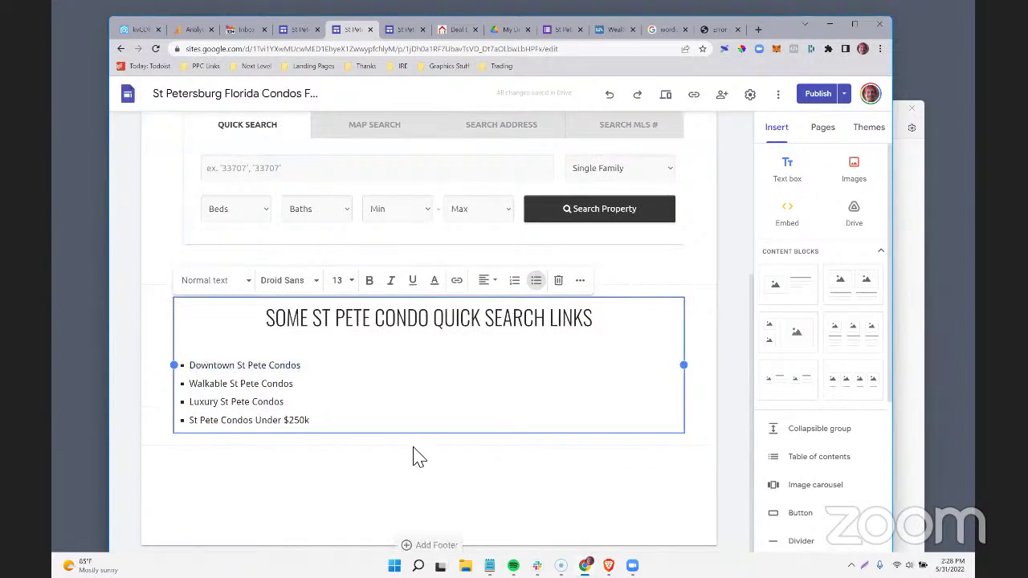
scroll(414, 462, up, 3)
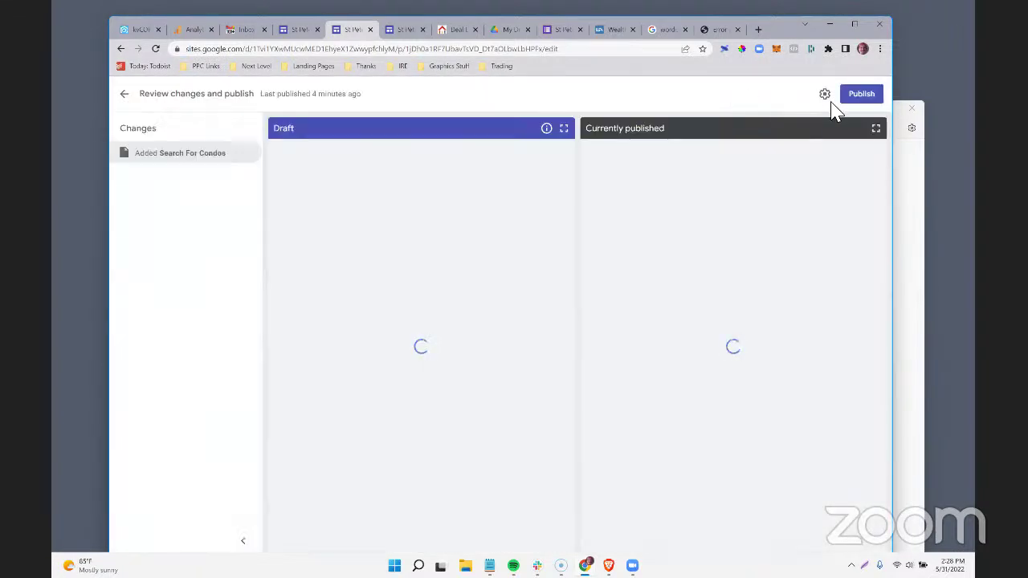
Step: Publish the condo site, then select the survey banner on the Deal Links page
click(853, 94)
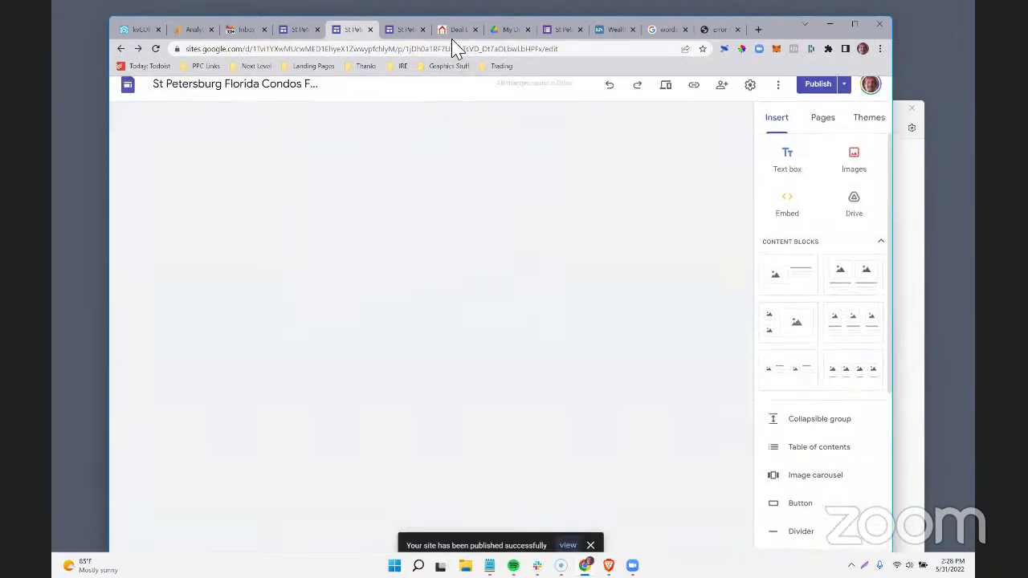
click(453, 32)
drag(268, 95, 682, 113)
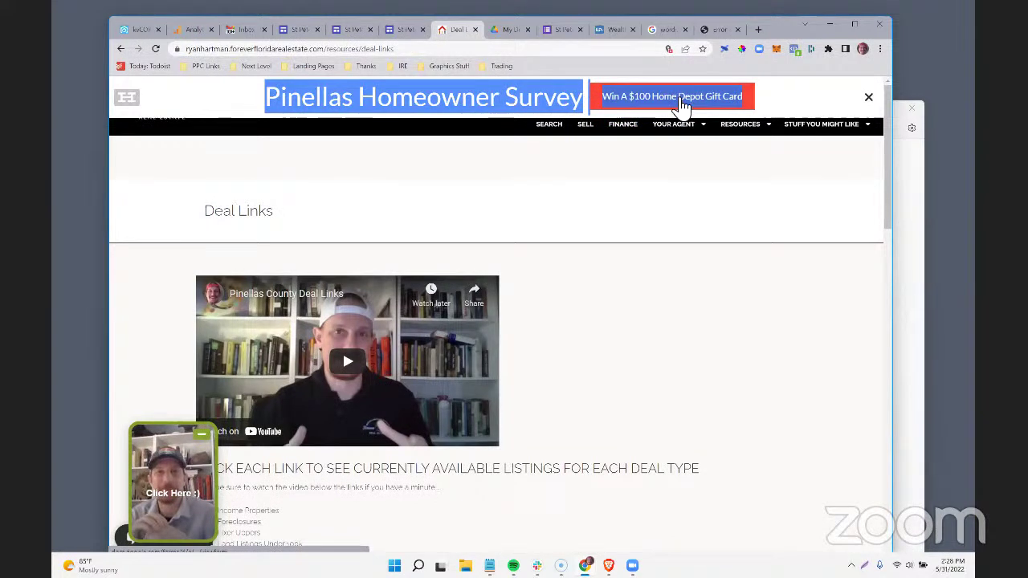
Step: Browse the $100 Home Depot gift card homeowner survey, then go back through Deal Links to kvCORE
click(680, 107)
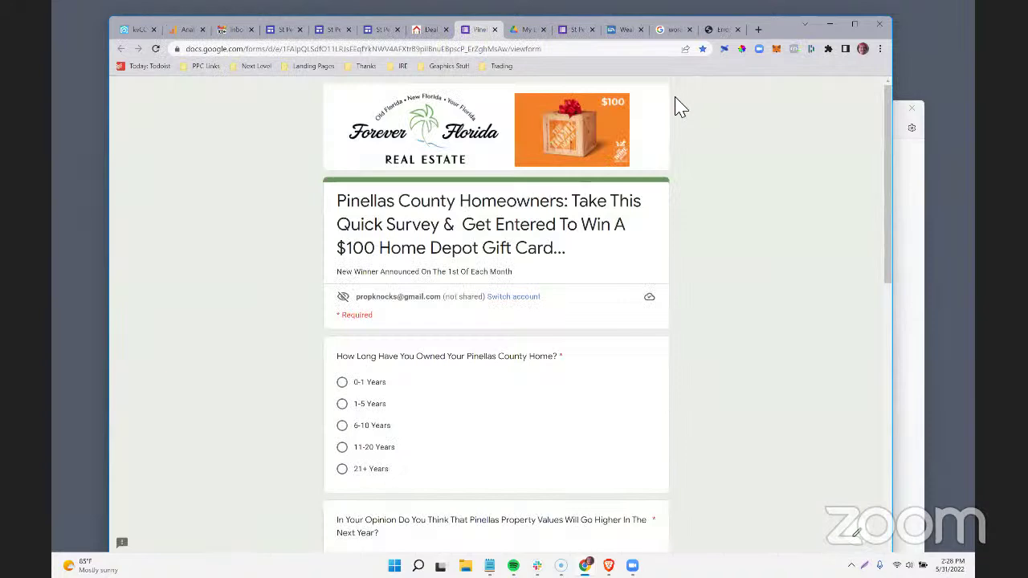
scroll(510, 237, down, 8)
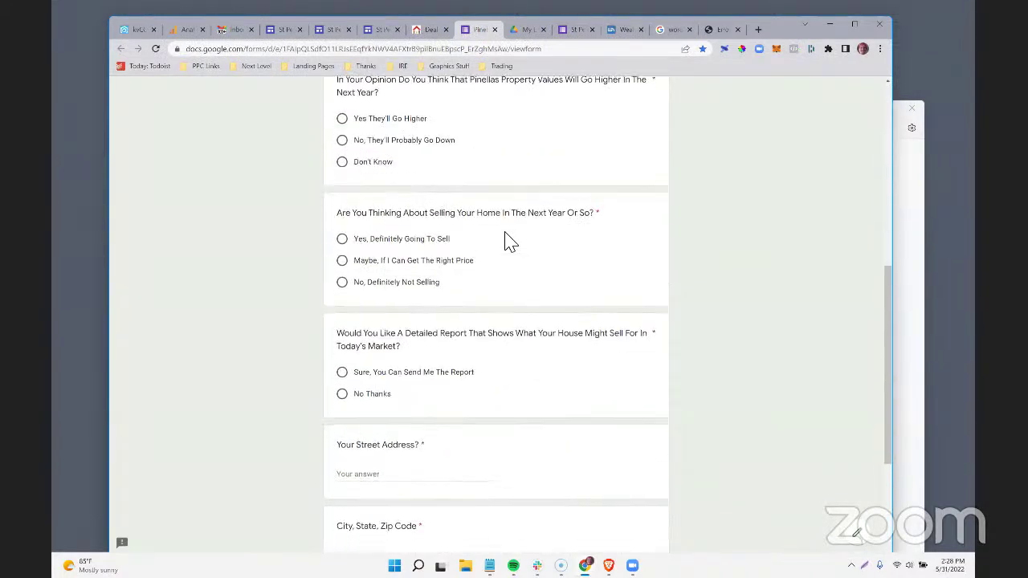
scroll(508, 239, up, 3)
scroll(508, 239, up, 5)
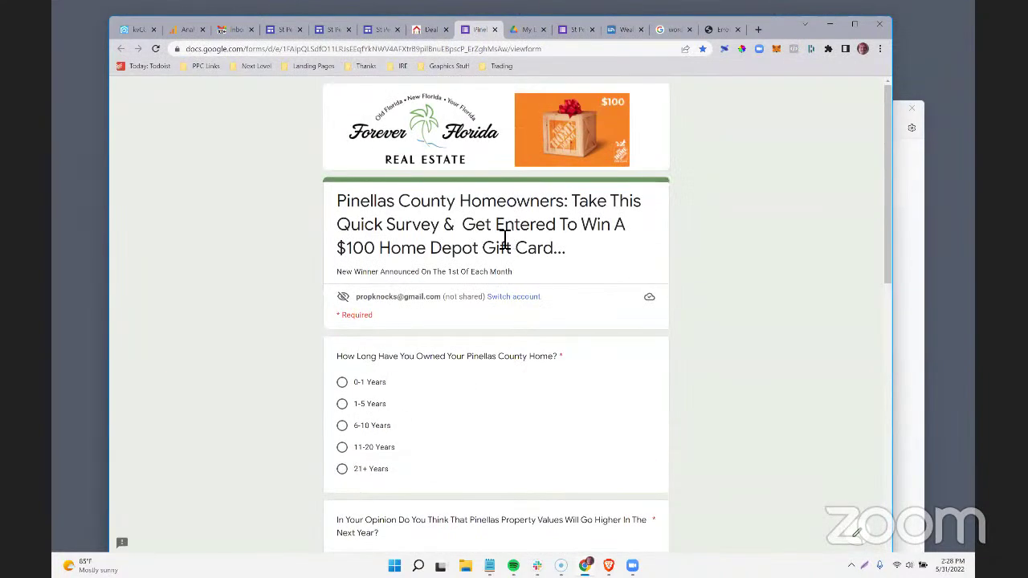
scroll(451, 249, down, 3)
scroll(447, 331, up, 3)
click(426, 32)
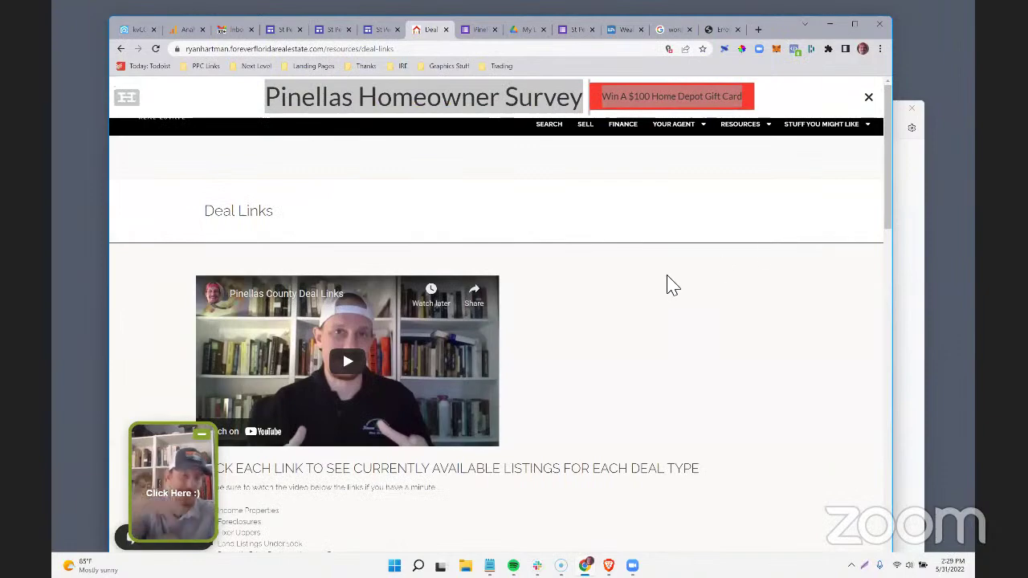
scroll(670, 284, down, 15)
scroll(650, 287, up, 15)
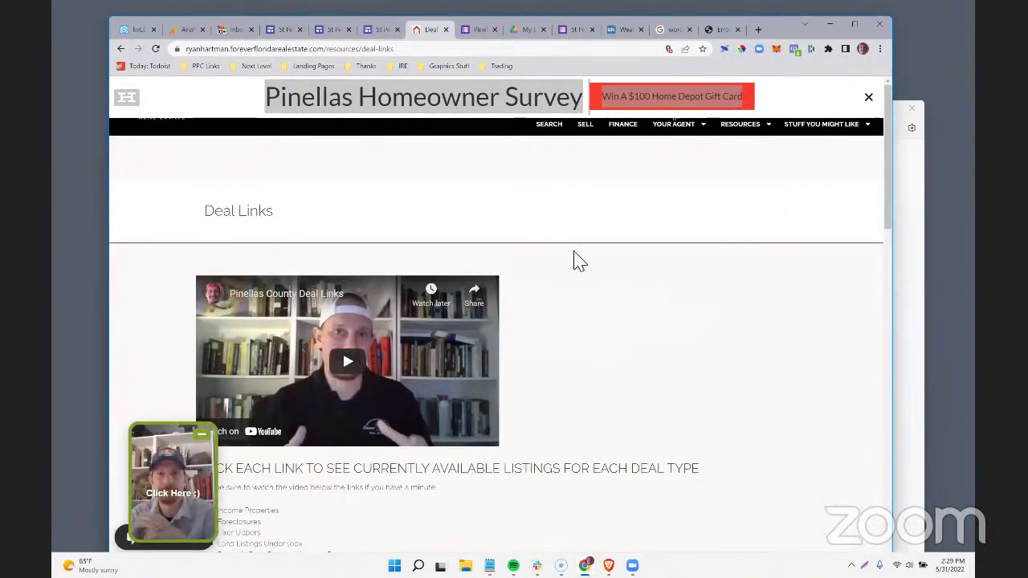
click(129, 30)
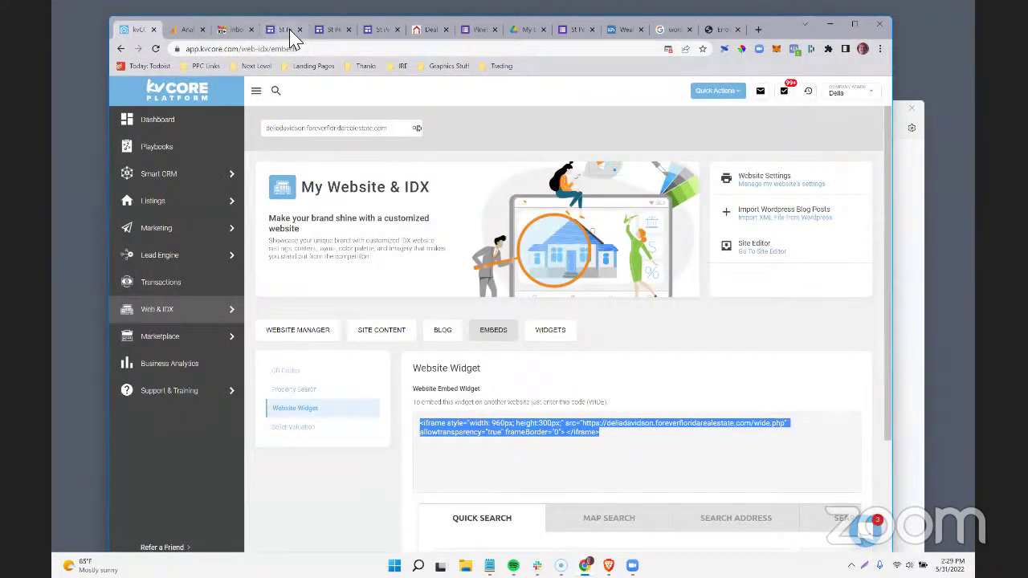
Step: Close the forms panel and navigate from Search For Condos to the Home page via Pages
click(288, 29)
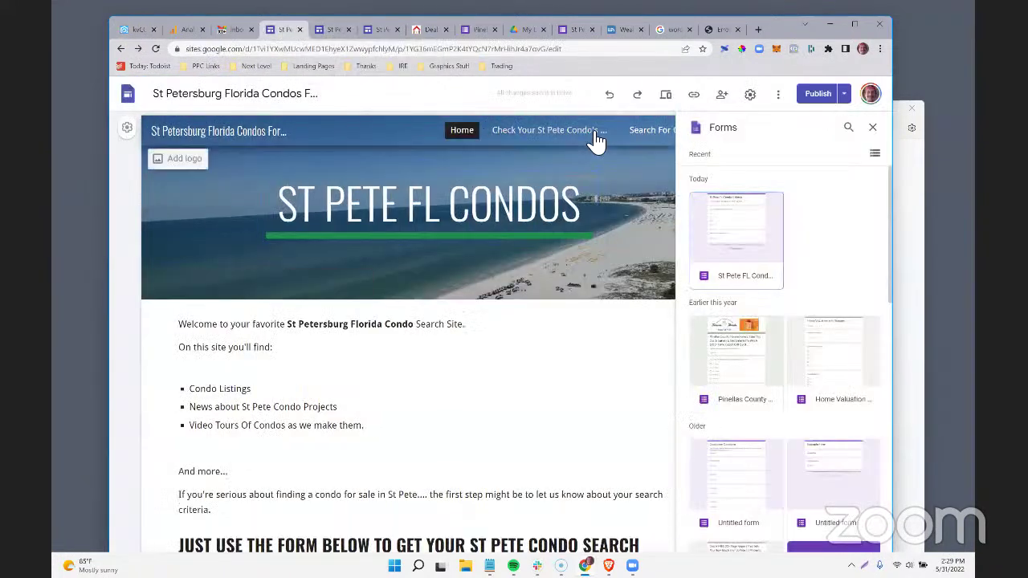
click(873, 128)
scroll(448, 441, down, 5)
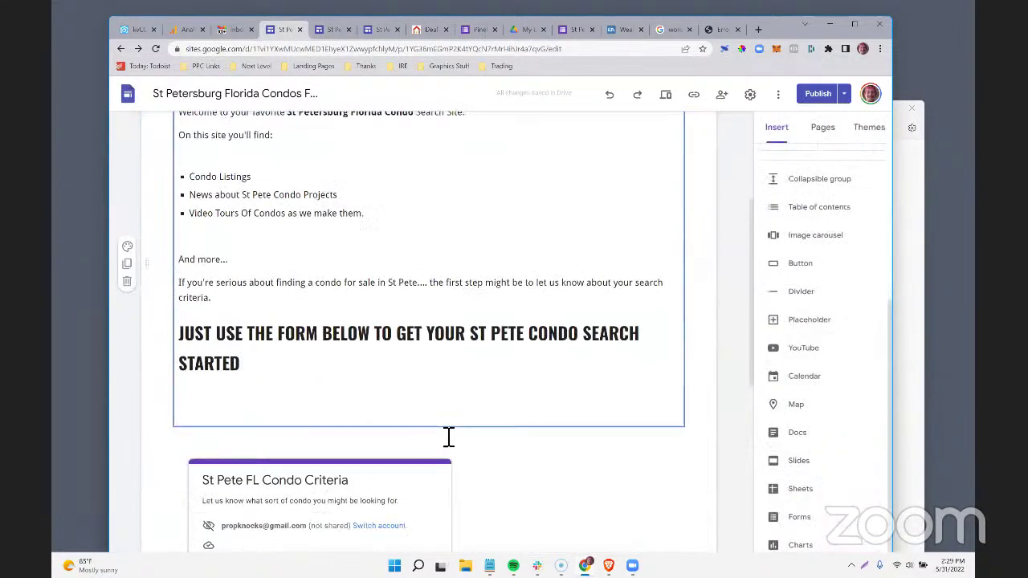
scroll(447, 436, up, 5)
scroll(448, 436, down, 5)
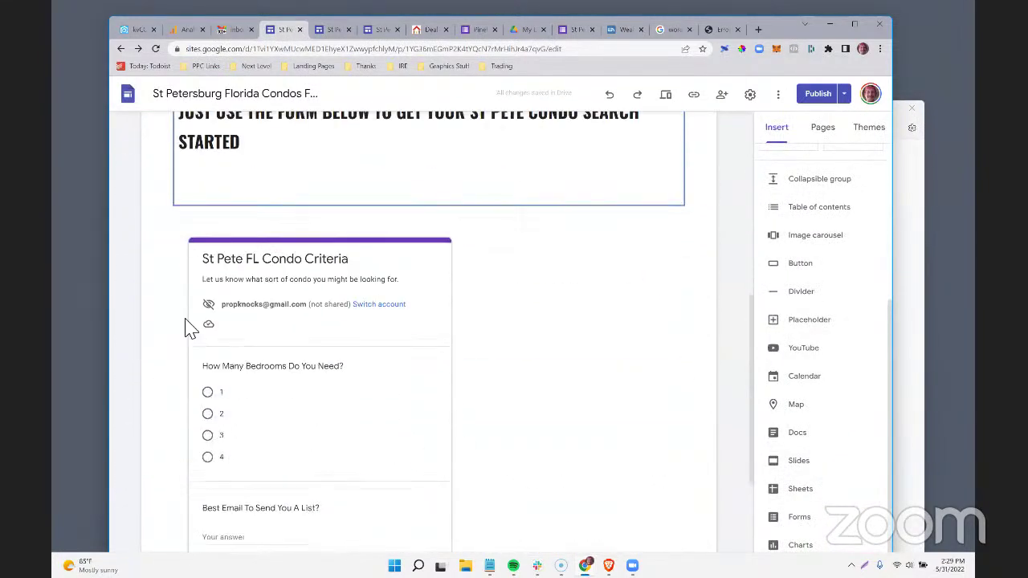
scroll(539, 353, up, 5)
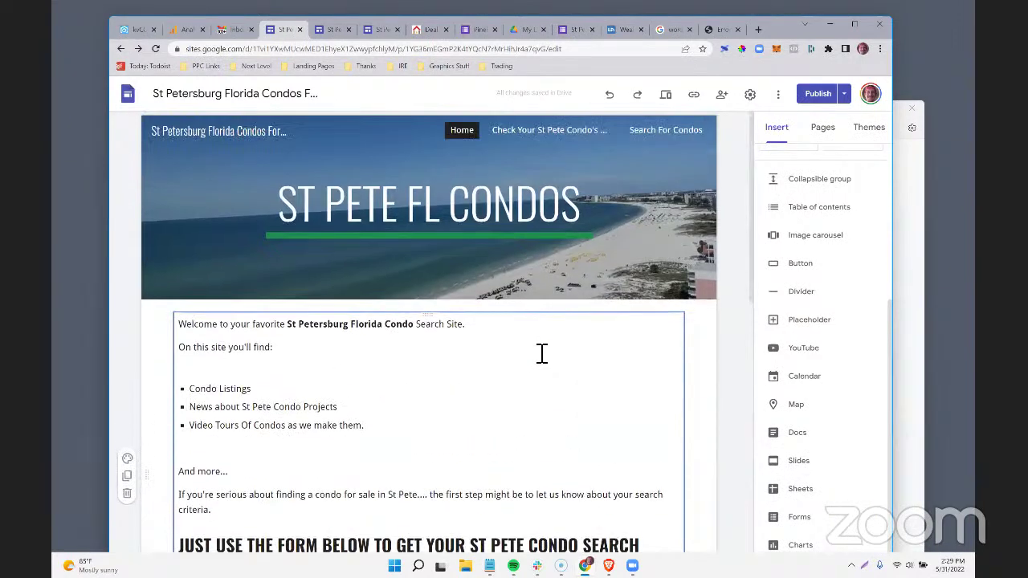
click(650, 132)
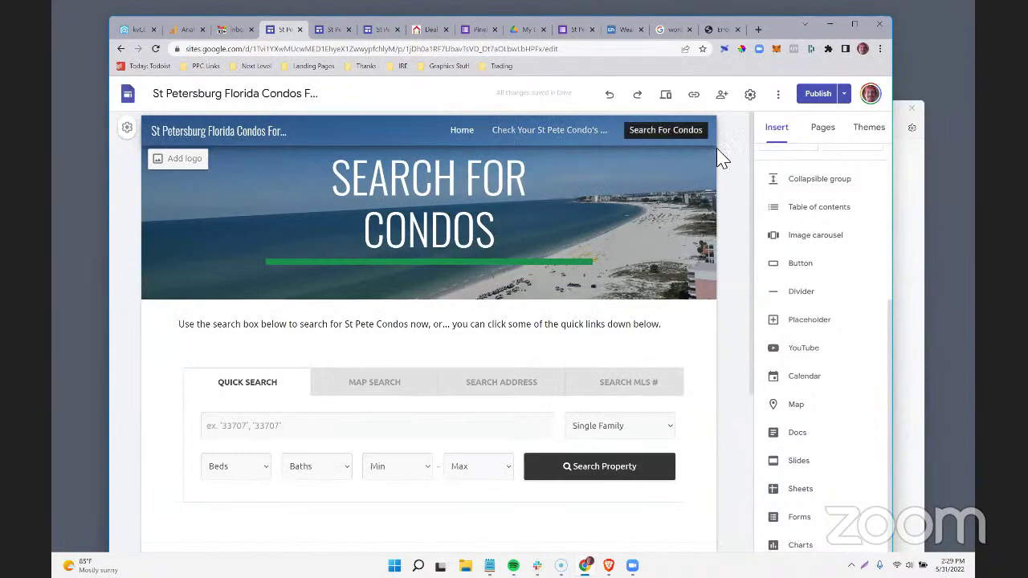
click(823, 129)
click(816, 183)
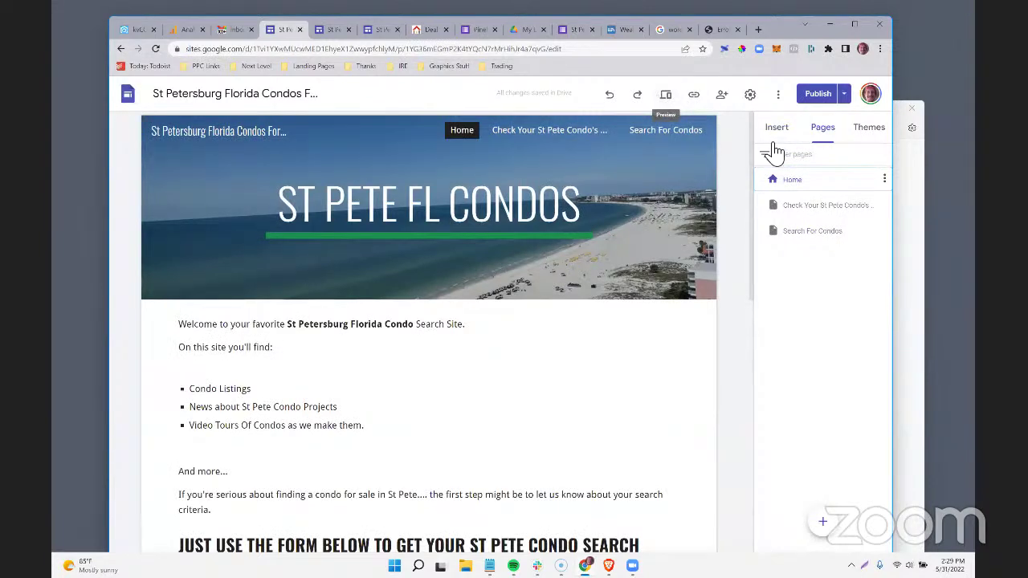
click(786, 239)
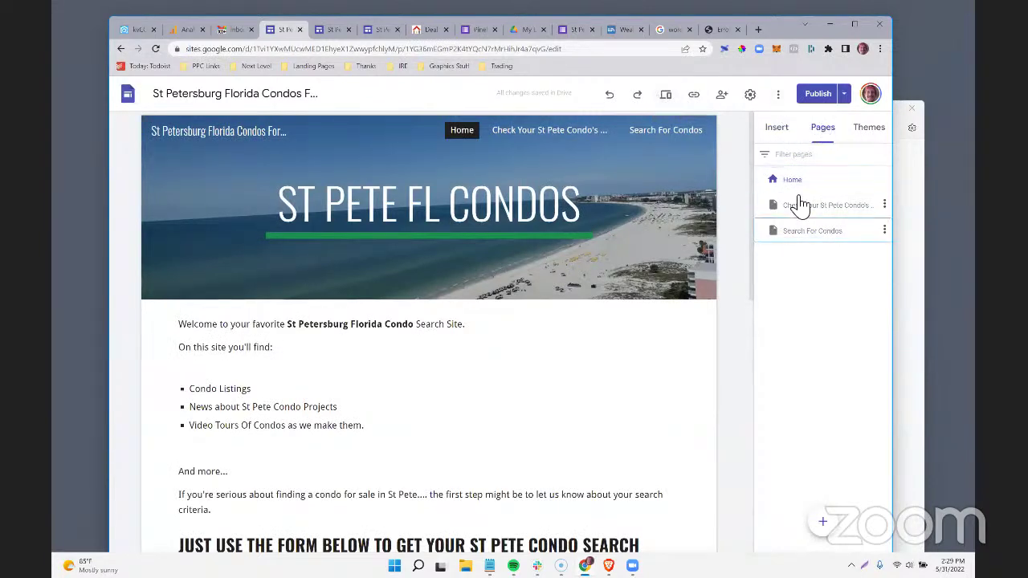
click(811, 239)
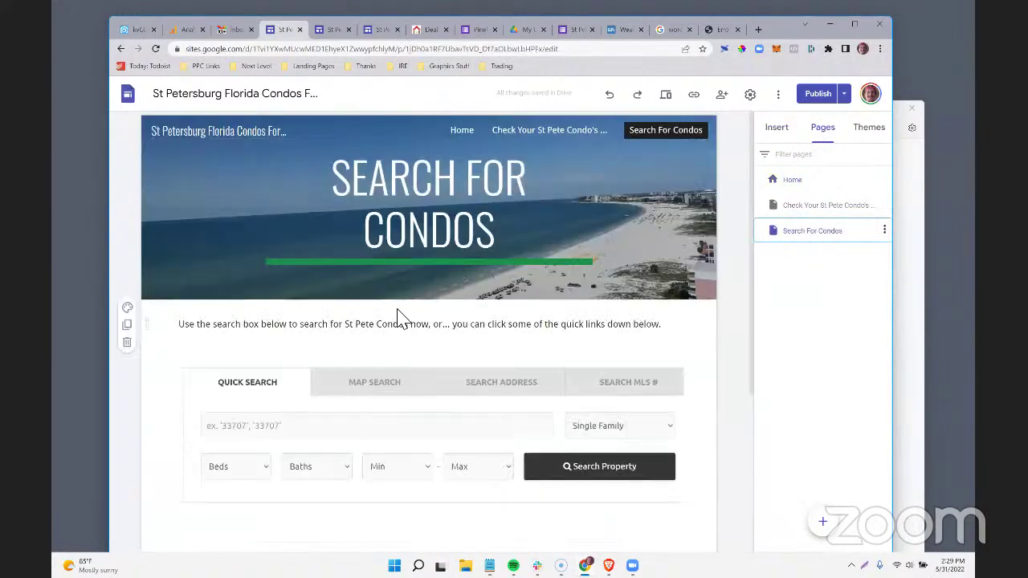
scroll(401, 321, down, 3)
scroll(402, 318, up, 3)
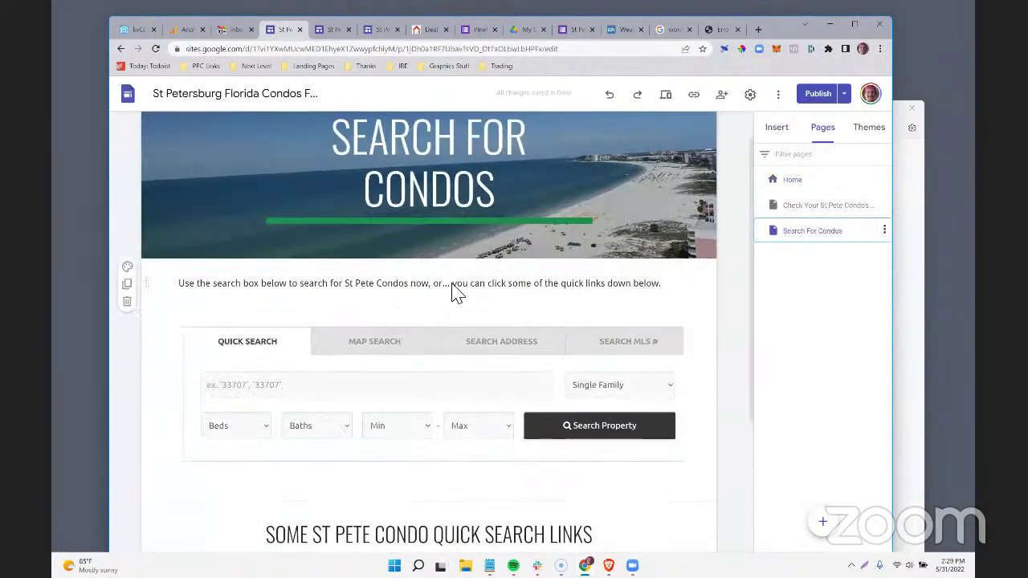
scroll(455, 292, down, 3)
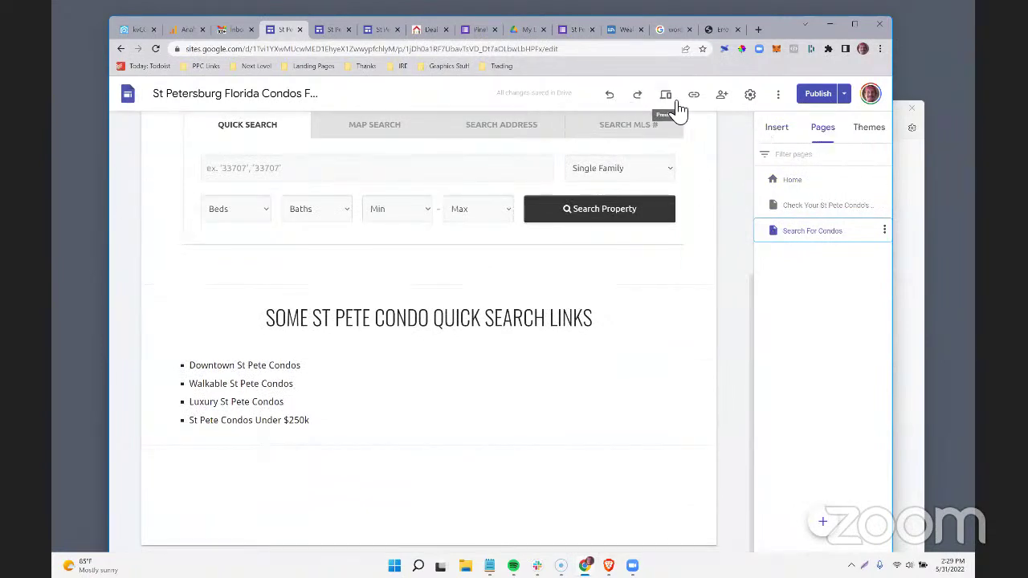
scroll(524, 414, up, 3)
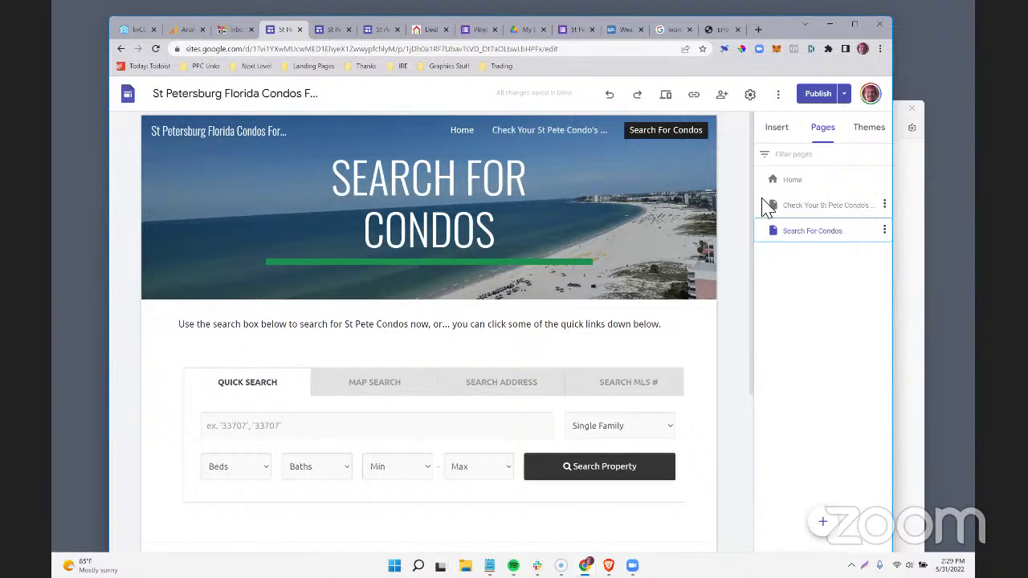
scroll(498, 329, down, 1)
click(477, 277)
scroll(480, 281, up, 1)
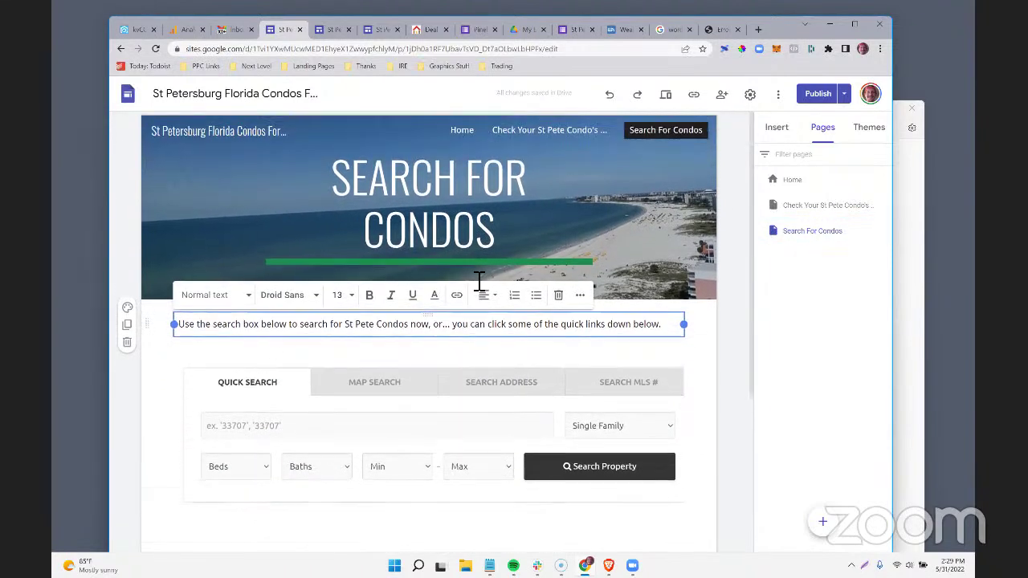
click(462, 130)
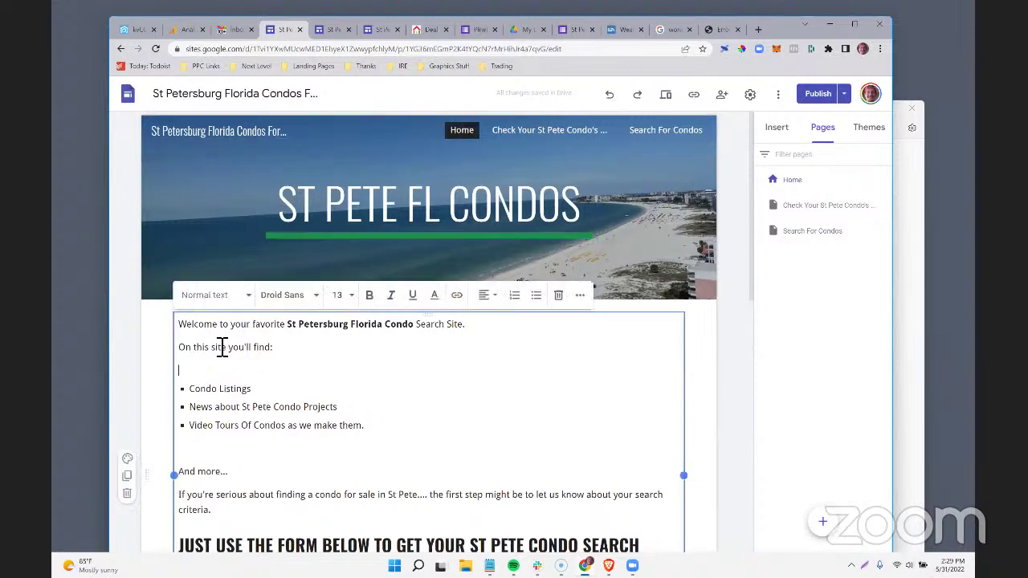
scroll(317, 366, down, 1)
scroll(318, 366, up, 1)
scroll(269, 415, down, 1)
scroll(237, 420, down, 1)
scroll(237, 420, up, 2)
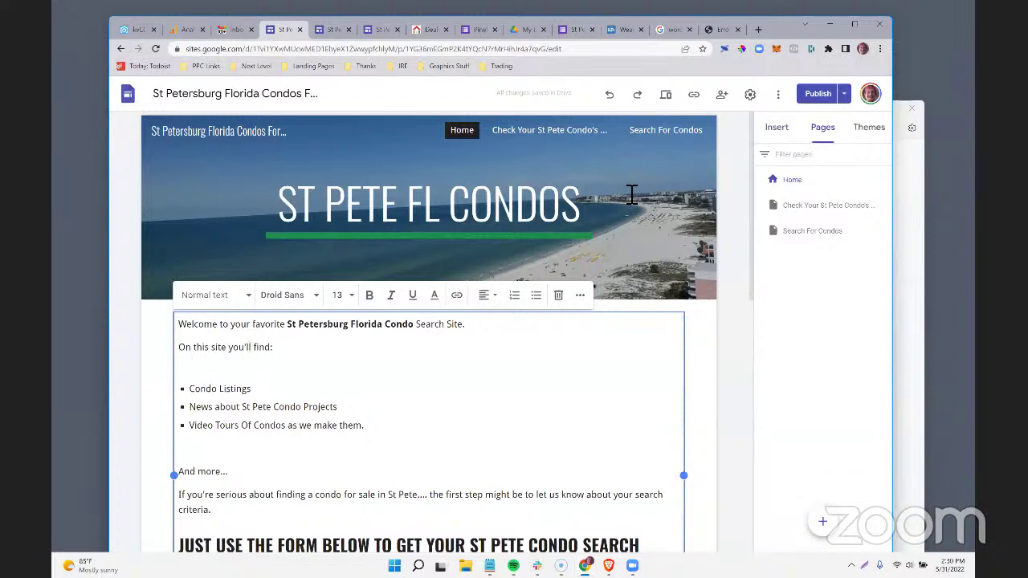
click(845, 94)
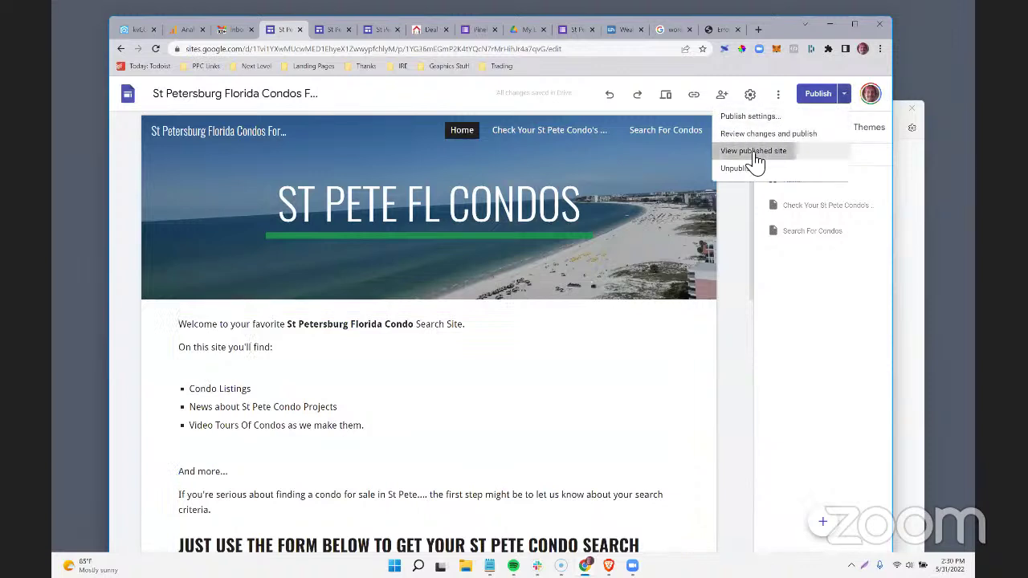
click(770, 151)
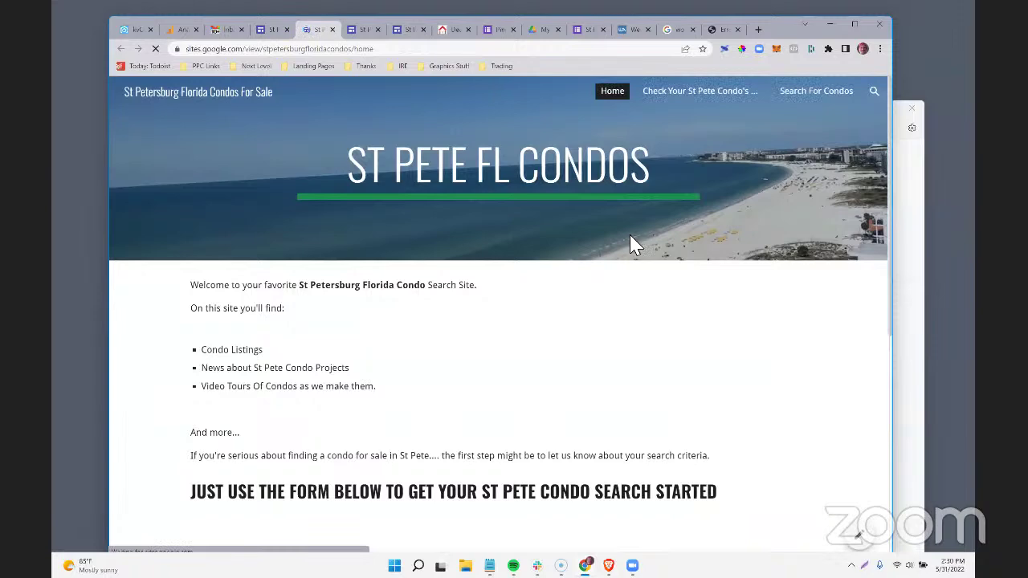
scroll(639, 243, down, 5)
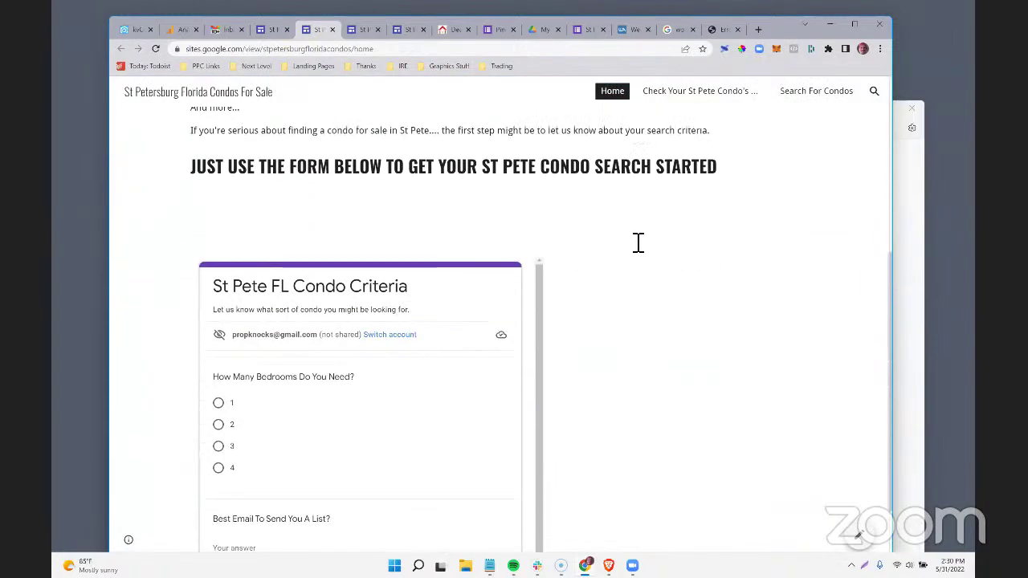
scroll(639, 243, up, 5)
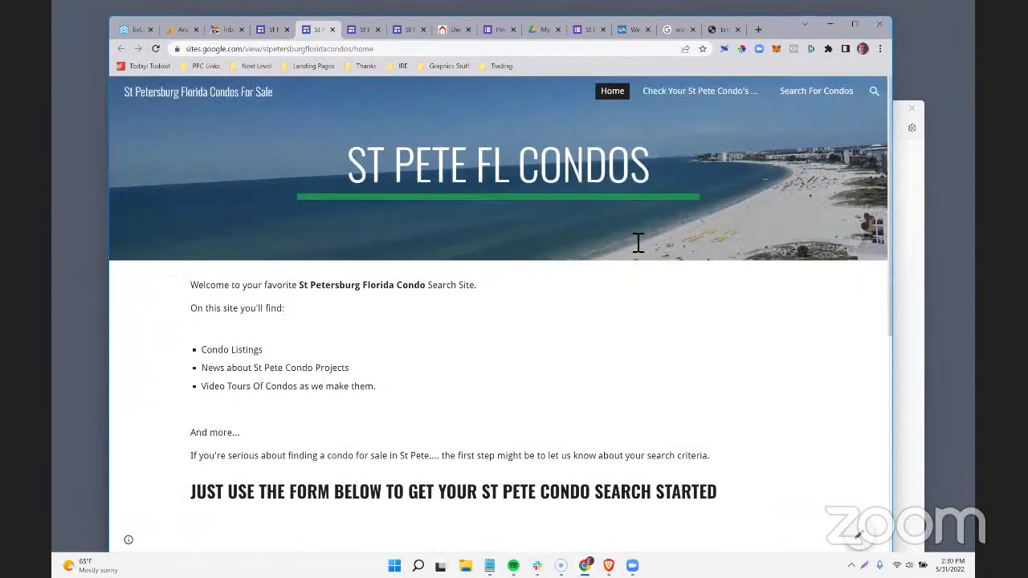
scroll(630, 244, down, 2)
scroll(587, 359, up, 2)
scroll(593, 359, down, 3)
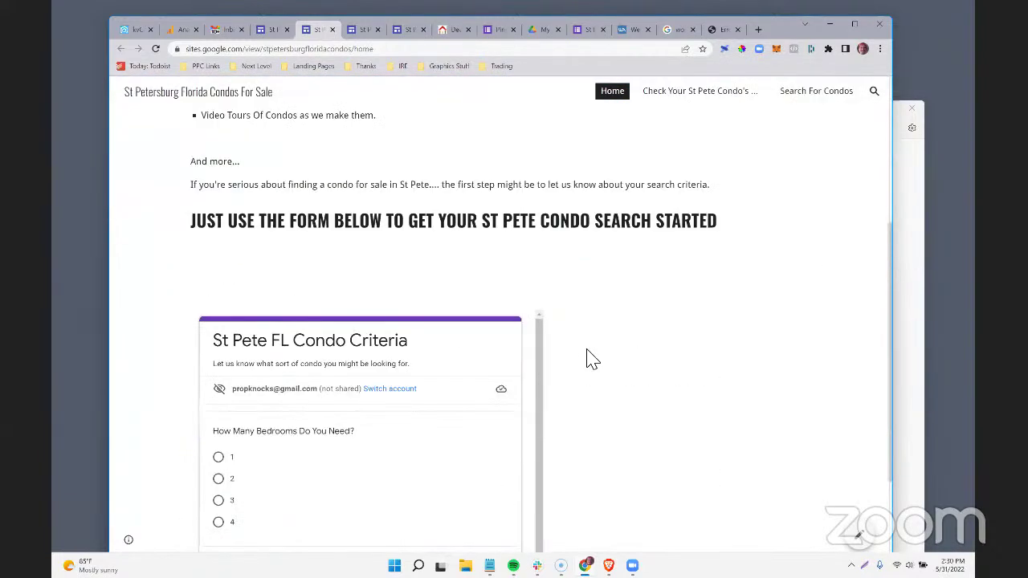
scroll(324, 432, down, 2)
scroll(328, 434, up, 3)
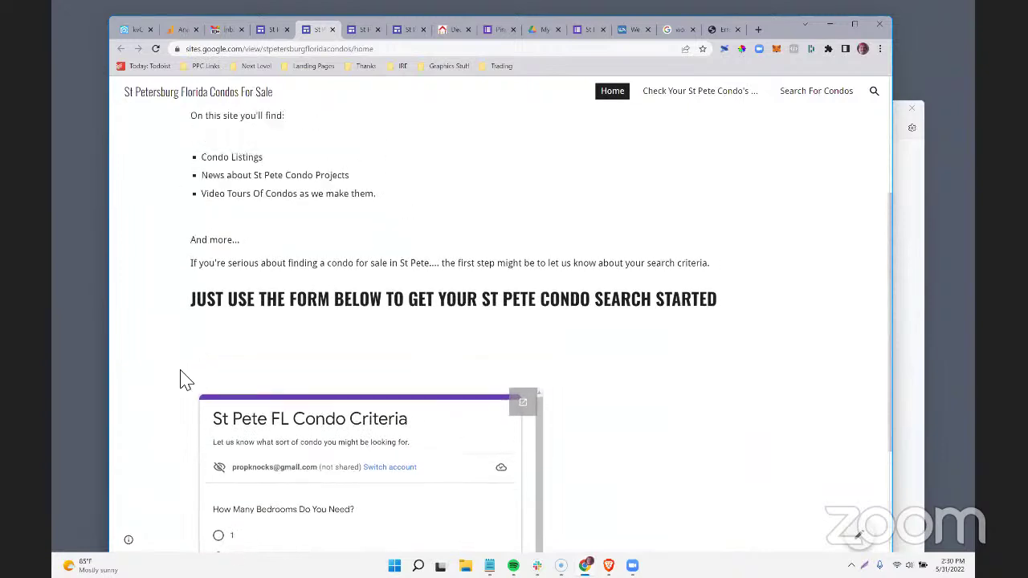
scroll(337, 382, down, 3)
drag(218, 256, 411, 256)
scroll(385, 307, down, 1)
scroll(385, 308, up, 5)
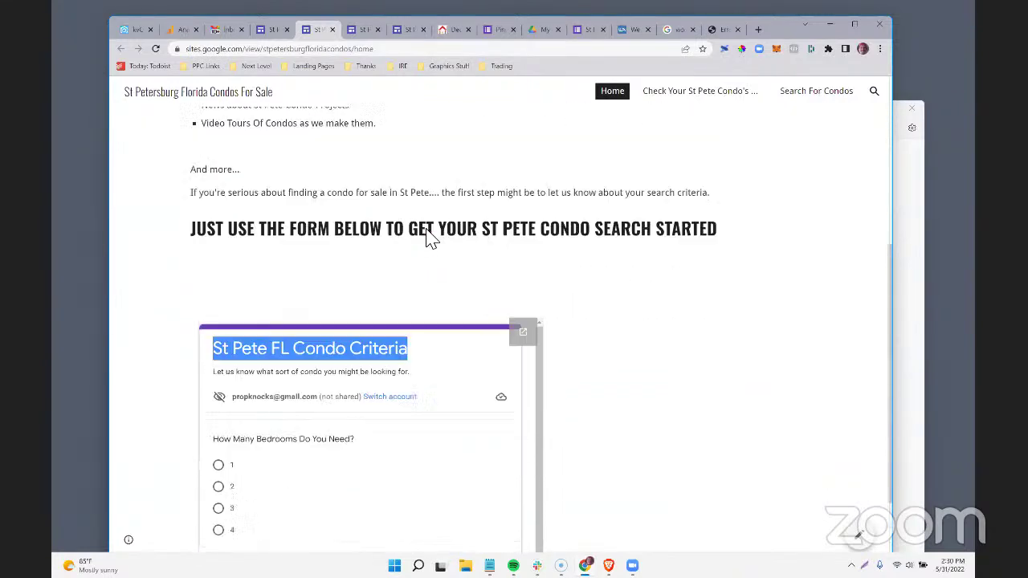
scroll(425, 238, down, 6)
scroll(276, 298, up, 3)
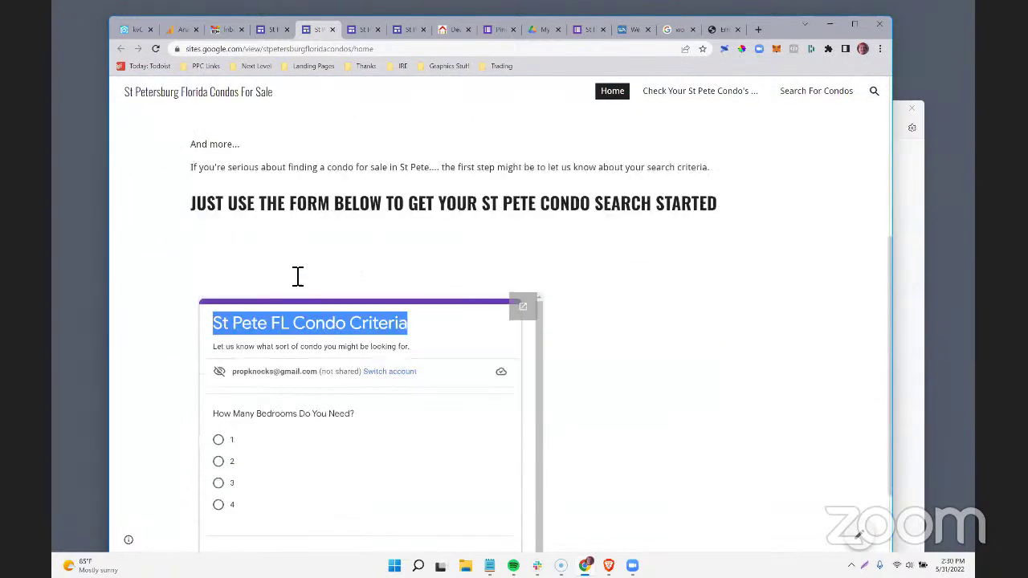
scroll(289, 418, down, 3)
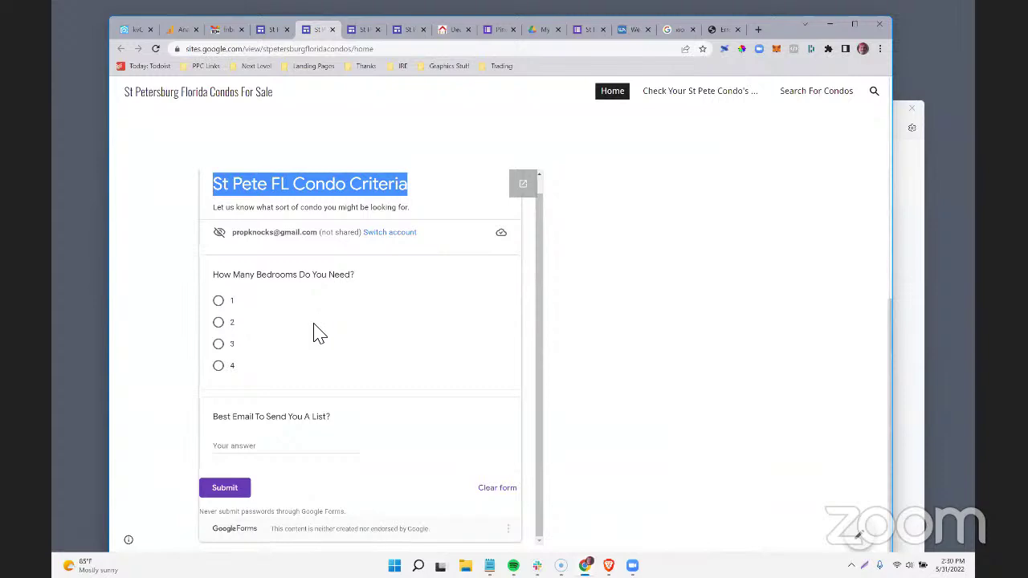
scroll(381, 370, up, 1)
scroll(498, 317, up, 3)
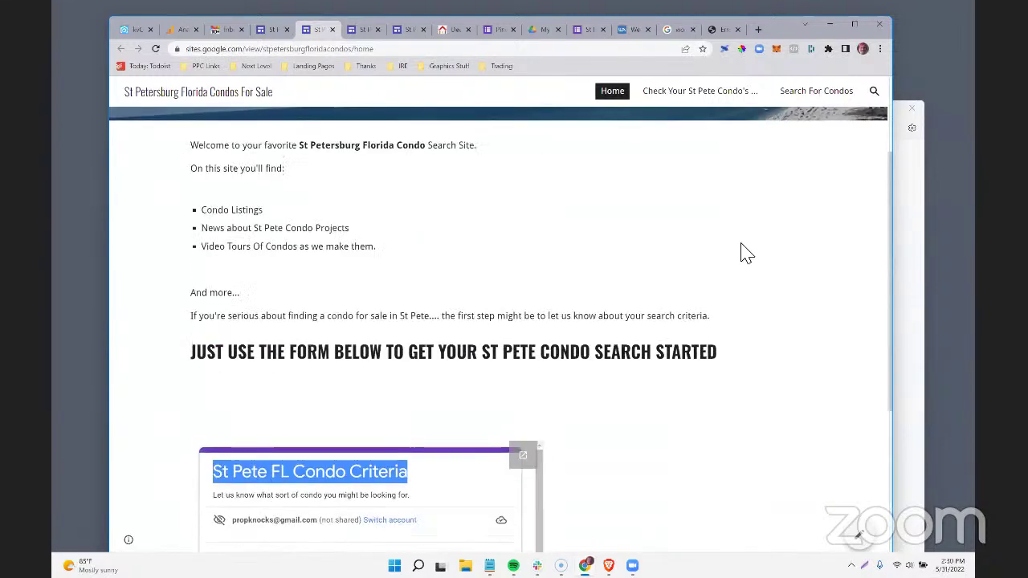
scroll(736, 257, up, 2)
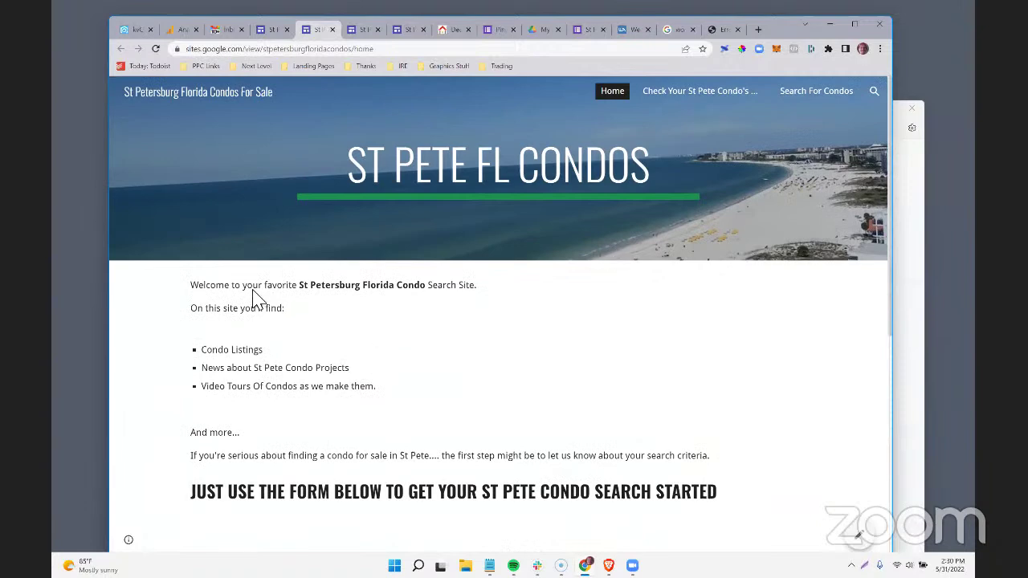
scroll(426, 329, down, 3)
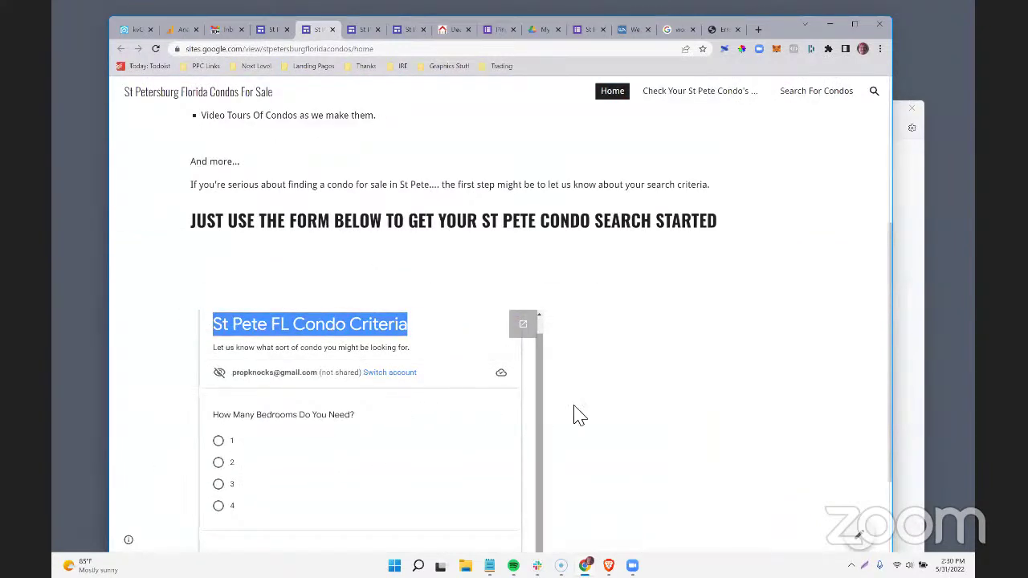
scroll(688, 407, up, 3)
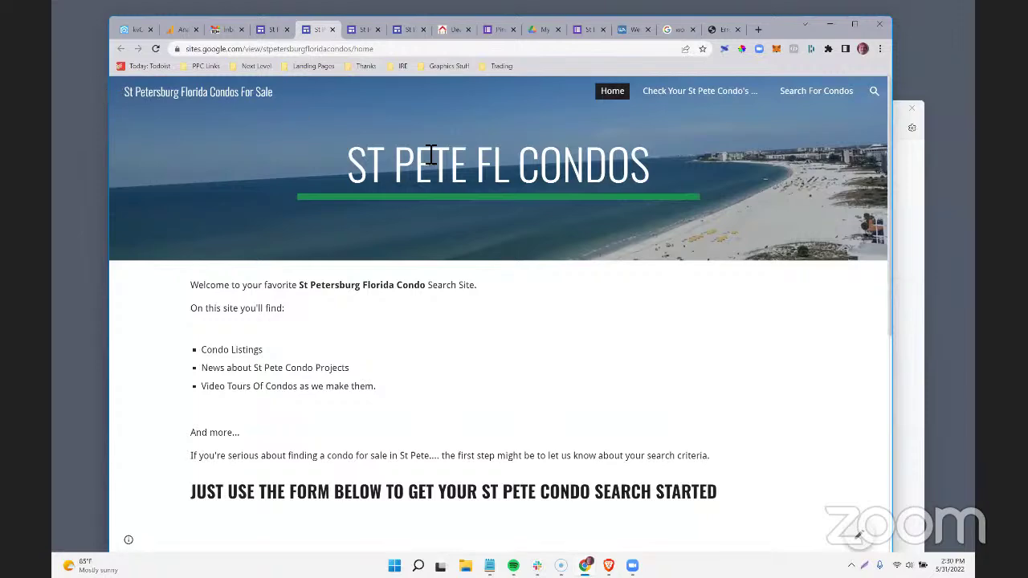
drag(110, 115, 269, 114)
scroll(546, 265, down, 5)
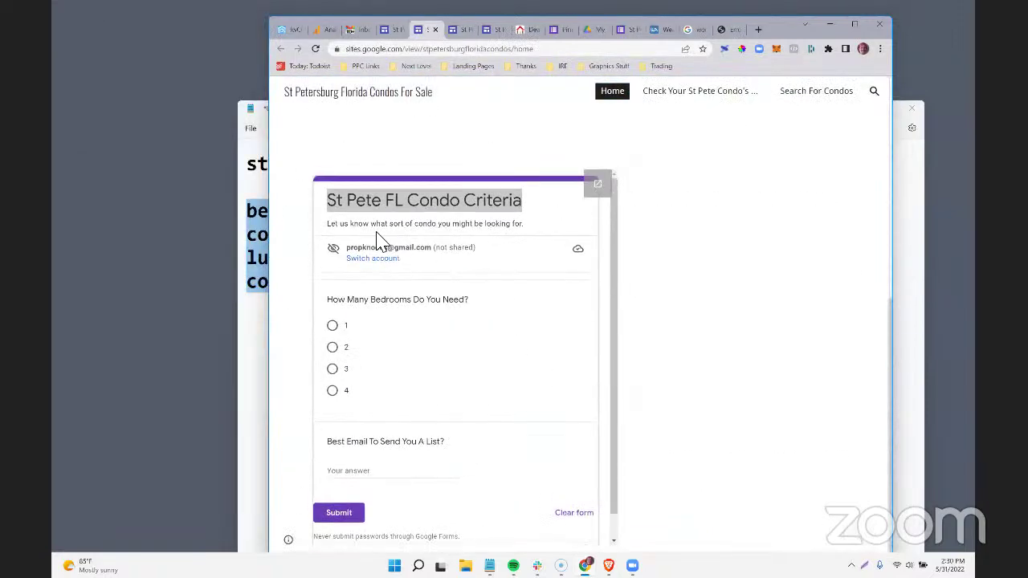
drag(273, 73, 79, 74)
scroll(590, 233, up, 5)
click(866, 535)
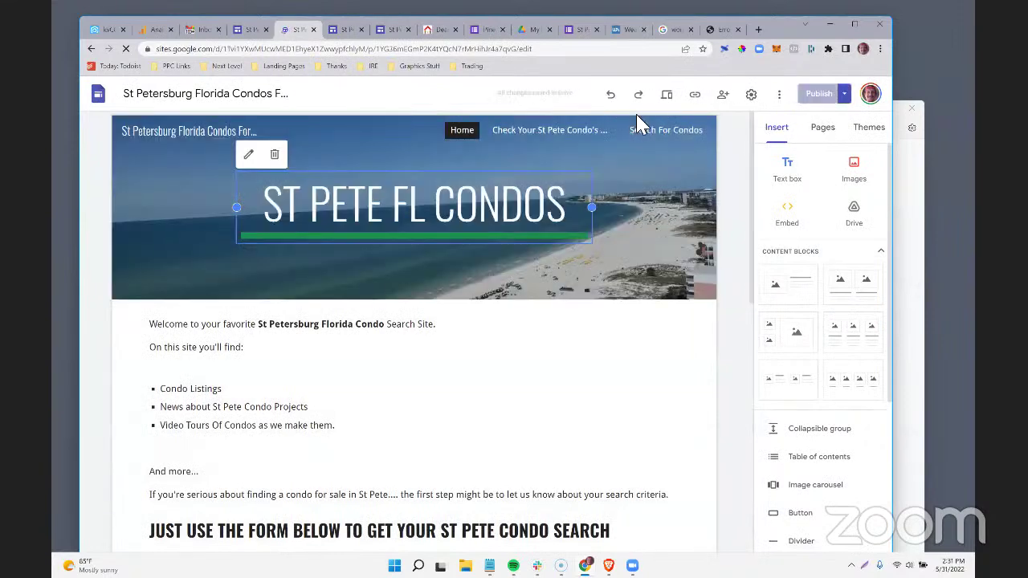
Step: Add a new page named 'Search Now' to the site and show the insertable elements
click(821, 126)
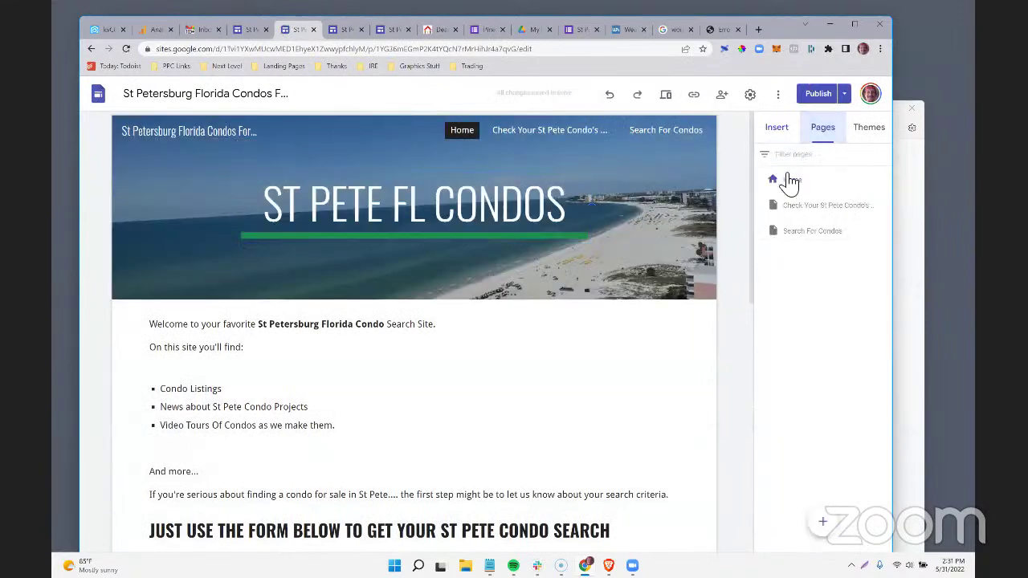
click(821, 524)
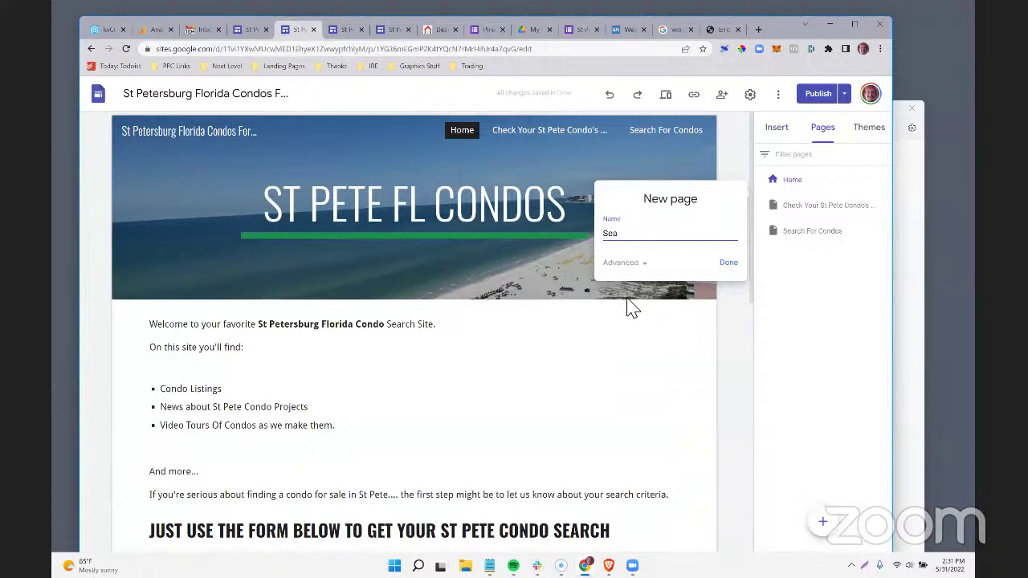
click(733, 266)
click(776, 126)
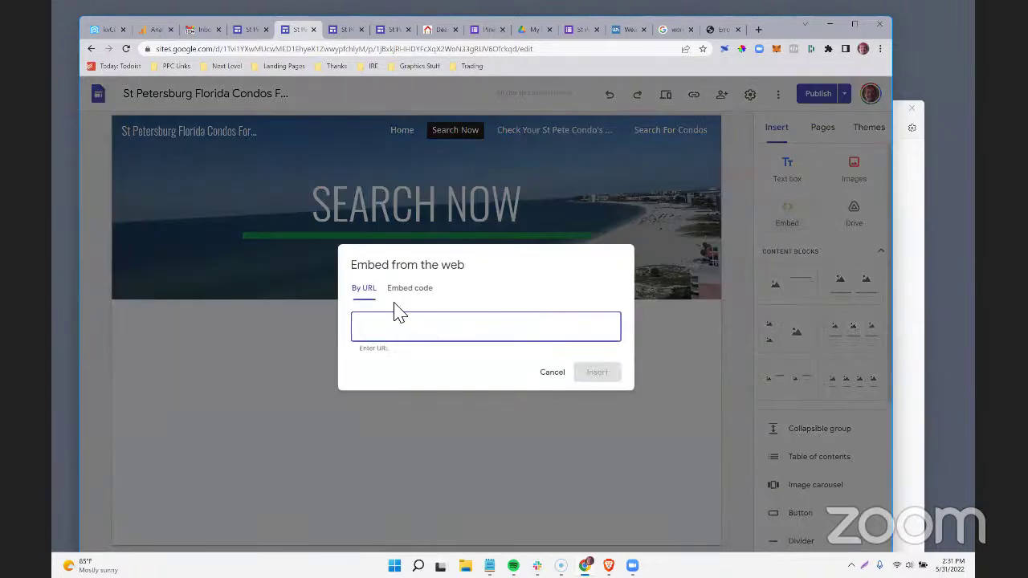
Step: Insert the St Pete FL Condo Criteria form, widened across the page, and review changes before publishing
click(410, 287)
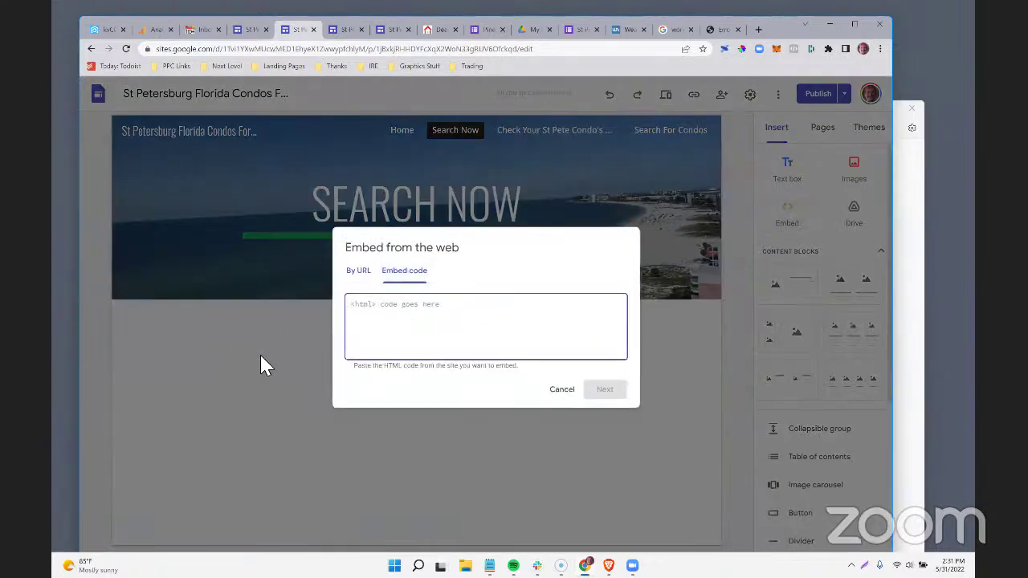
click(562, 389)
scroll(853, 215, down, 3)
click(798, 516)
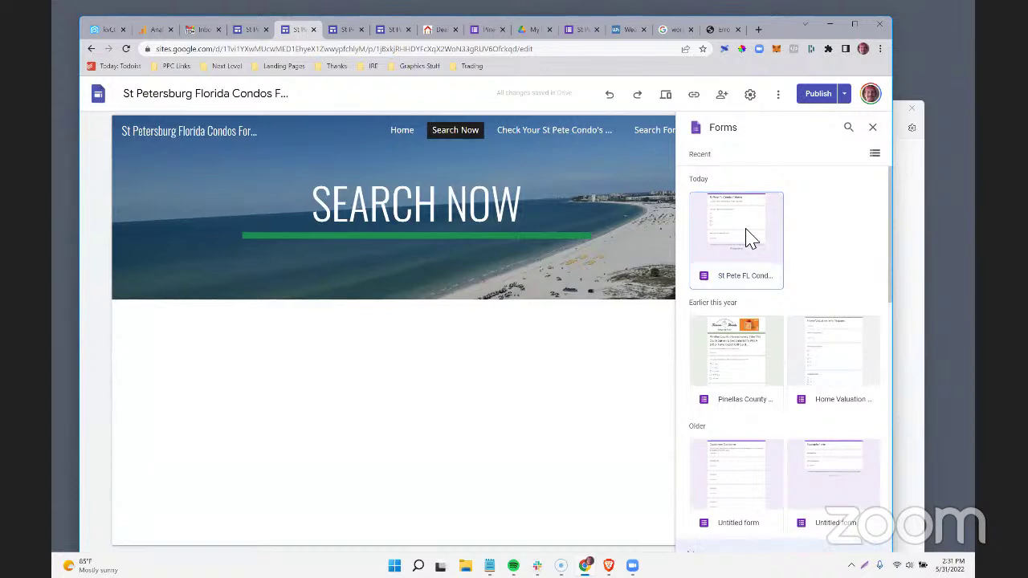
click(750, 240)
drag(454, 356, 673, 360)
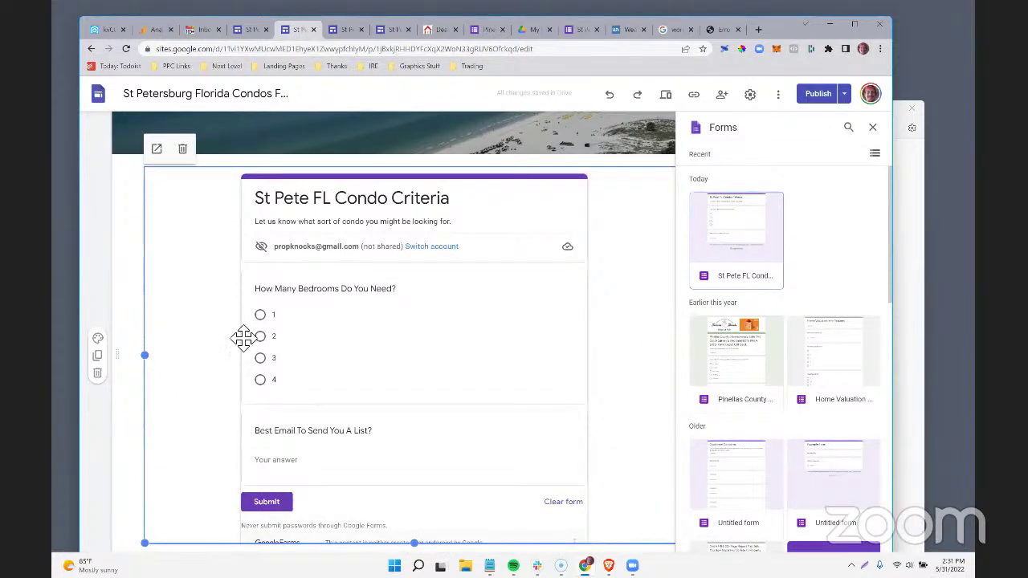
scroll(378, 250, up, 2)
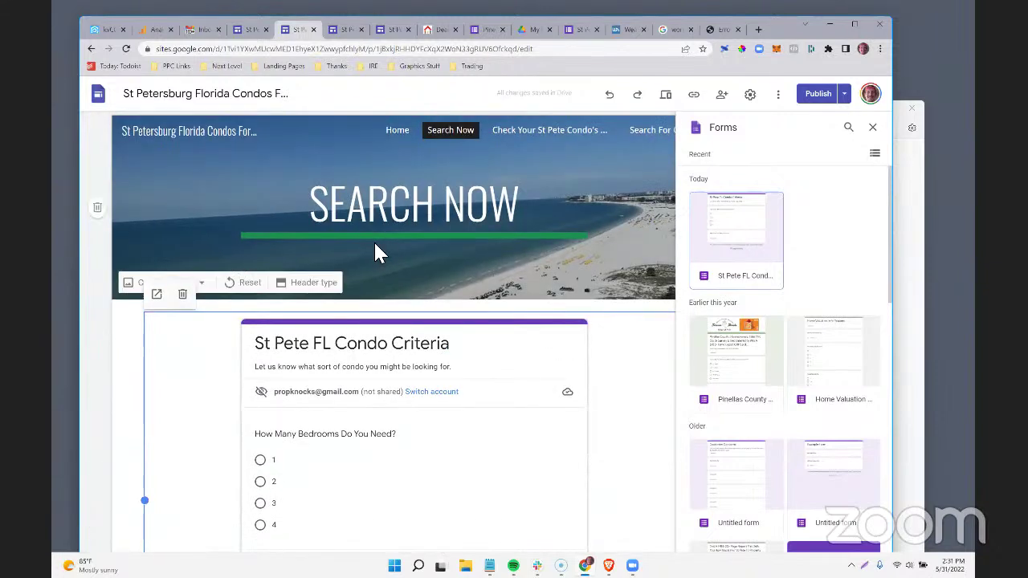
click(141, 353)
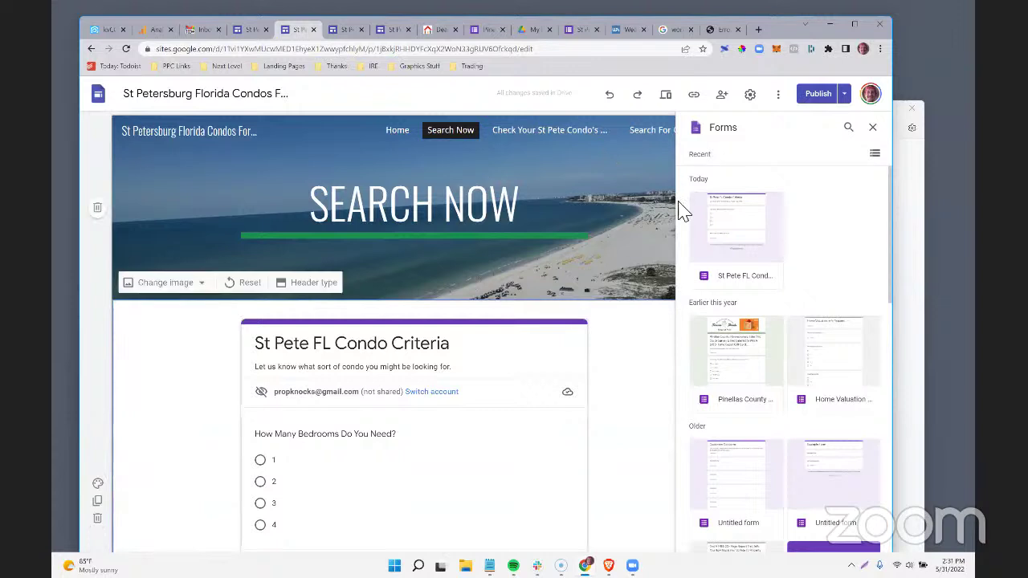
click(815, 95)
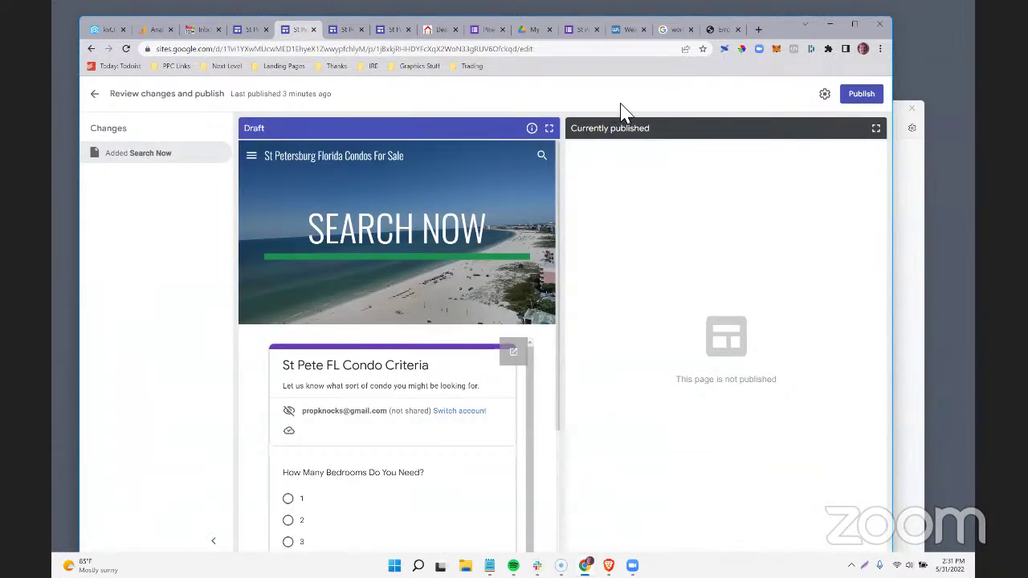
Step: Publish the site with its new Search Now page and close the Forms picker panel
click(845, 94)
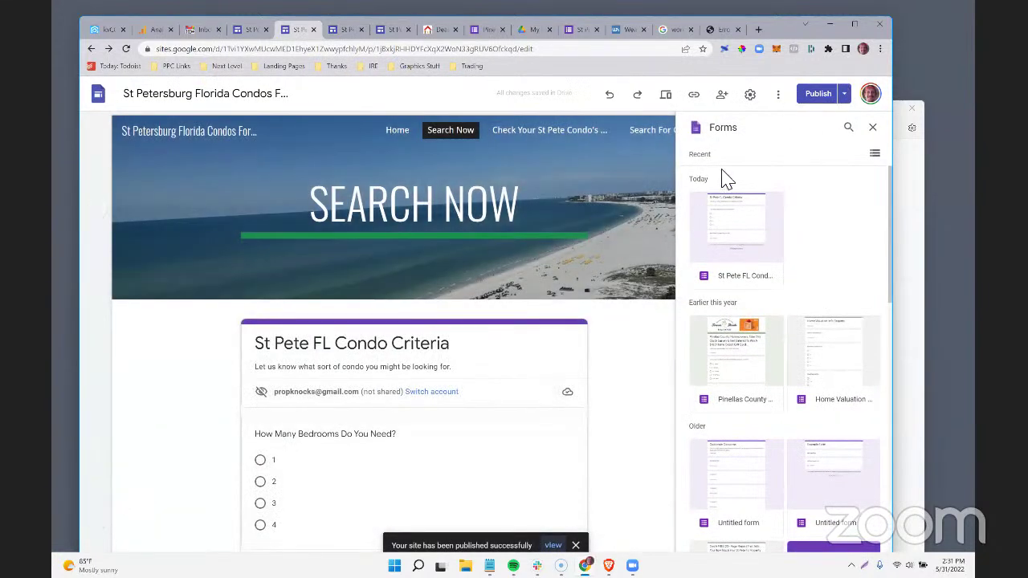
click(872, 128)
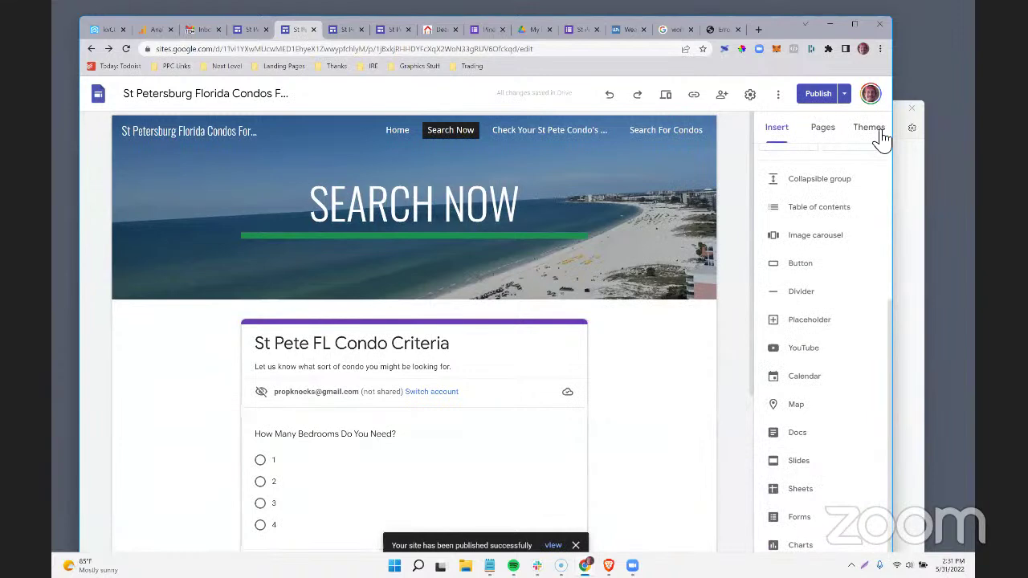
scroll(348, 366, down, 2)
scroll(348, 365, up, 2)
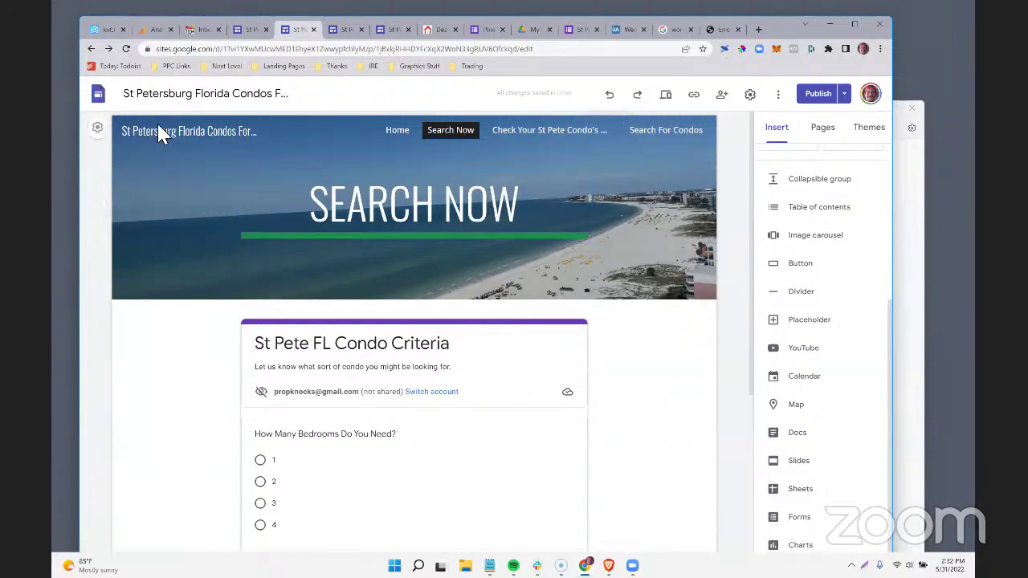
Step: Select the full site name in the header to read it
click(227, 96)
click(228, 131)
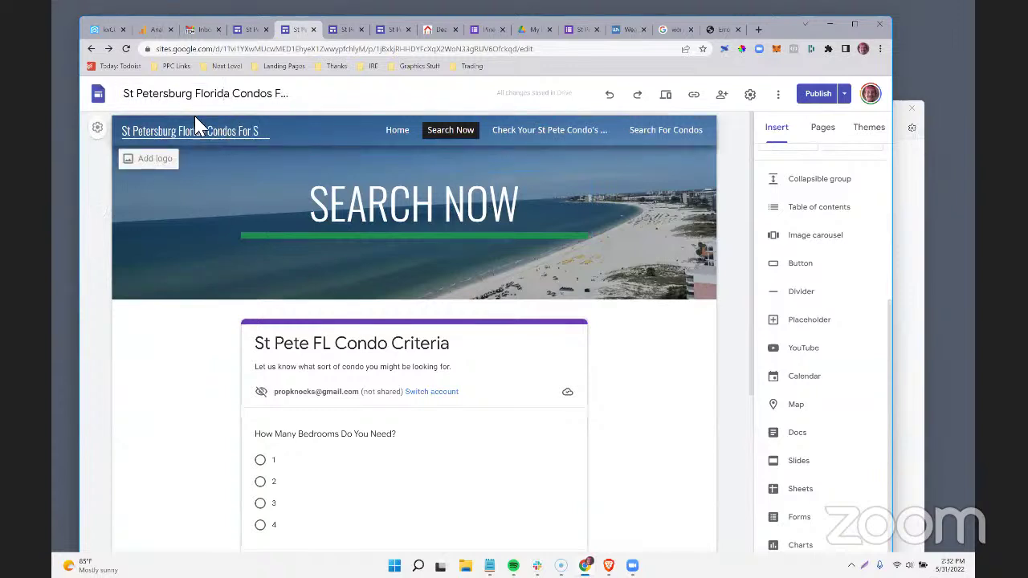
drag(131, 95, 317, 107)
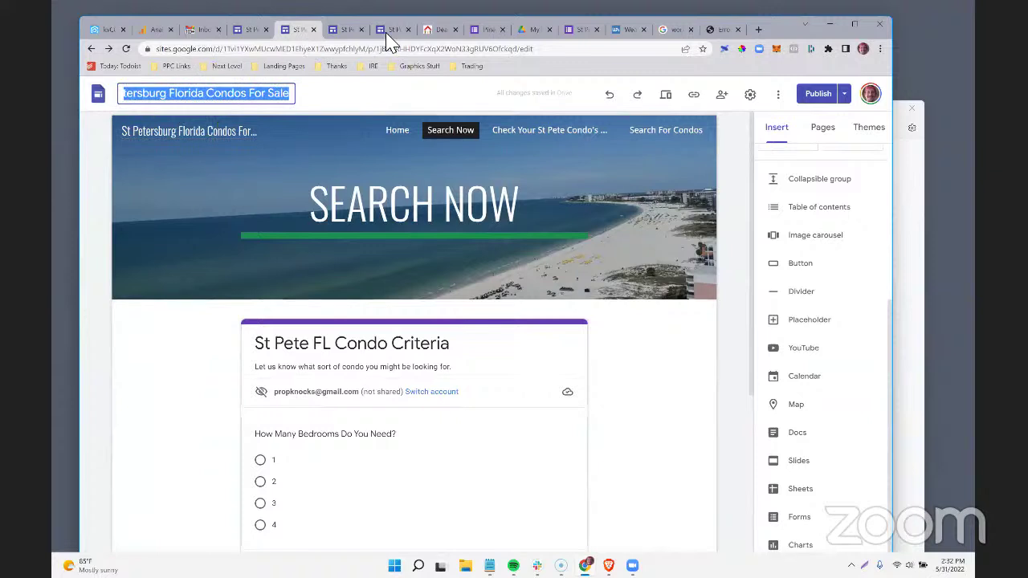
Step: Replace the error tab's address with the Jaaxy site and load it
click(715, 30)
click(293, 50)
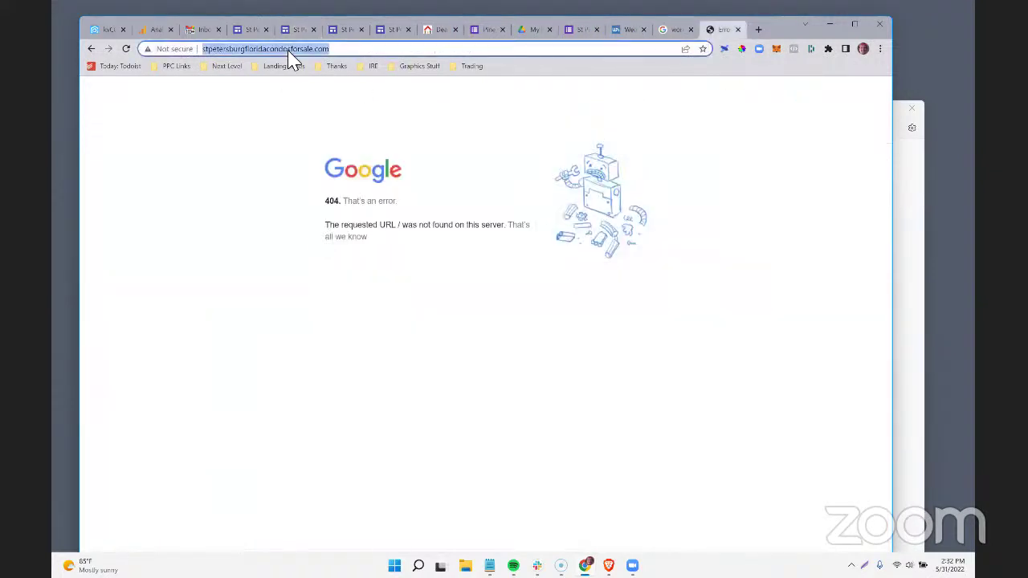
text(jaa)
key(Return)
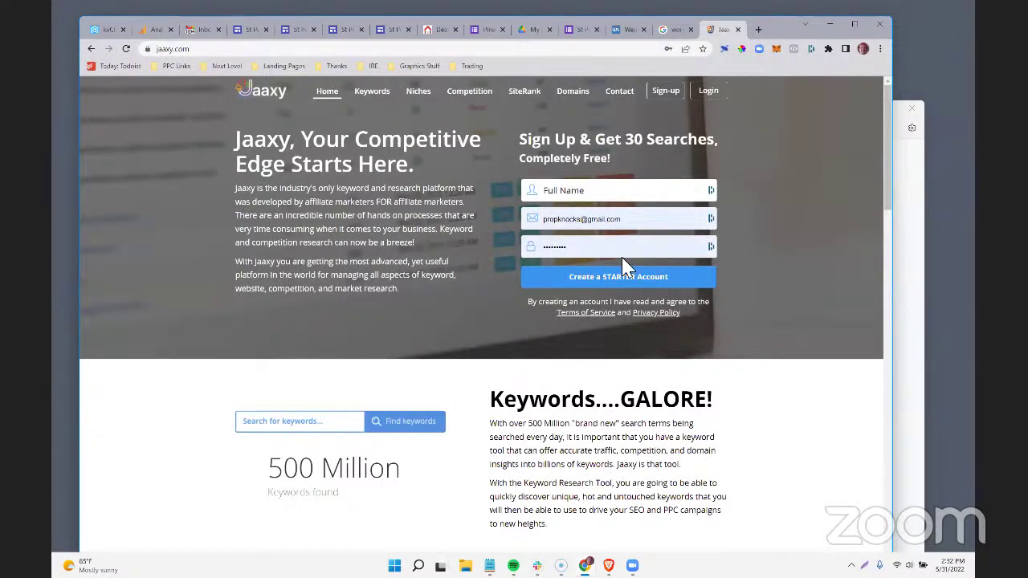
Step: Log in to Jaaxy with the saved account credentials
click(702, 95)
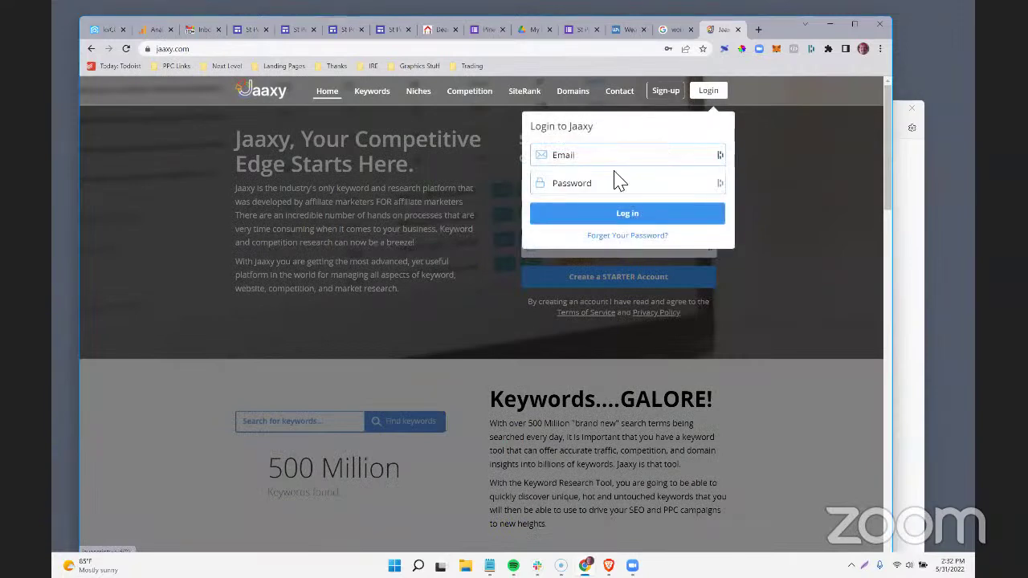
click(619, 181)
click(583, 197)
click(585, 213)
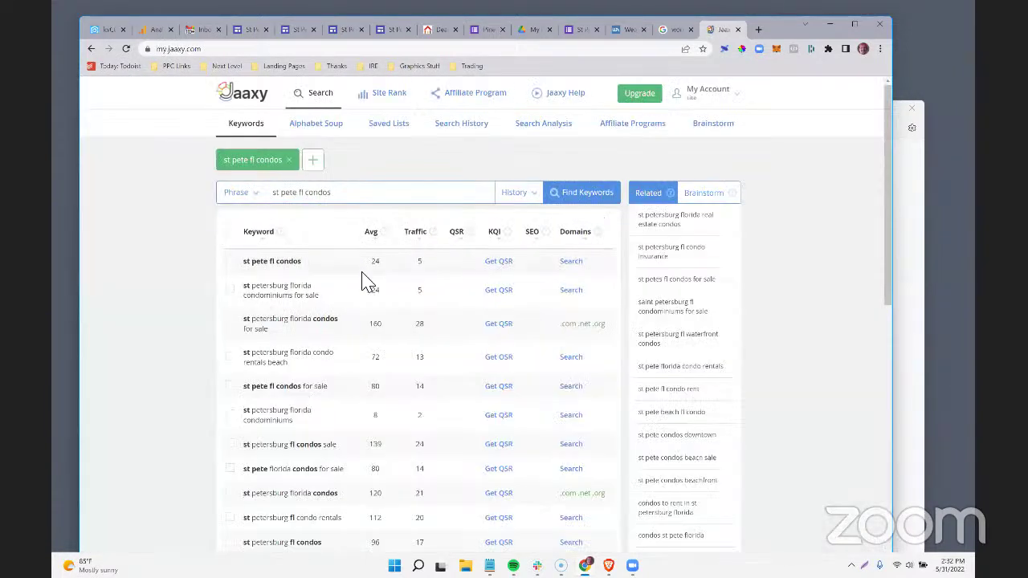
Step: Sort the st pete fl condos keyword results by Avg, highest first
click(345, 200)
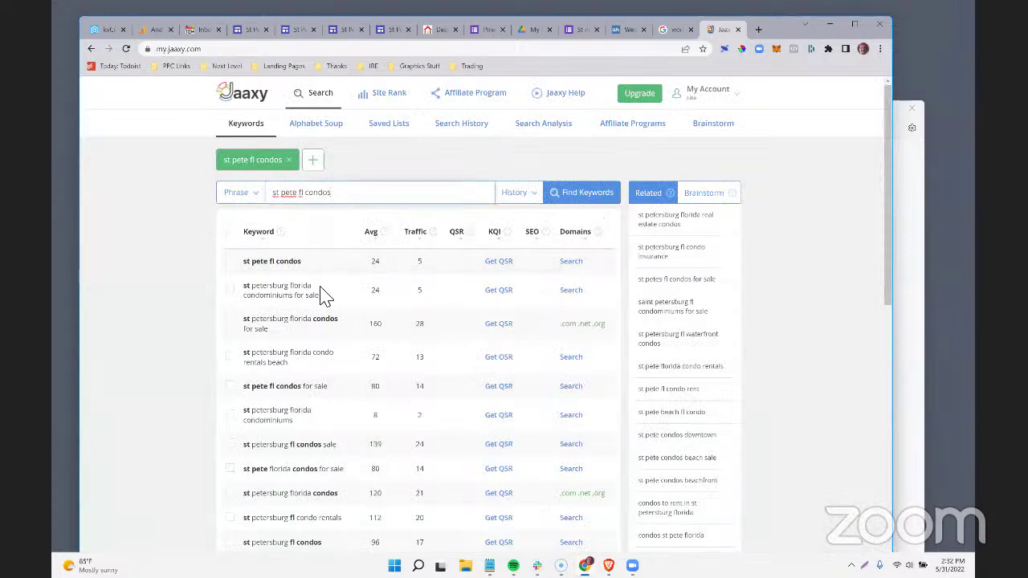
click(370, 234)
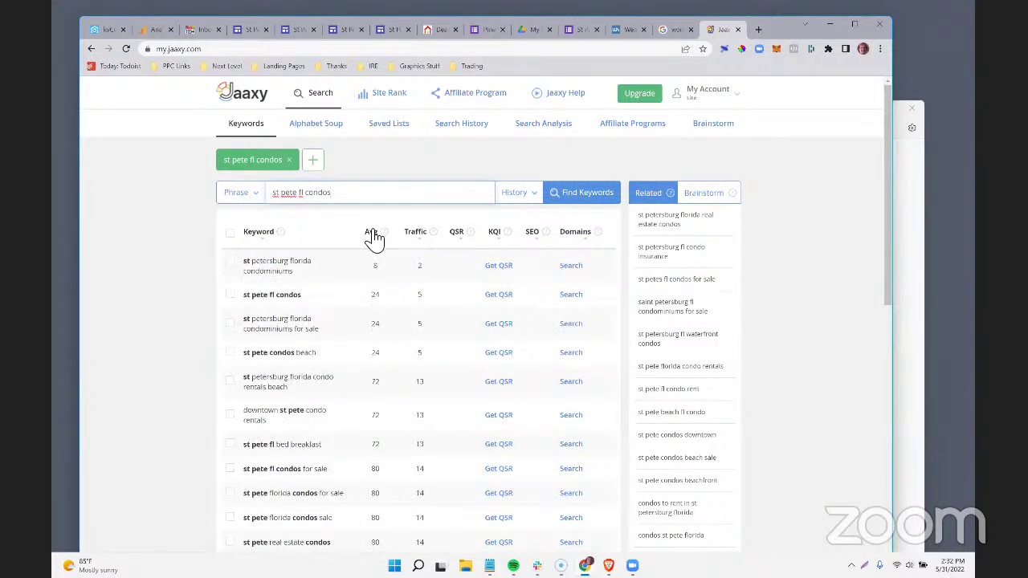
click(372, 235)
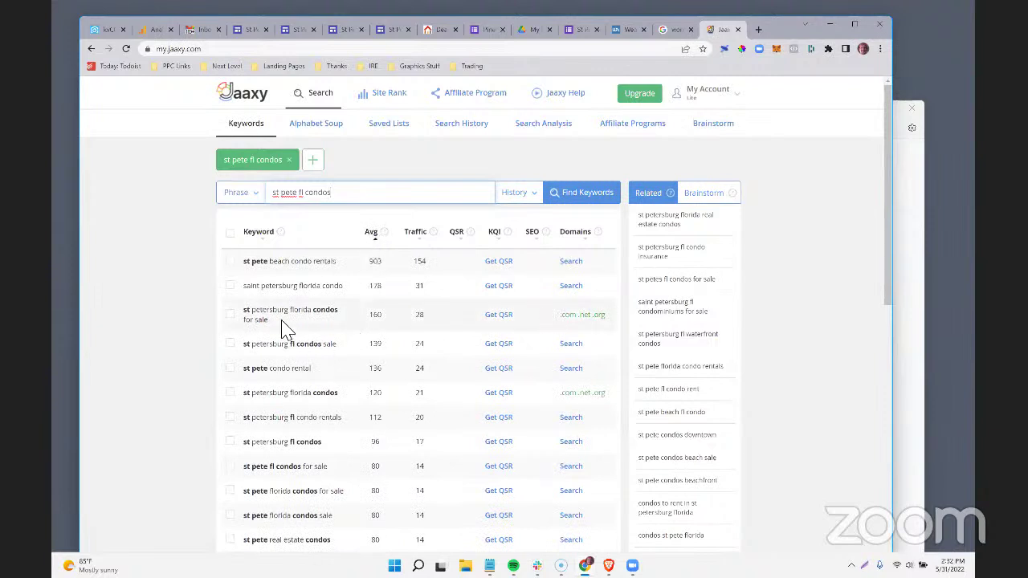
Step: Mark the Avg 160 and Traffic 28 values for 'st petersburg florida condos for sale'
drag(386, 321, 378, 323)
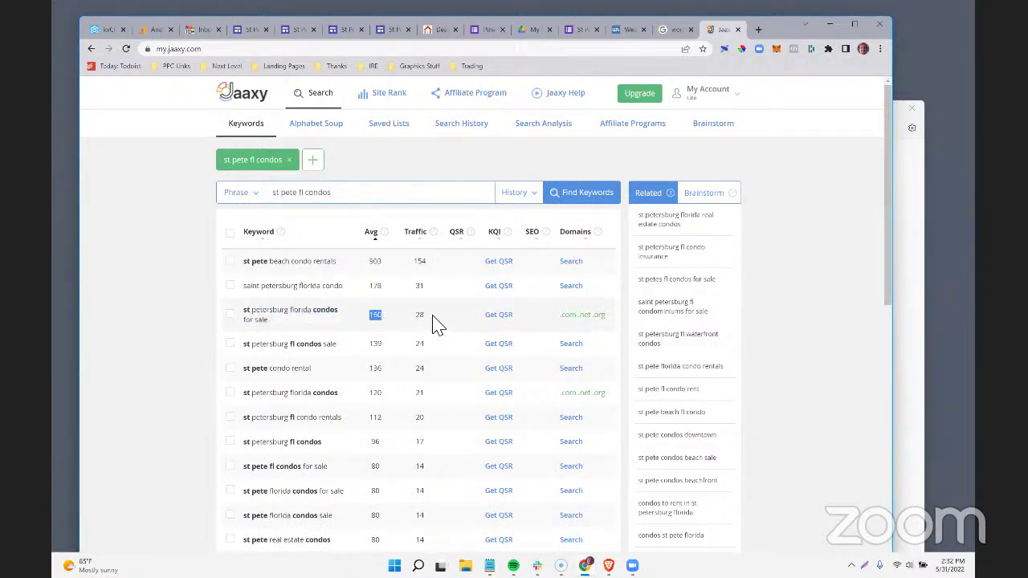
double_click(418, 320)
drag(280, 326, 241, 318)
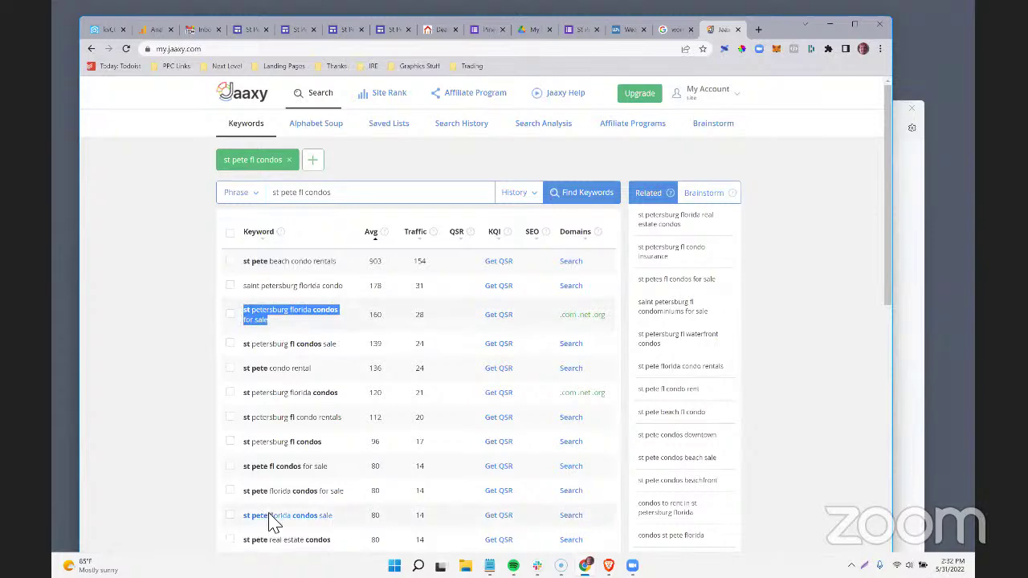
scroll(273, 514, down, 2)
scroll(301, 424, up, 2)
scroll(323, 462, down, 3)
scroll(327, 464, up, 2)
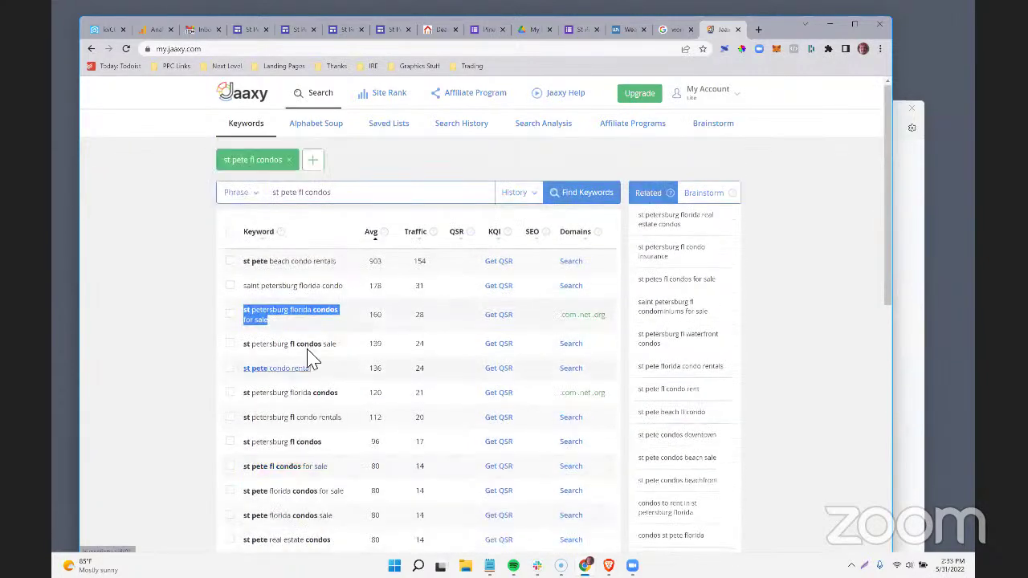
click(423, 324)
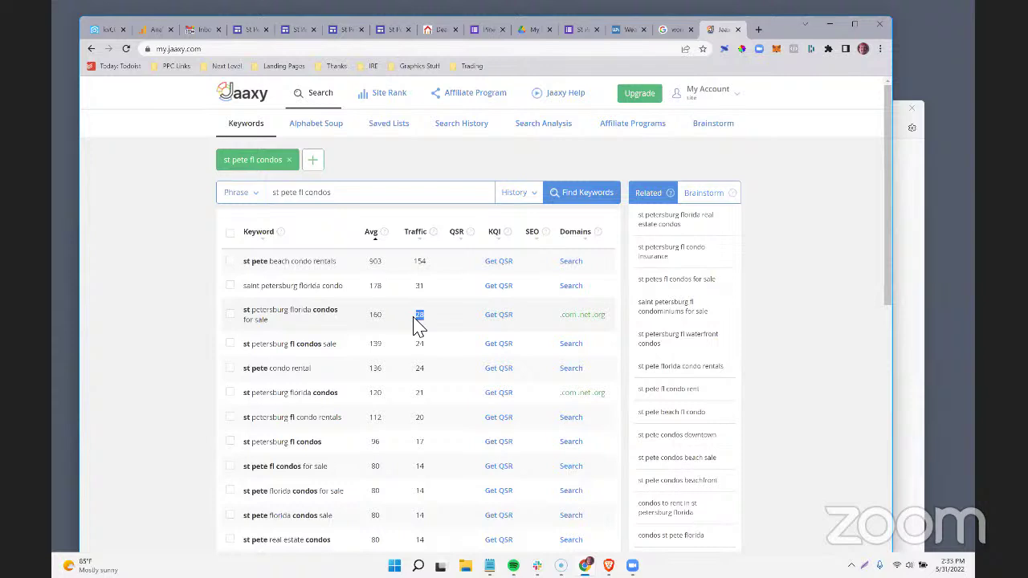
Step: Scroll through the keyword results list to review the remaining keywords
scroll(418, 324, down, 5)
scroll(425, 362, up, 4)
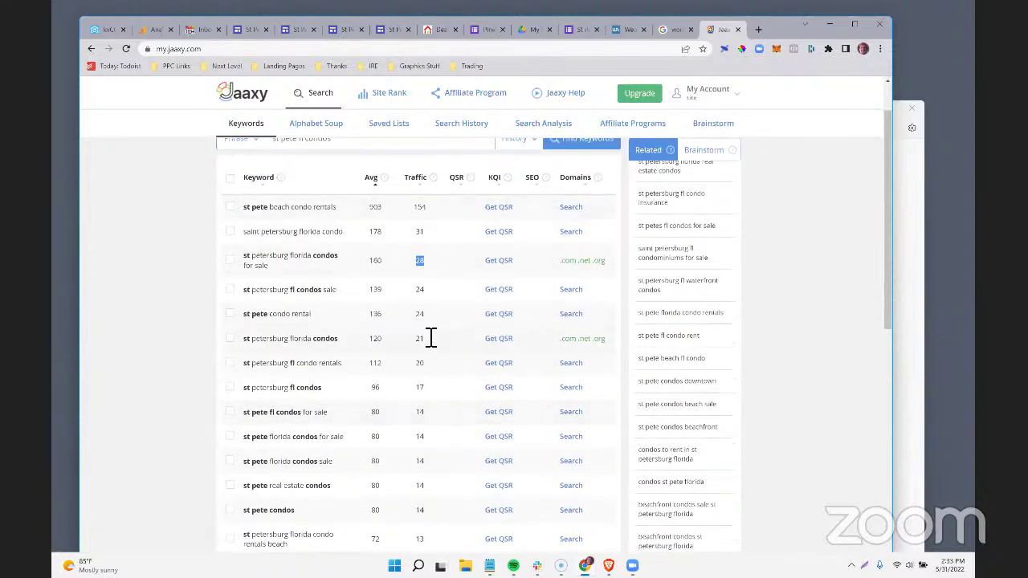
scroll(418, 362, down, 2)
scroll(436, 367, up, 2)
scroll(436, 367, down, 2)
drag(710, 419, 638, 404)
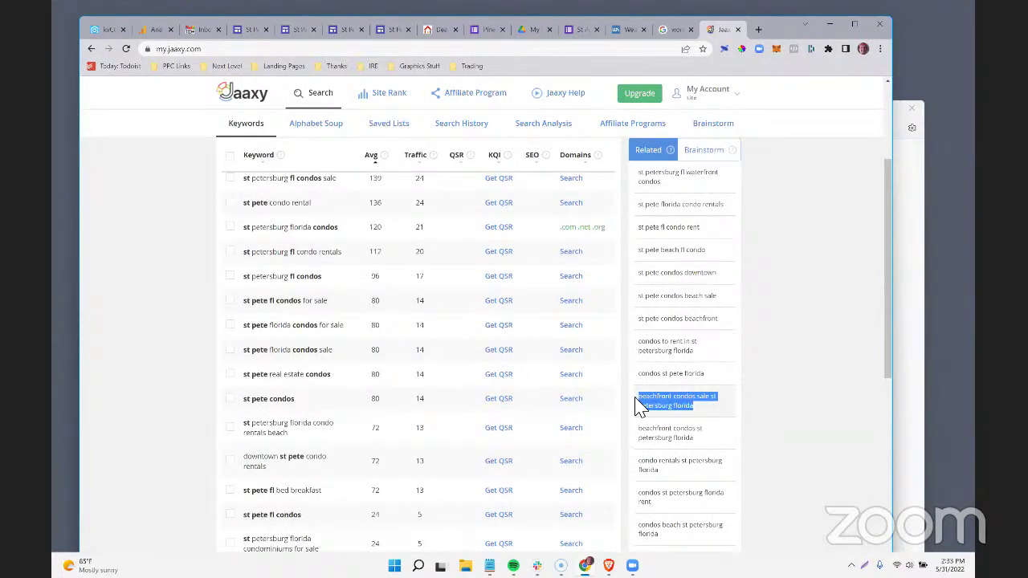
scroll(514, 395, up, 2)
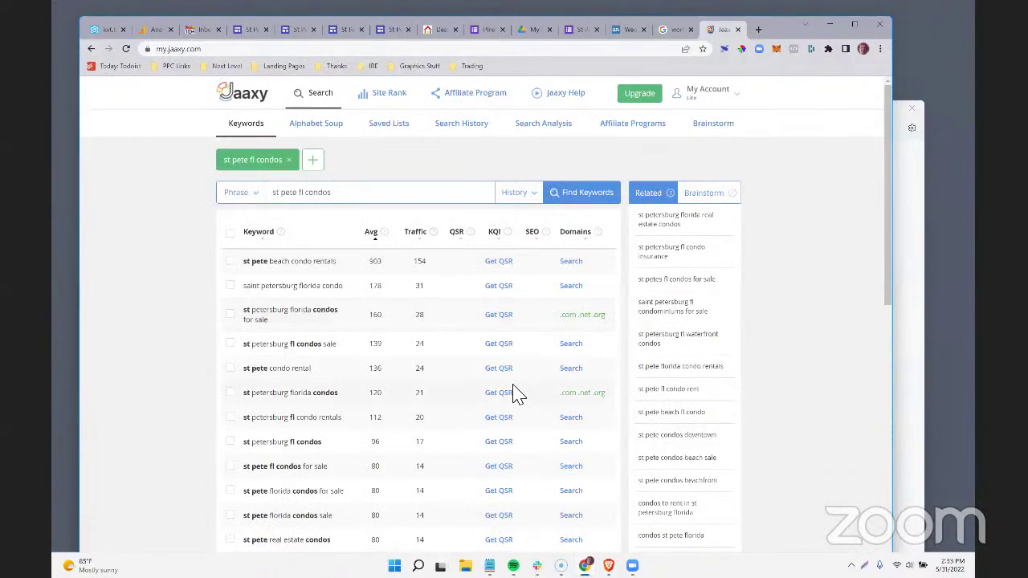
scroll(506, 402, down, 2)
scroll(506, 403, up, 2)
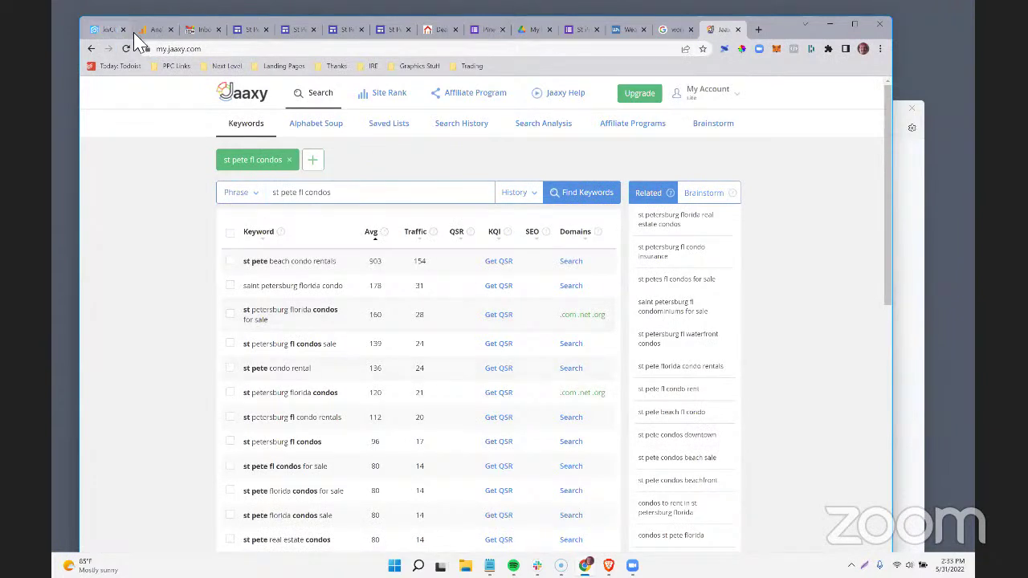
Step: Look through the condo criteria form, Google Drive and WordPress search results tabs
click(585, 32)
click(533, 33)
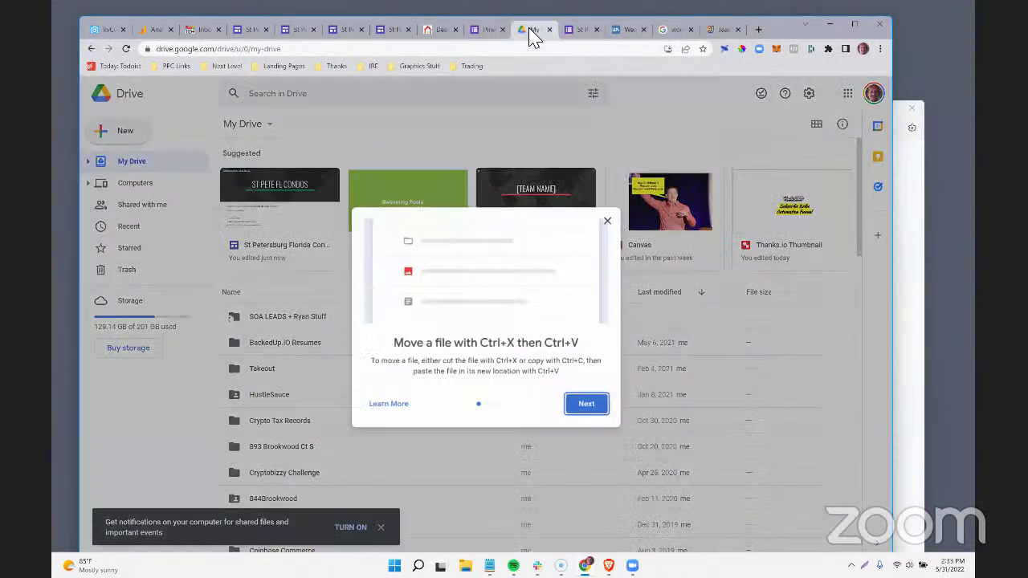
click(668, 32)
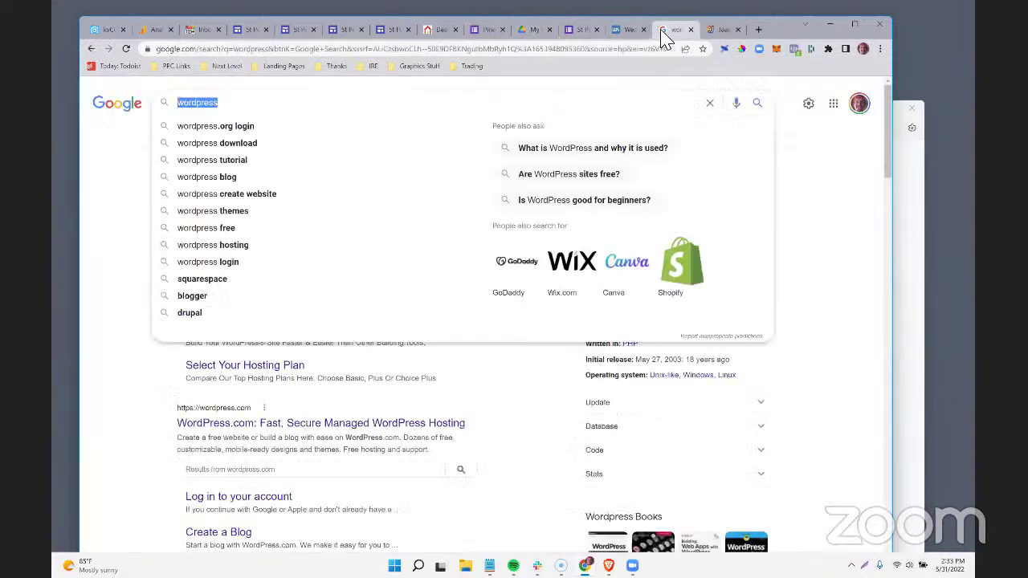
Step: Return to the condo site editor and scroll its Home page under the ST PETE FL CONDOS banner
click(245, 36)
scroll(424, 217, down, 7)
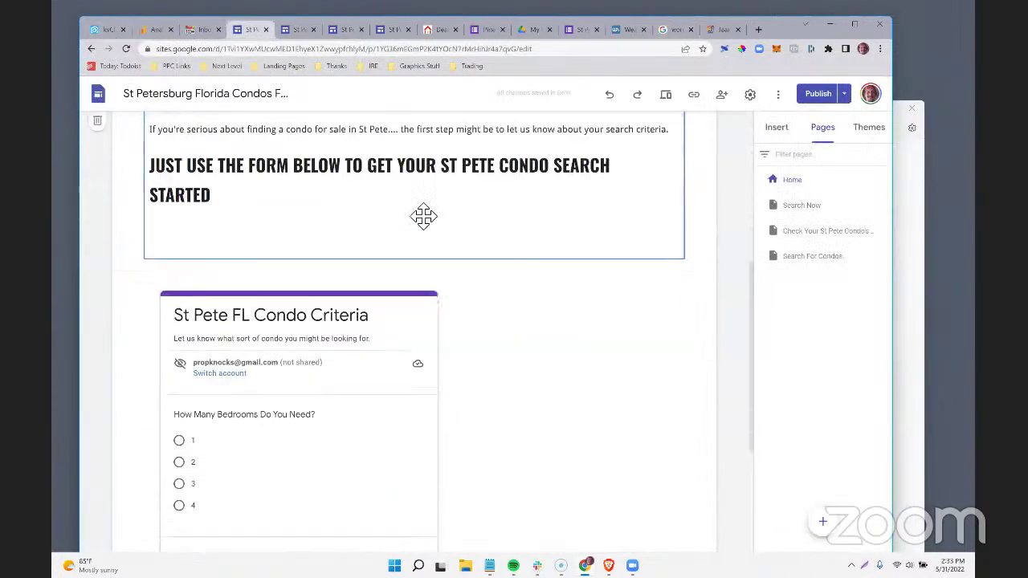
scroll(422, 221, up, 7)
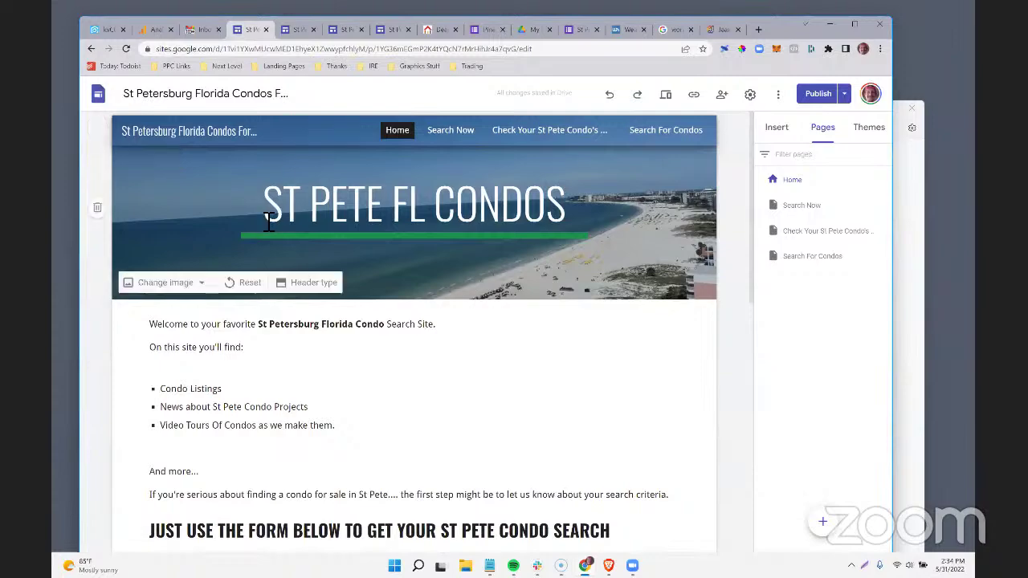
scroll(270, 223, down, 5)
scroll(267, 224, up, 6)
scroll(266, 225, down, 3)
scroll(265, 225, up, 2)
scroll(266, 225, up, 2)
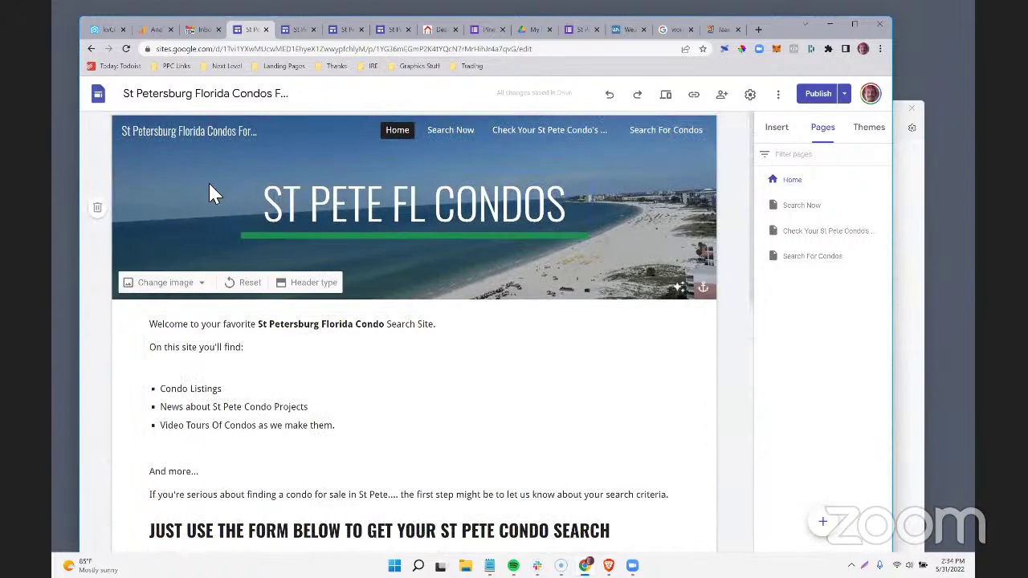
scroll(321, 282, down, 2)
scroll(353, 280, up, 2)
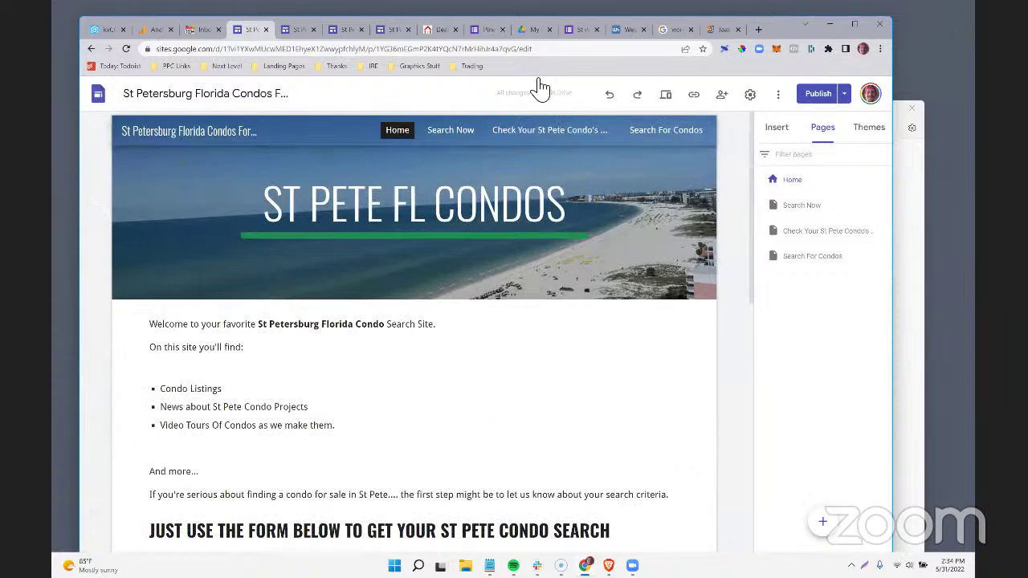
Step: Open the Search For Condos page and mark its Downtown, Walkable, Luxury and Under $250k links
click(551, 137)
click(649, 129)
scroll(313, 418, down, 5)
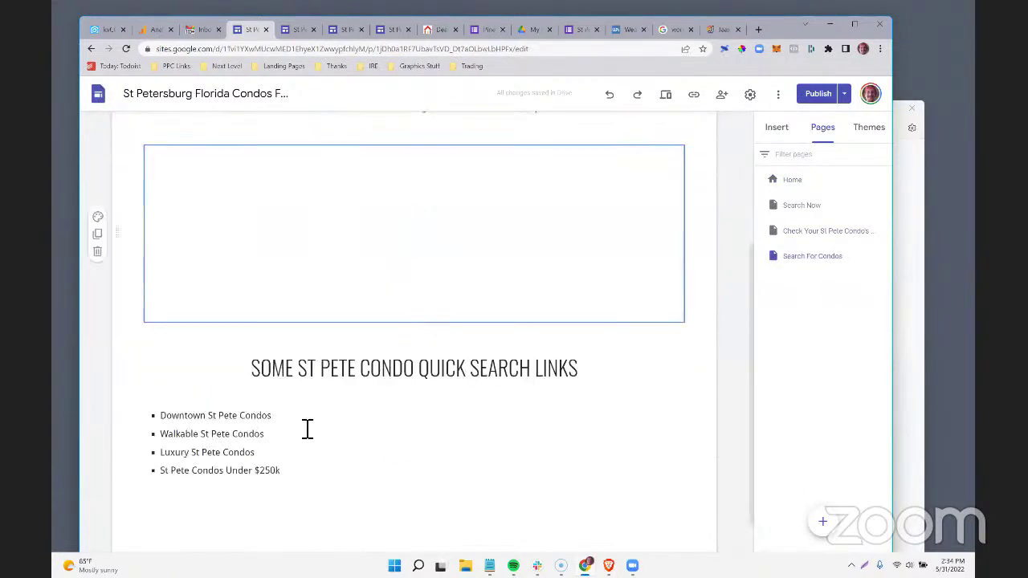
drag(274, 416, 166, 419)
click(246, 432)
drag(271, 434, 160, 434)
drag(256, 454, 192, 454)
drag(281, 472, 147, 474)
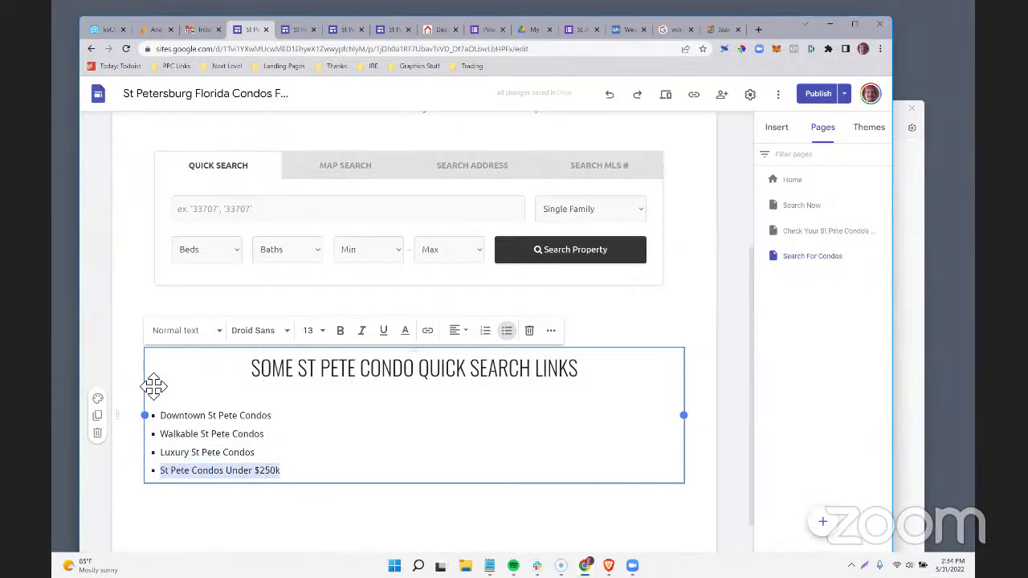
Step: Scroll through the Search For Condos page to review its content
scroll(154, 386, up, 3)
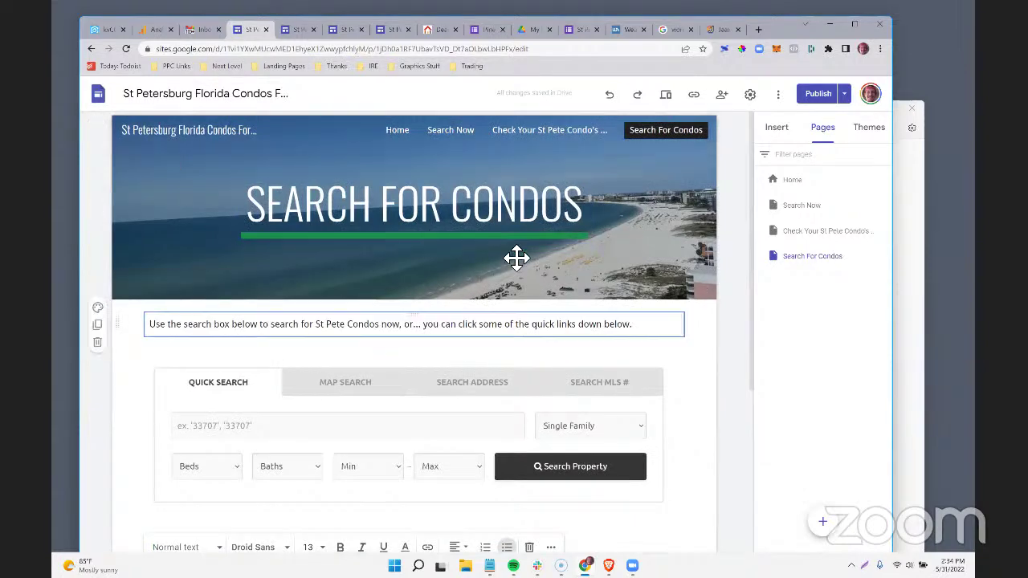
scroll(426, 346, down, 2)
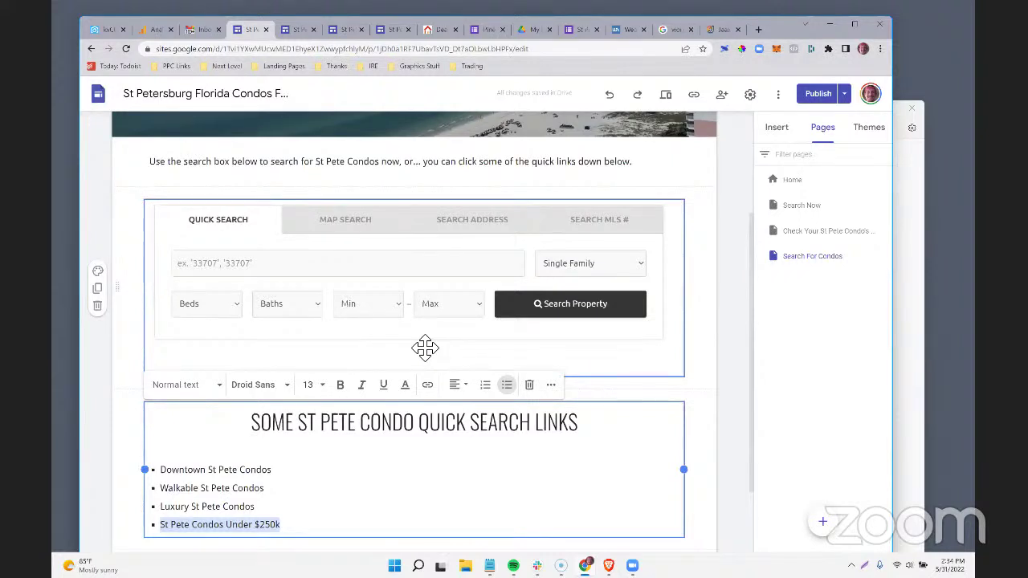
scroll(345, 414, down, 2)
scroll(351, 415, up, 1)
scroll(352, 416, down, 1)
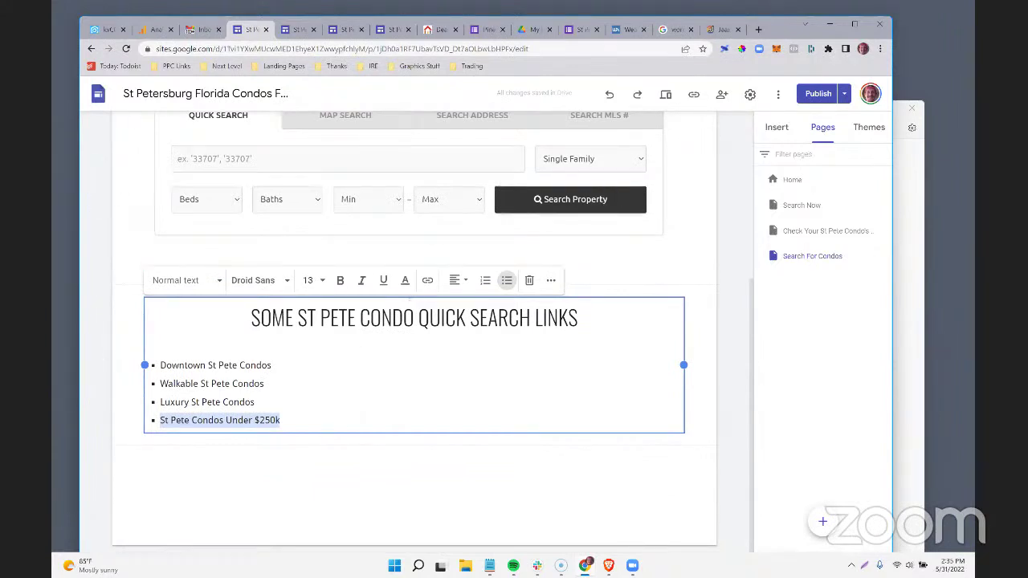
scroll(426, 291, up, 5)
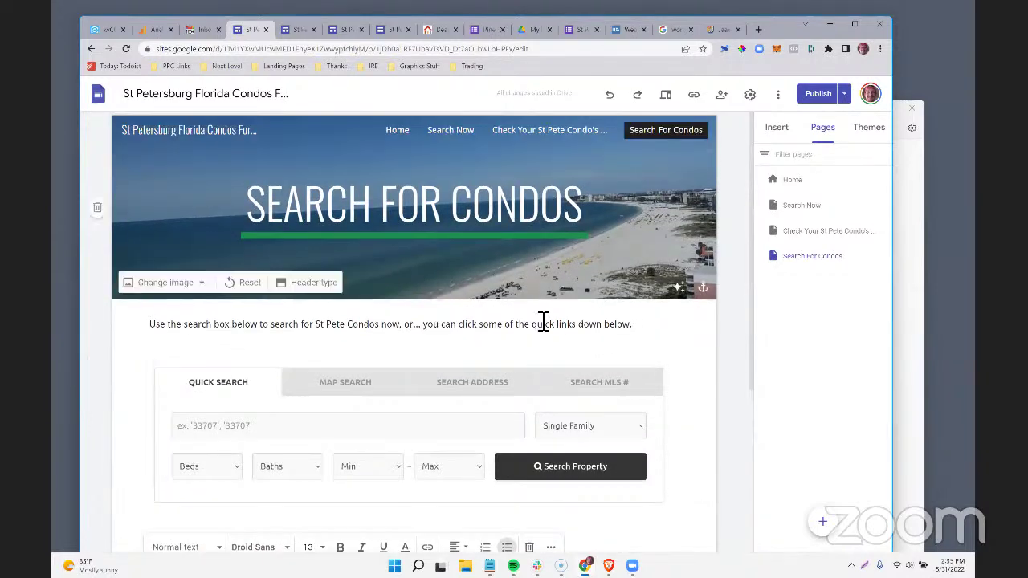
scroll(515, 334, down, 1)
scroll(506, 313, down, 3)
scroll(490, 280, up, 4)
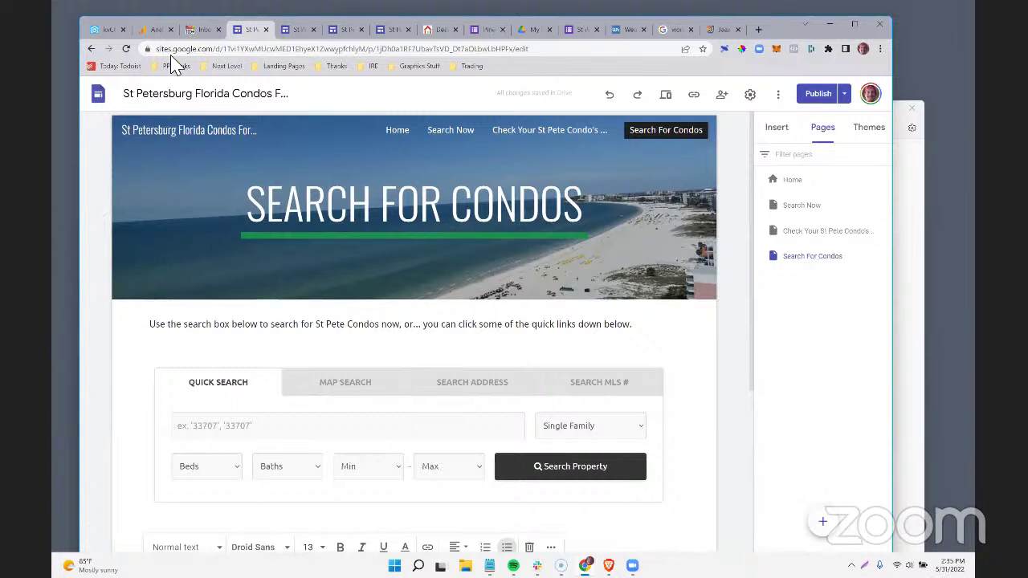
Step: Select the site title 'St Petersburg Florida Condos For Sale' to read it, then go to kvCORE
click(248, 97)
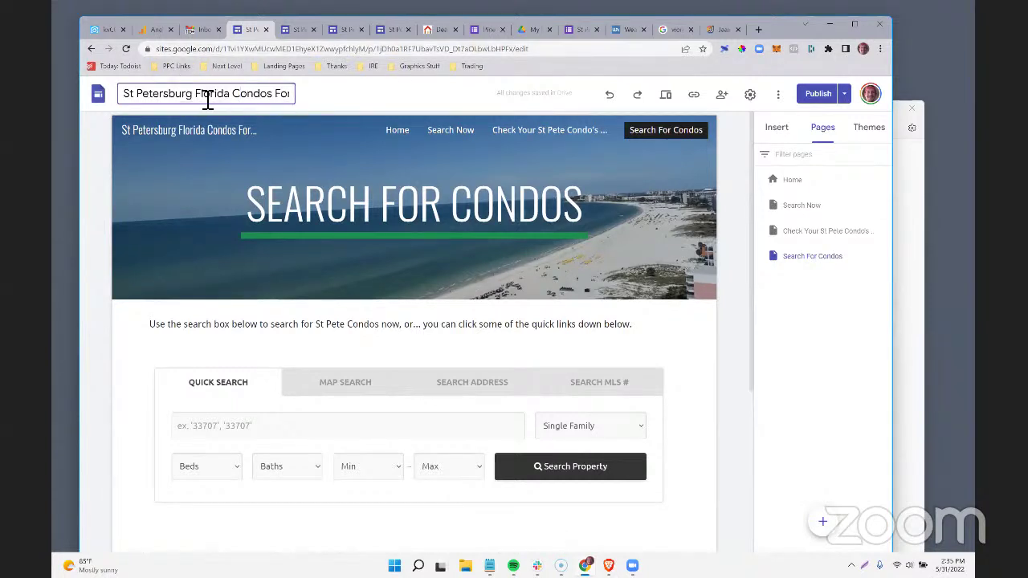
drag(135, 93, 294, 89)
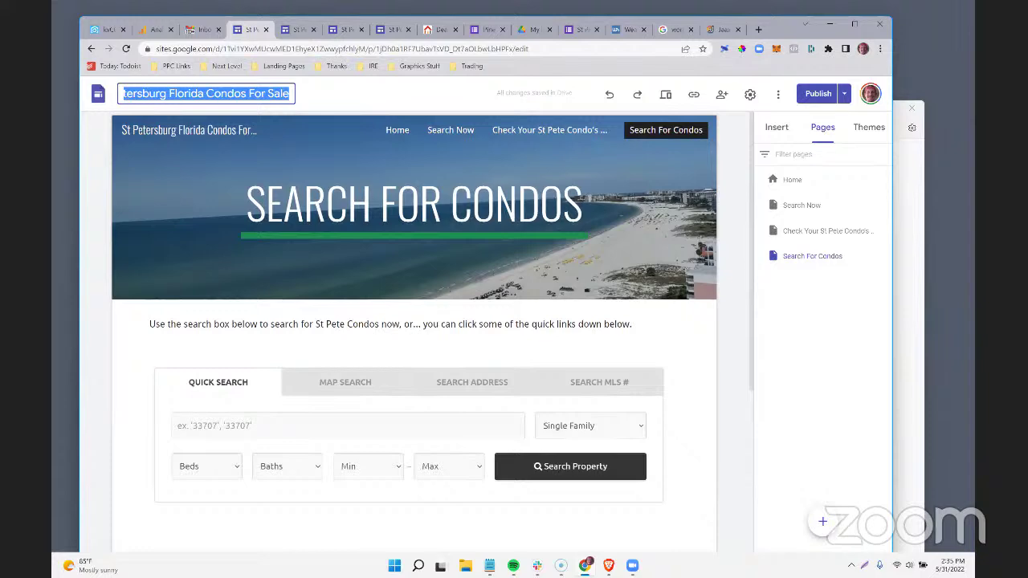
click(95, 27)
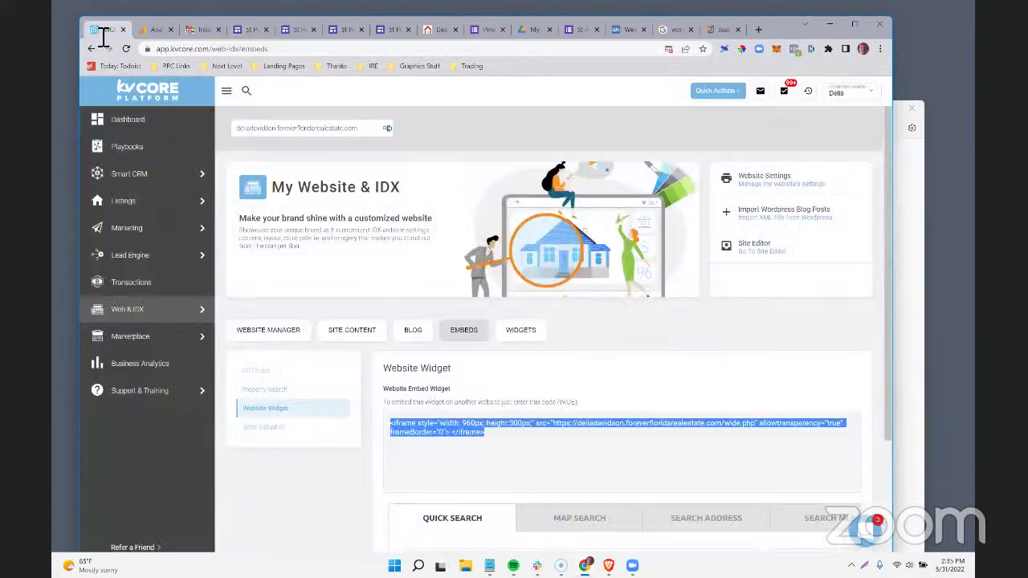
Step: Open the Pinellas County blog post for editing via Quick Actions > Blog Posts
click(731, 97)
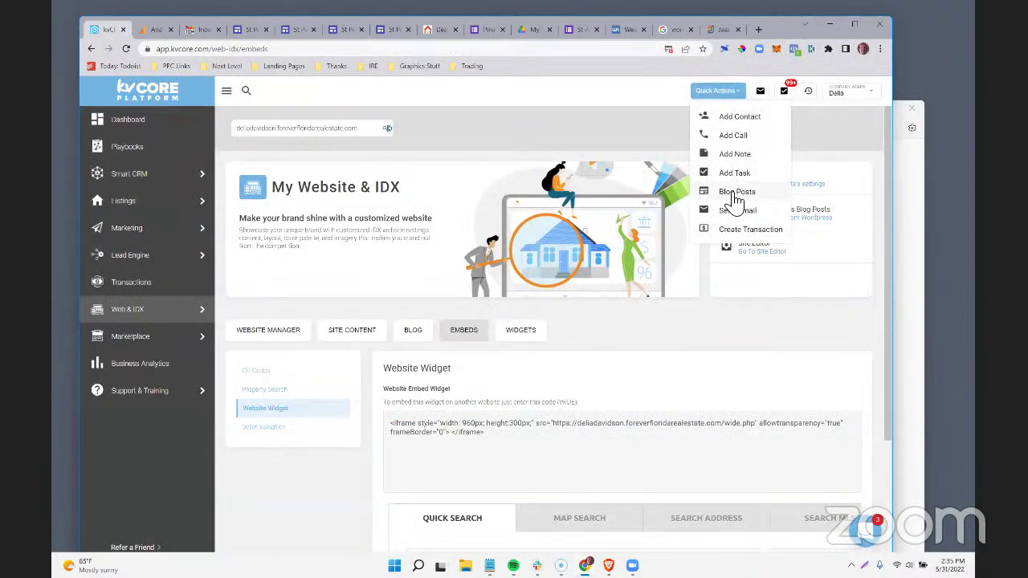
click(735, 195)
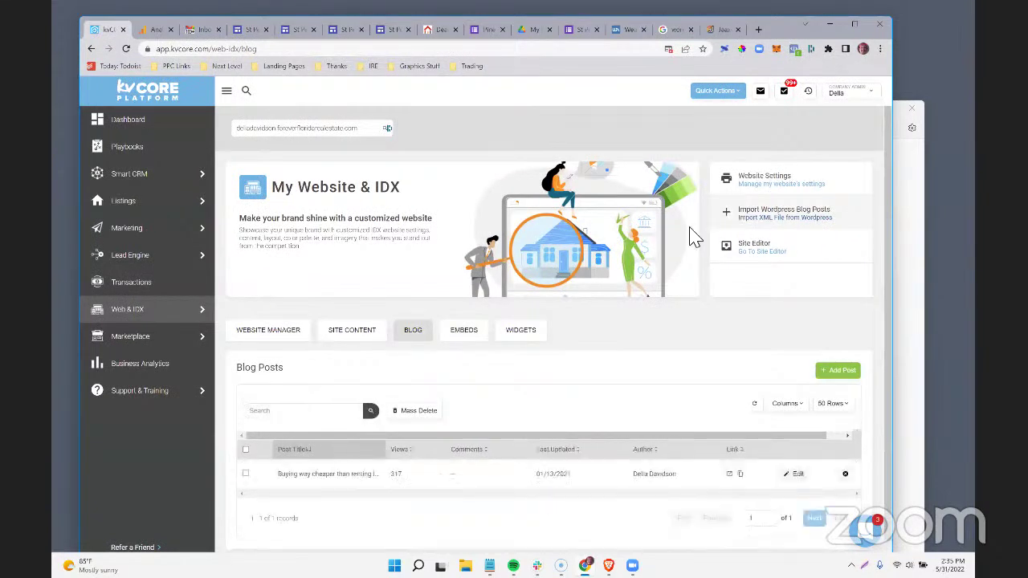
scroll(696, 237, down, 1)
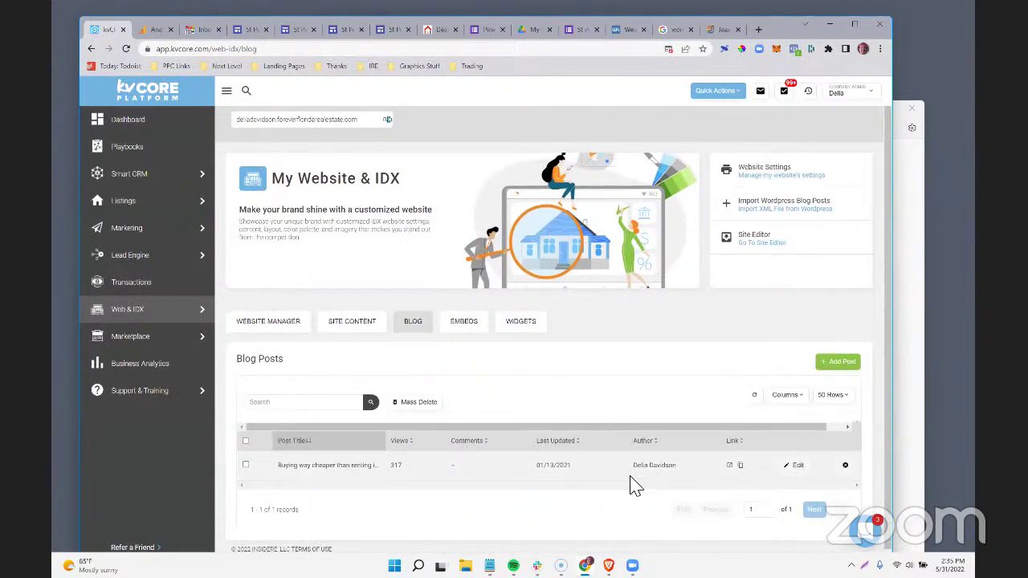
click(794, 466)
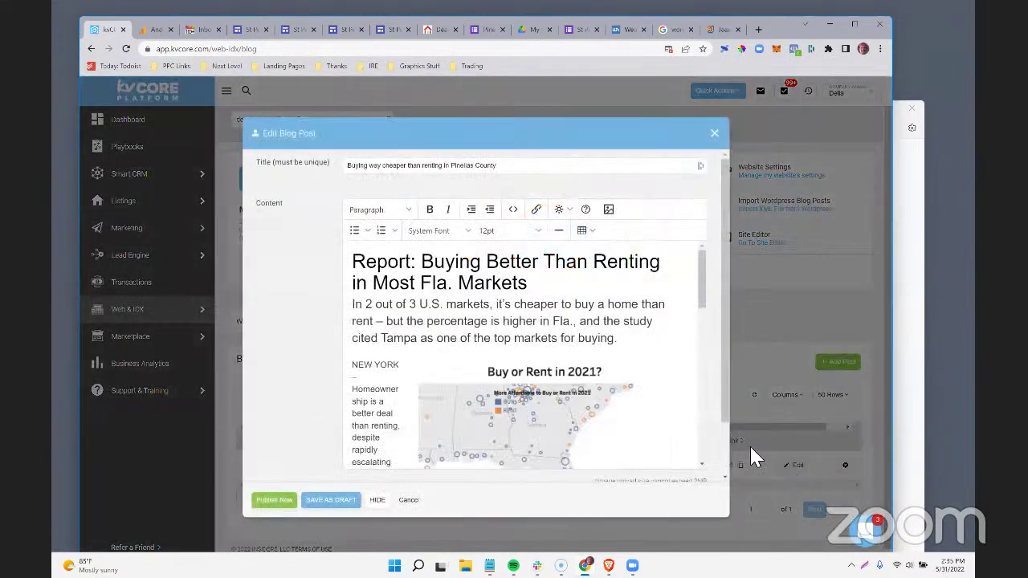
Step: Scroll through the blog post and select all of its article text
scroll(498, 337, down, 15)
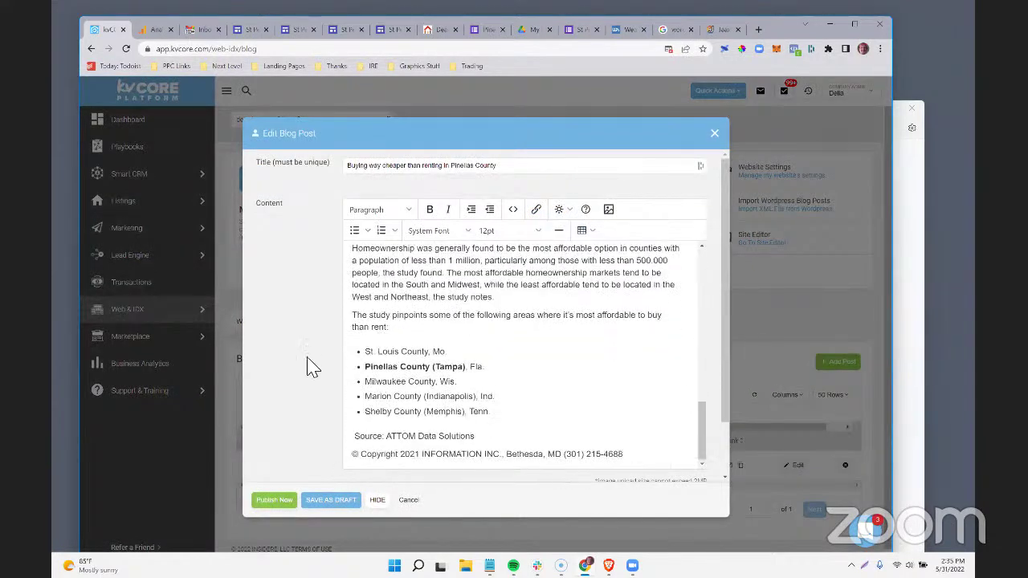
scroll(305, 365, down, 2)
scroll(297, 365, up, 2)
scroll(539, 347, up, 5)
scroll(539, 347, up, 5)
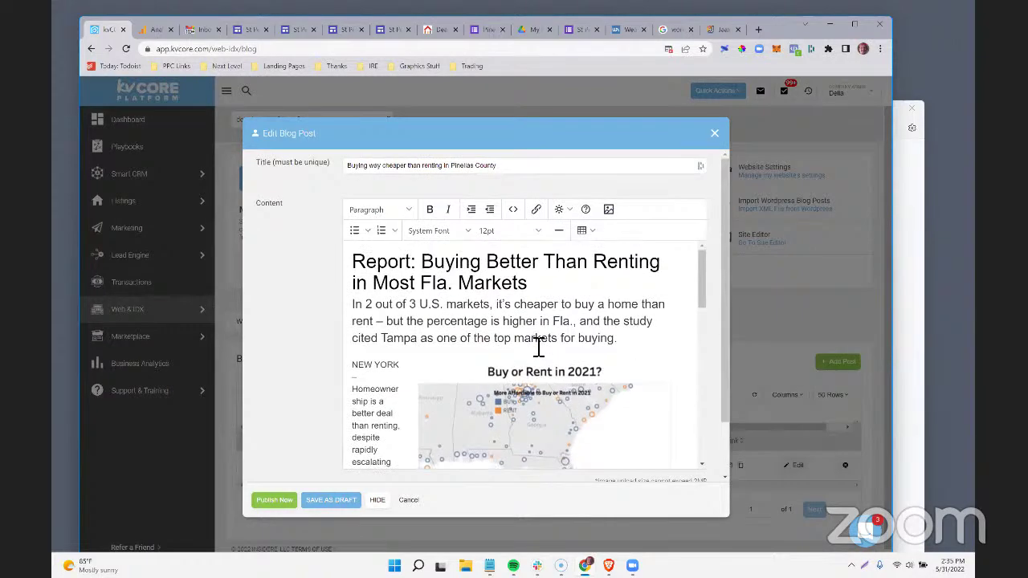
scroll(539, 347, down, 15)
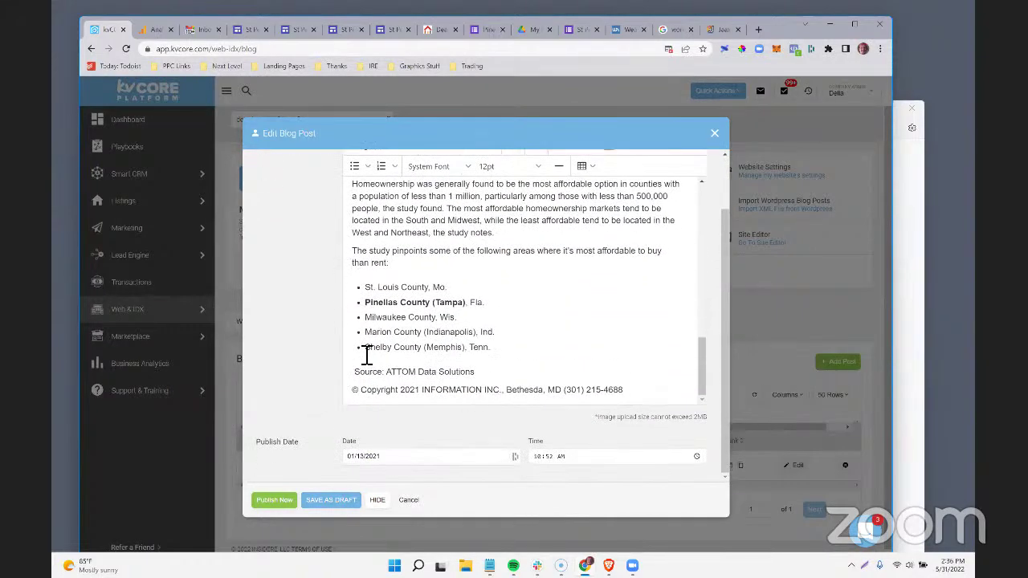
click(398, 320)
key(ctrl+a)
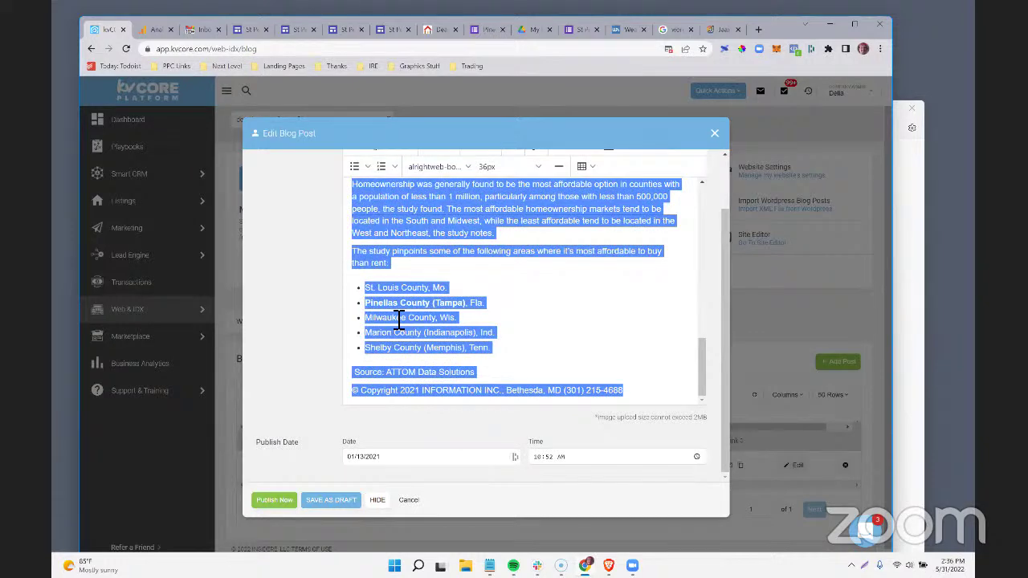
Step: Close the post editor without saving and return to the Google Sites editor
click(720, 138)
click(716, 135)
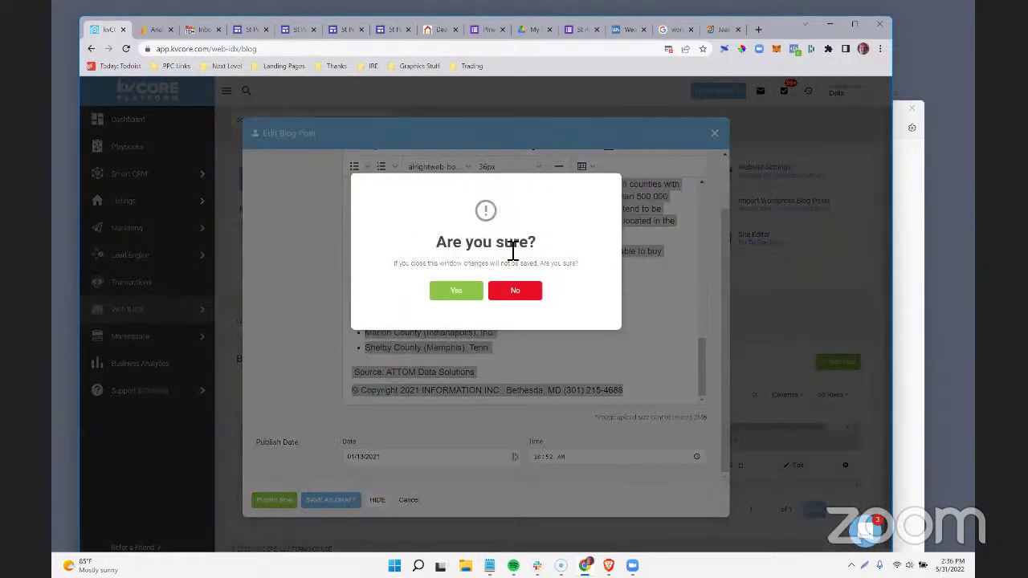
click(448, 295)
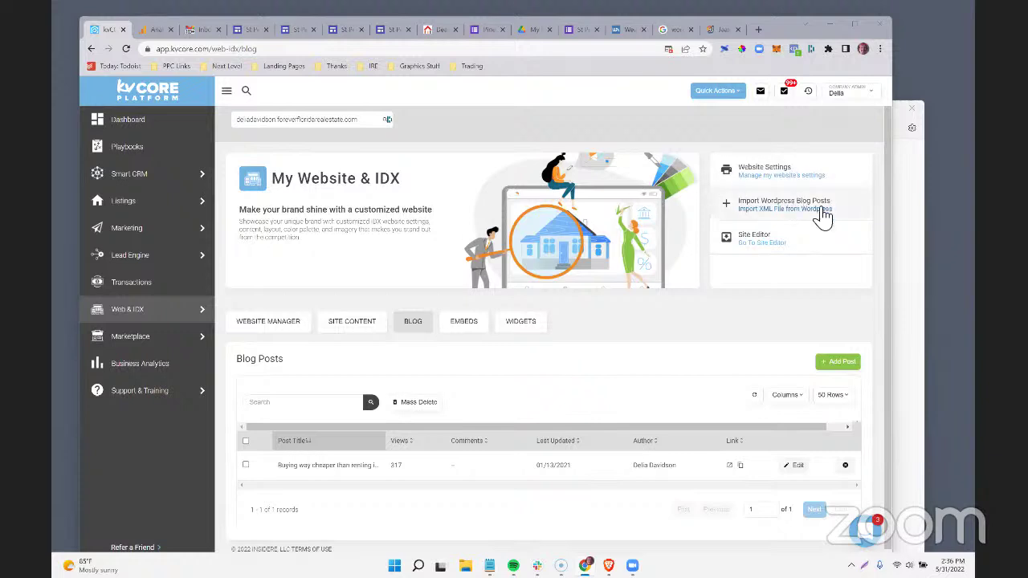
click(248, 32)
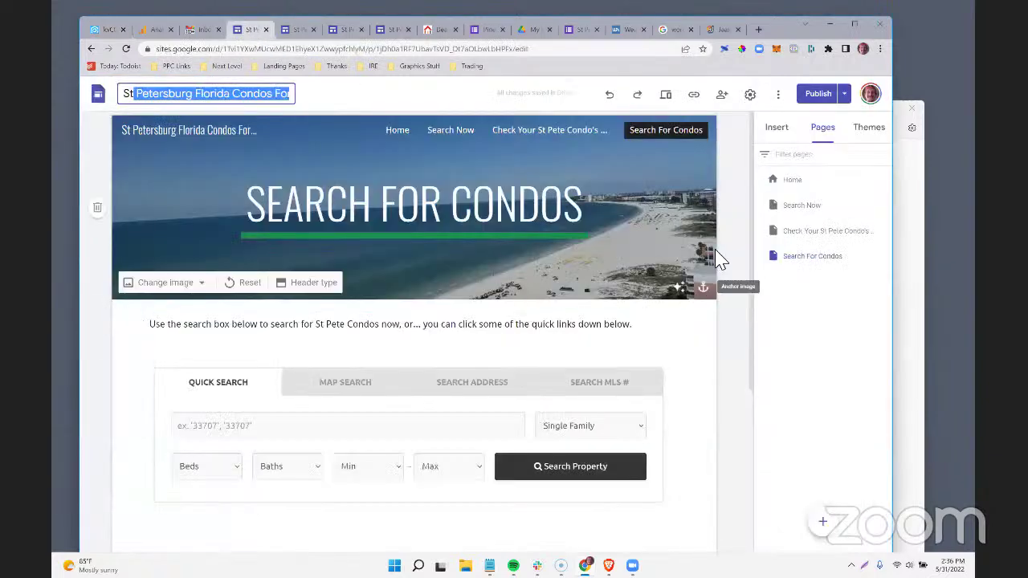
click(738, 249)
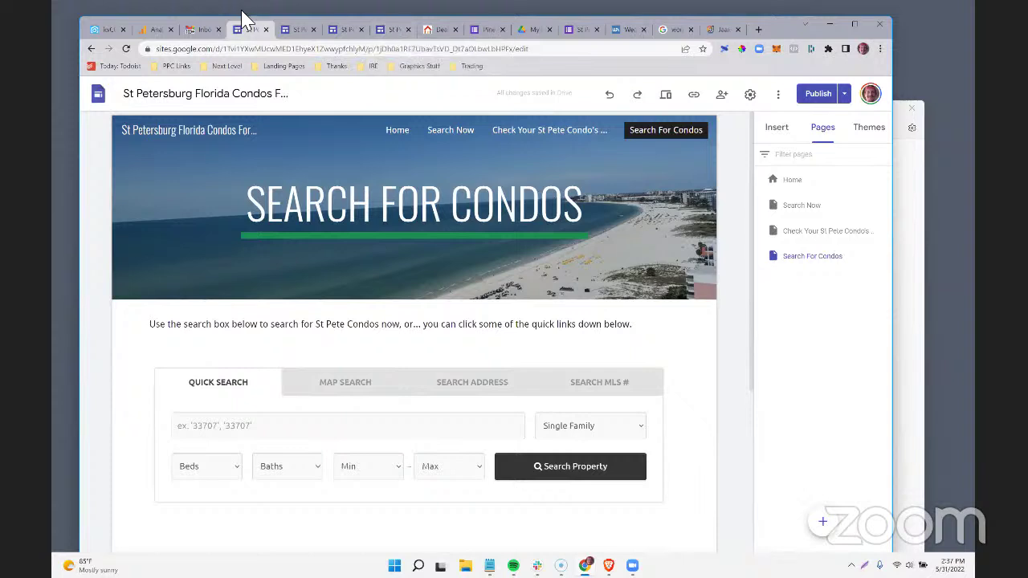
click(235, 93)
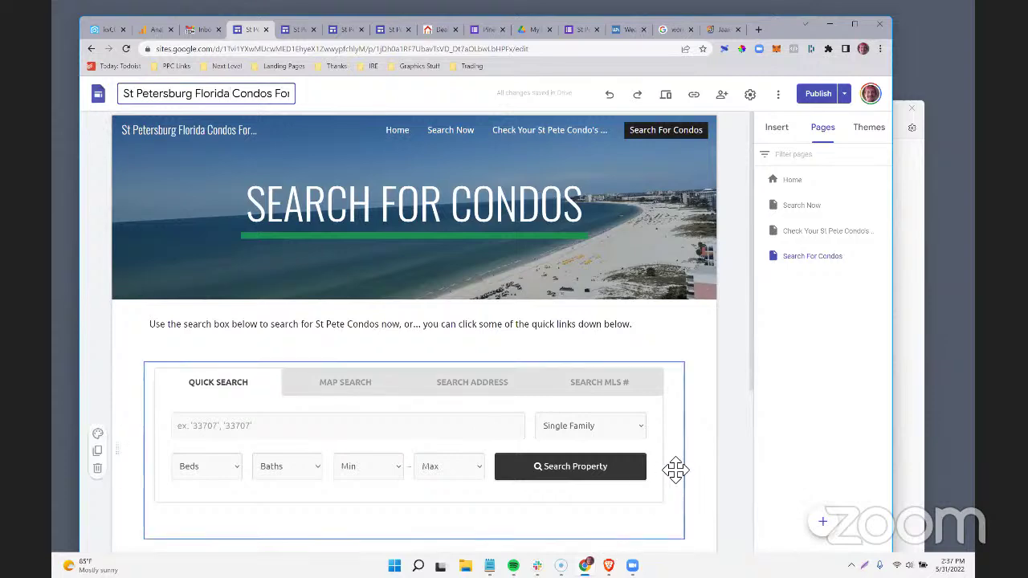
click(725, 418)
scroll(507, 385, down, 3)
scroll(522, 394, up, 3)
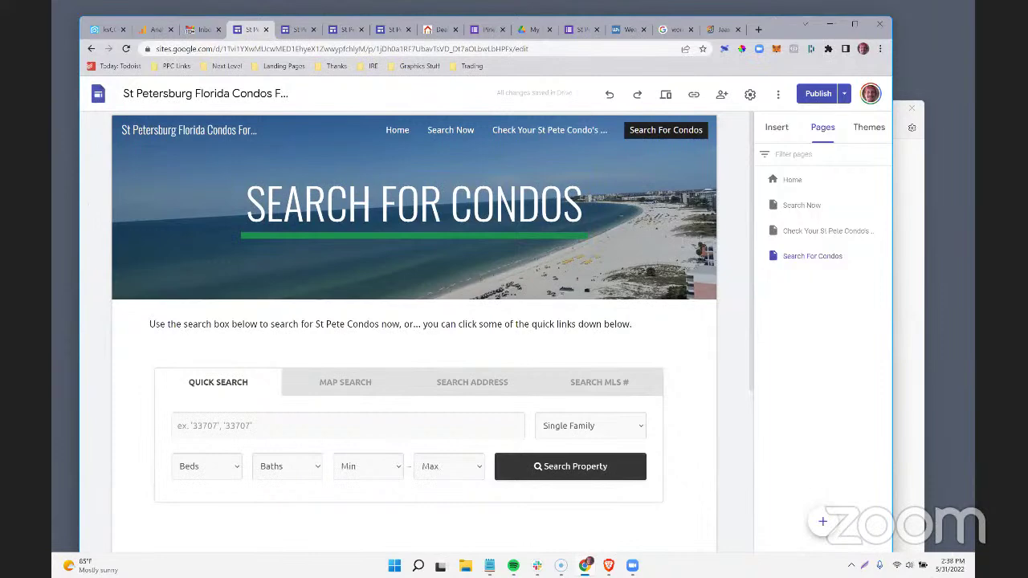
Step: Open maps.google.com in a new browser tab
click(756, 32)
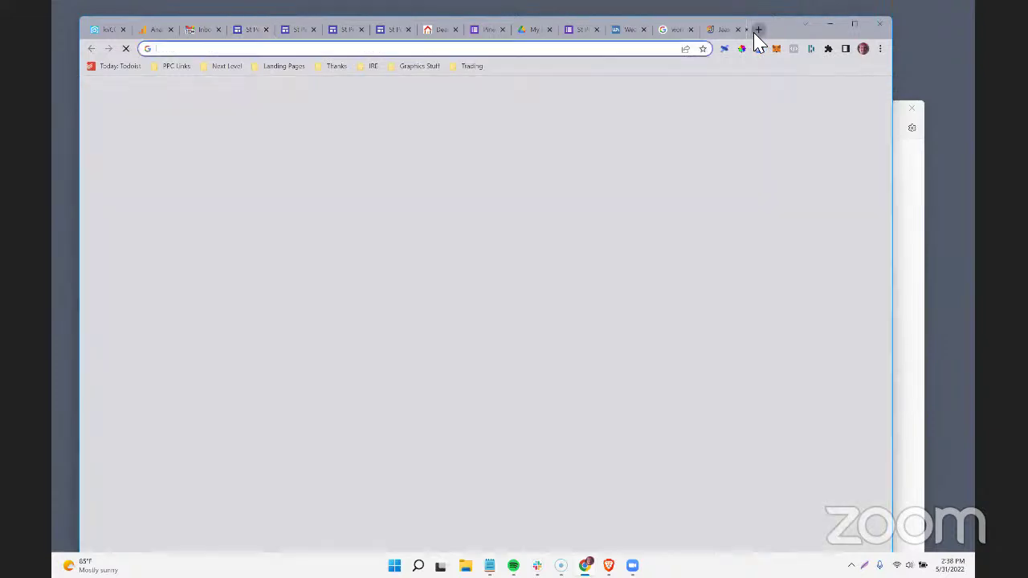
text(philadelphia school)
key(BackSpace)
key(BackSpace)
key(BackSpace)
key(BackSpace)
key(BackSpace)
key(BackSpace)
key(BackSpace)
key(BackSpace)
key(BackSpace)
key(BackSpace)
key(BackSpace)
key(BackSpace)
key(BackSpace)
key(BackSpace)
key(BackSpace)
key(BackSpace)
key(BackSpace)
key(BackSpace)
key(BackSpace)
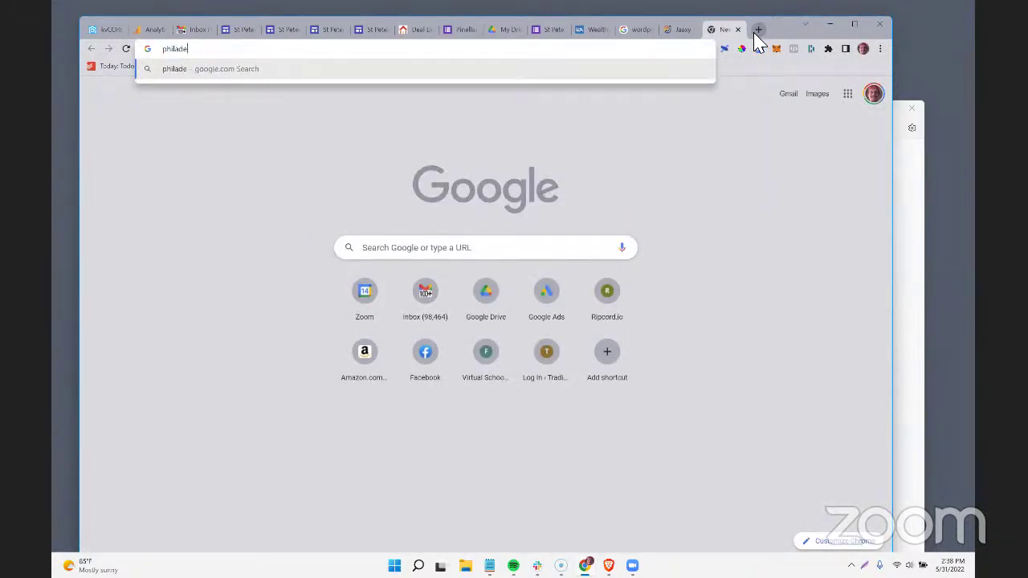
text(maps.google.com)
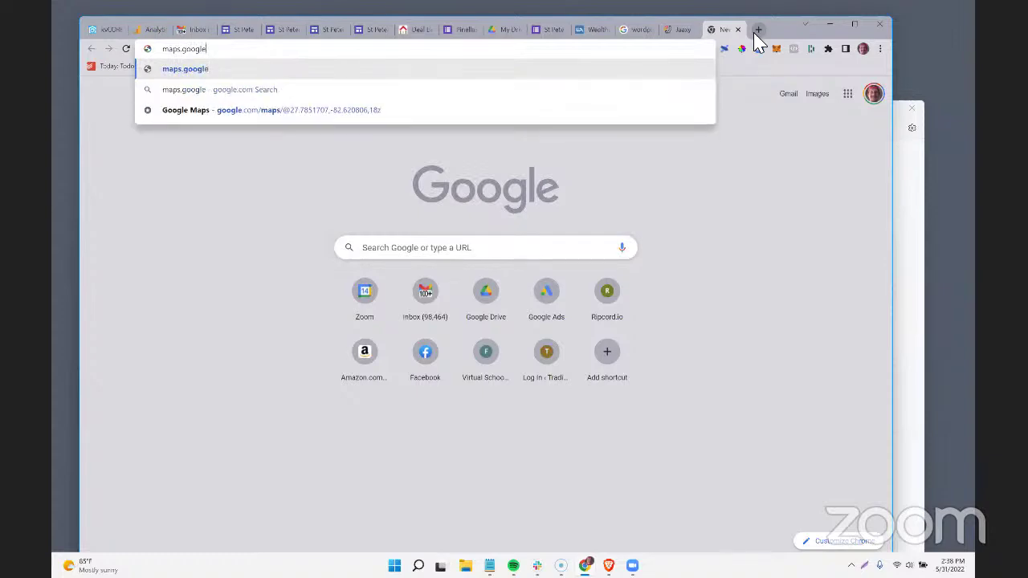
key(Return)
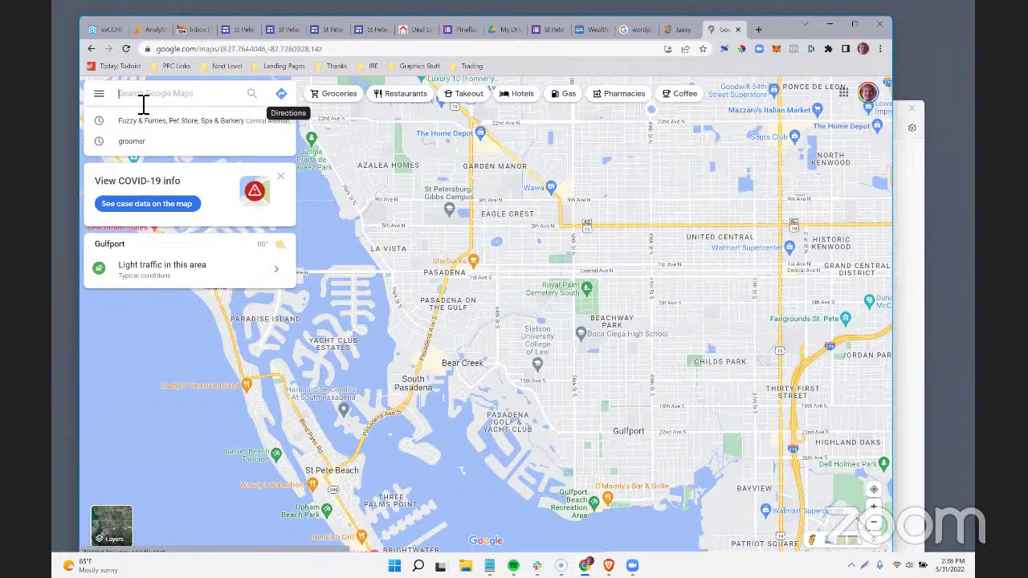
Step: Search Maps for 'philadelphi schools mapa' and scroll the Philadelphia school results
text(philadelphi schools)
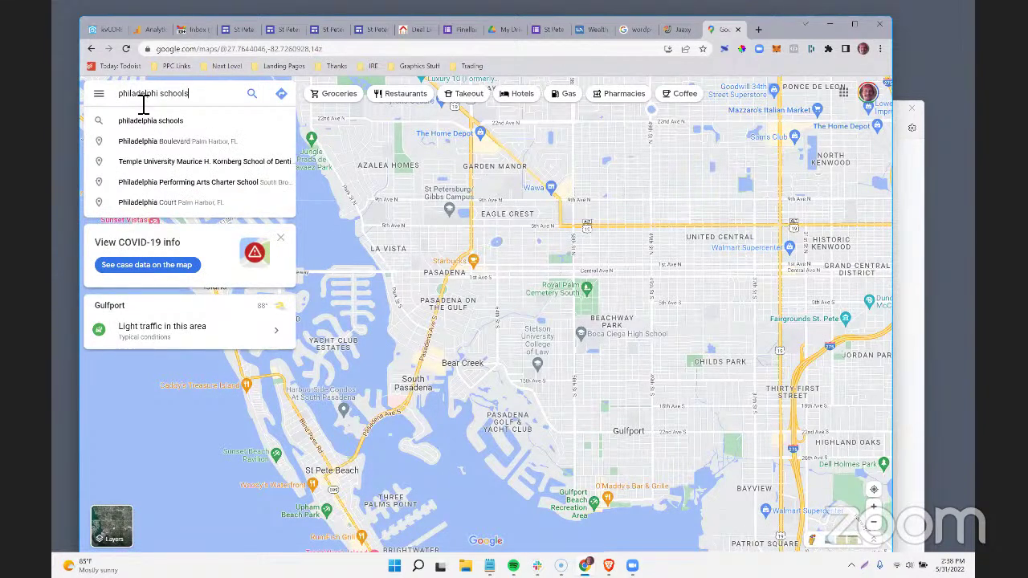
text( map)
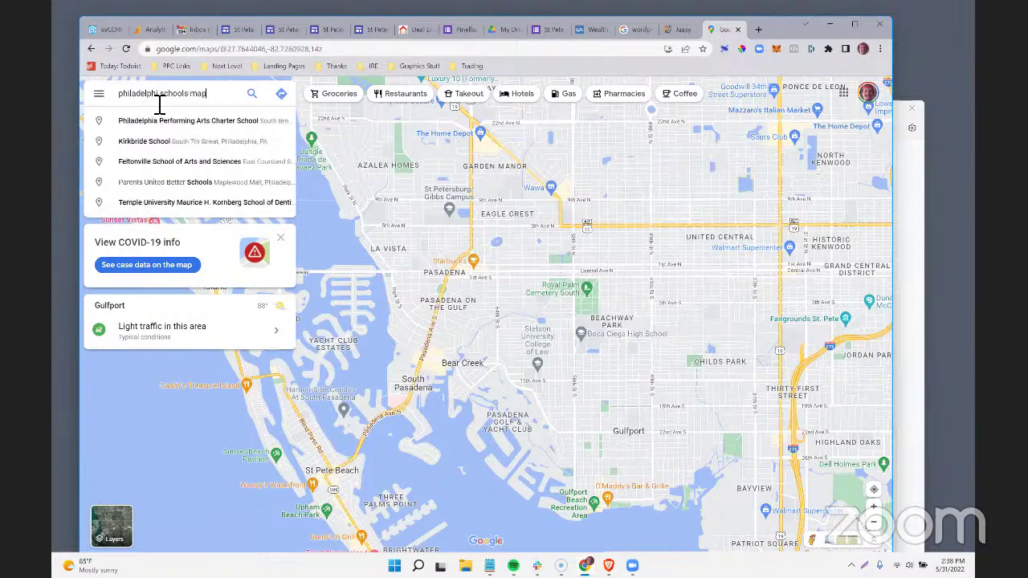
text(a)
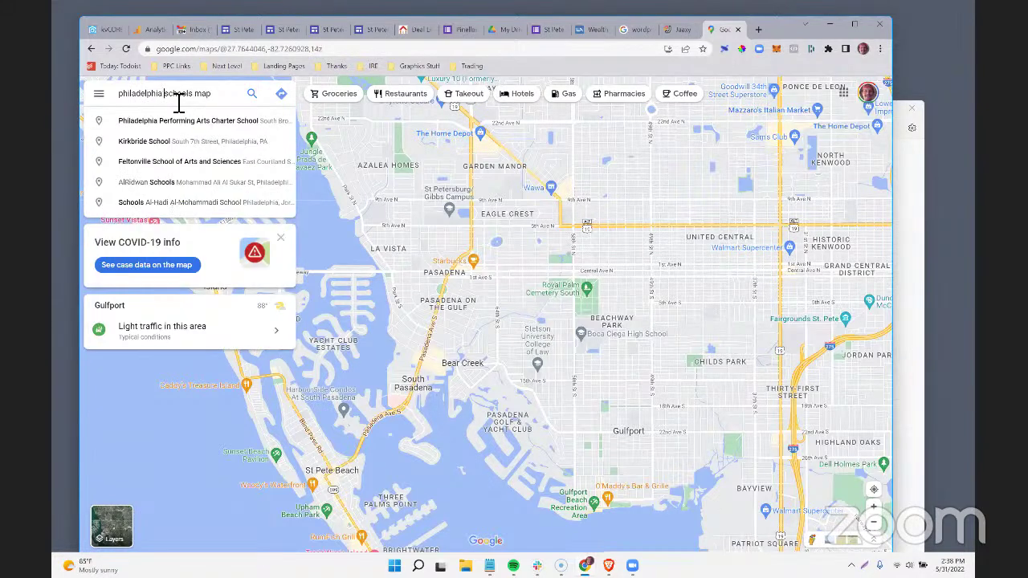
key(Return)
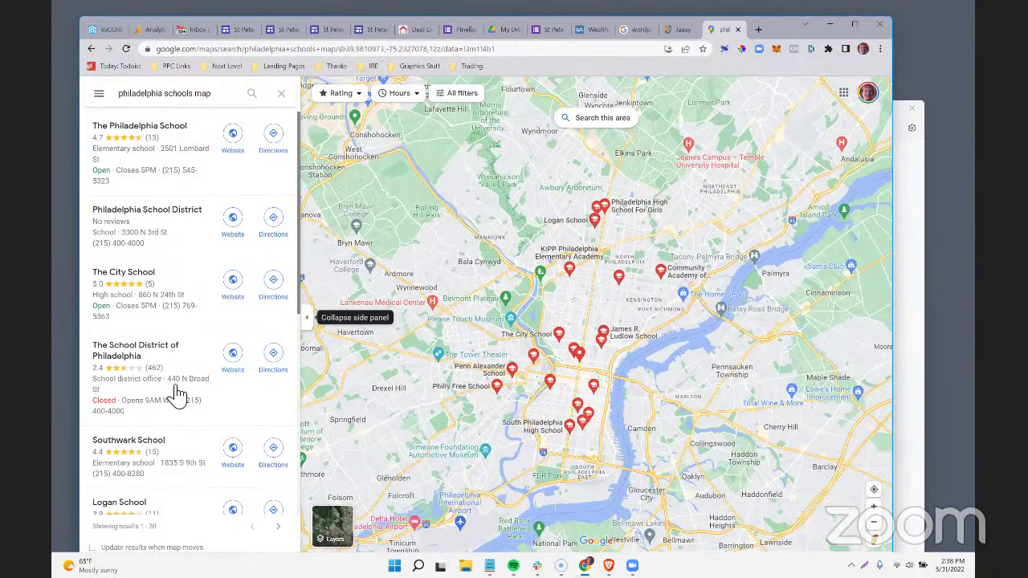
scroll(176, 394, down, 3)
scroll(176, 394, down, 3)
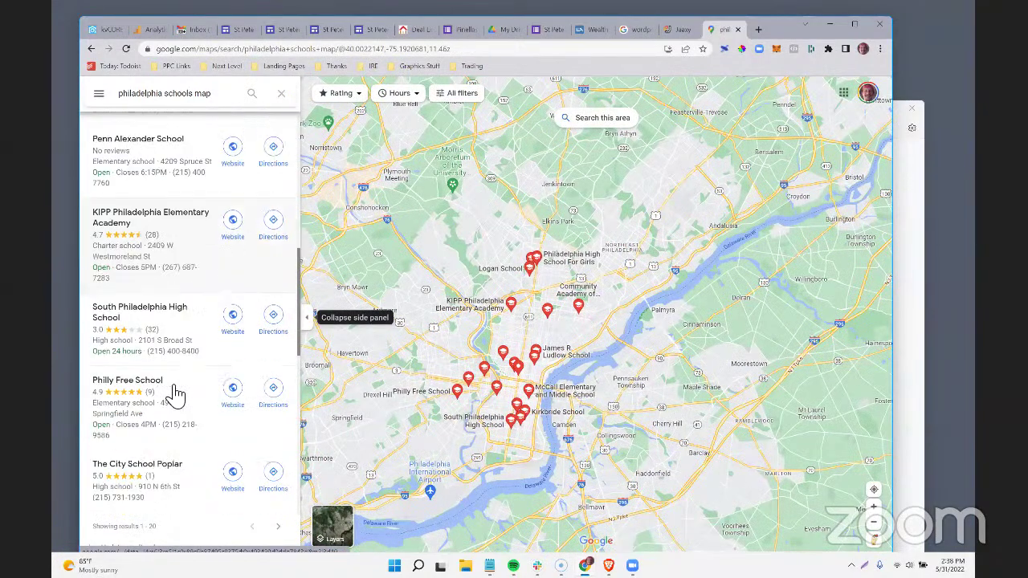
scroll(253, 363, down, 5)
scroll(252, 362, up, 8)
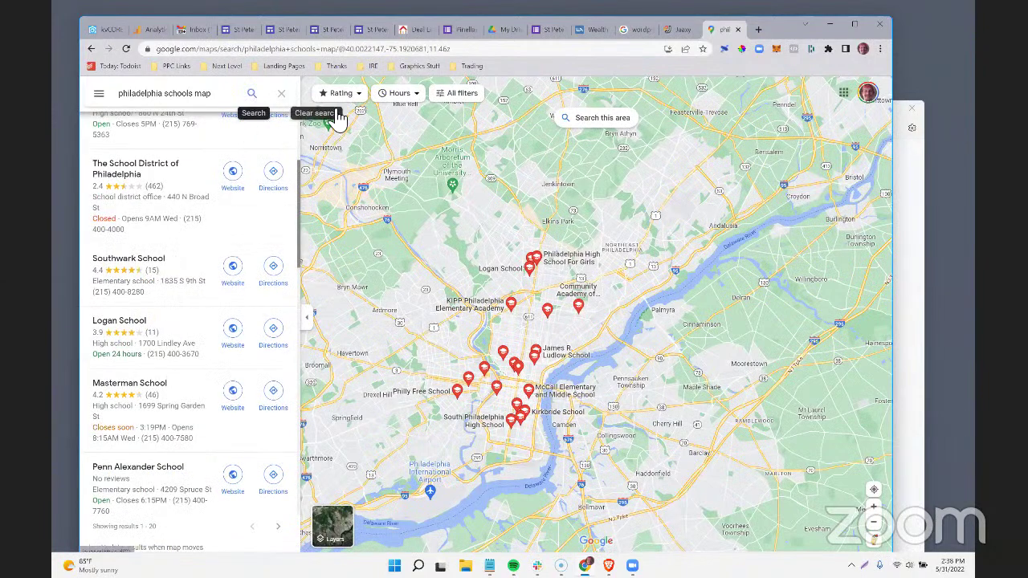
Step: Look over the Maps account and main menus, then move on to the Wealthy Affiliate tab
click(869, 94)
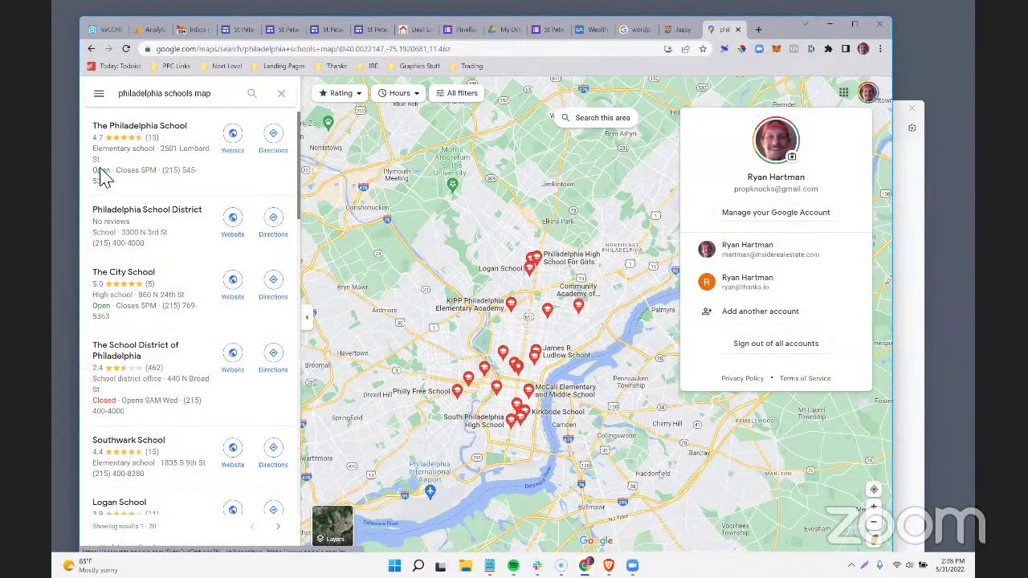
click(98, 97)
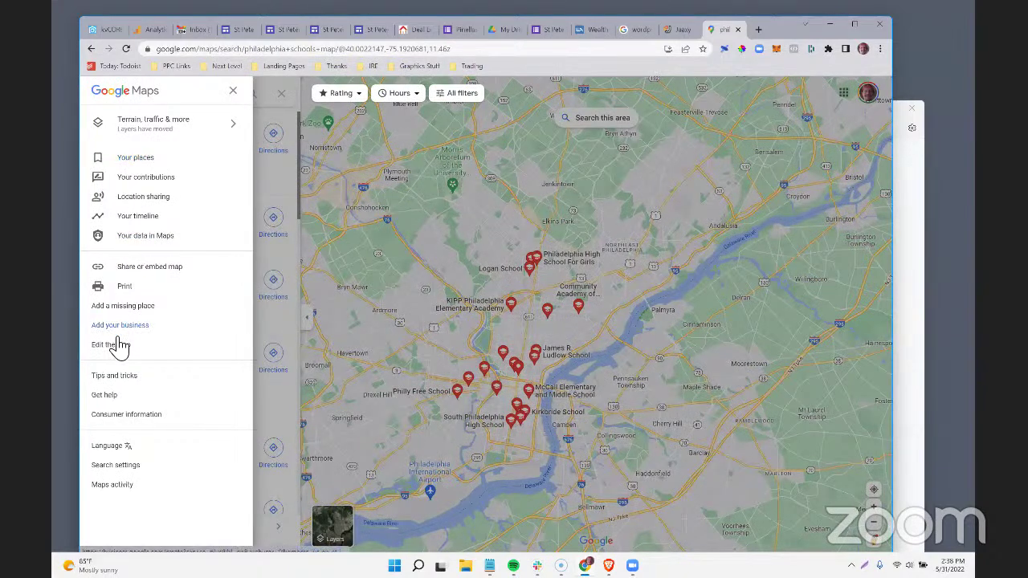
key(Escape)
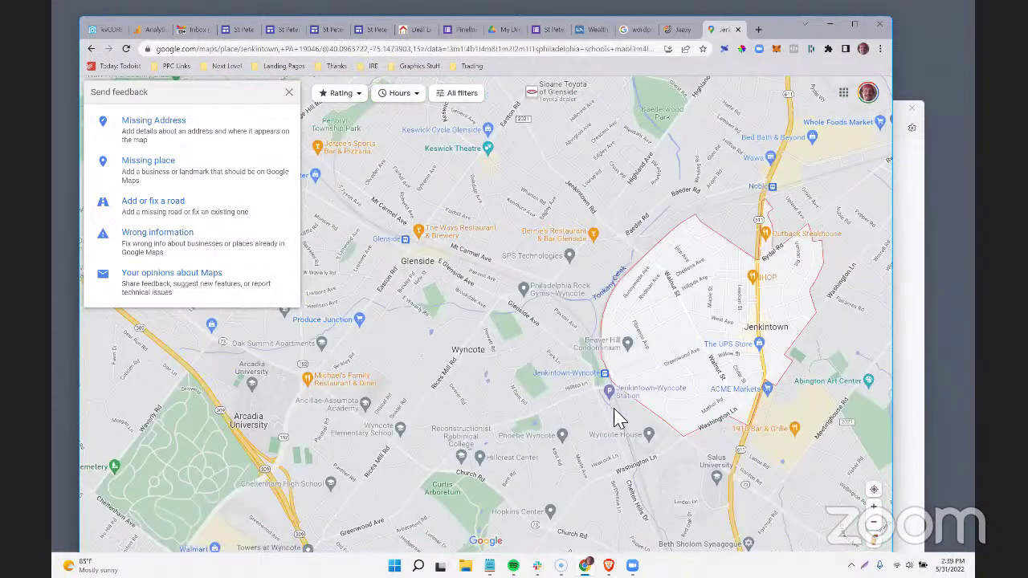
click(619, 418)
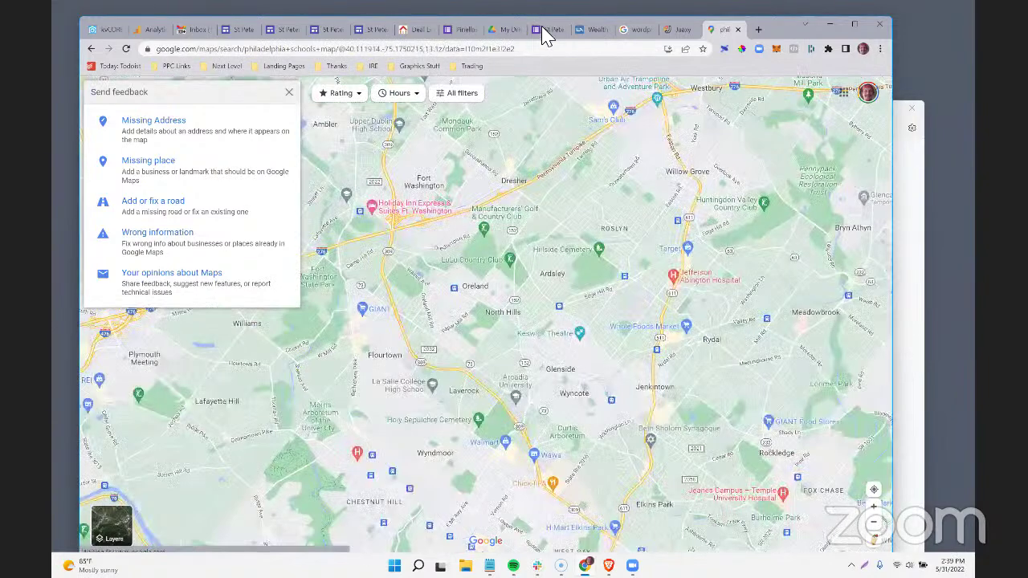
click(546, 32)
click(592, 29)
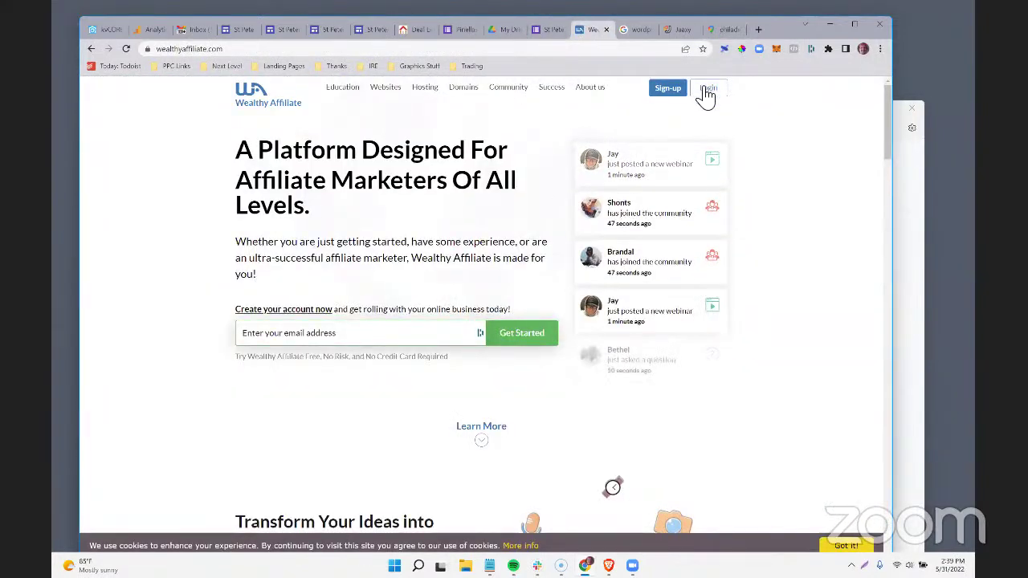
Step: Run a Jaaxy keyword search for 'things to do in st pete fl'
click(679, 30)
drag(346, 196, 228, 203)
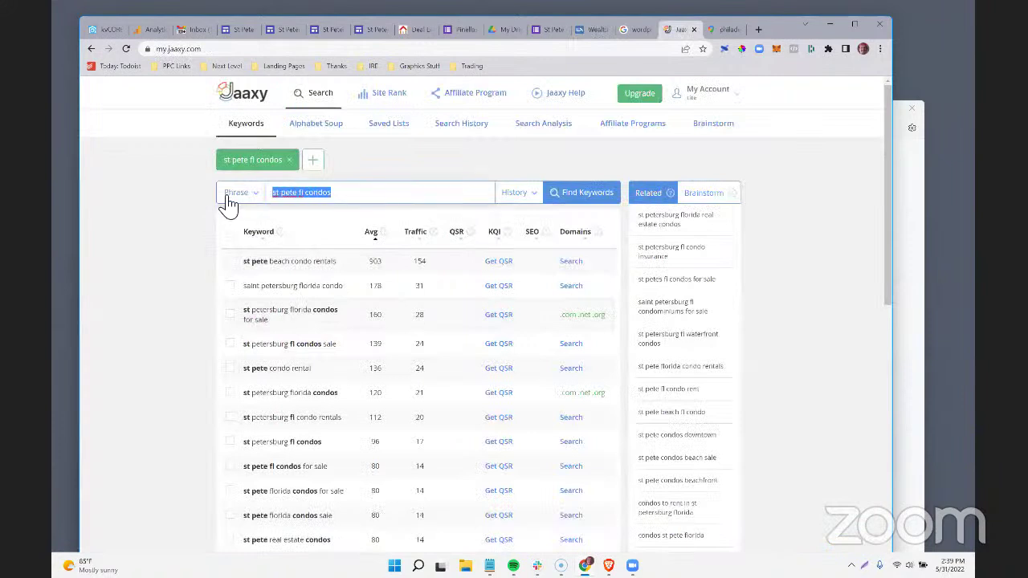
text(thing)
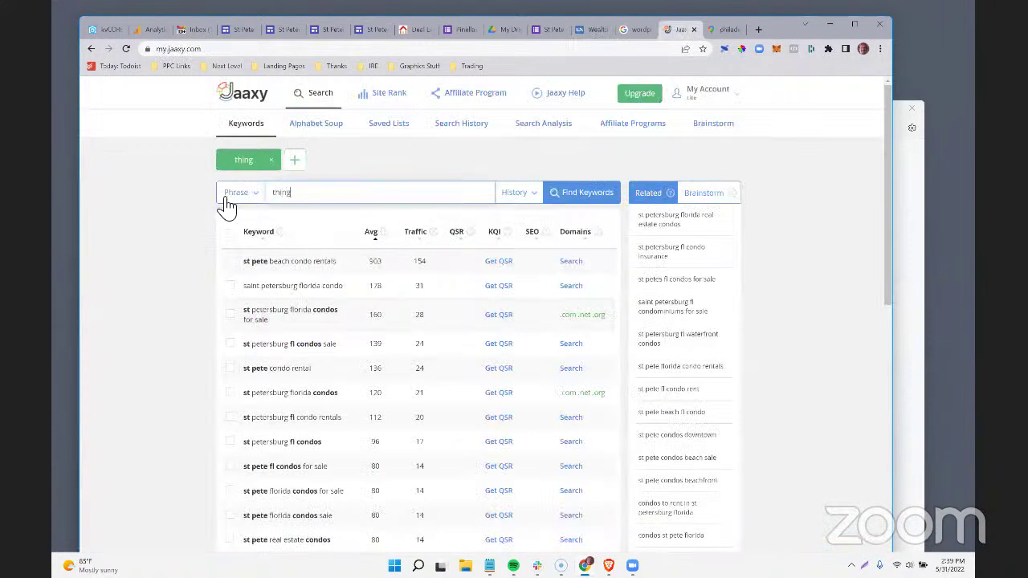
text(s to do in st pete fl)
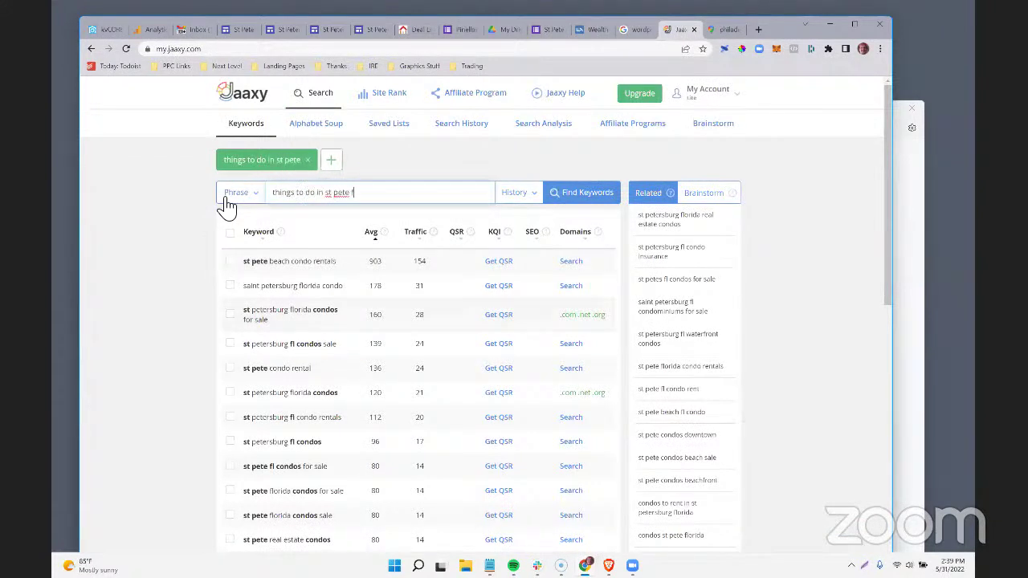
key(Return)
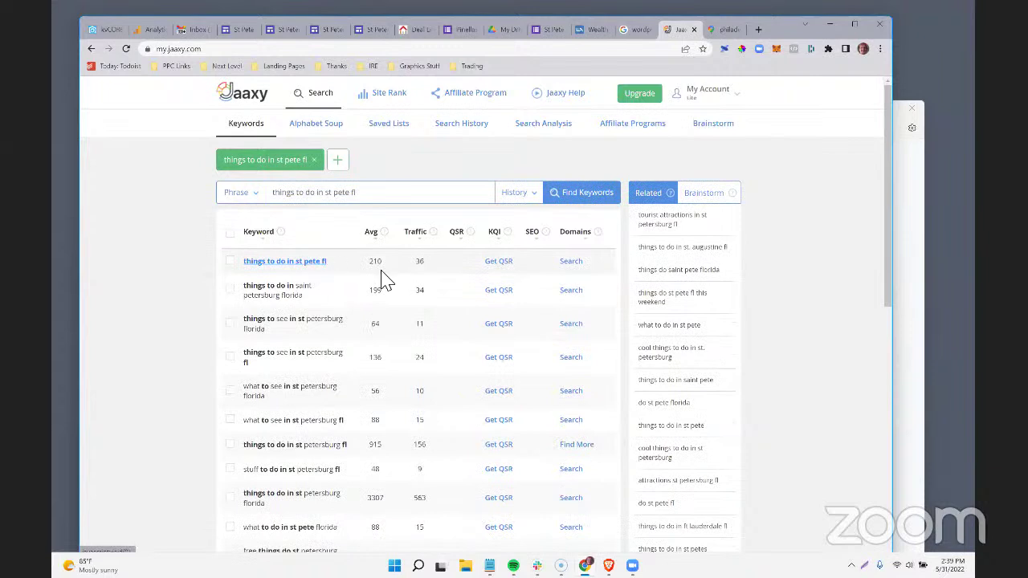
Step: Sort results by Avg highest first, check domains for the top keyword, and return to the St Pete site
click(367, 233)
click(367, 235)
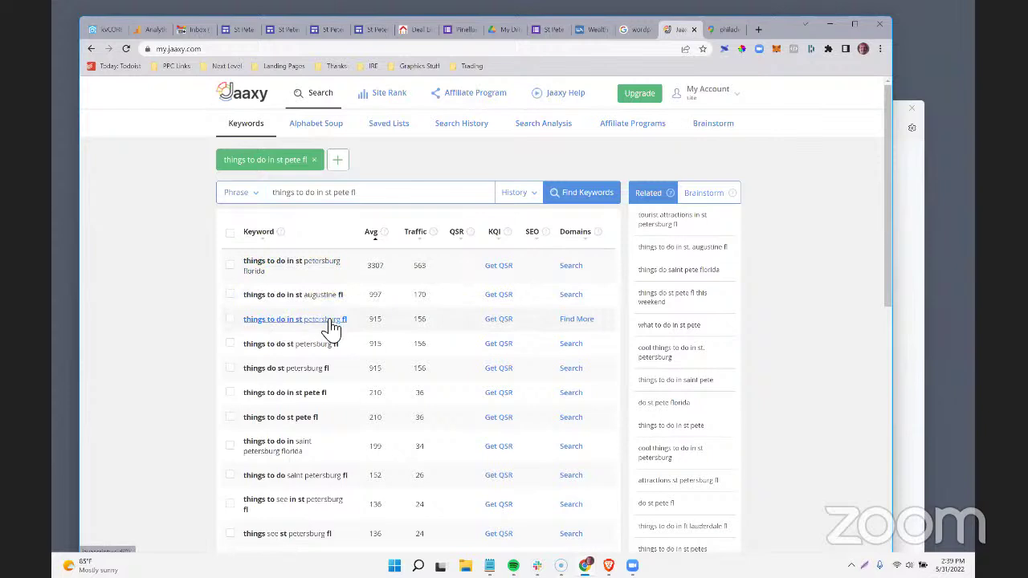
click(576, 272)
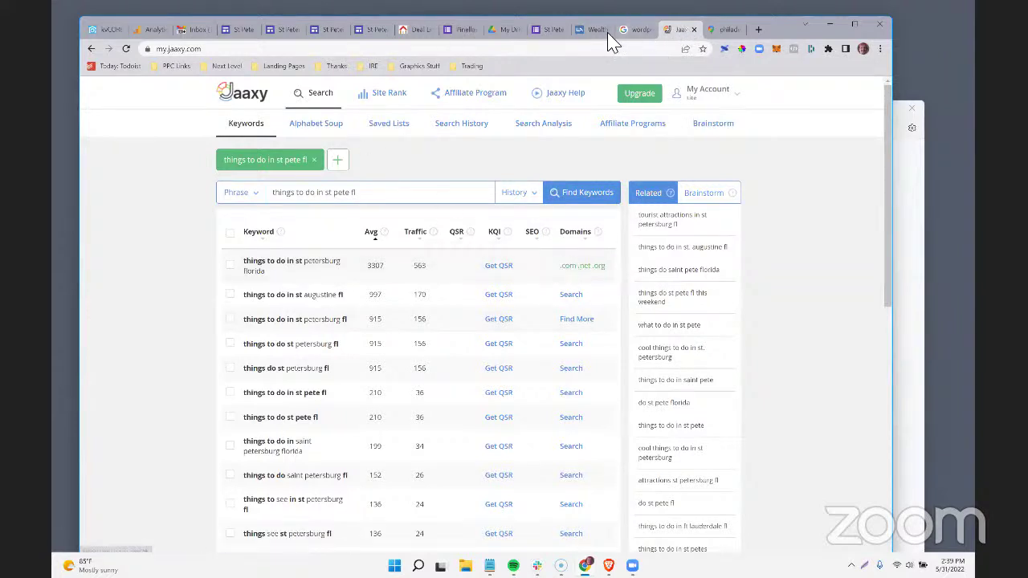
click(373, 30)
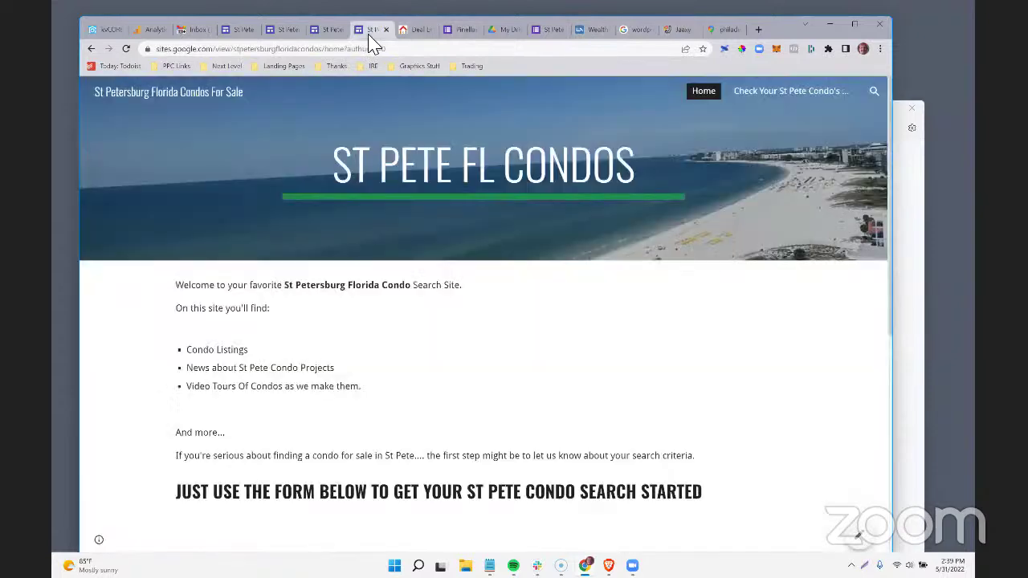
Step: On the published site, visit the Check Your St Pete Condo's Value page, then Search For Condos
scroll(420, 415, down, 5)
scroll(482, 321, up, 5)
click(750, 91)
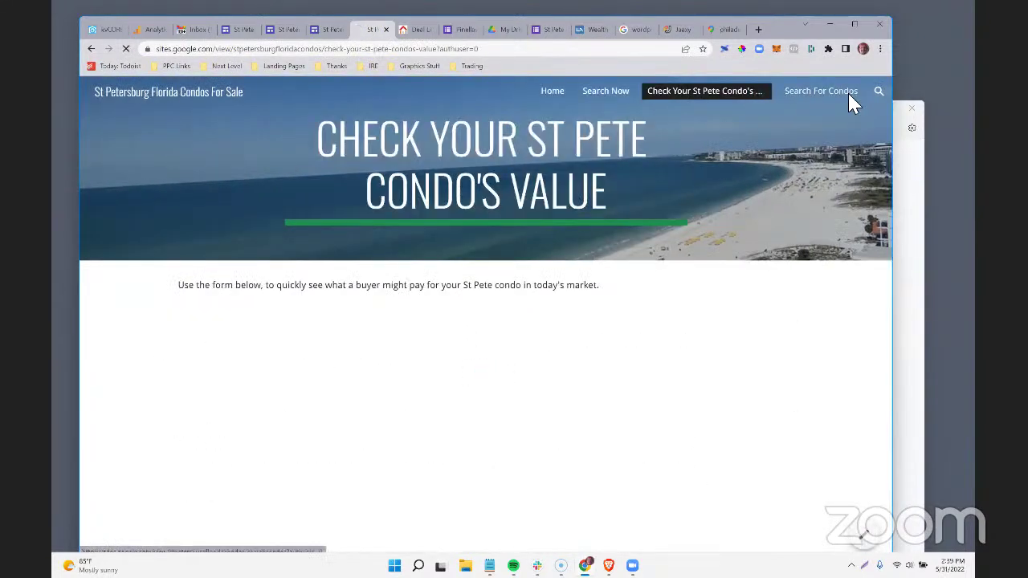
click(850, 95)
scroll(543, 363, down, 2)
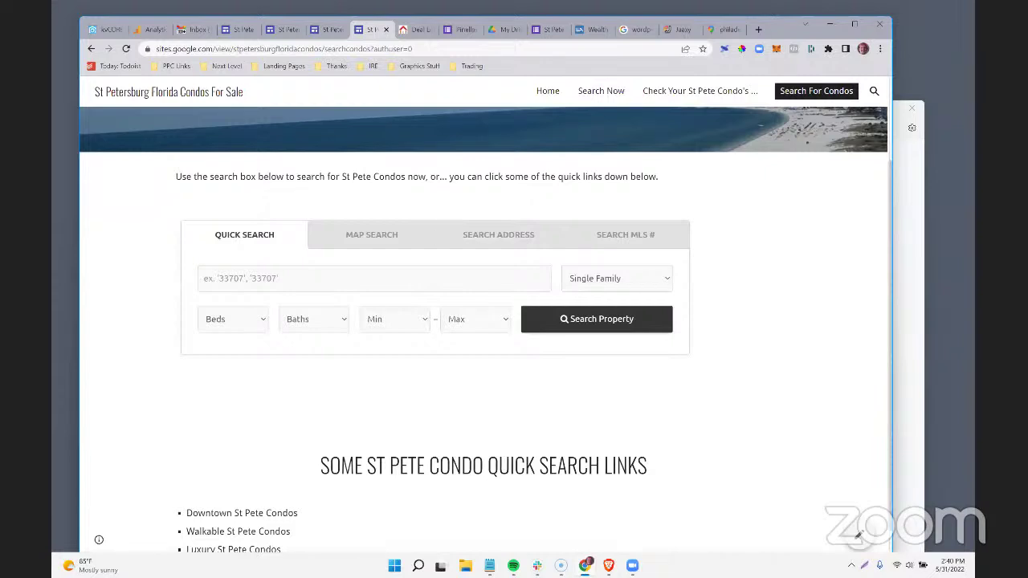
Step: Glance at the kvCORE and Deal Links tabs, then show county suggestions in the quick search
click(110, 31)
click(410, 30)
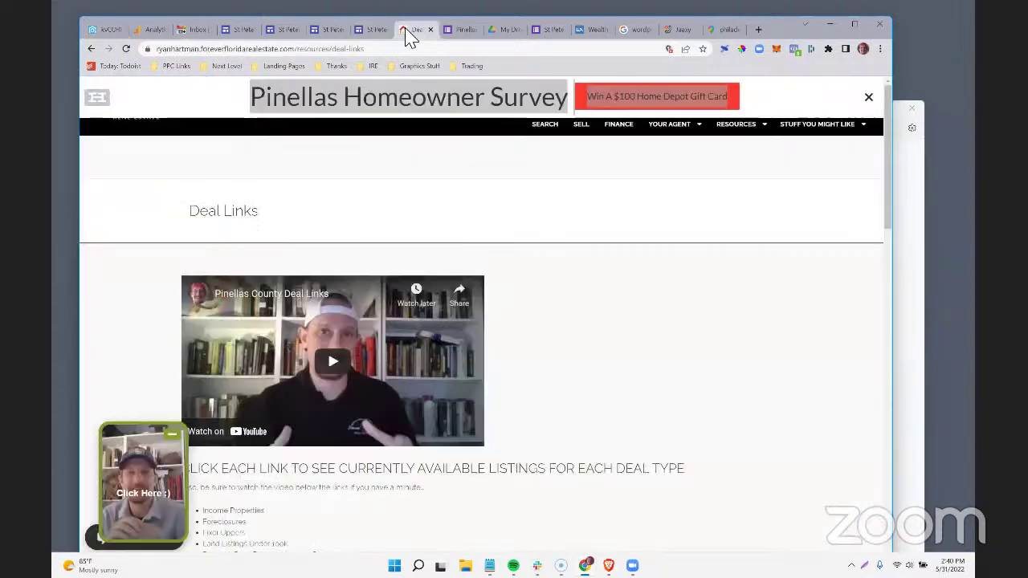
click(105, 30)
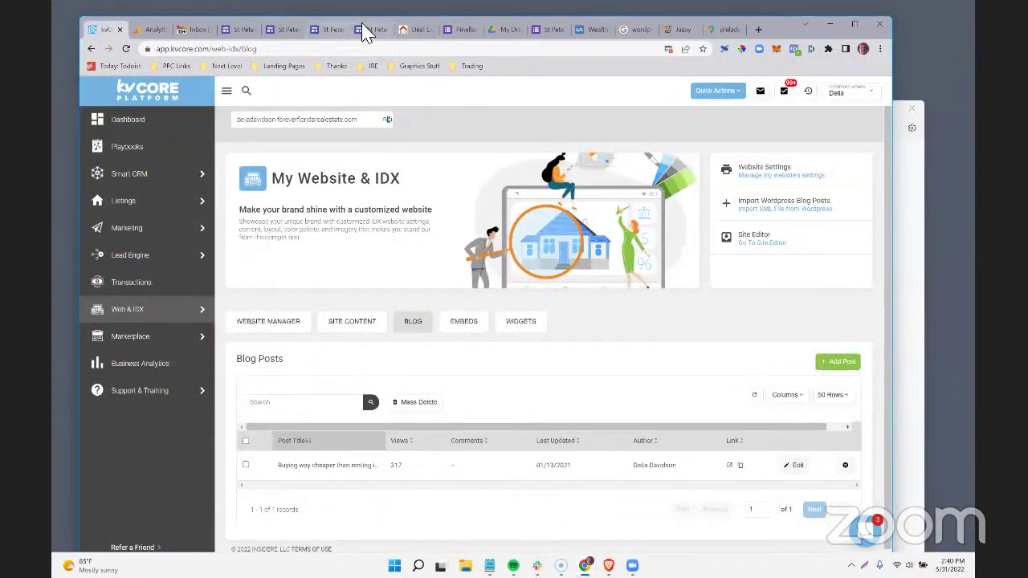
click(362, 25)
click(262, 277)
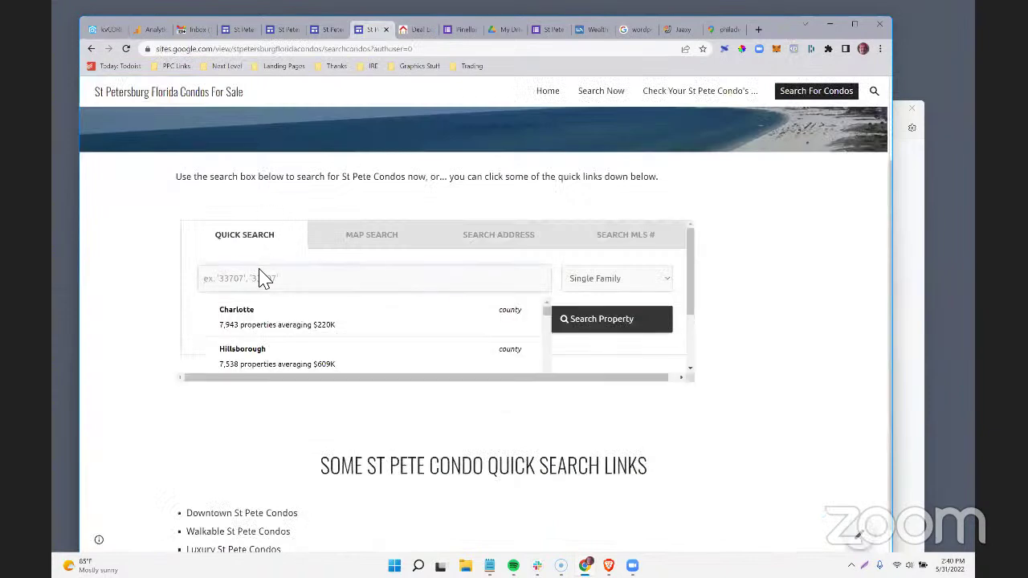
Step: Search Hillsborough County homes from the quick search, bringing up 1,601 Forever Florida listings
click(256, 354)
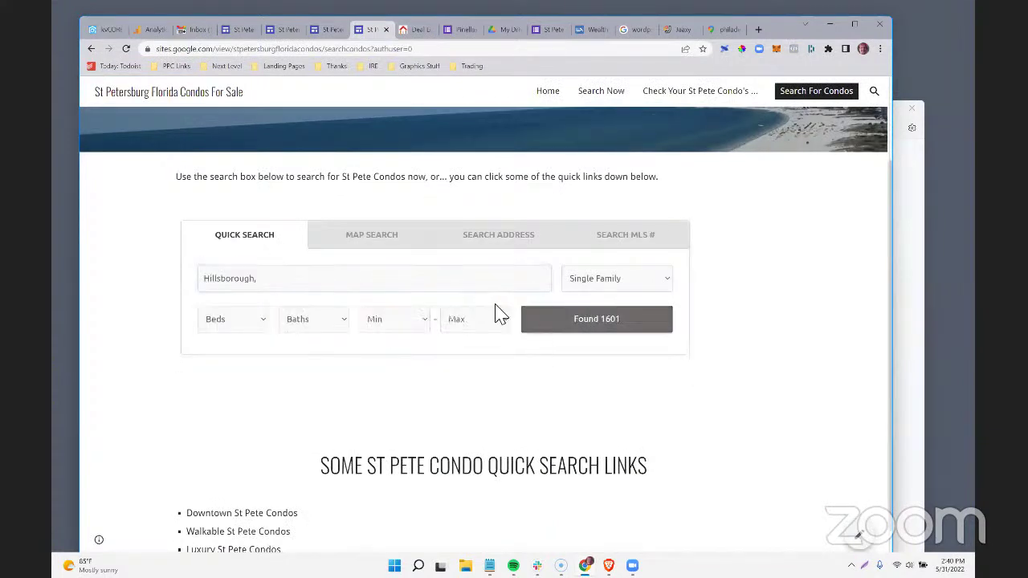
click(606, 325)
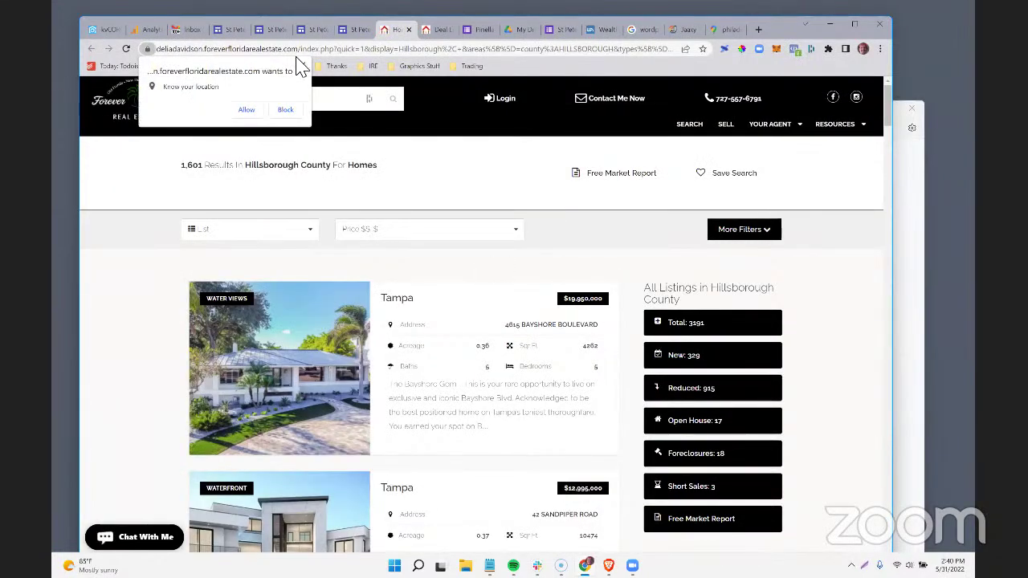
click(302, 64)
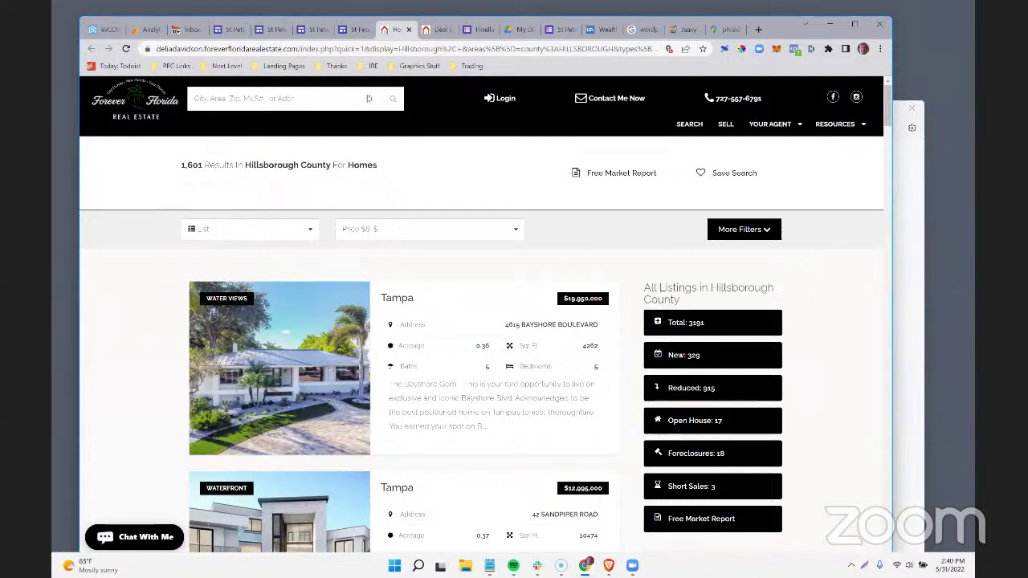
scroll(578, 257, down, 5)
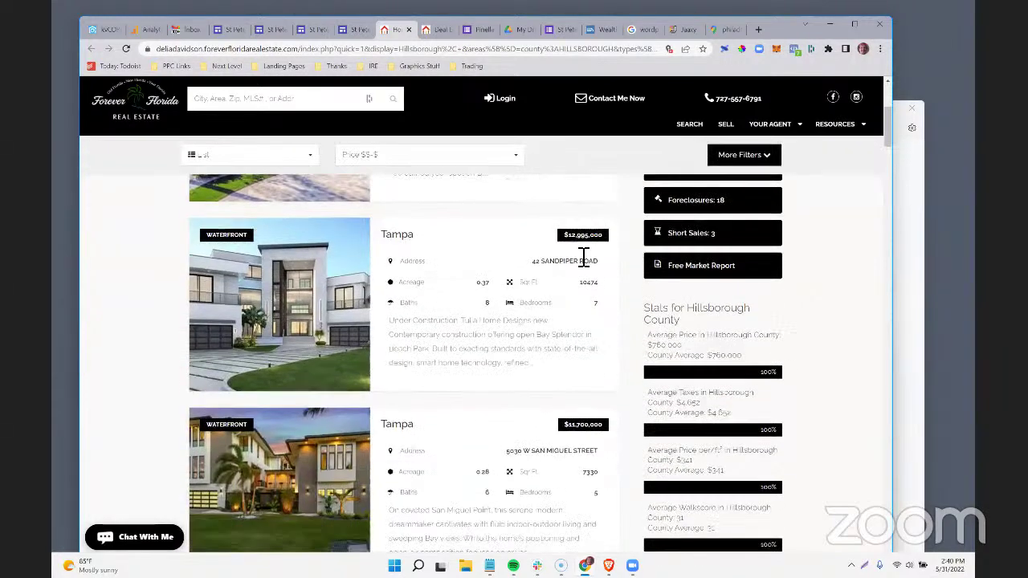
scroll(579, 257, up, 5)
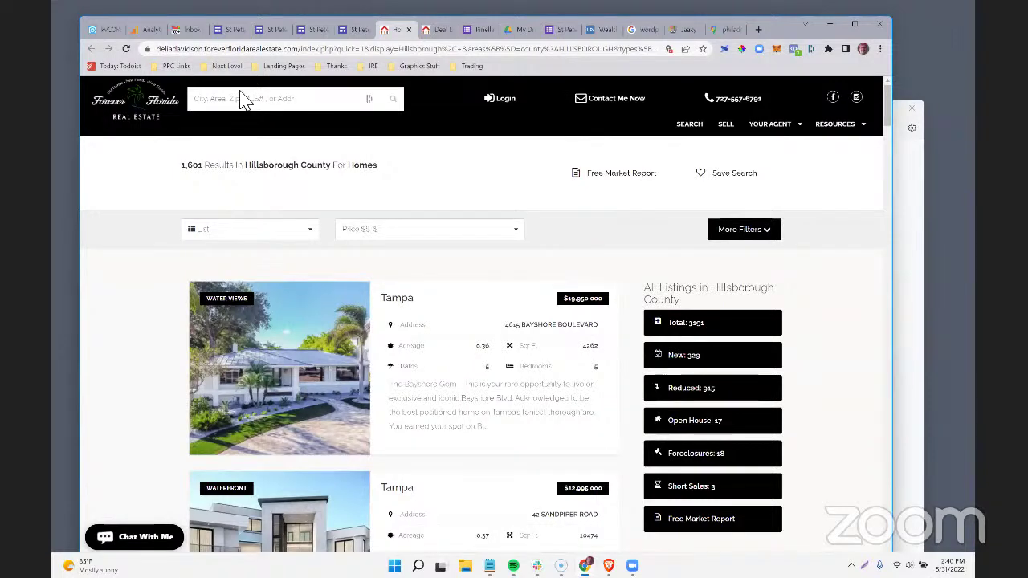
Step: Compare the listings with the St Pete condos tab, ending on the St Pete search page
click(354, 30)
click(392, 30)
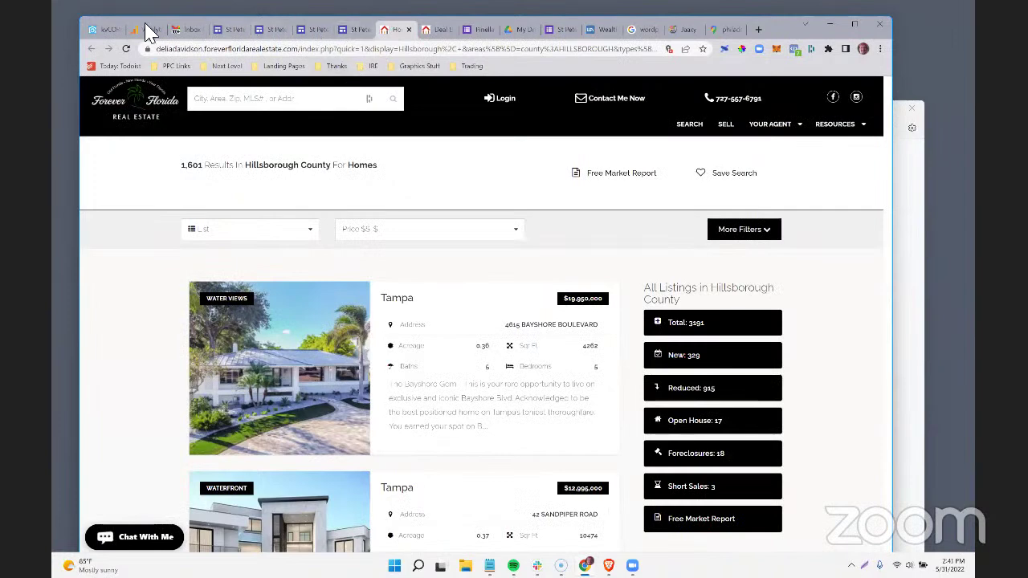
click(358, 29)
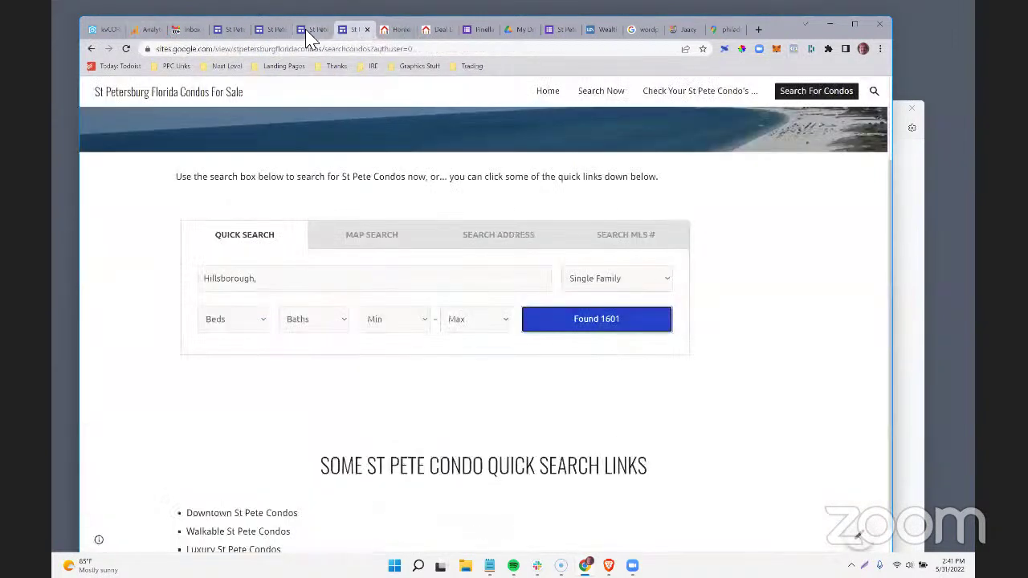
Step: In the Sites editor settings, check Analytics and leave the tracking ID empty, then open the Condo Criteria form
click(235, 30)
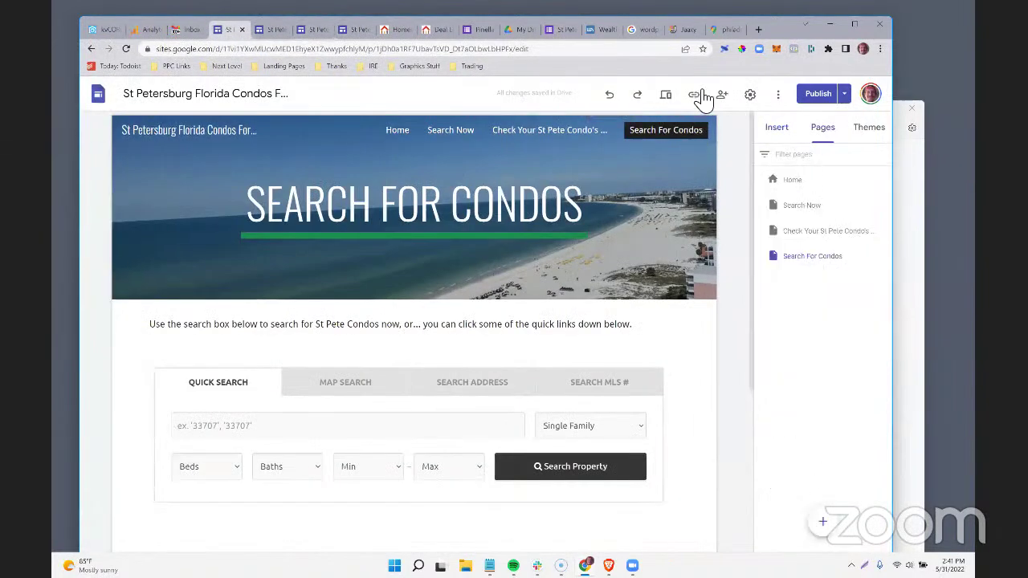
click(749, 96)
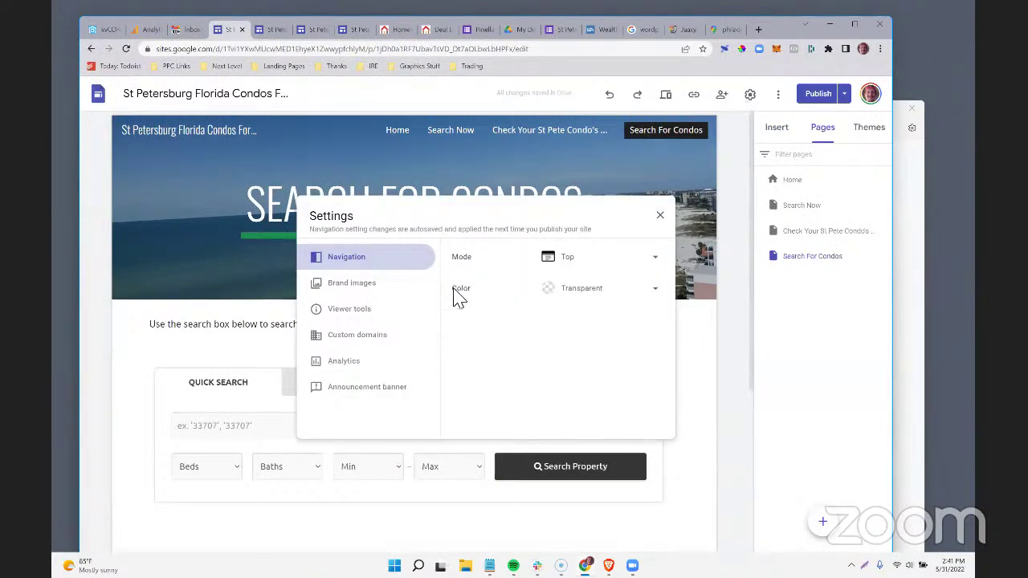
click(359, 362)
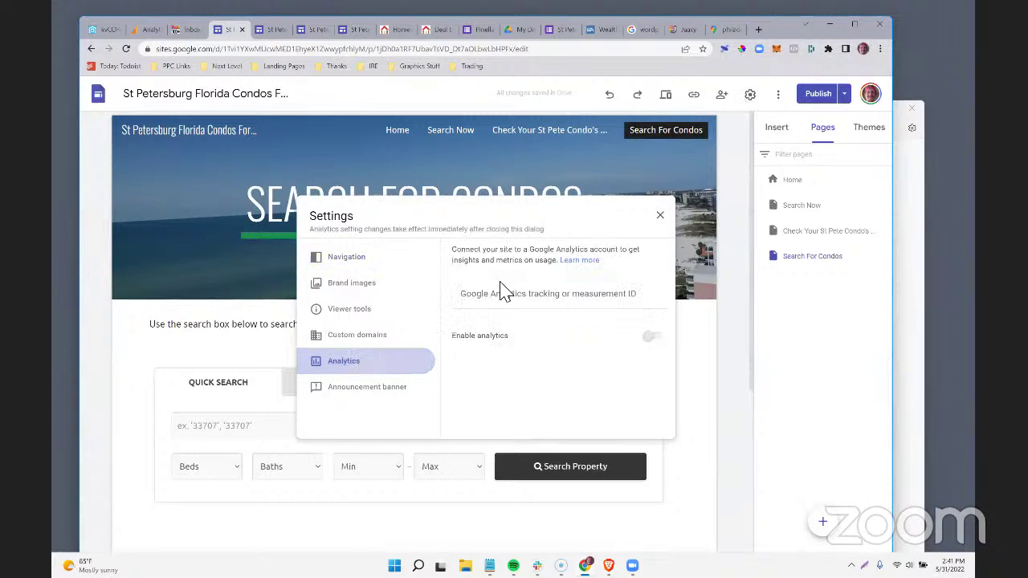
click(547, 292)
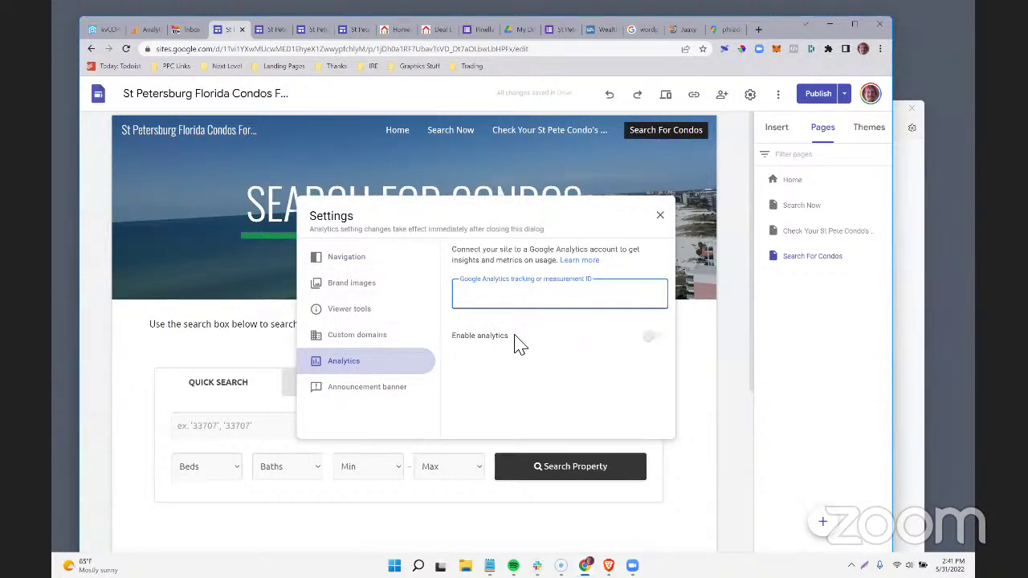
click(654, 344)
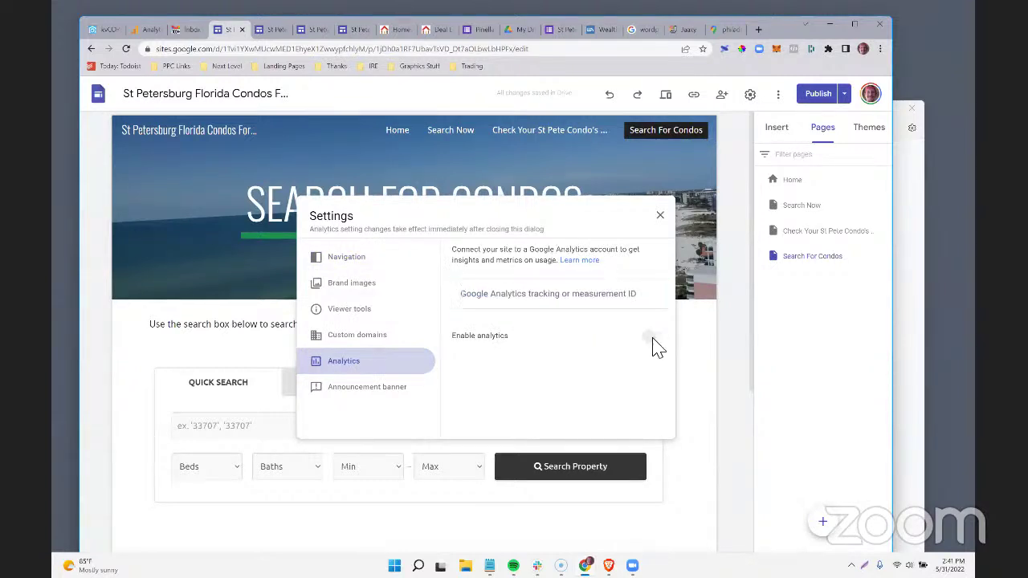
click(529, 299)
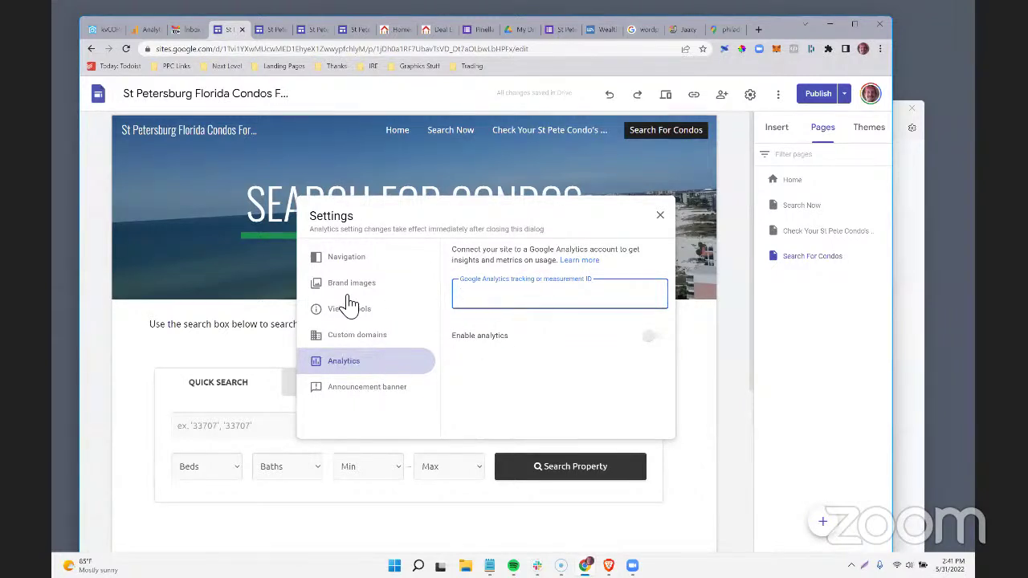
click(566, 30)
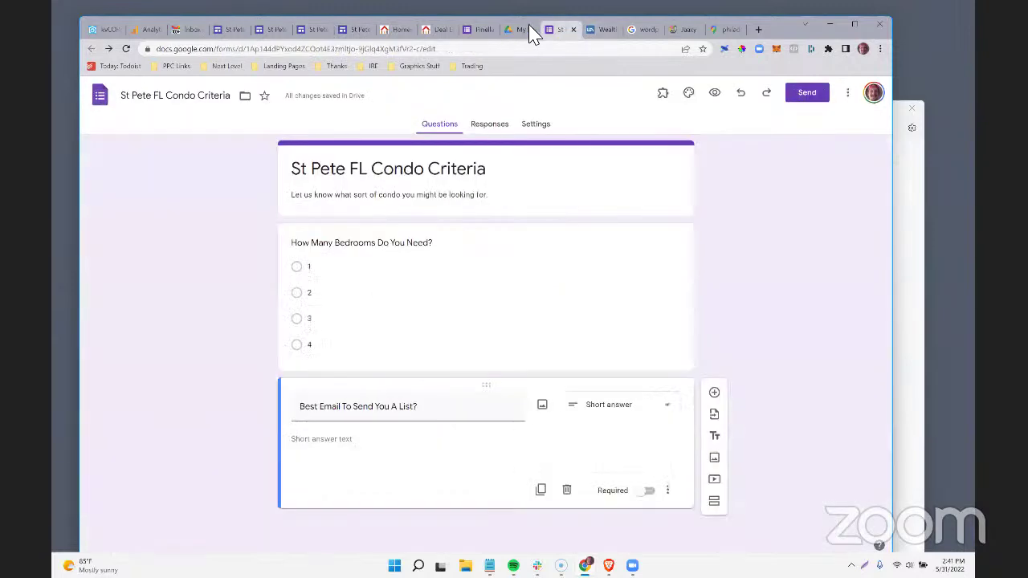
Step: In Jaaxy Site Rank, replace the keyword with 'st pete fl condos' and run the rank check
click(513, 26)
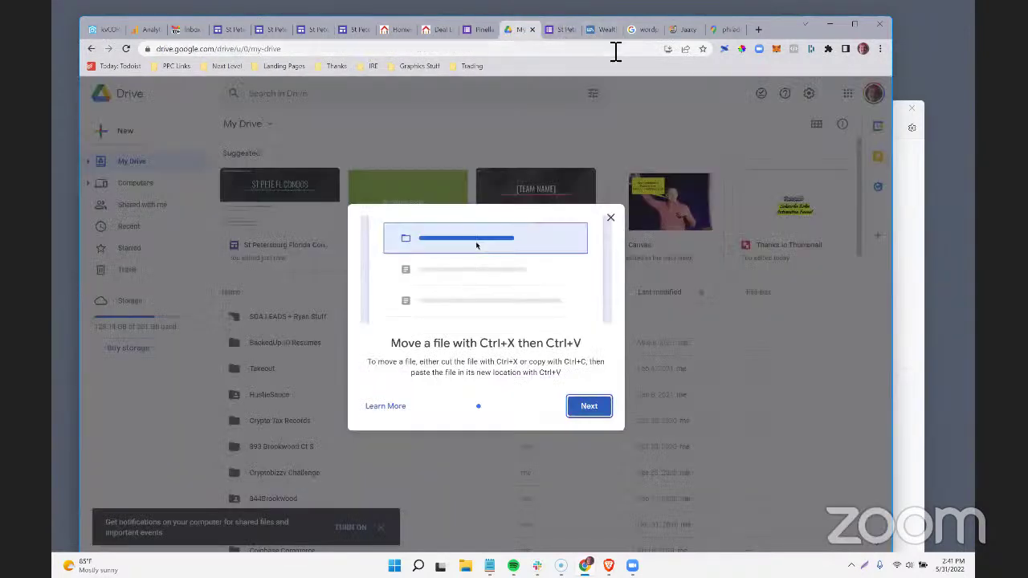
click(687, 30)
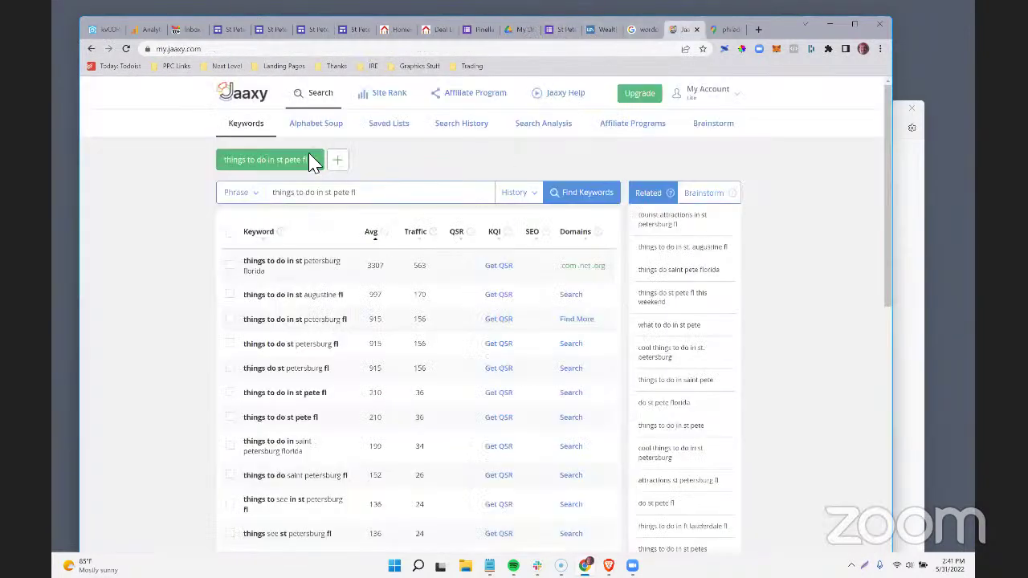
click(392, 104)
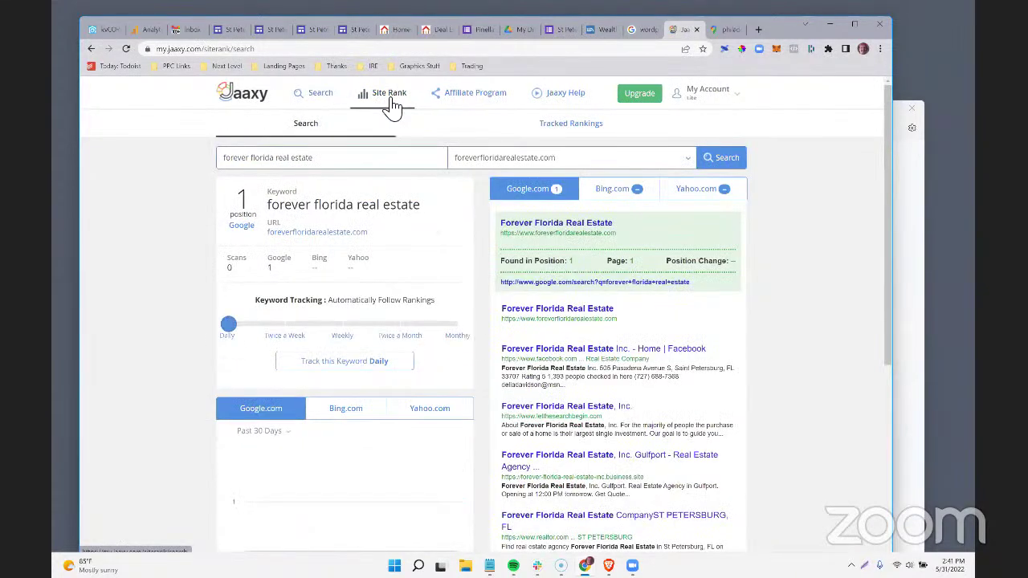
drag(316, 162, 223, 162)
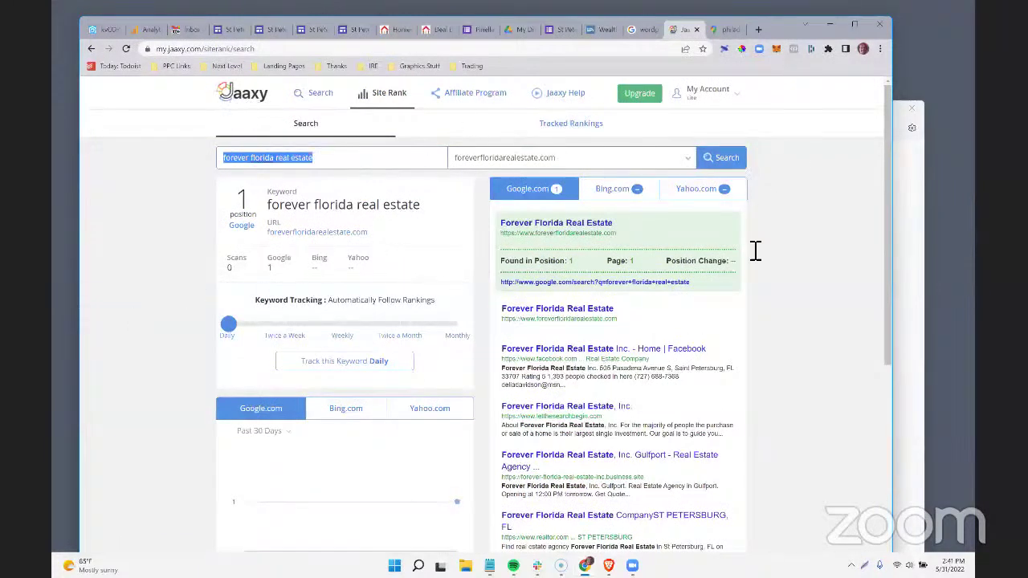
click(361, 166)
drag(315, 161, 230, 174)
text(st pete fl)
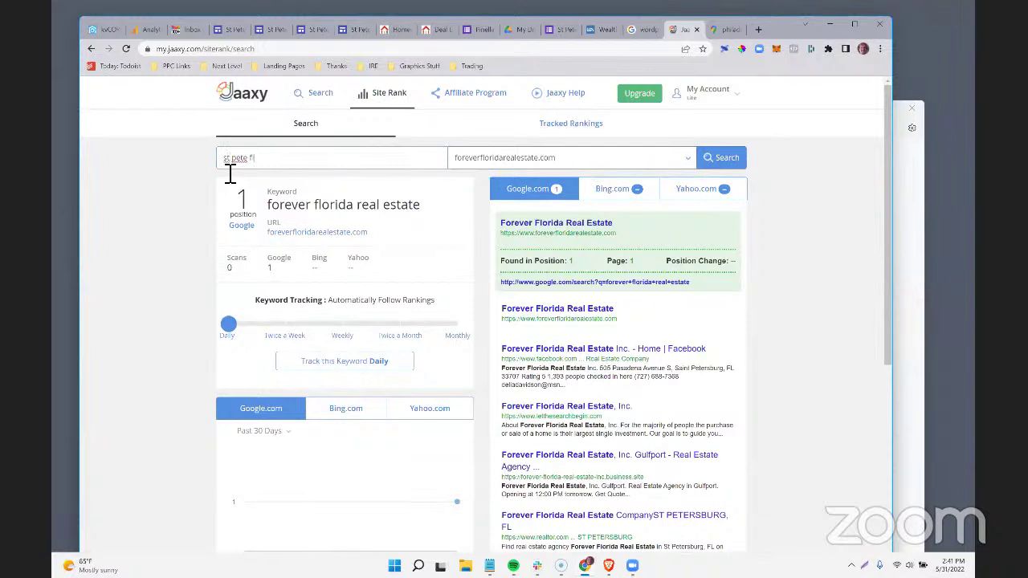
text( condos)
click(713, 160)
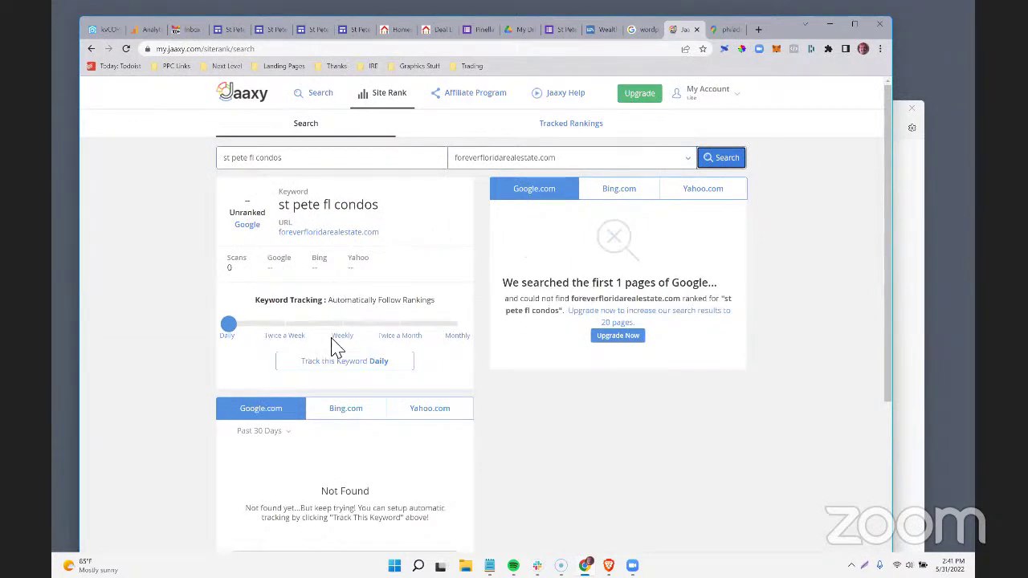
Step: Reselect the unranked 'st pete fl condos' keyword, then return to the Google Sites editor
click(286, 166)
triple_click(285, 167)
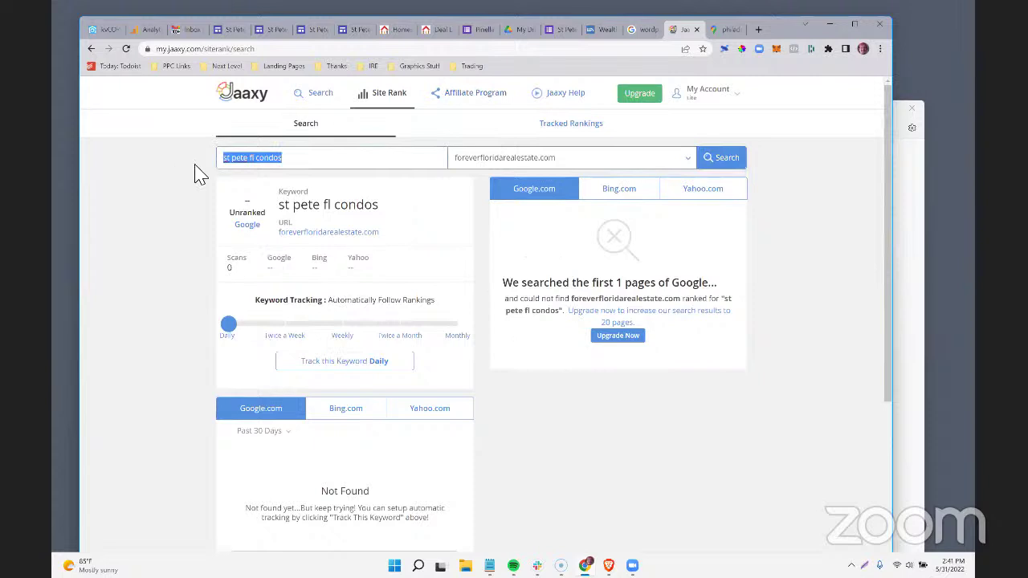
drag(317, 161, 202, 173)
drag(318, 170, 201, 187)
click(302, 32)
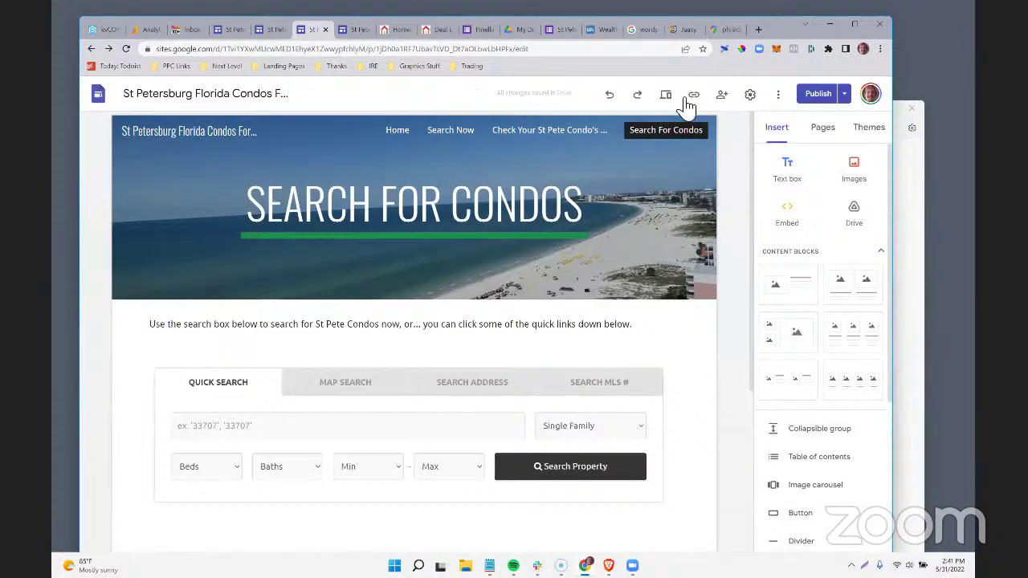
Step: View the published Search For Condos page and confirm its widget still shows 1601 Hillsborough results
click(844, 95)
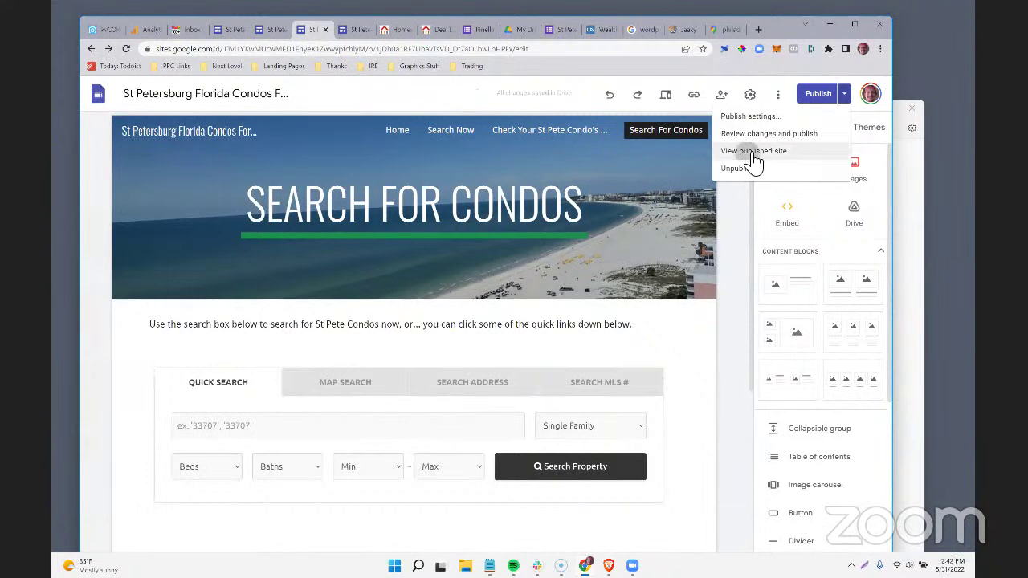
click(754, 152)
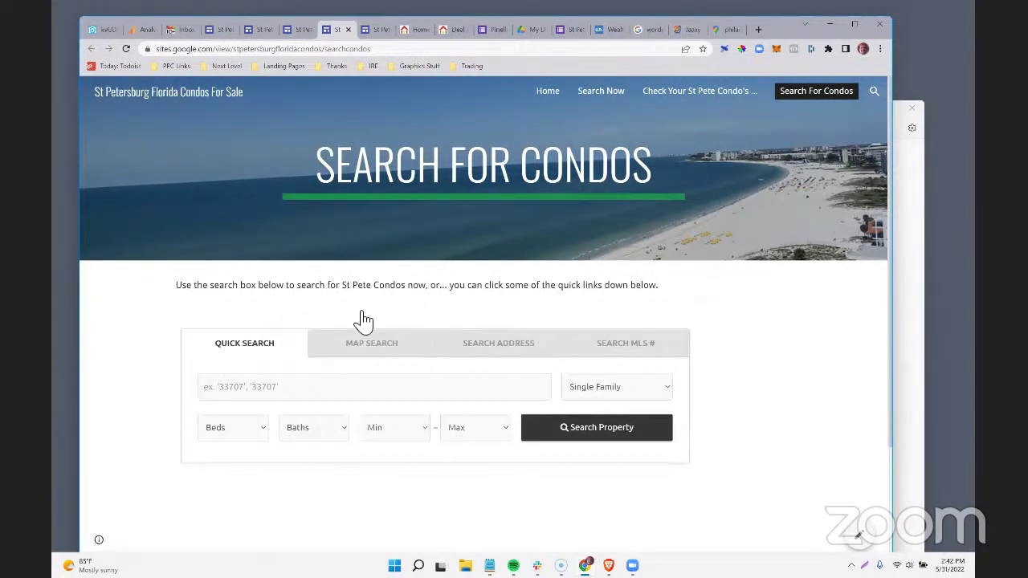
scroll(361, 317, down, 2)
scroll(321, 436, up, 2)
scroll(407, 337, down, 2)
scroll(500, 248, up, 2)
scroll(554, 313, down, 2)
scroll(562, 323, up, 2)
click(376, 30)
click(366, 49)
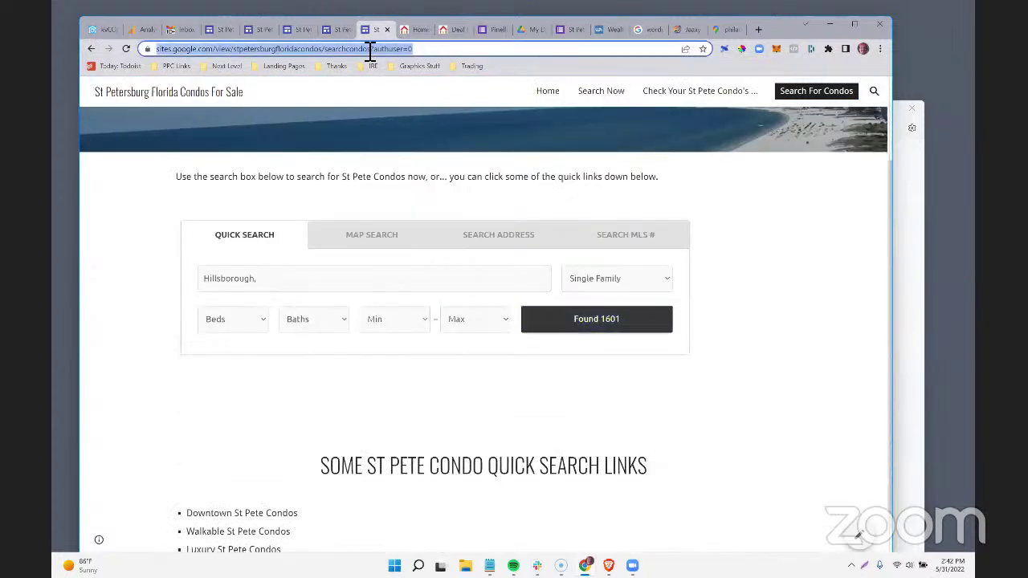
Step: Load insiderealestate.com/webinars, then check the Wealthy Affiliate and Google search tabs
text(insiderealestate)
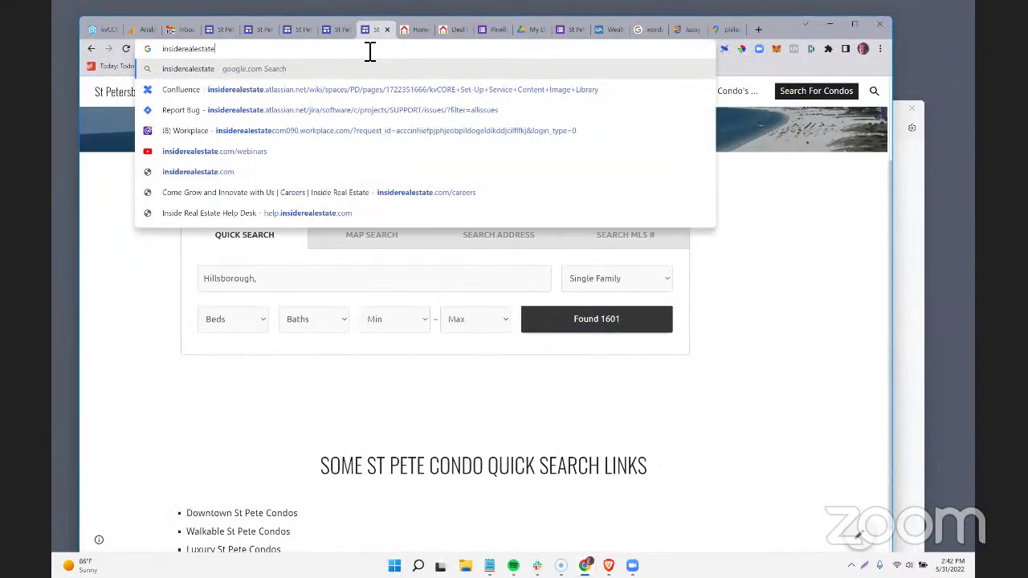
text(.com/webinars)
key(Return)
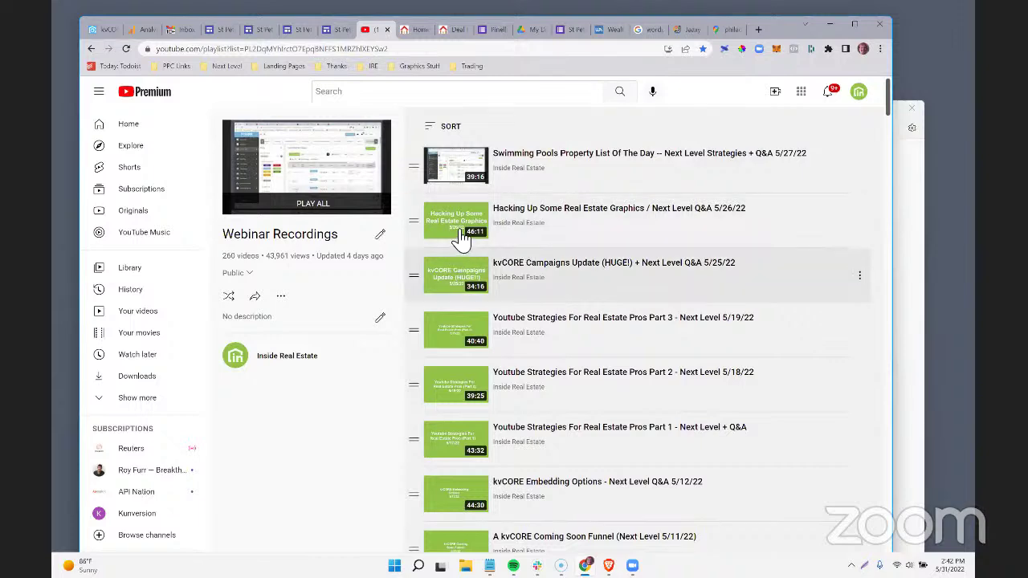
click(602, 33)
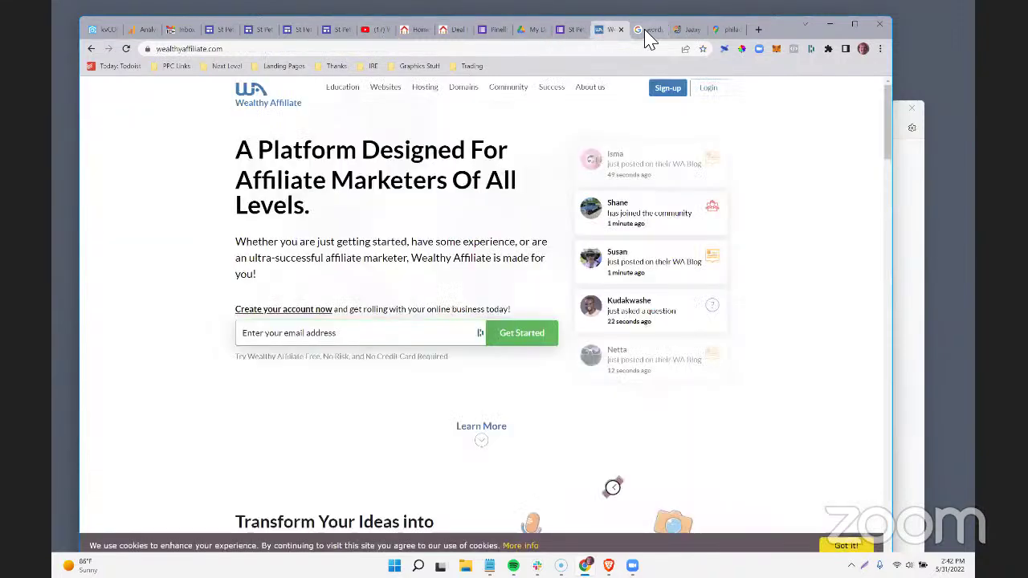
click(649, 32)
Step: Back in Jaaxy's keyword results, look up available domains for the second keyword
click(681, 34)
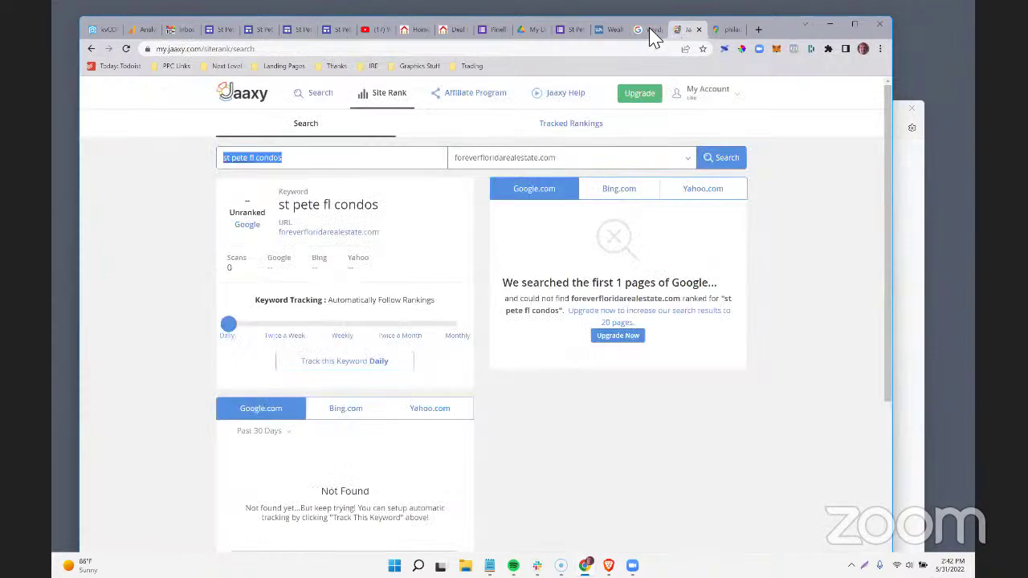
click(331, 98)
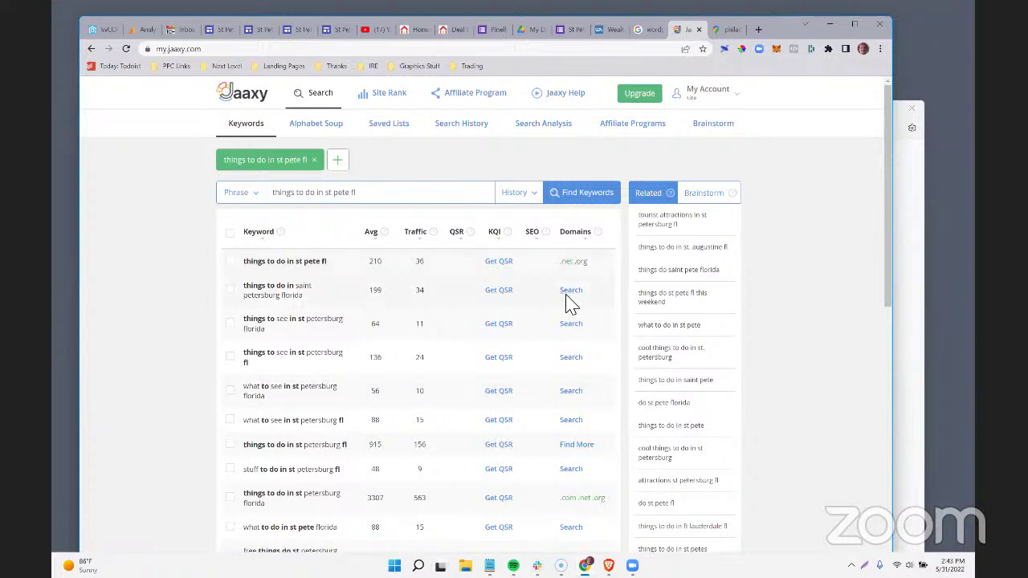
click(570, 293)
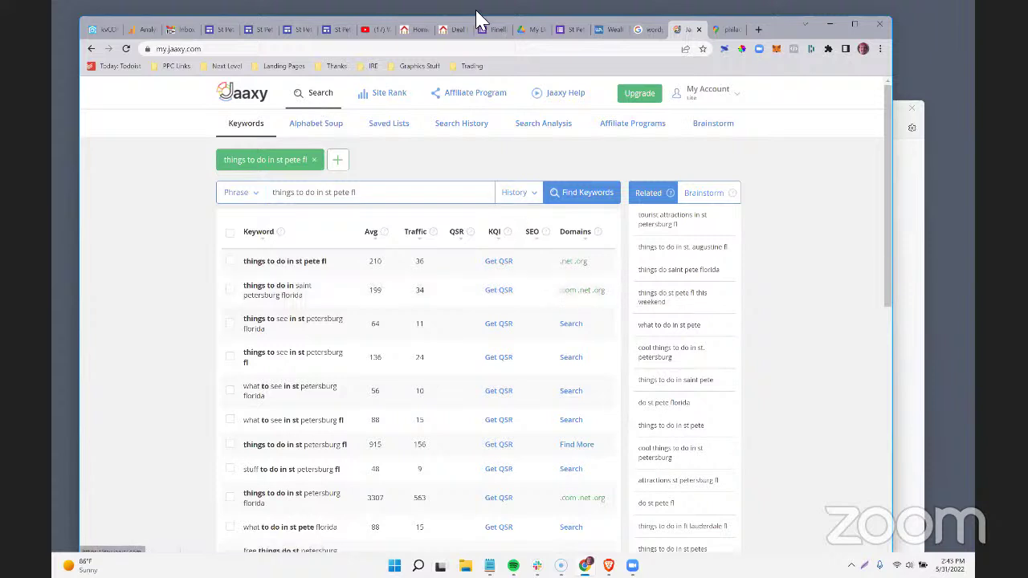
Step: Copy the YouTube Webinar Recordings playlist address from the address bar
click(375, 30)
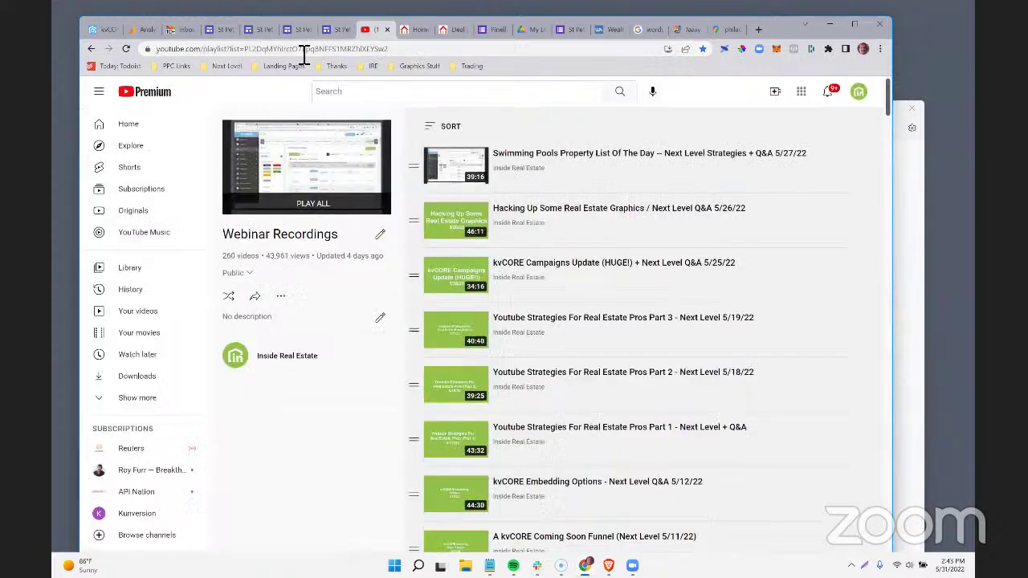
right_click(304, 50)
click(334, 119)
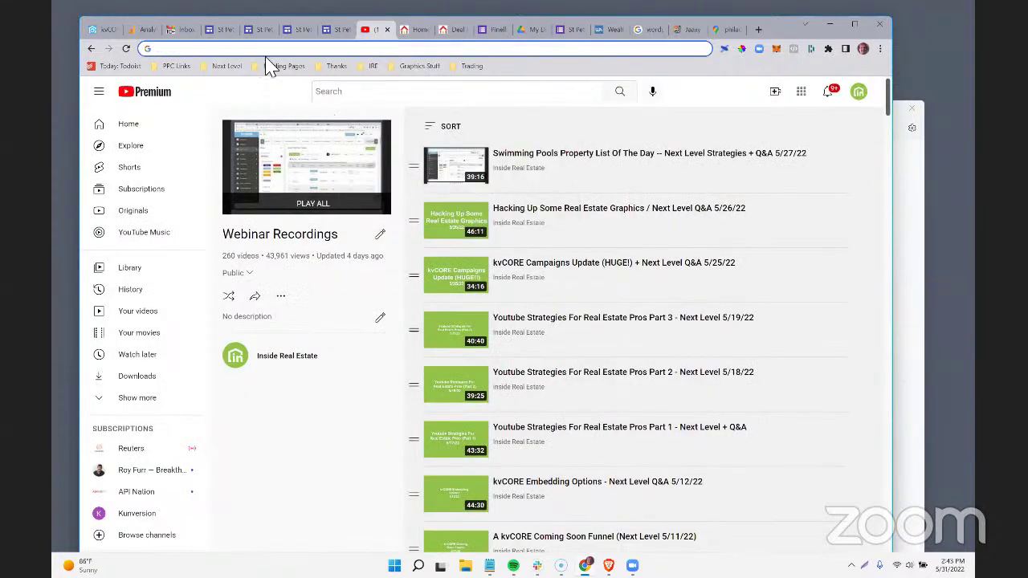
click(126, 49)
right_click(191, 50)
click(255, 122)
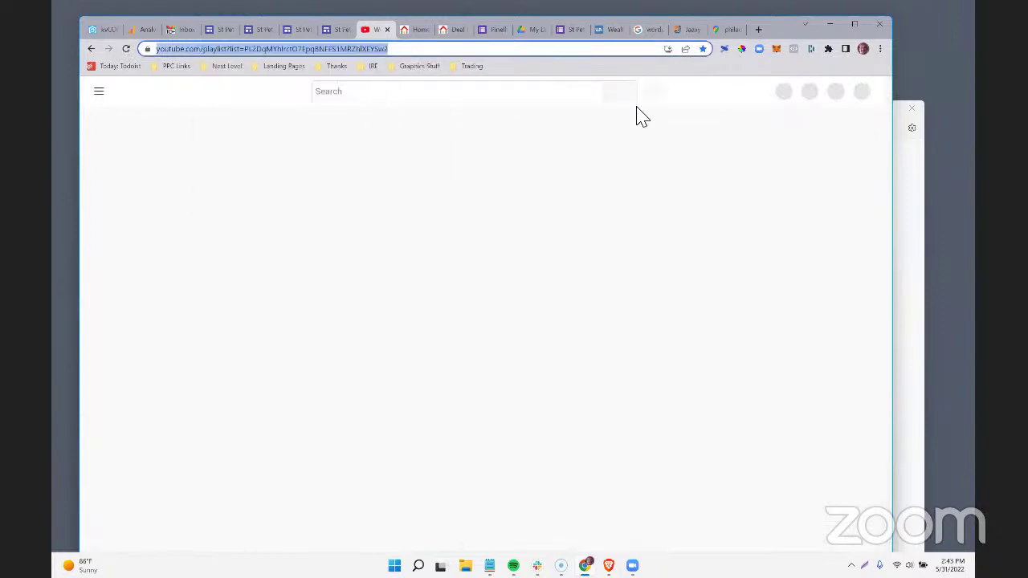
click(643, 116)
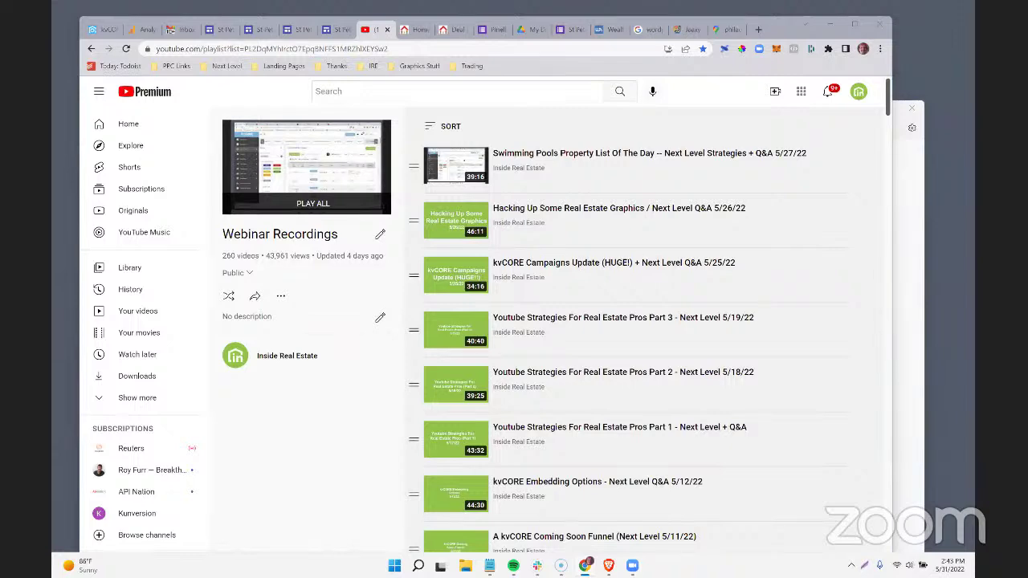
Step: Browse the playlist's videos, then return to the 1,601 Hillsborough County home listings
scroll(661, 202, down, 2)
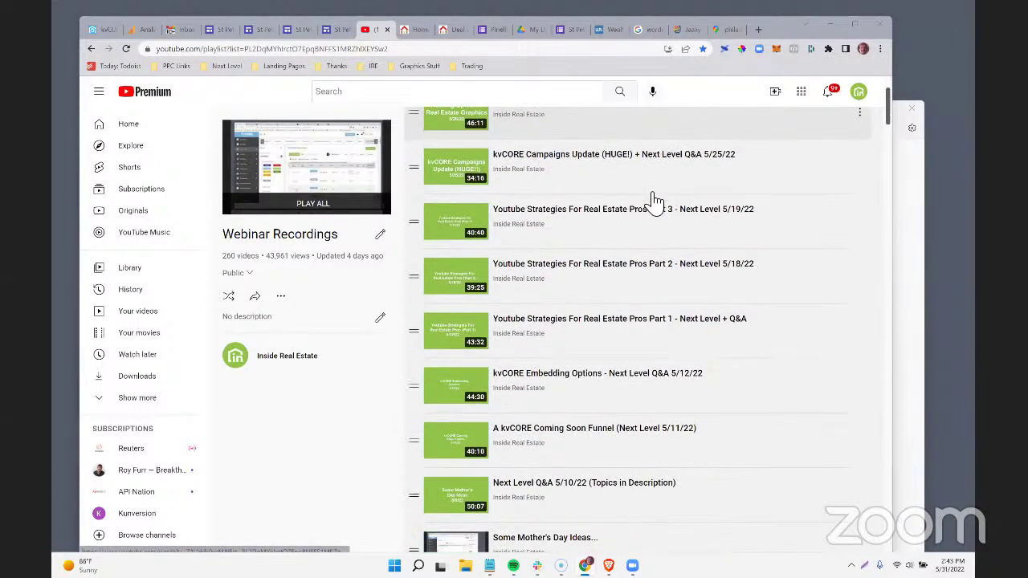
scroll(650, 202, up, 2)
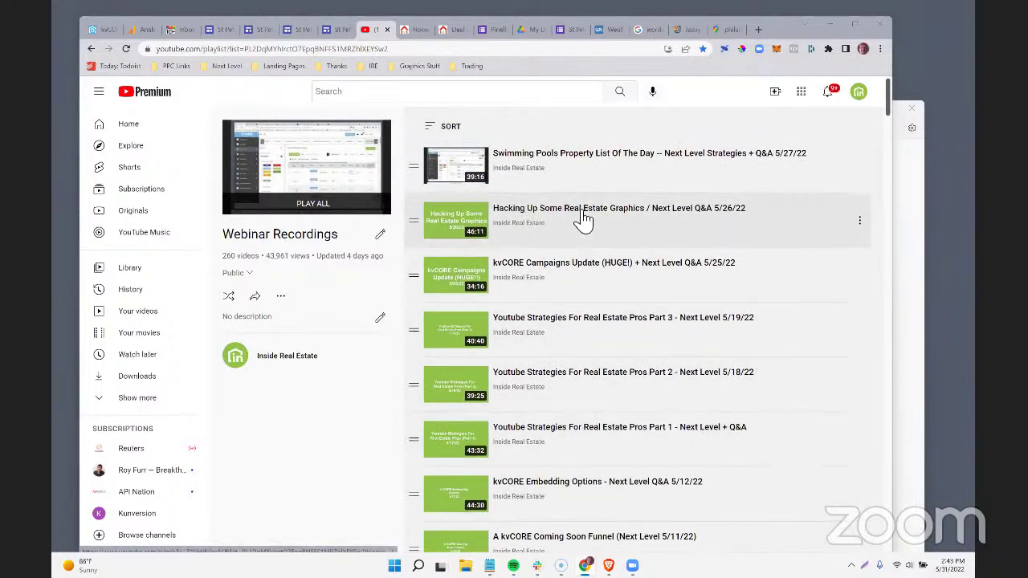
scroll(679, 227, down, 3)
scroll(666, 273, down, 1)
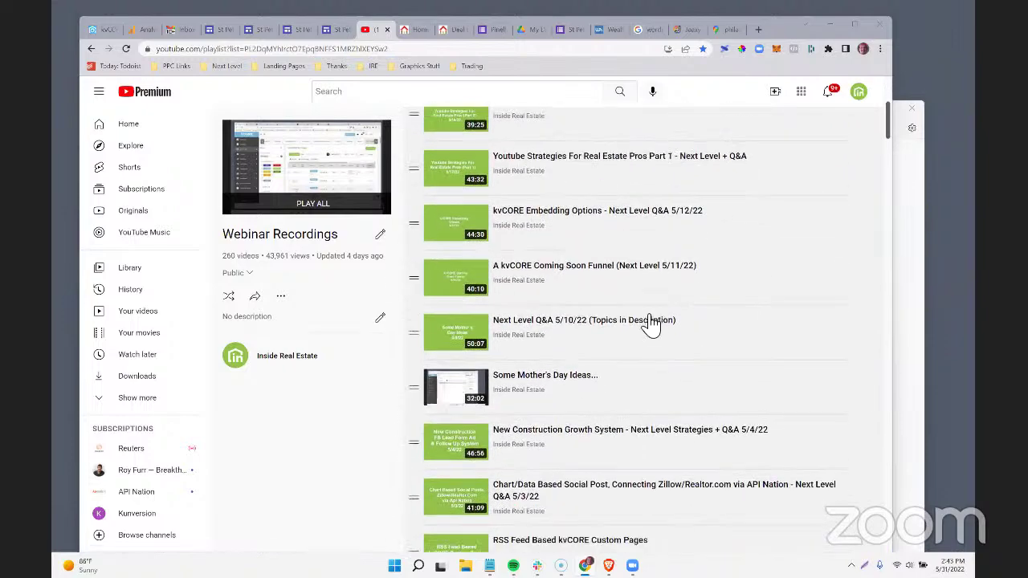
scroll(649, 276, down, 5)
scroll(640, 275, down, 5)
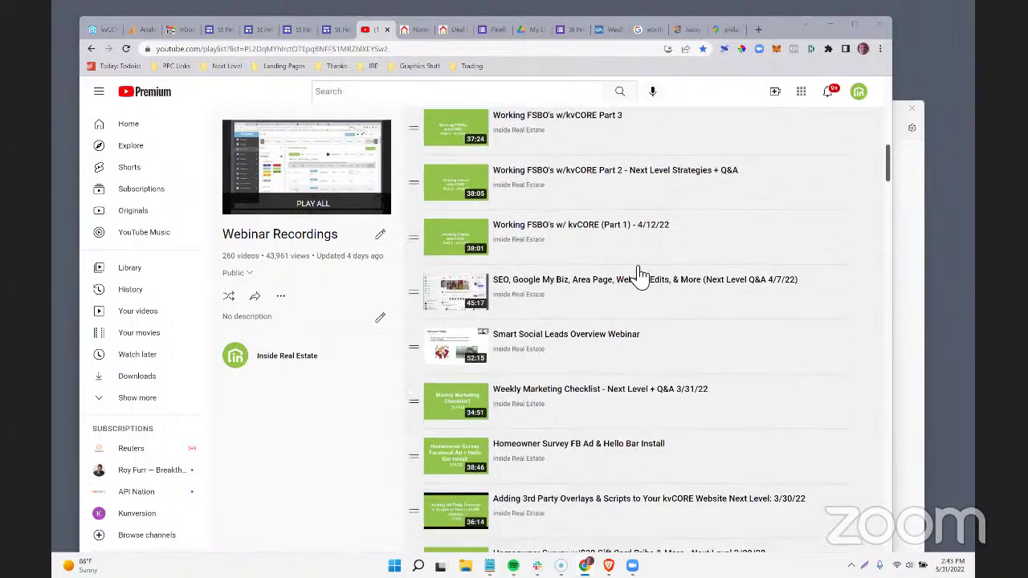
scroll(641, 276, up, 14)
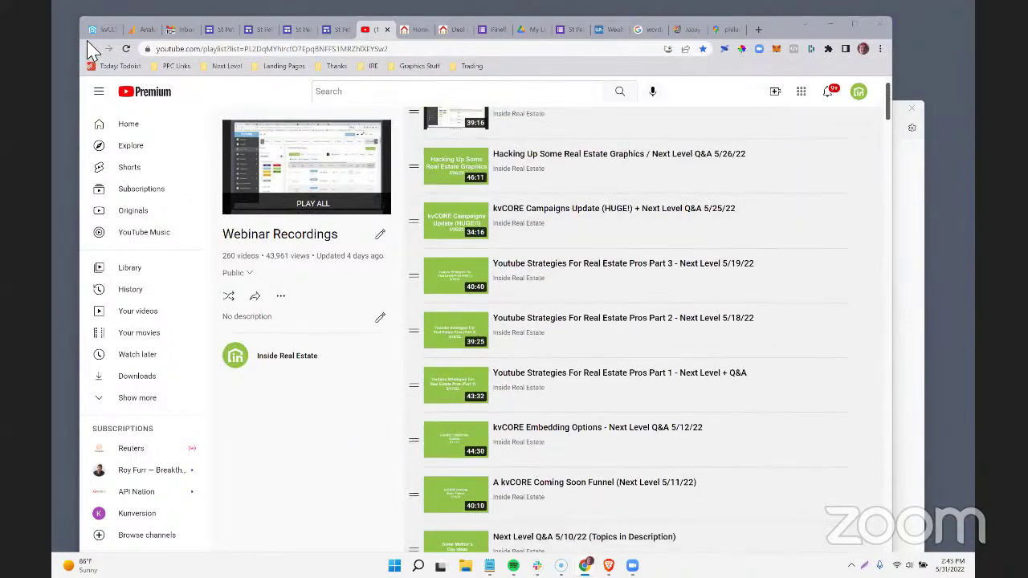
click(414, 32)
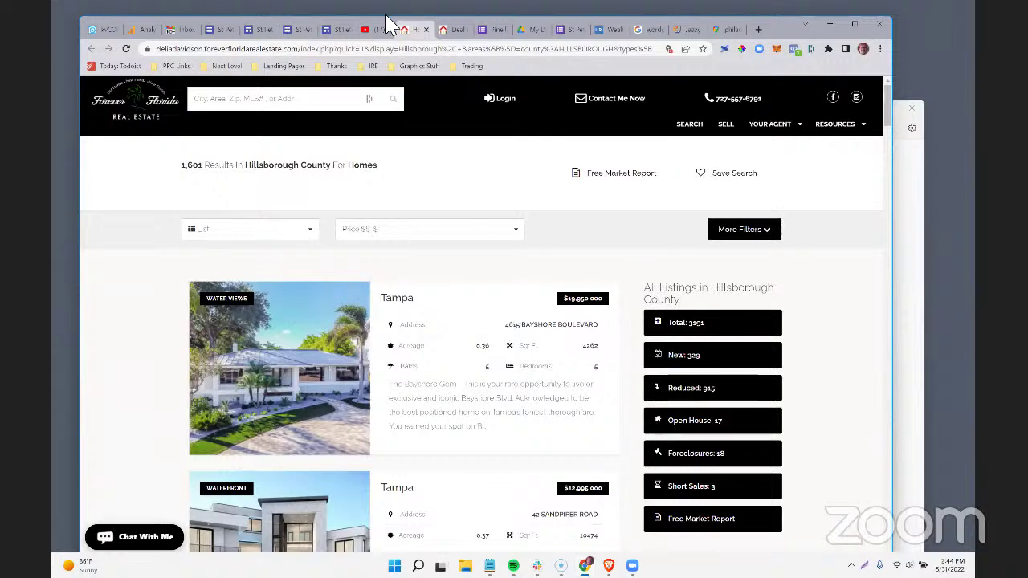
Step: Return to the published Search For Condos page and scroll past its quick-search widget
click(331, 30)
scroll(535, 310, down, 1)
scroll(535, 314, up, 1)
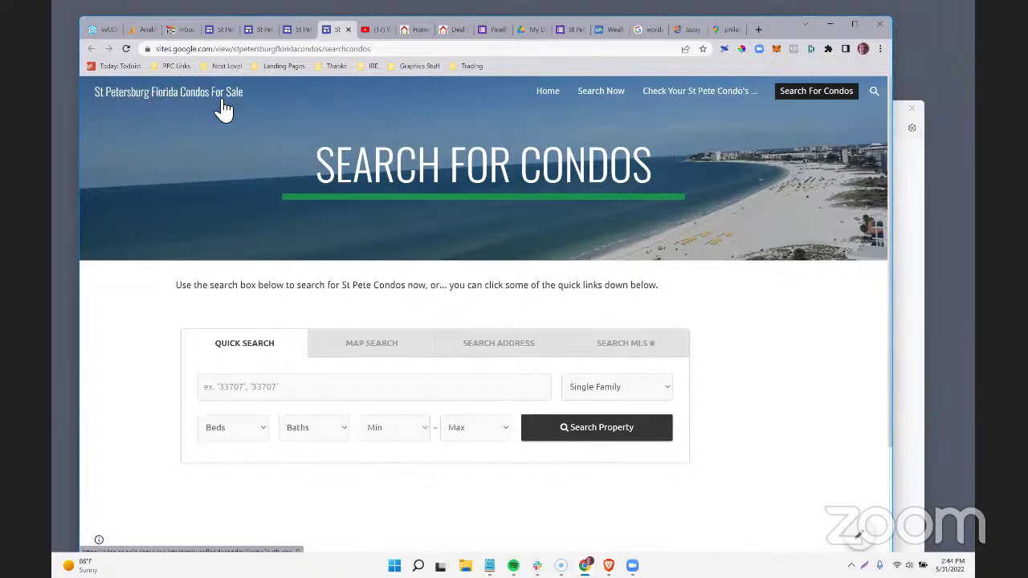
scroll(593, 356, down, 2)
scroll(620, 333, up, 2)
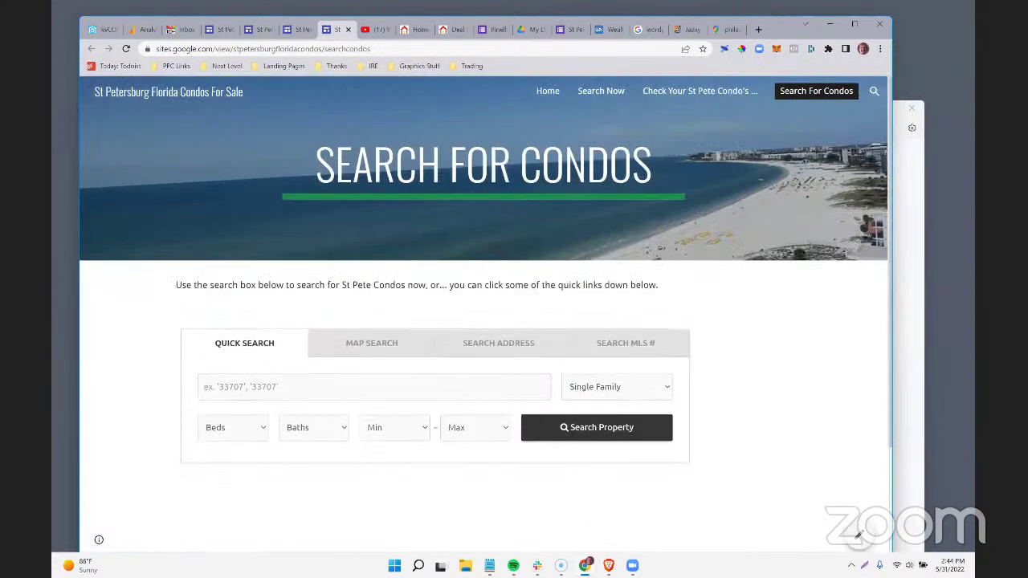